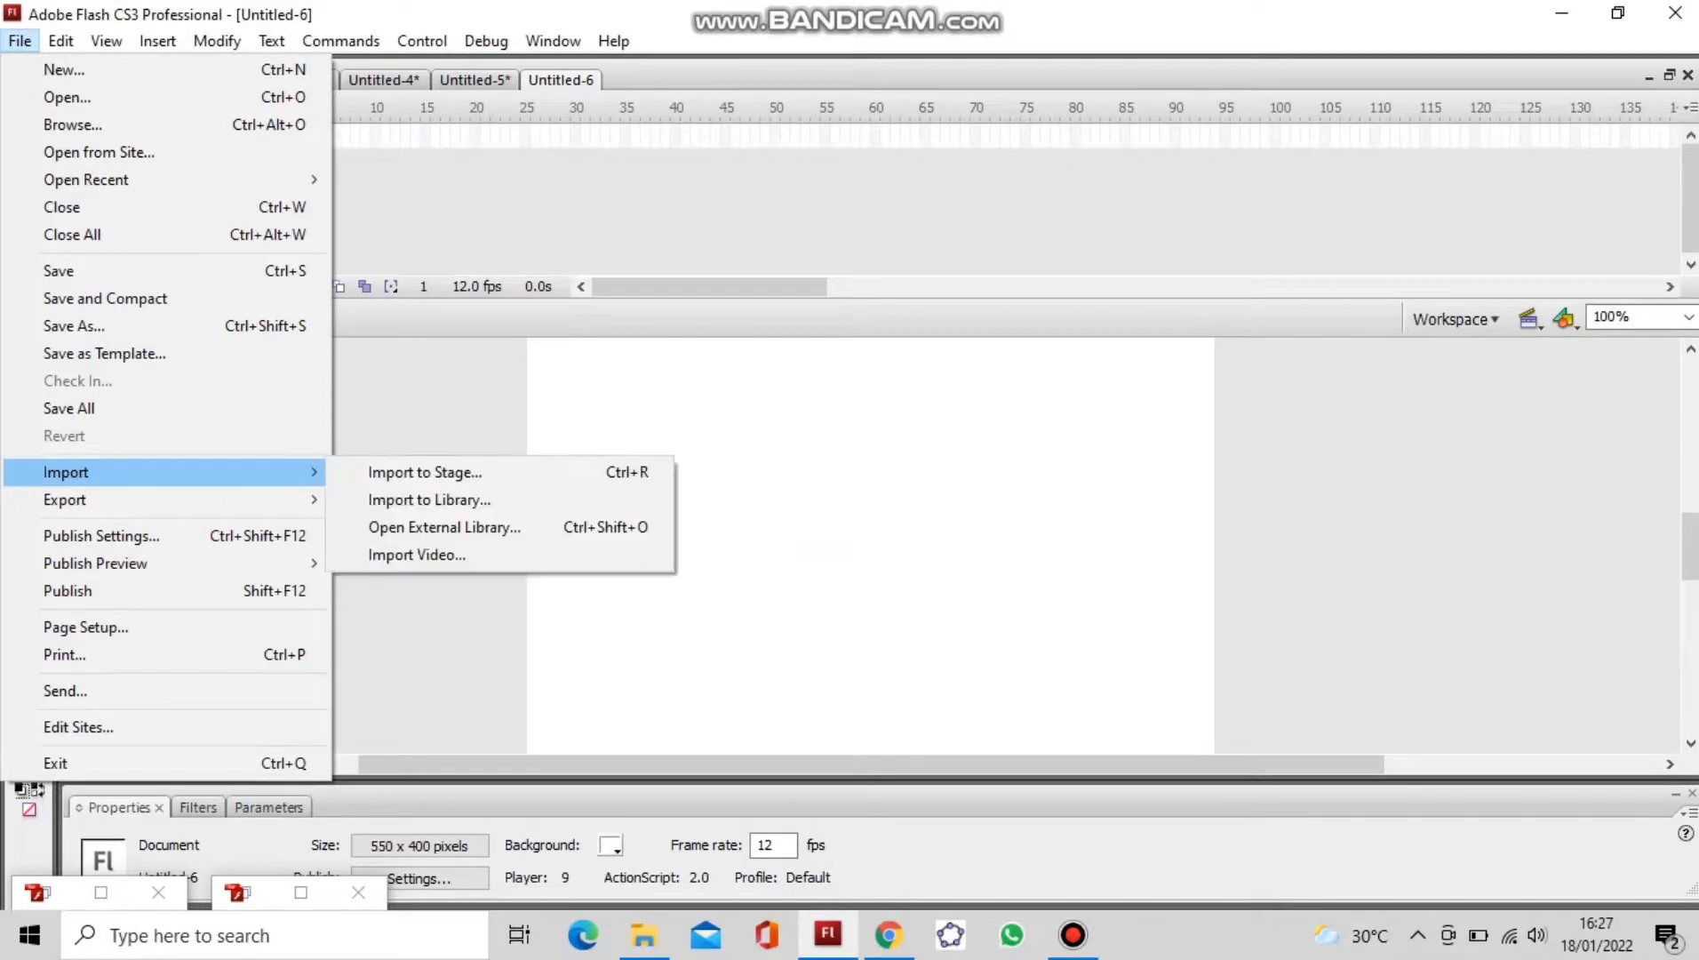
# Step: Import the JPG image "download (4)" from the Downloads folder onto the stage
pyautogui.click(425, 472)
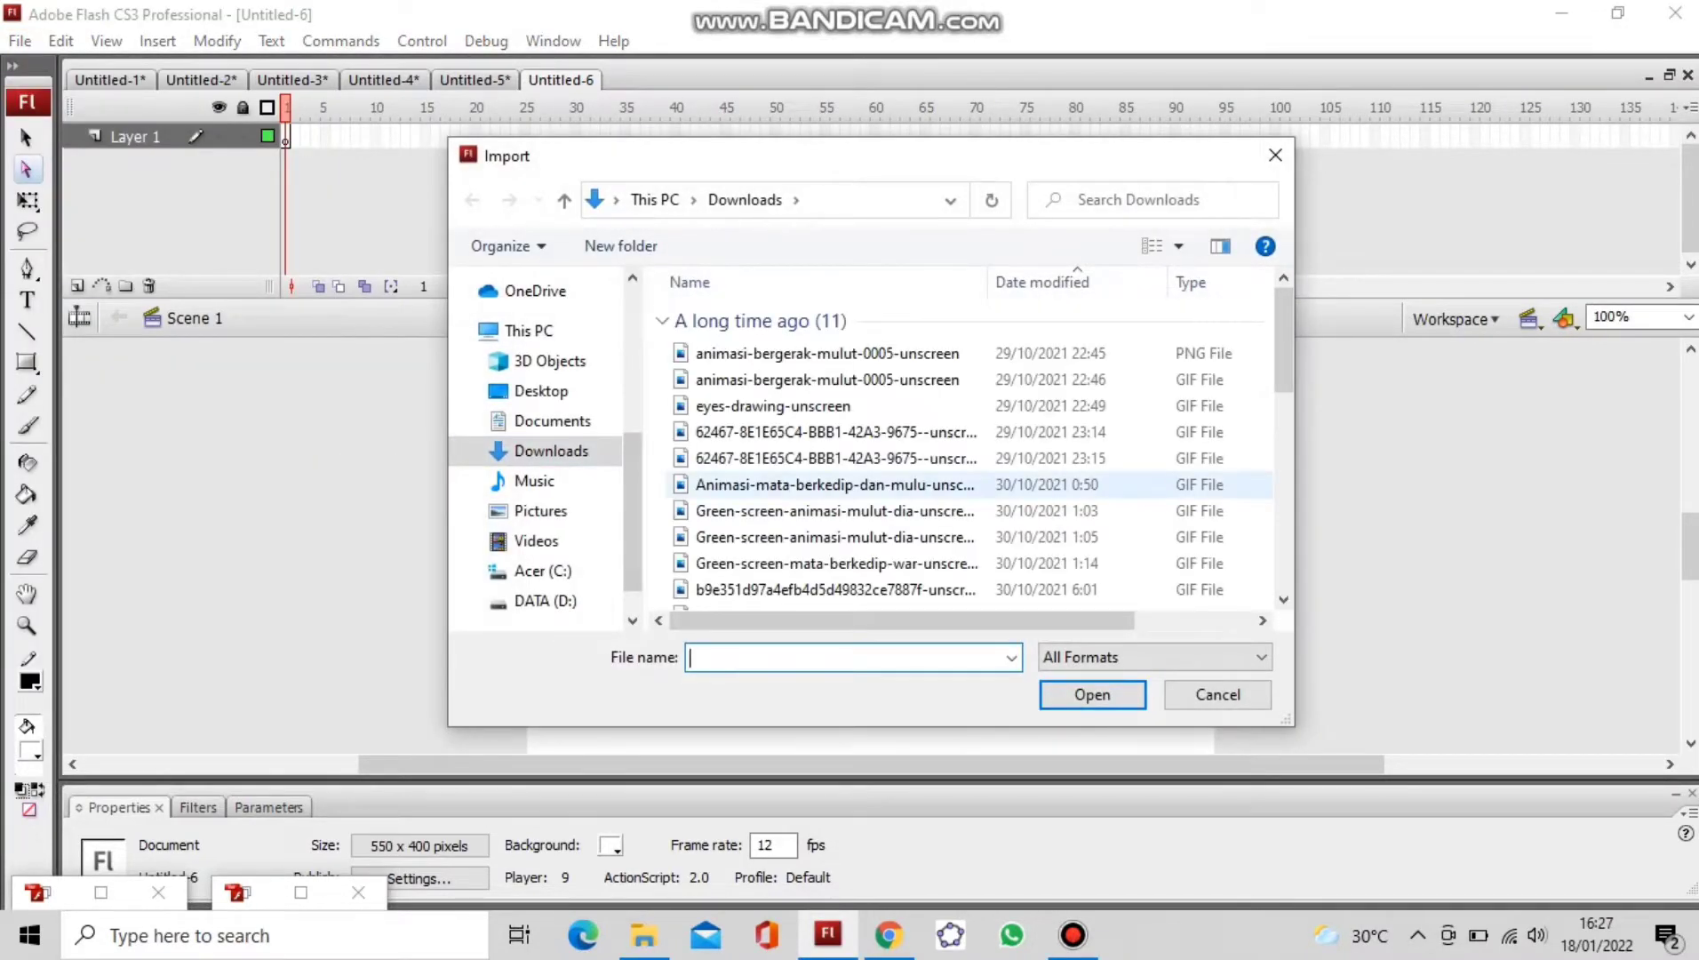
pyautogui.scroll(-8, 969, 444)
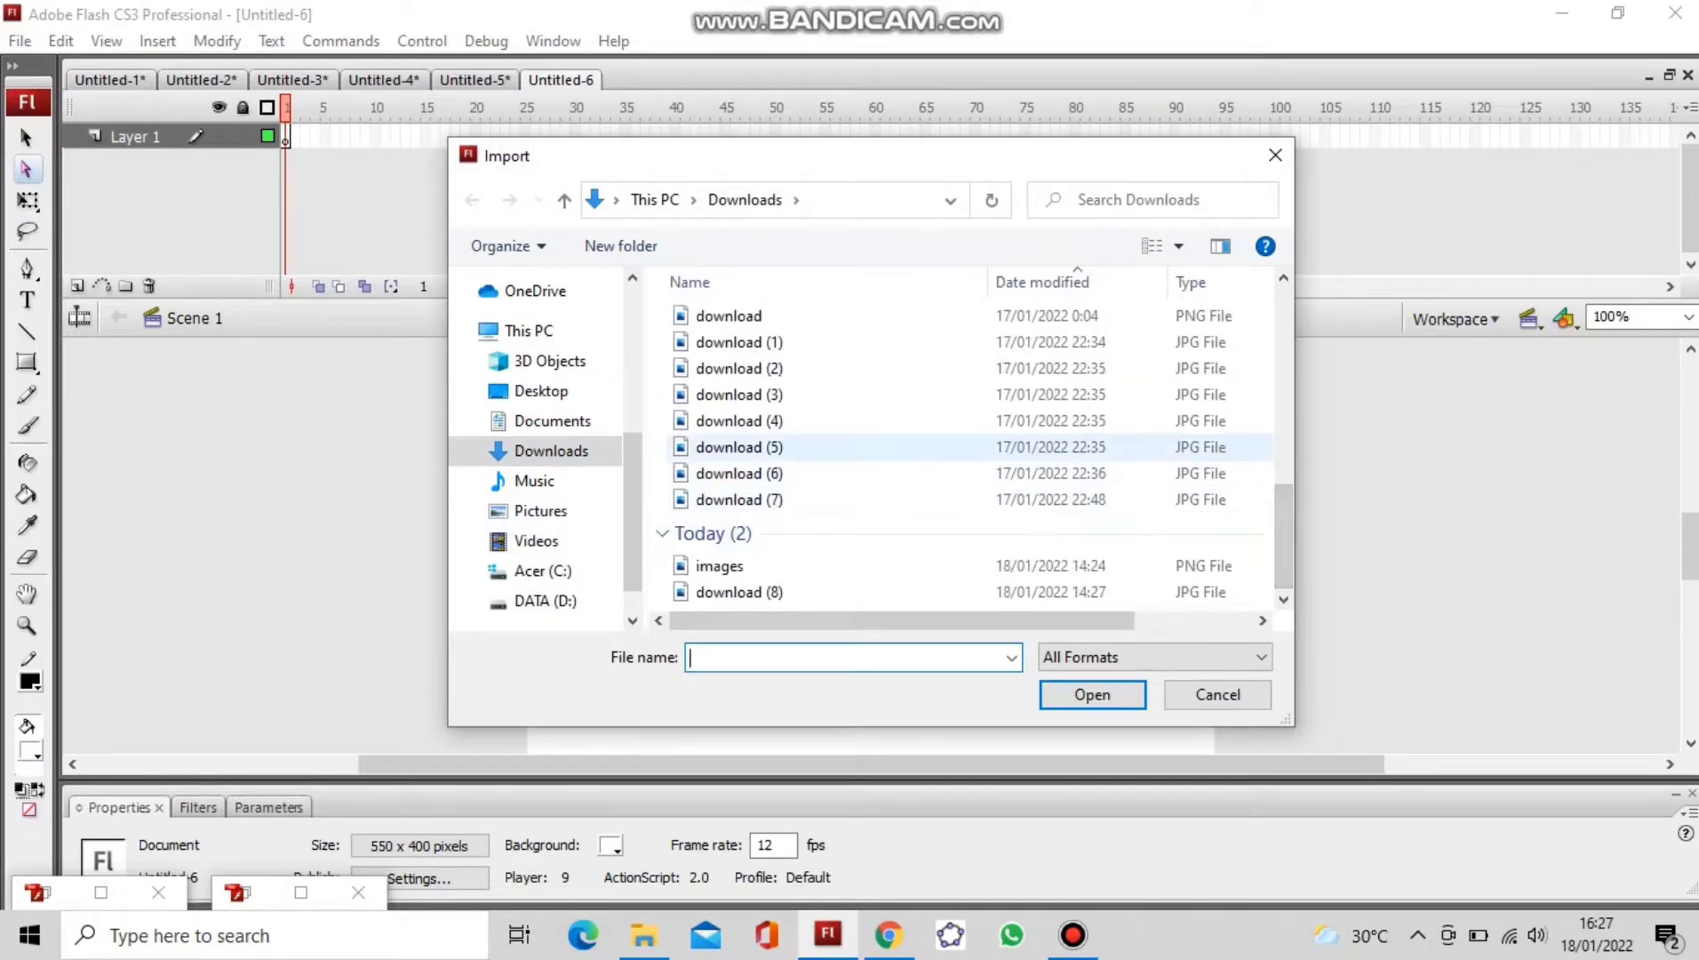
pyautogui.click(738, 421)
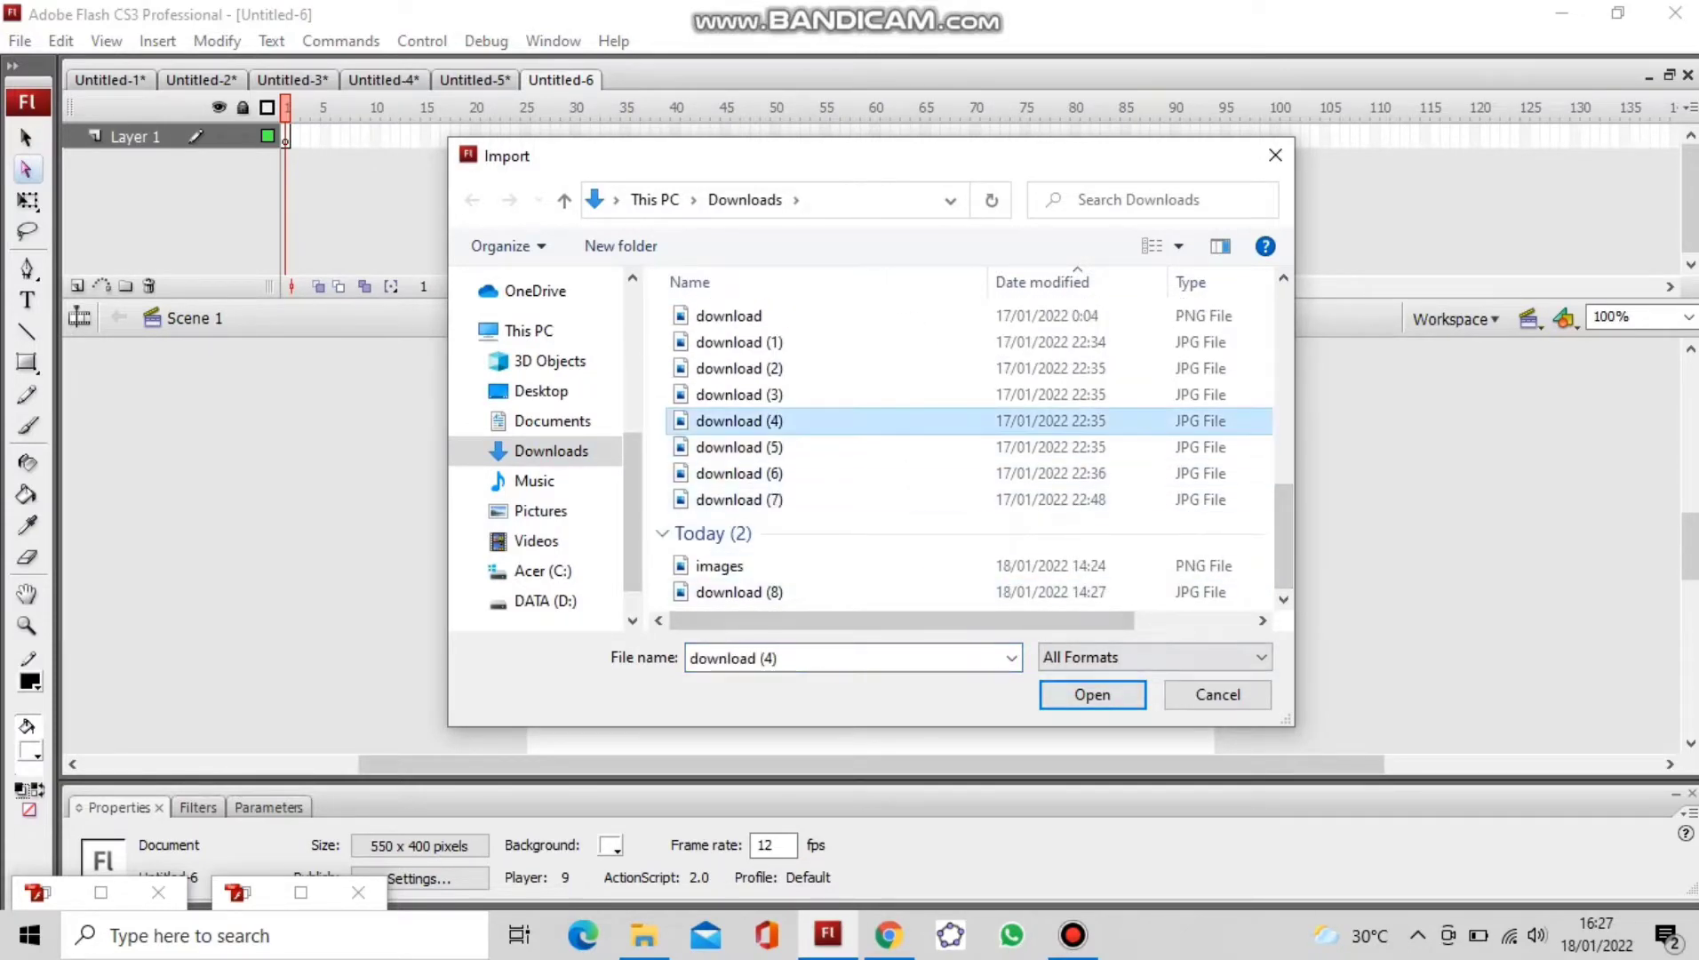
pyautogui.click(1091, 693)
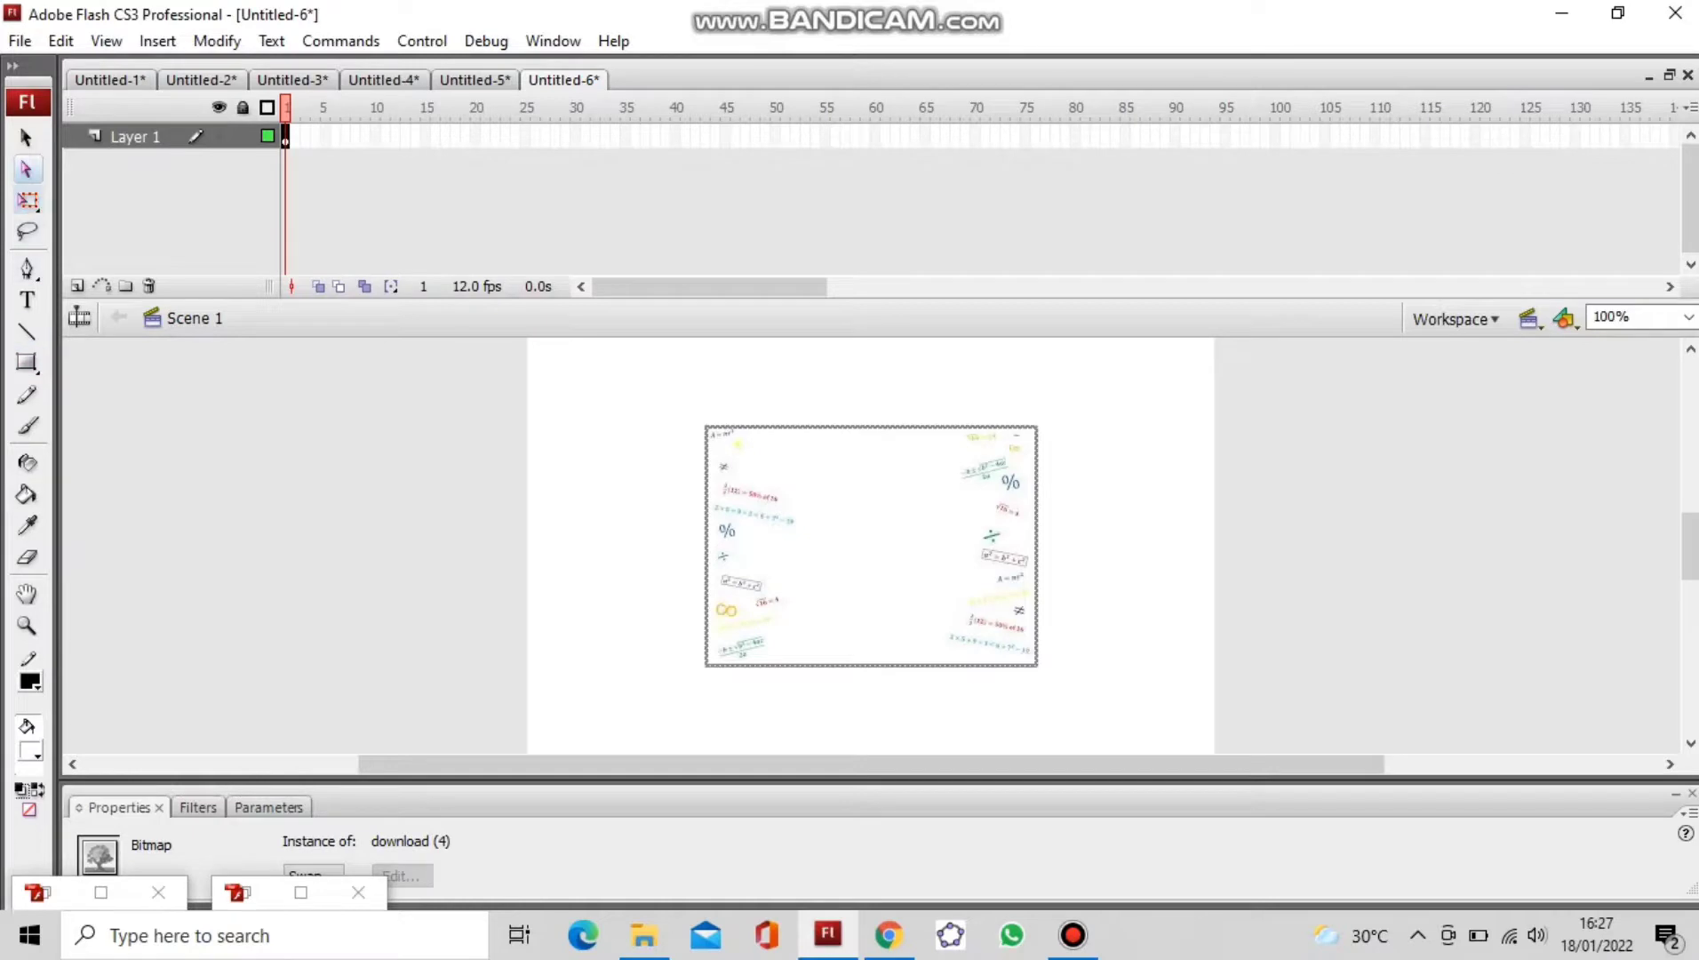
# Step: Stretch the imported image with the Free Transform tool so it covers the whole stage as a background, and deselect it
pyautogui.click(27, 201)
pyautogui.click(144, 235)
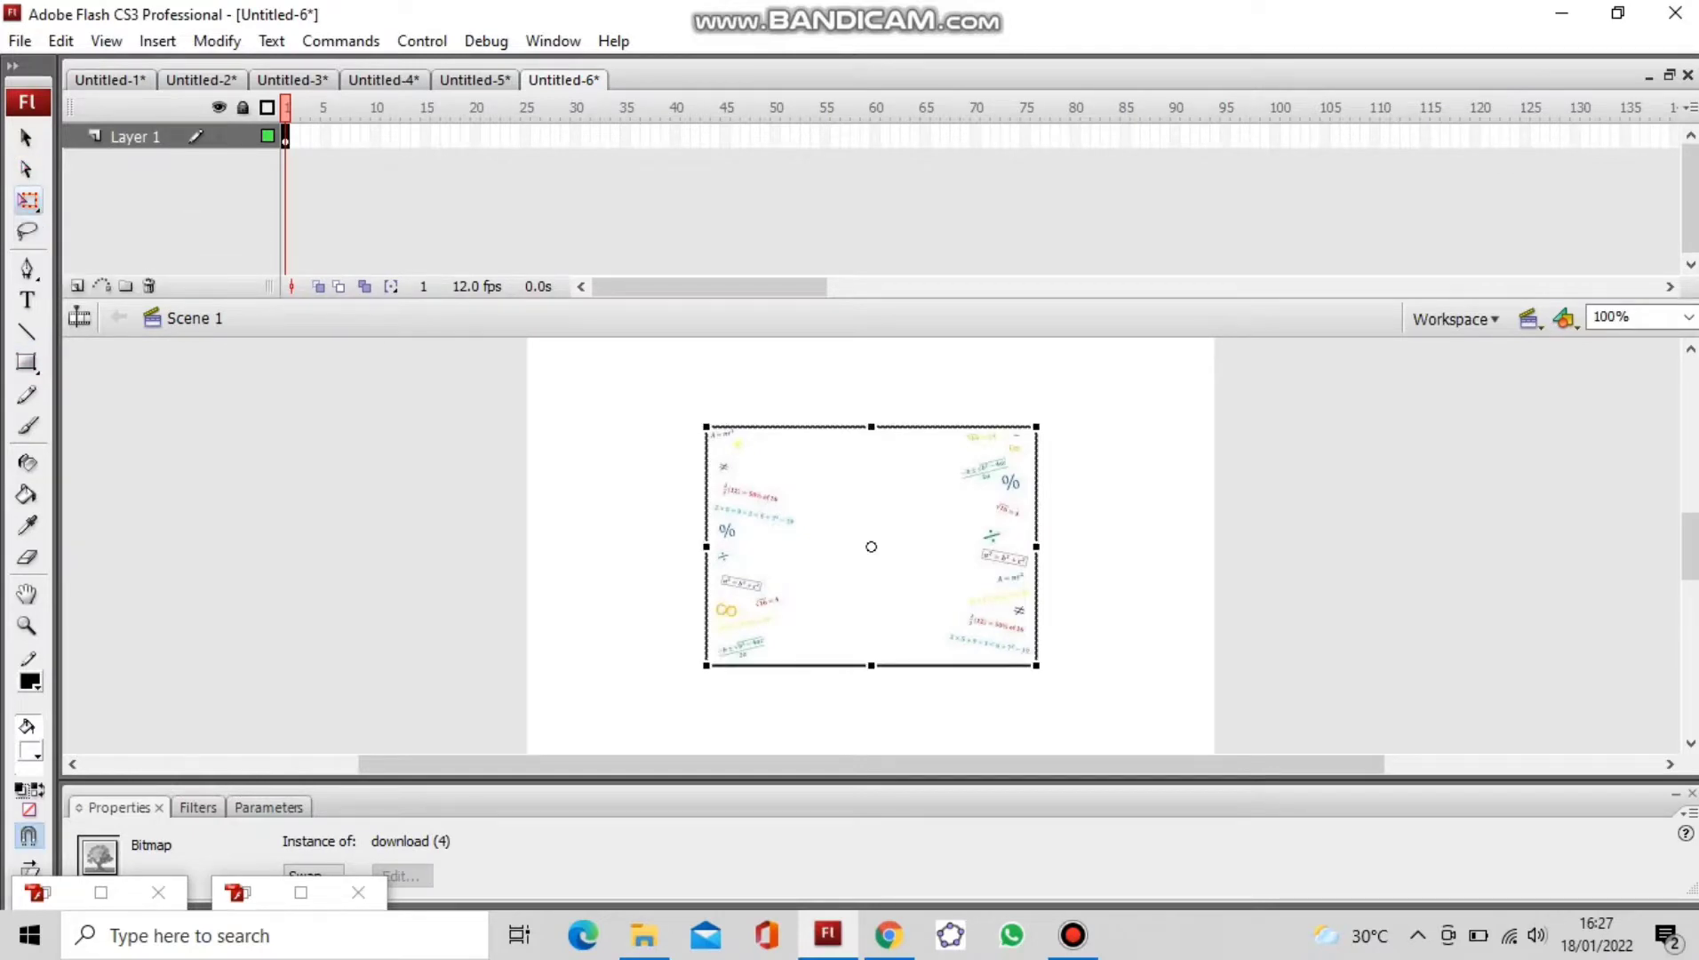
pyautogui.moveTo(1036, 547); pyautogui.dragTo(1218, 546)
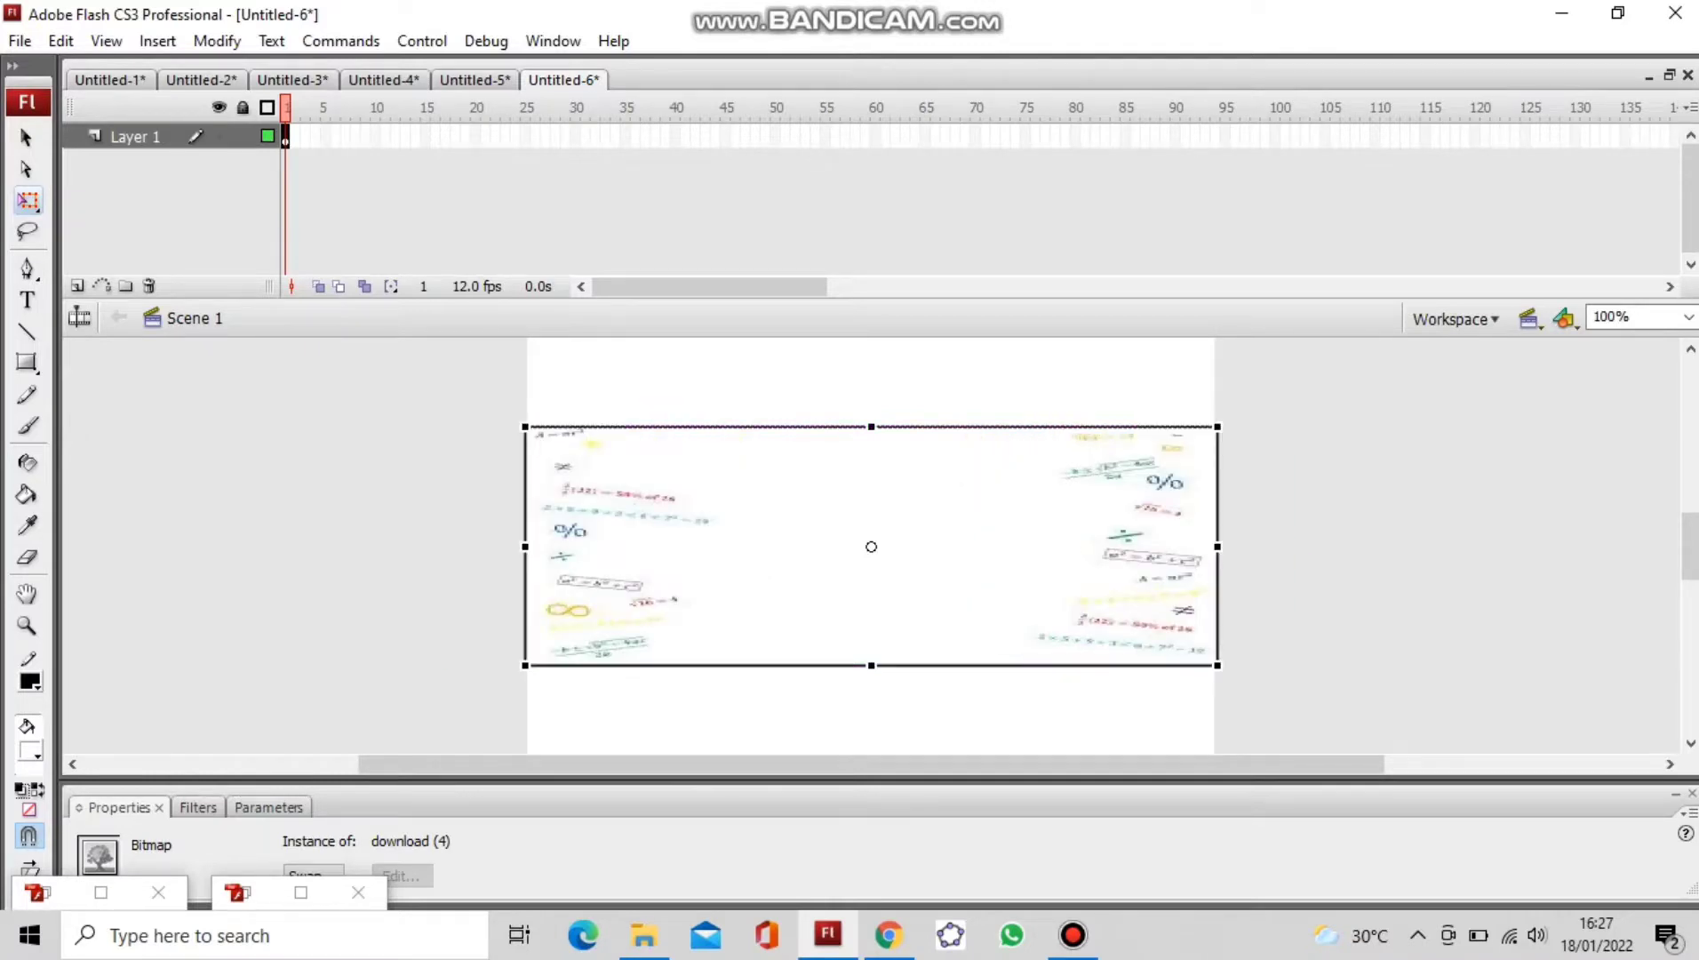
pyautogui.moveTo(871, 427); pyautogui.dragTo(870, 323)
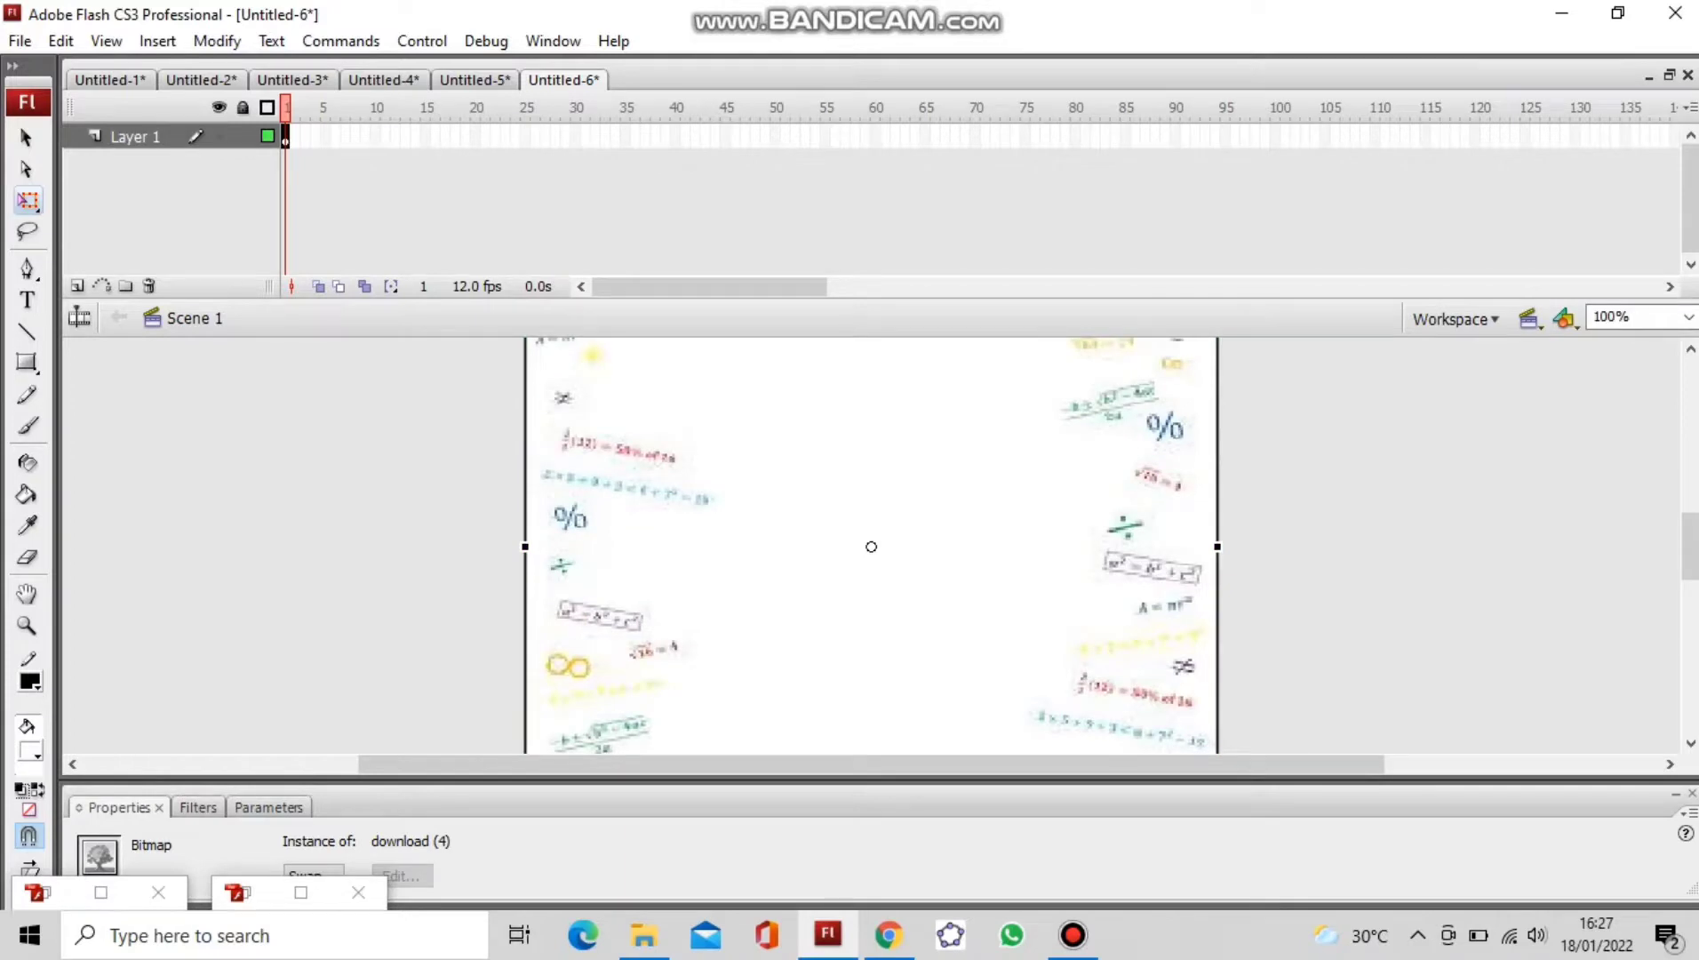
pyautogui.scroll(3, 871, 546)
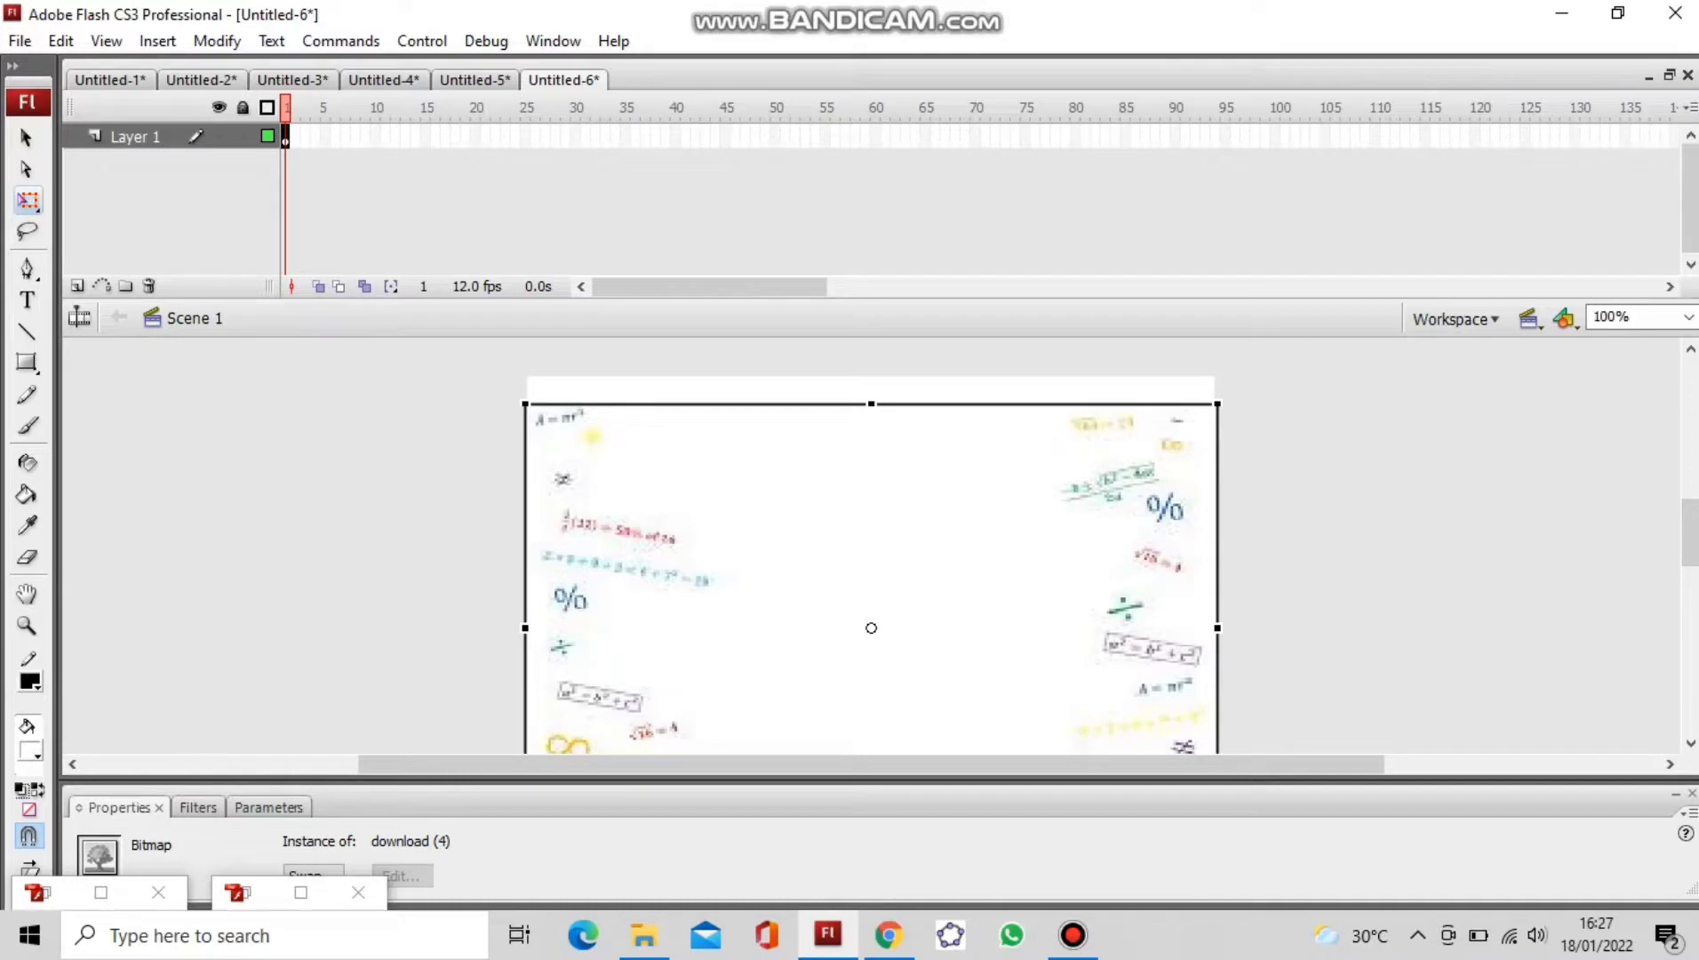
pyautogui.moveTo(871, 404); pyautogui.dragTo(870, 378)
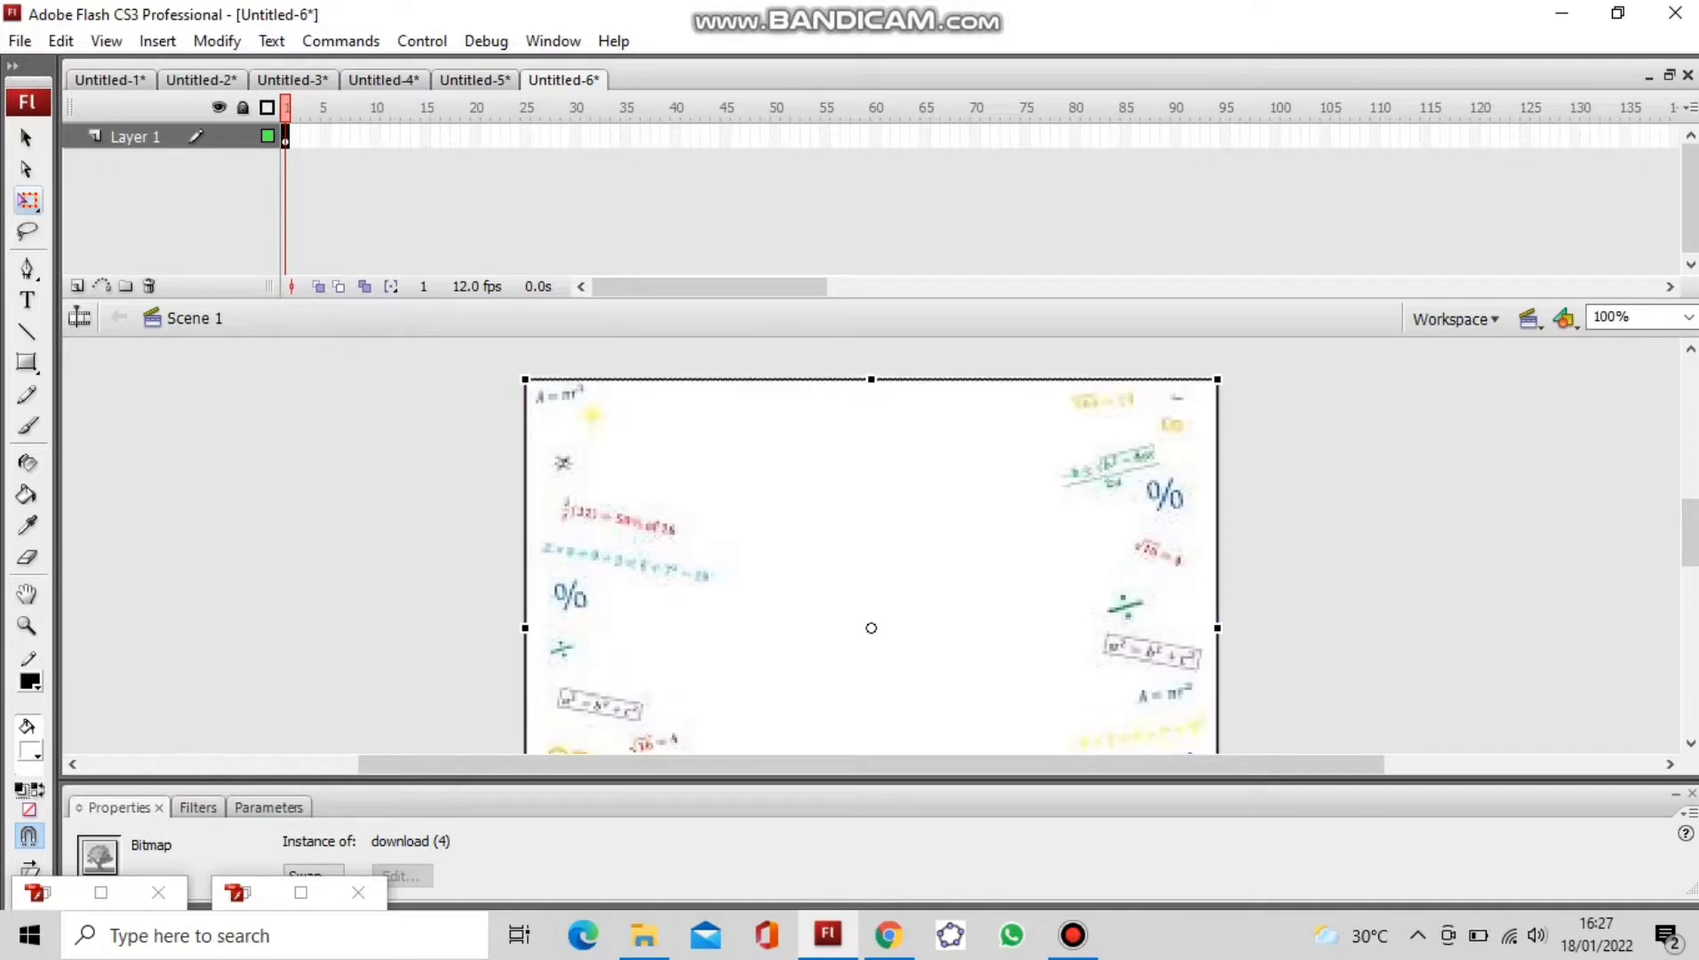
pyautogui.scroll(-3, 871, 547)
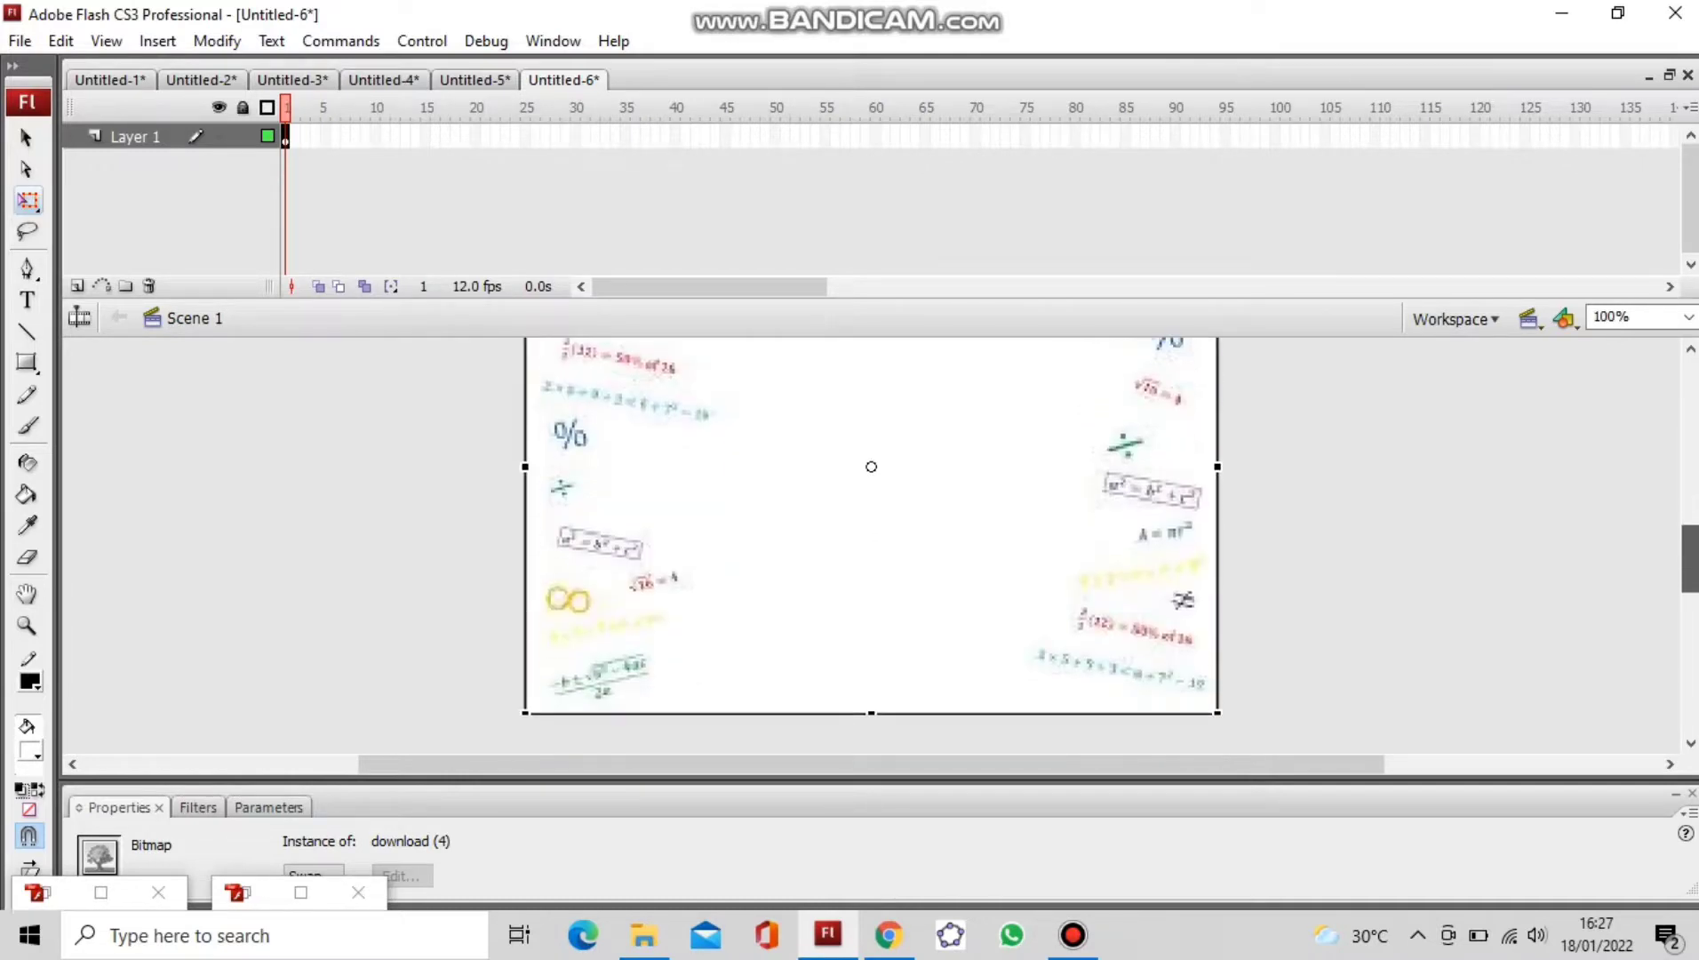
pyautogui.scroll(3, 870, 547)
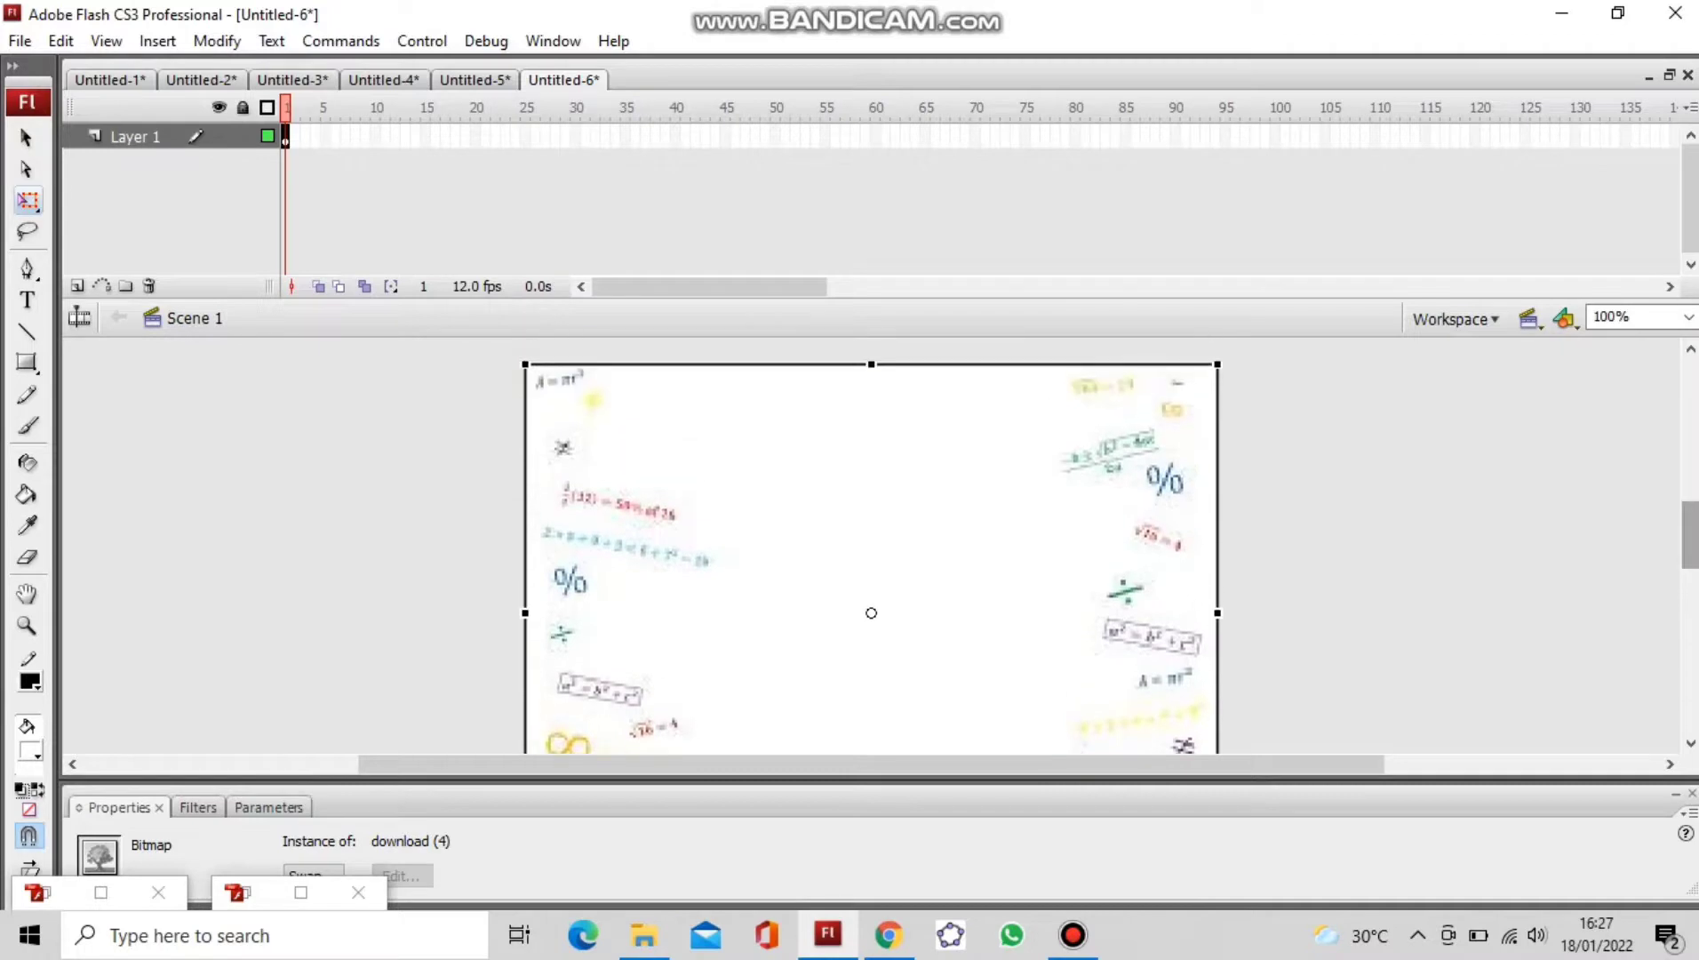
pyautogui.press('Escape')
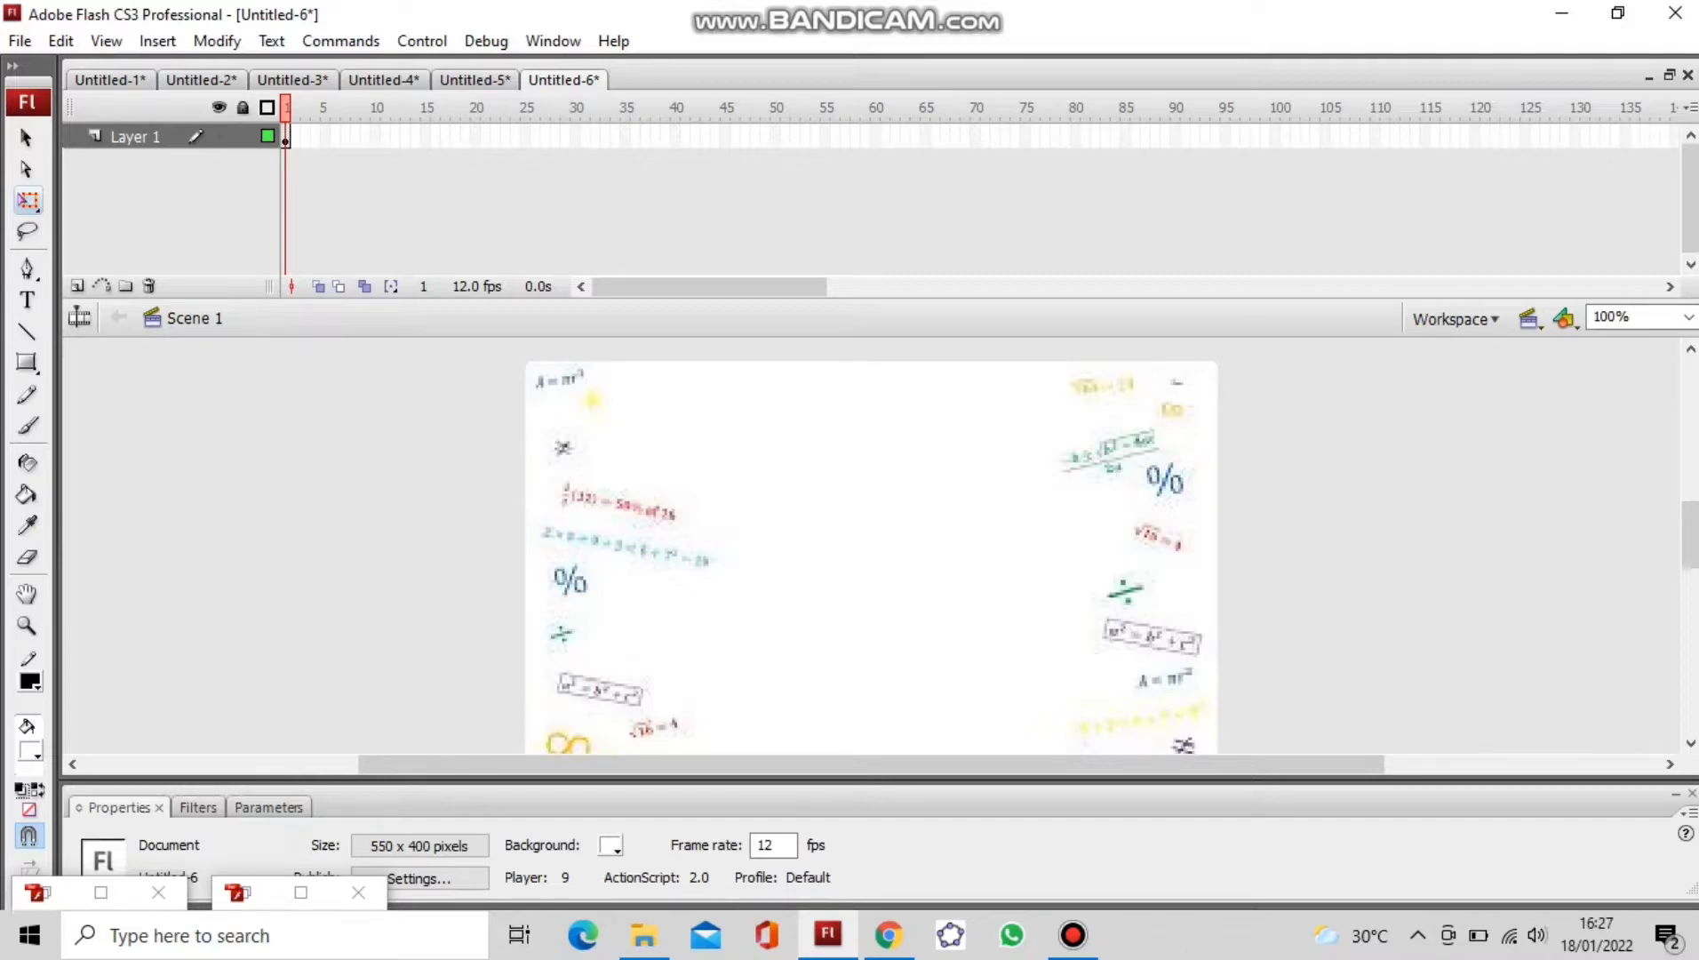
# Step: Add a new layer above the background layer and start a static text box near the upper centre of the stage
pyautogui.click(78, 285)
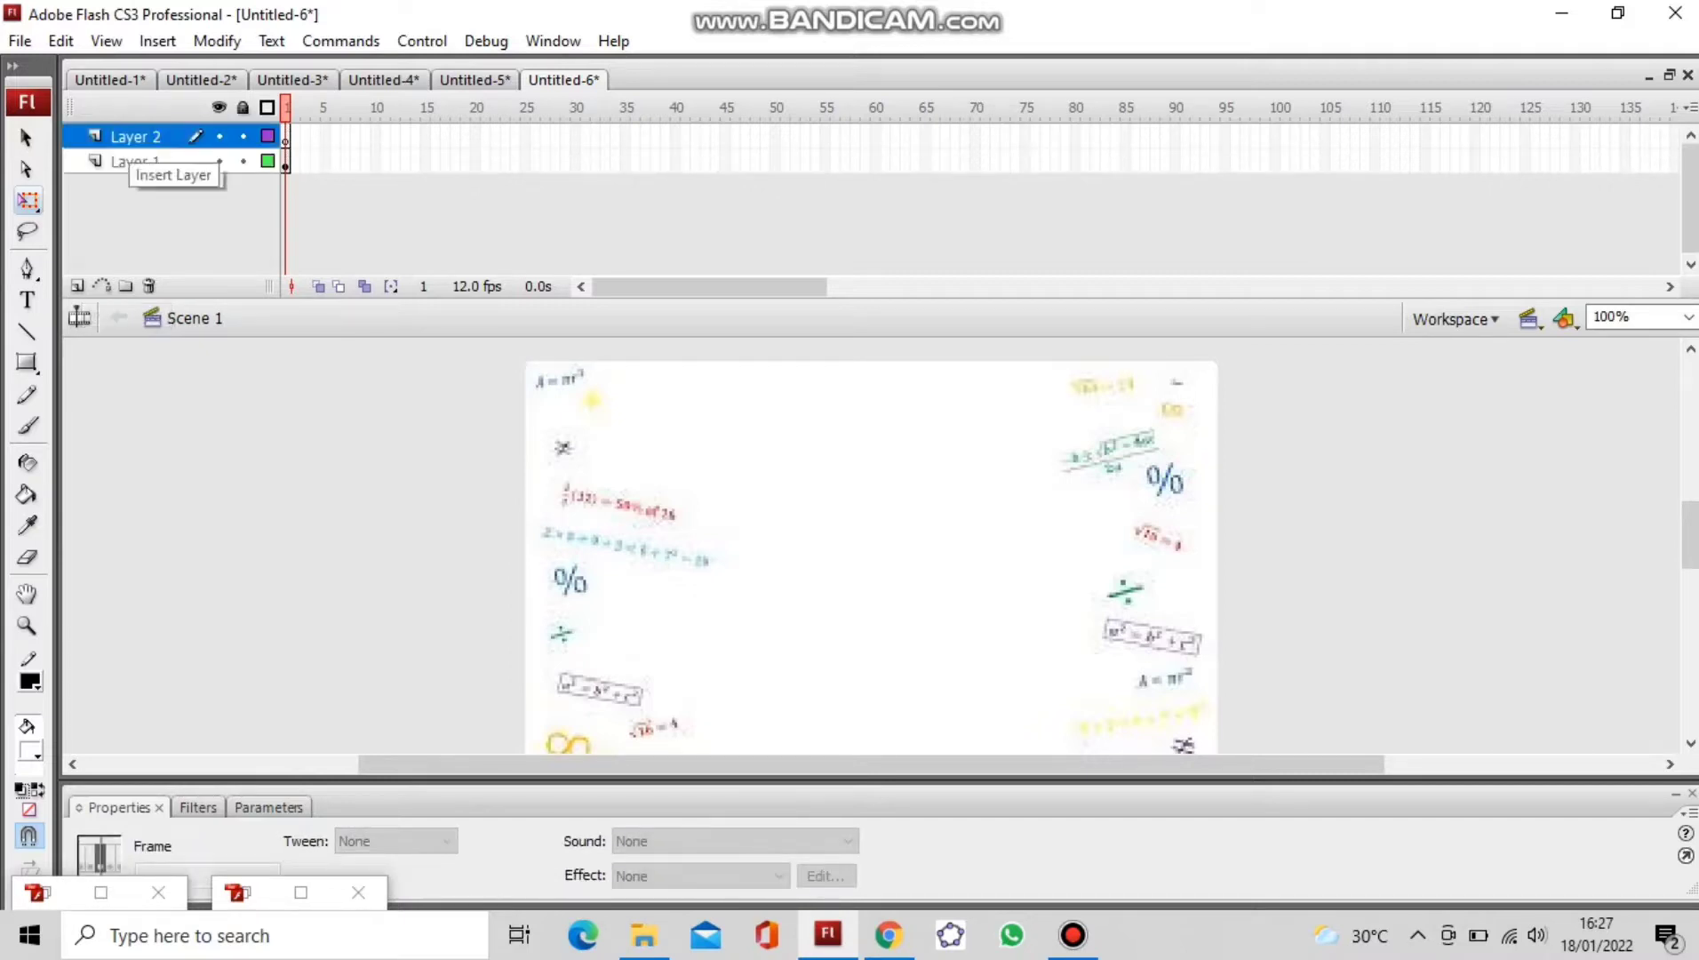
pyautogui.click(128, 142)
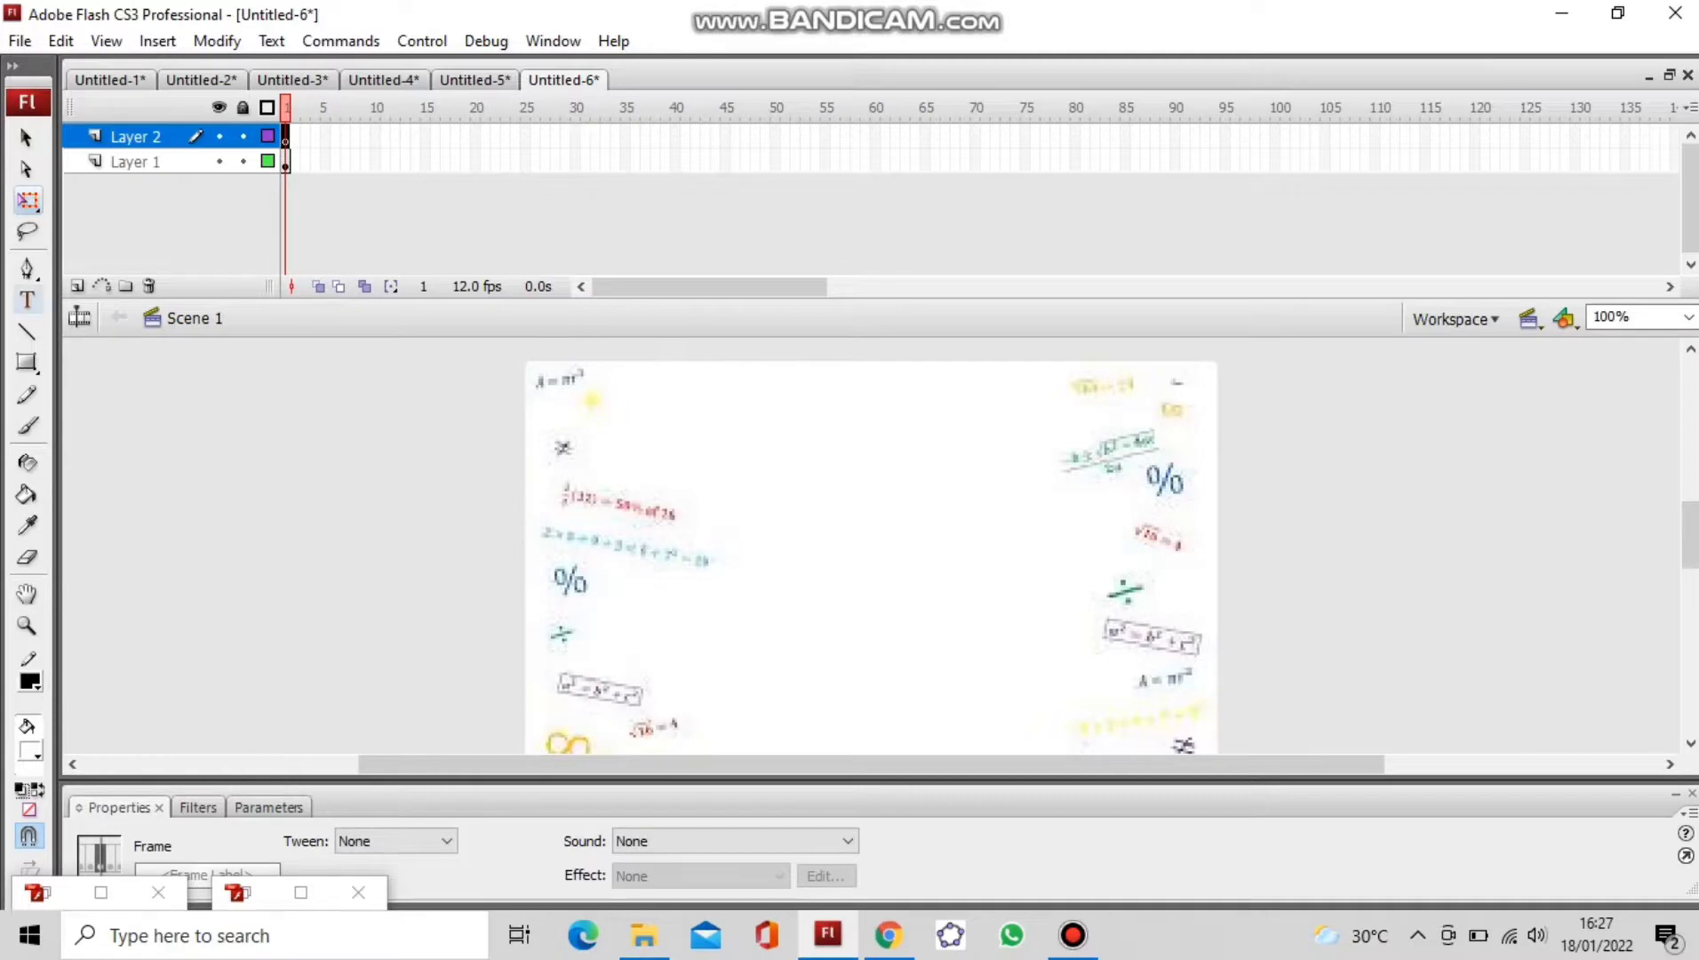
pyautogui.click(28, 300)
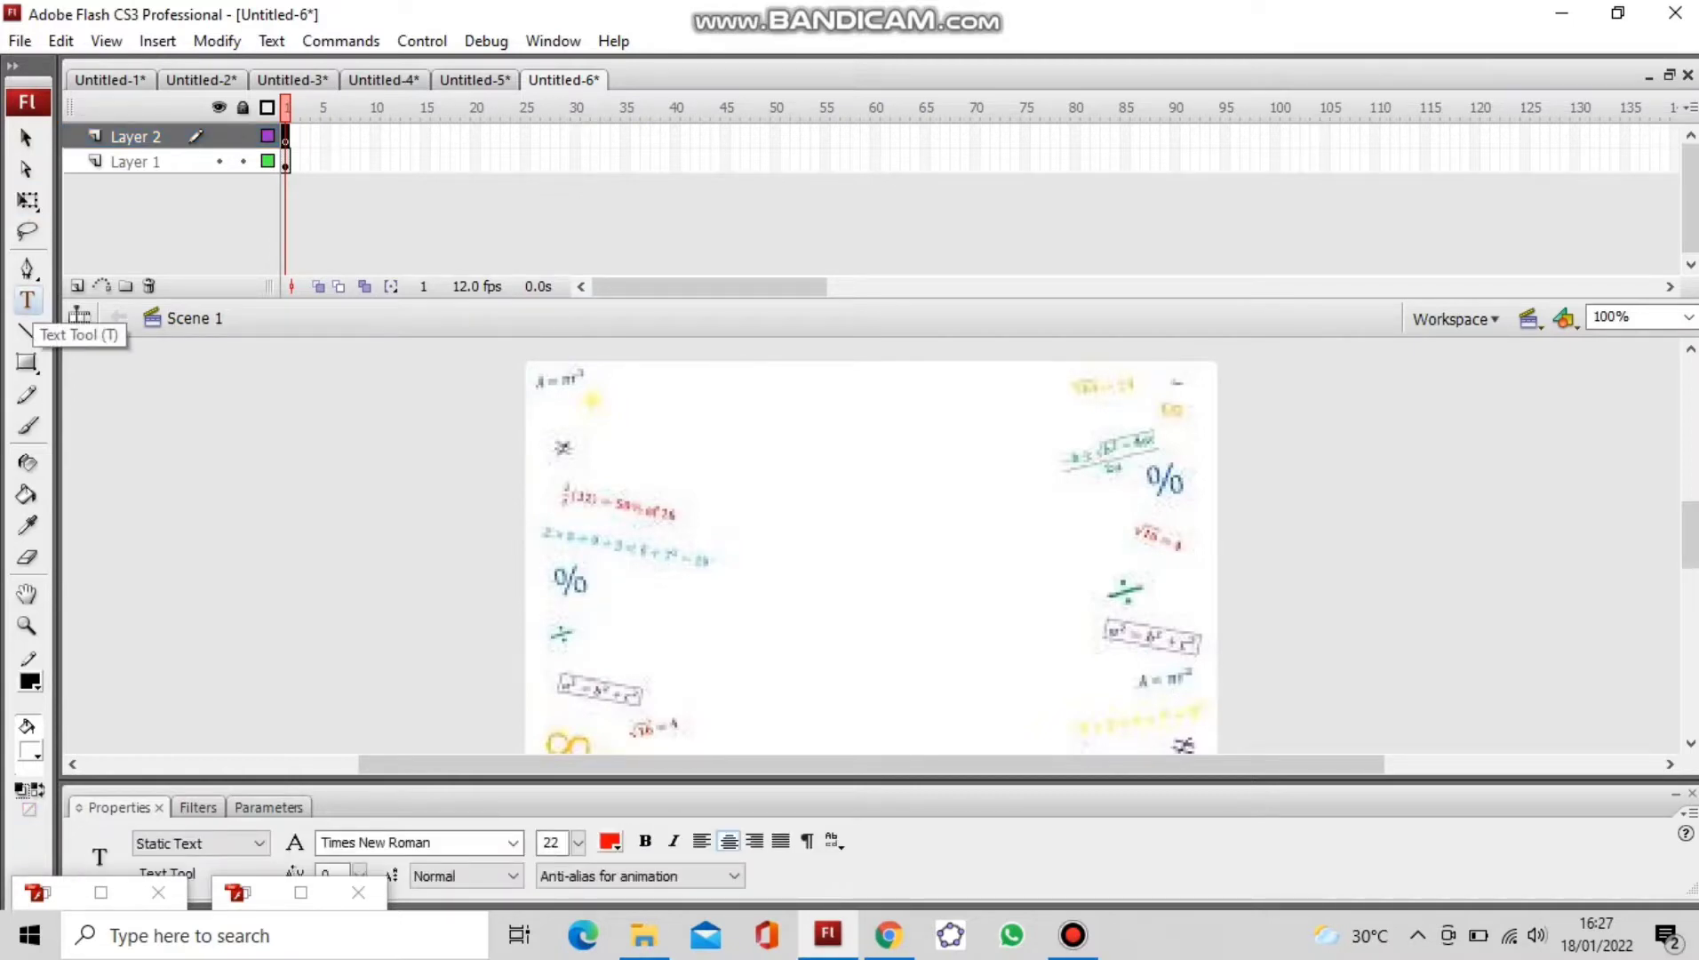
pyautogui.click(827, 417)
pyautogui.write('se')
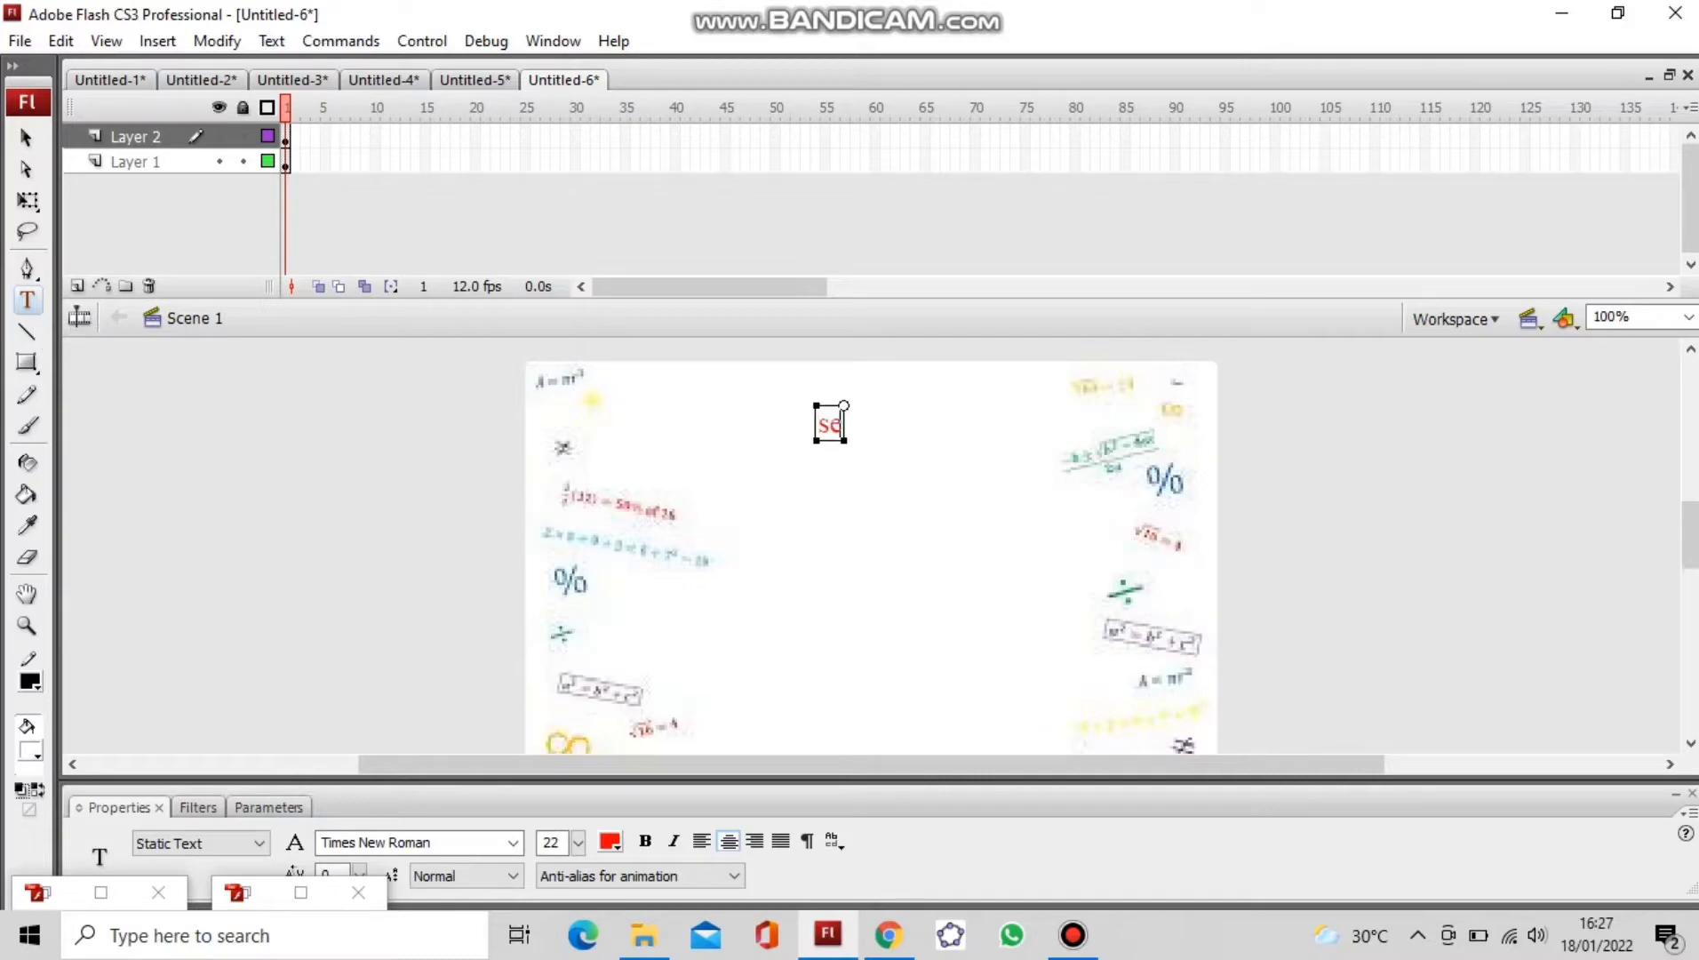
pyautogui.write('giti')
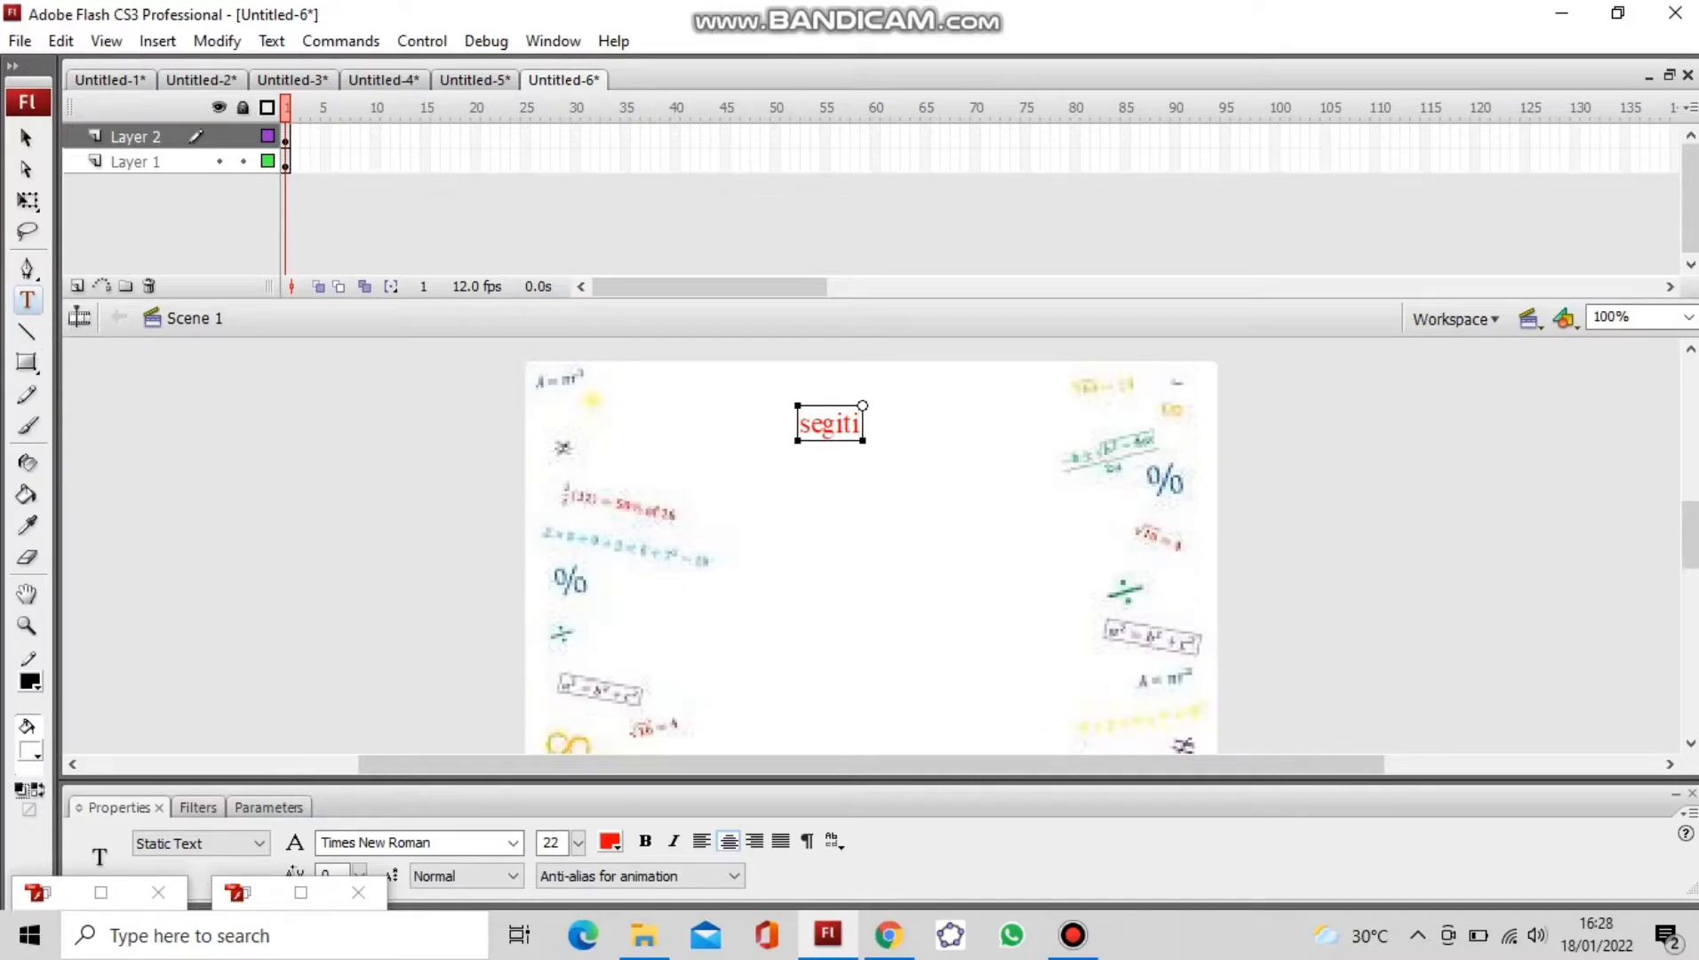
pyautogui.press('BackSpace')
pyautogui.press('BackSpace')
pyautogui.press('BackSpace')
pyautogui.press('BackSpace')
pyautogui.press('BackSpace')
pyautogui.press('BackSpace')
# Step: Enter the title SEGITIGA in capitals in the text box and set its font size to 30
pyautogui.press('capslock')
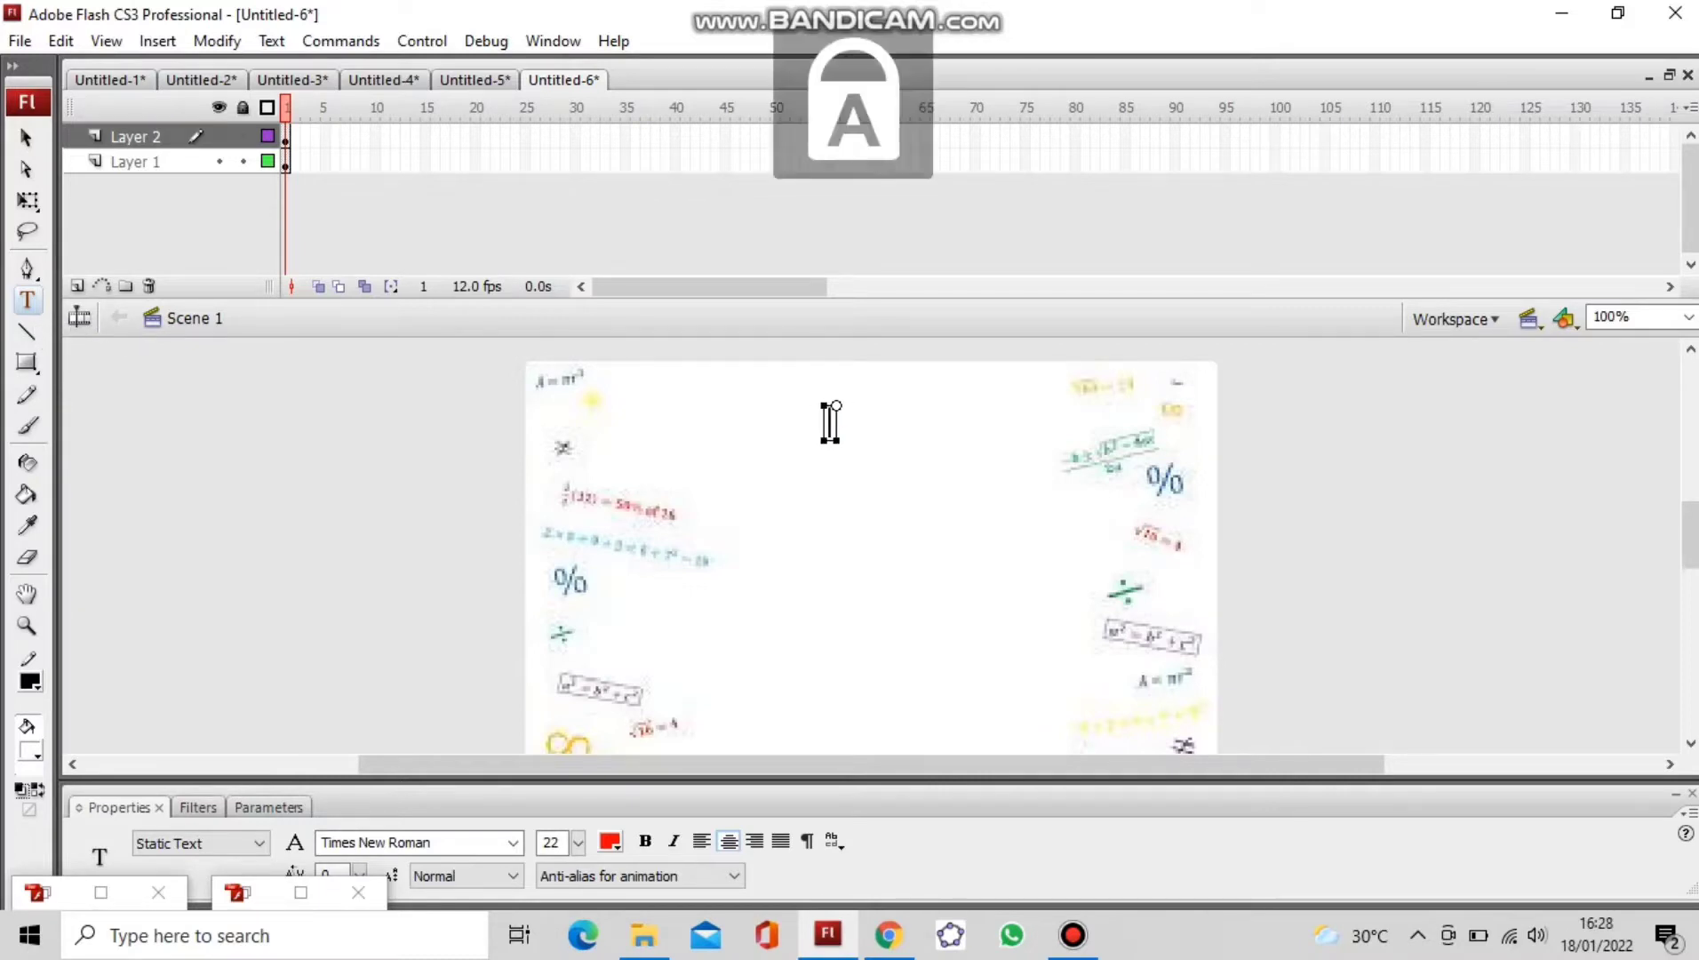
pyautogui.write('SEGITIGA')
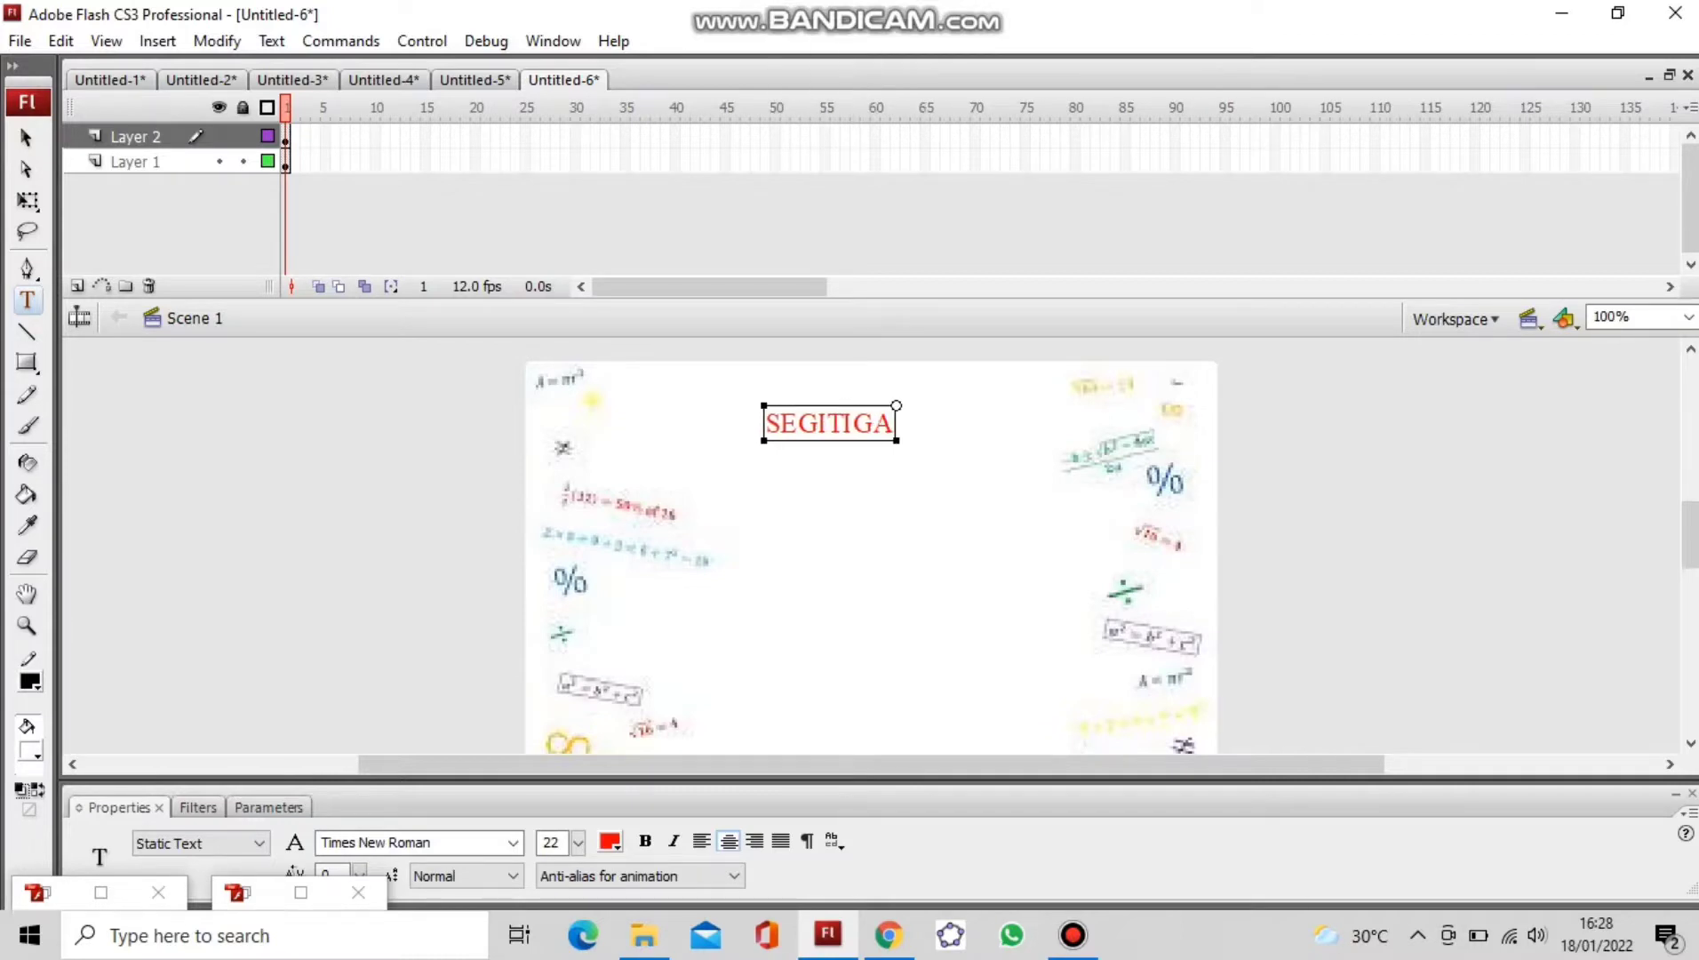
pyautogui.hotkey('ctrl', 'a')
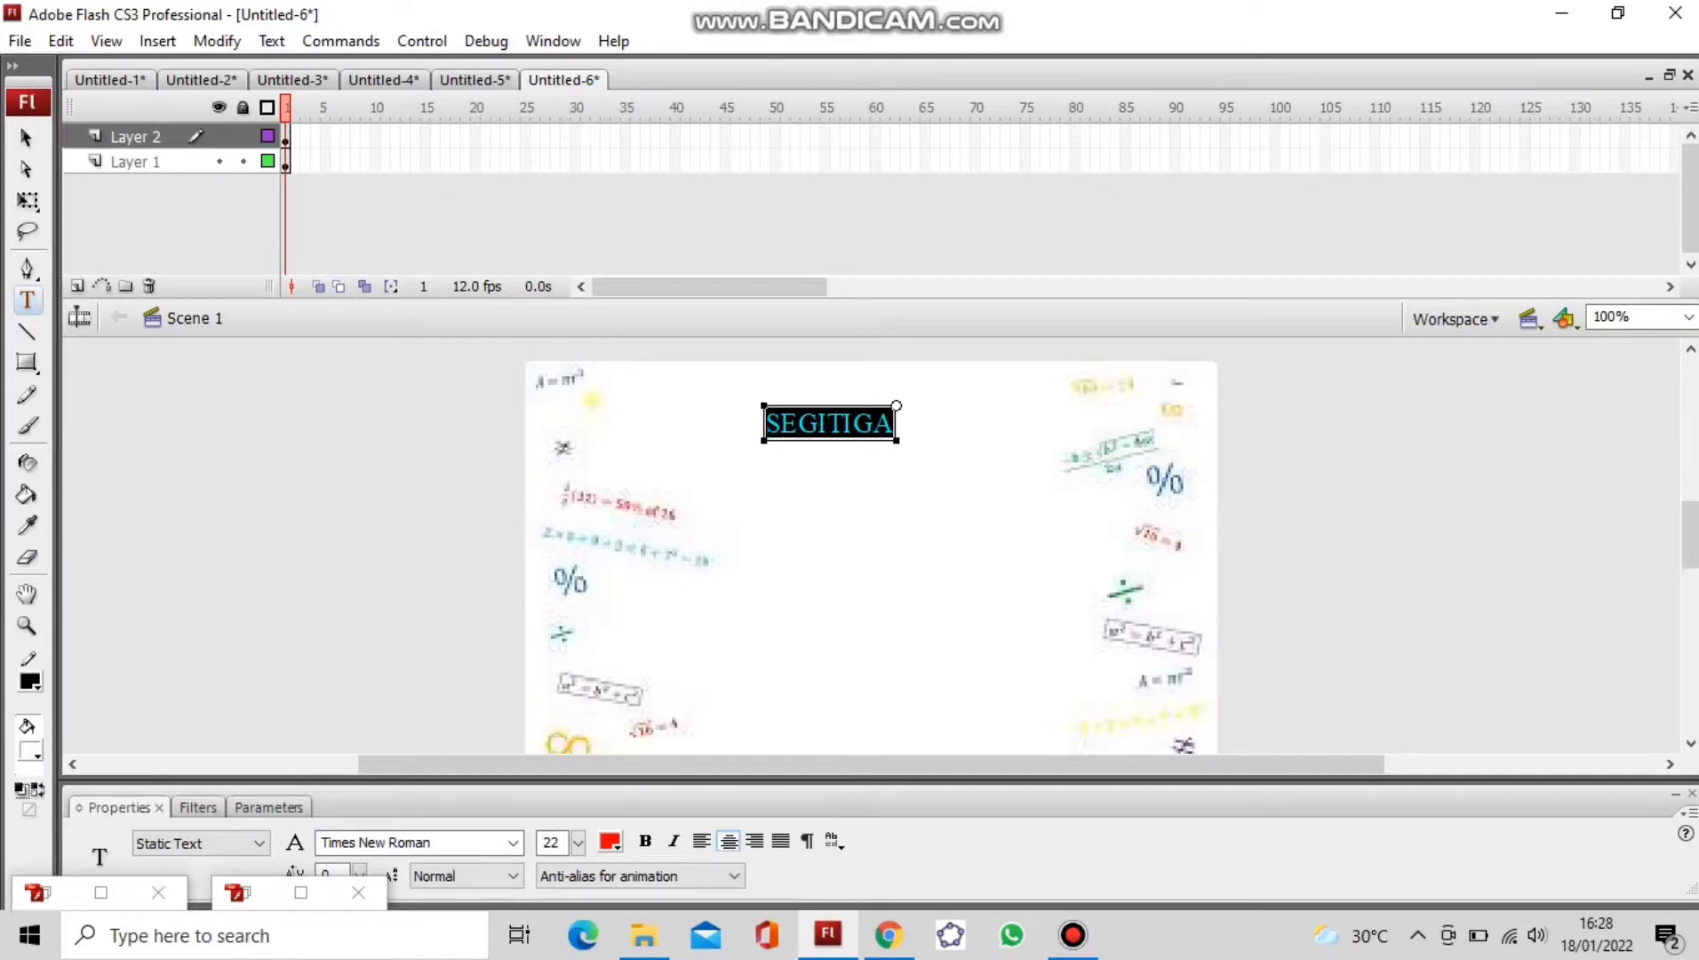
pyautogui.click(558, 842)
pyautogui.press('BackSpace')
pyautogui.press('BackSpace')
pyautogui.write('30')
pyautogui.press('Return')
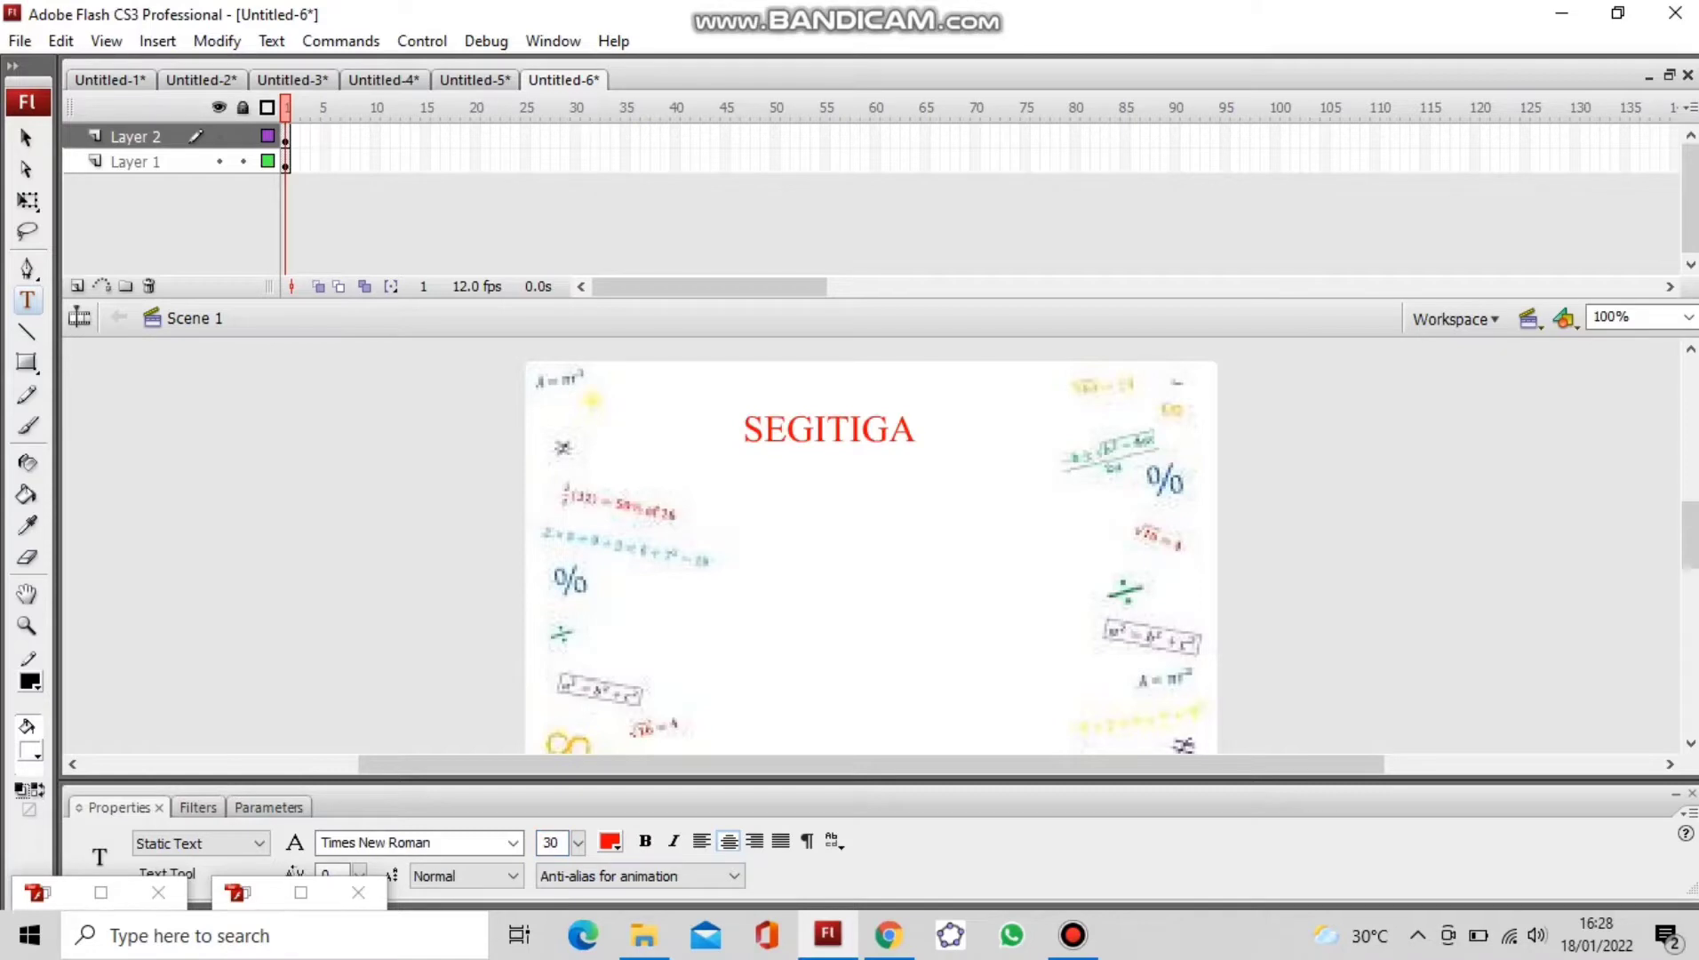
# Step: Change the text colour of the title SEGITIGA to black
pyautogui.doubleClick(844, 428)
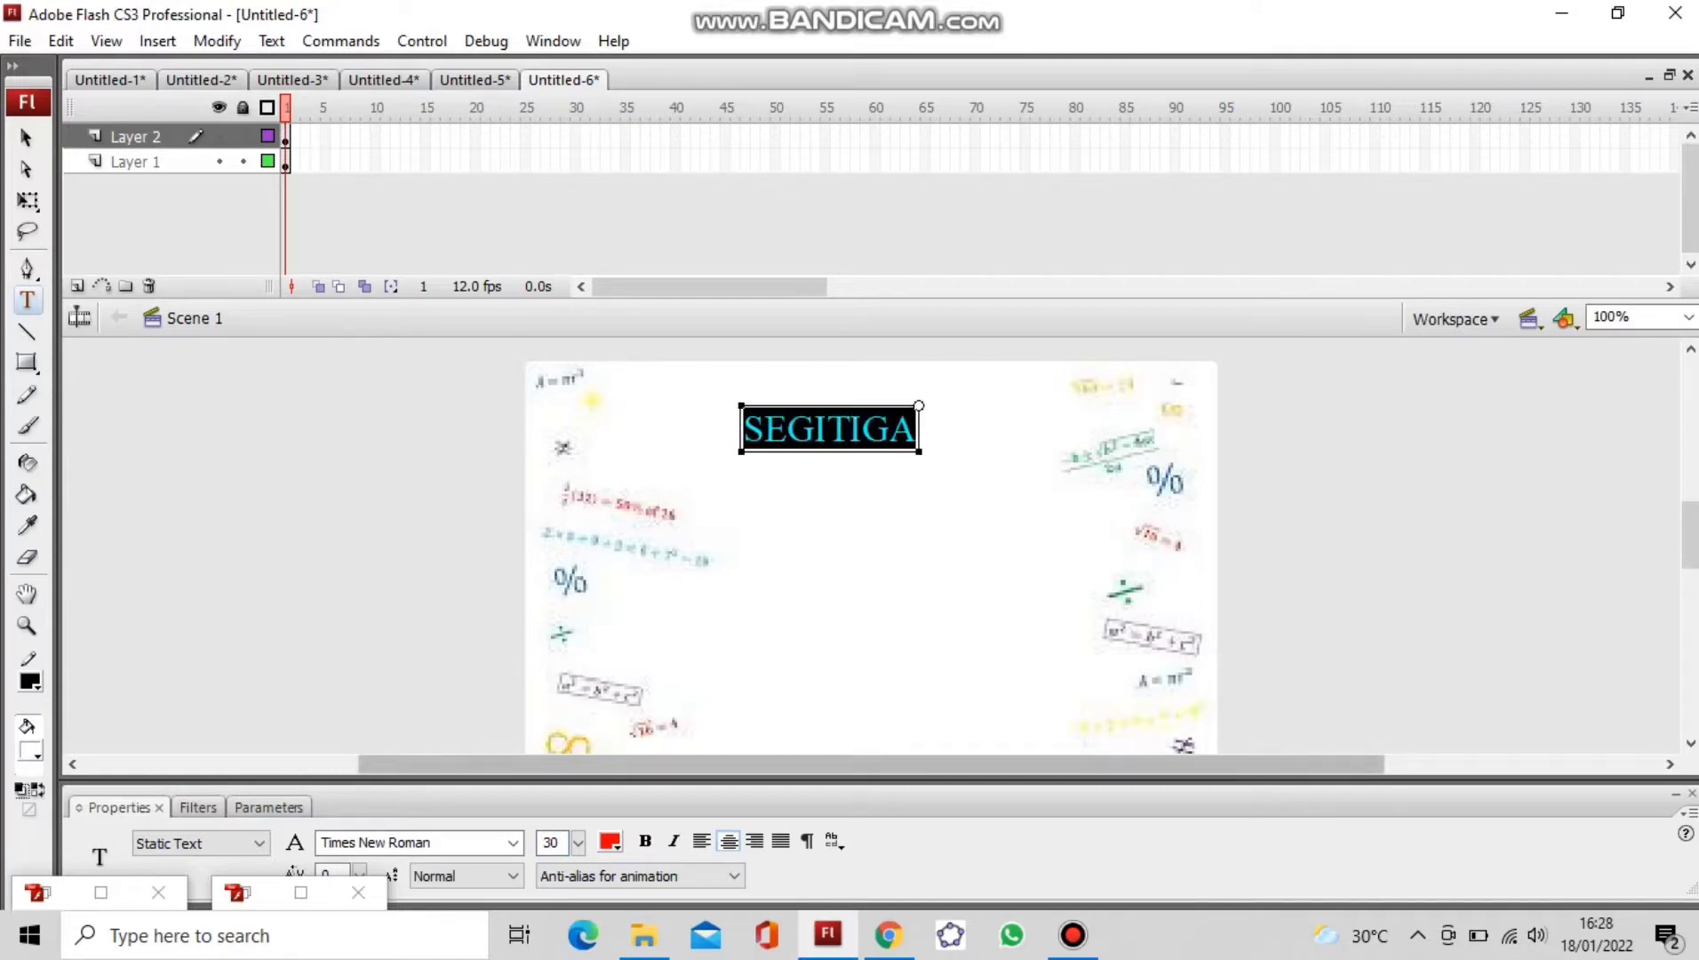
pyautogui.click(609, 841)
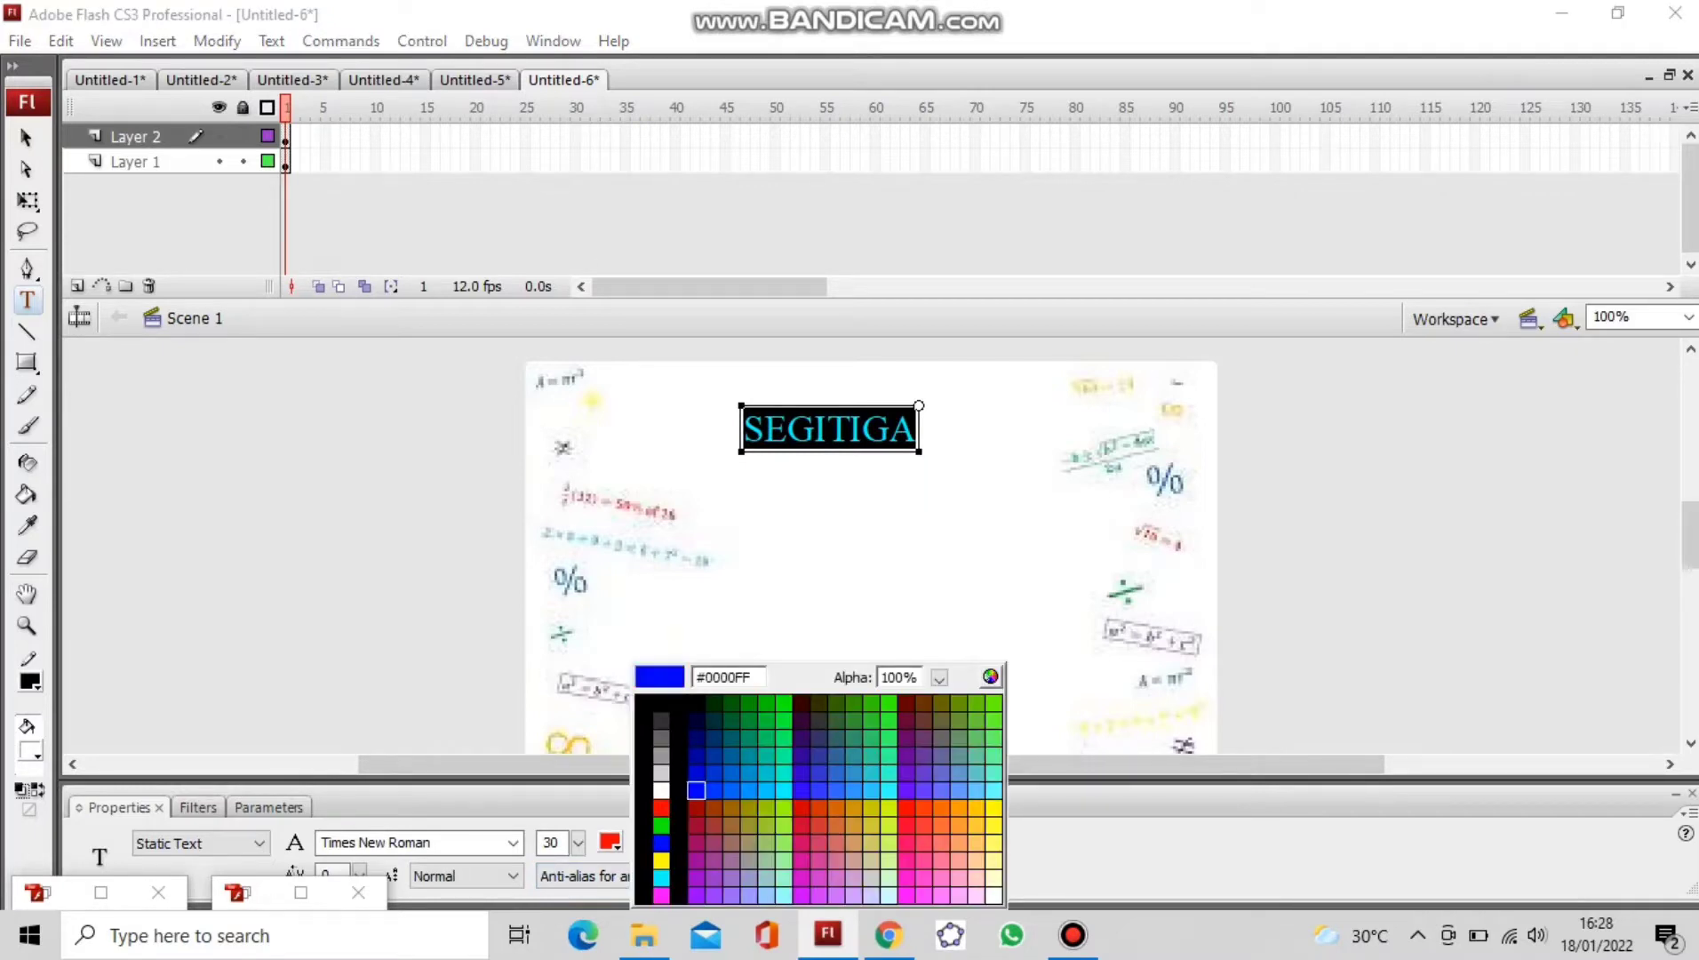
pyautogui.click(695, 704)
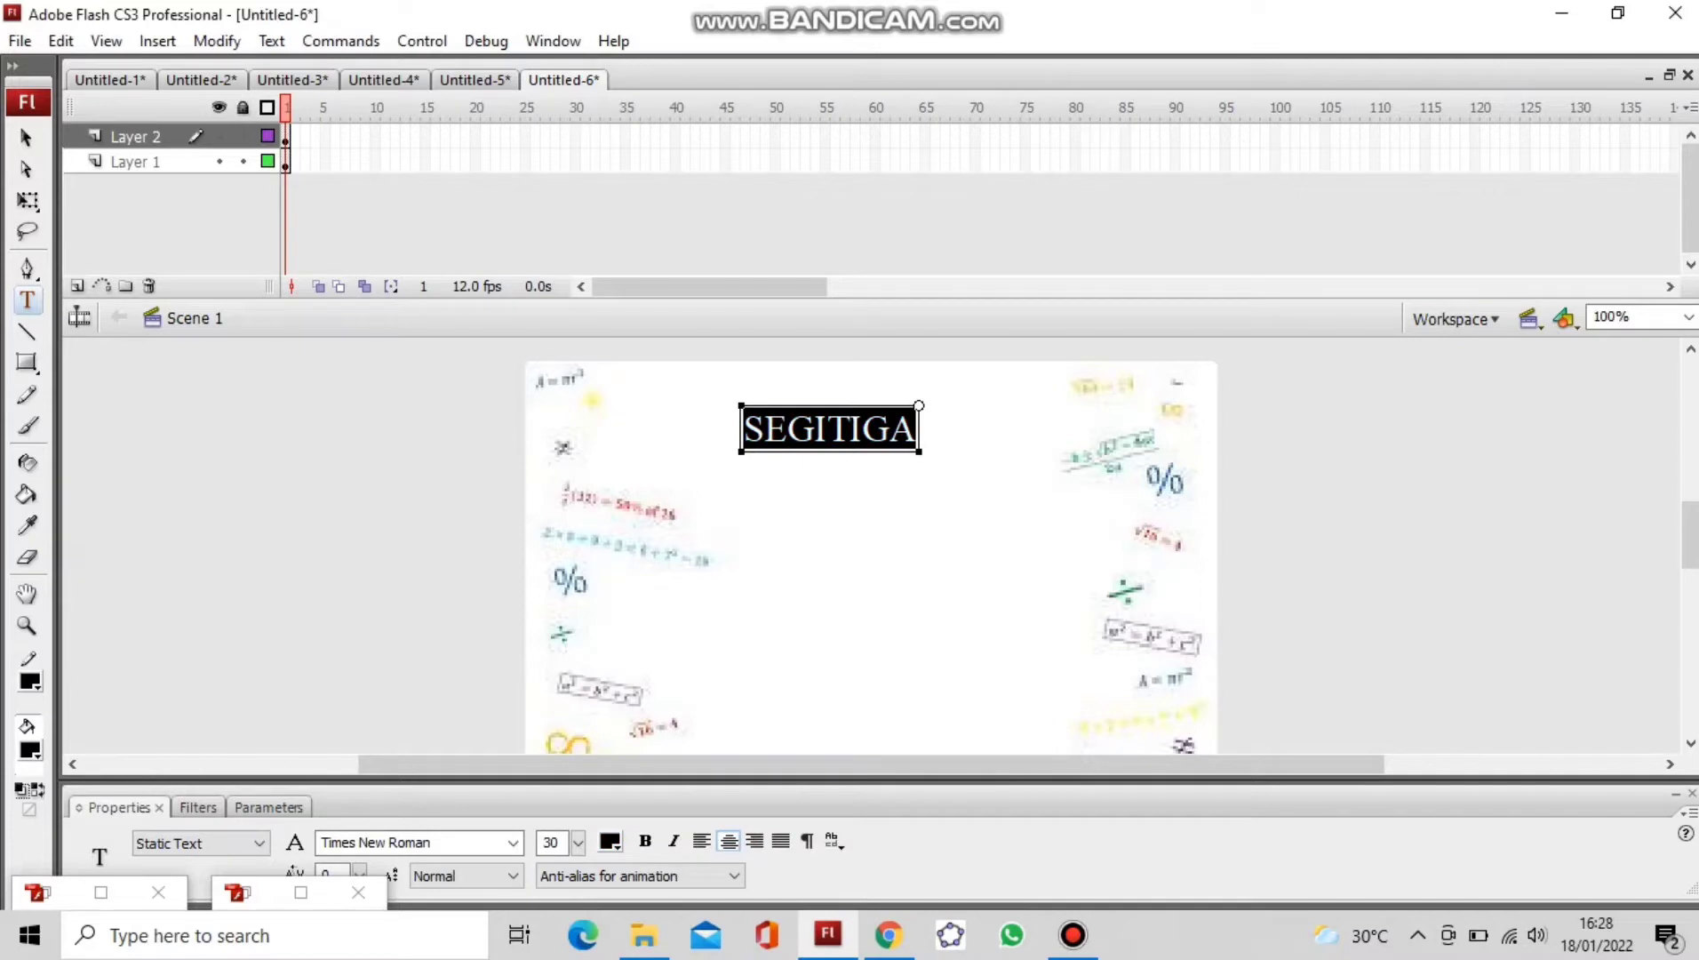
pyautogui.press('Escape')
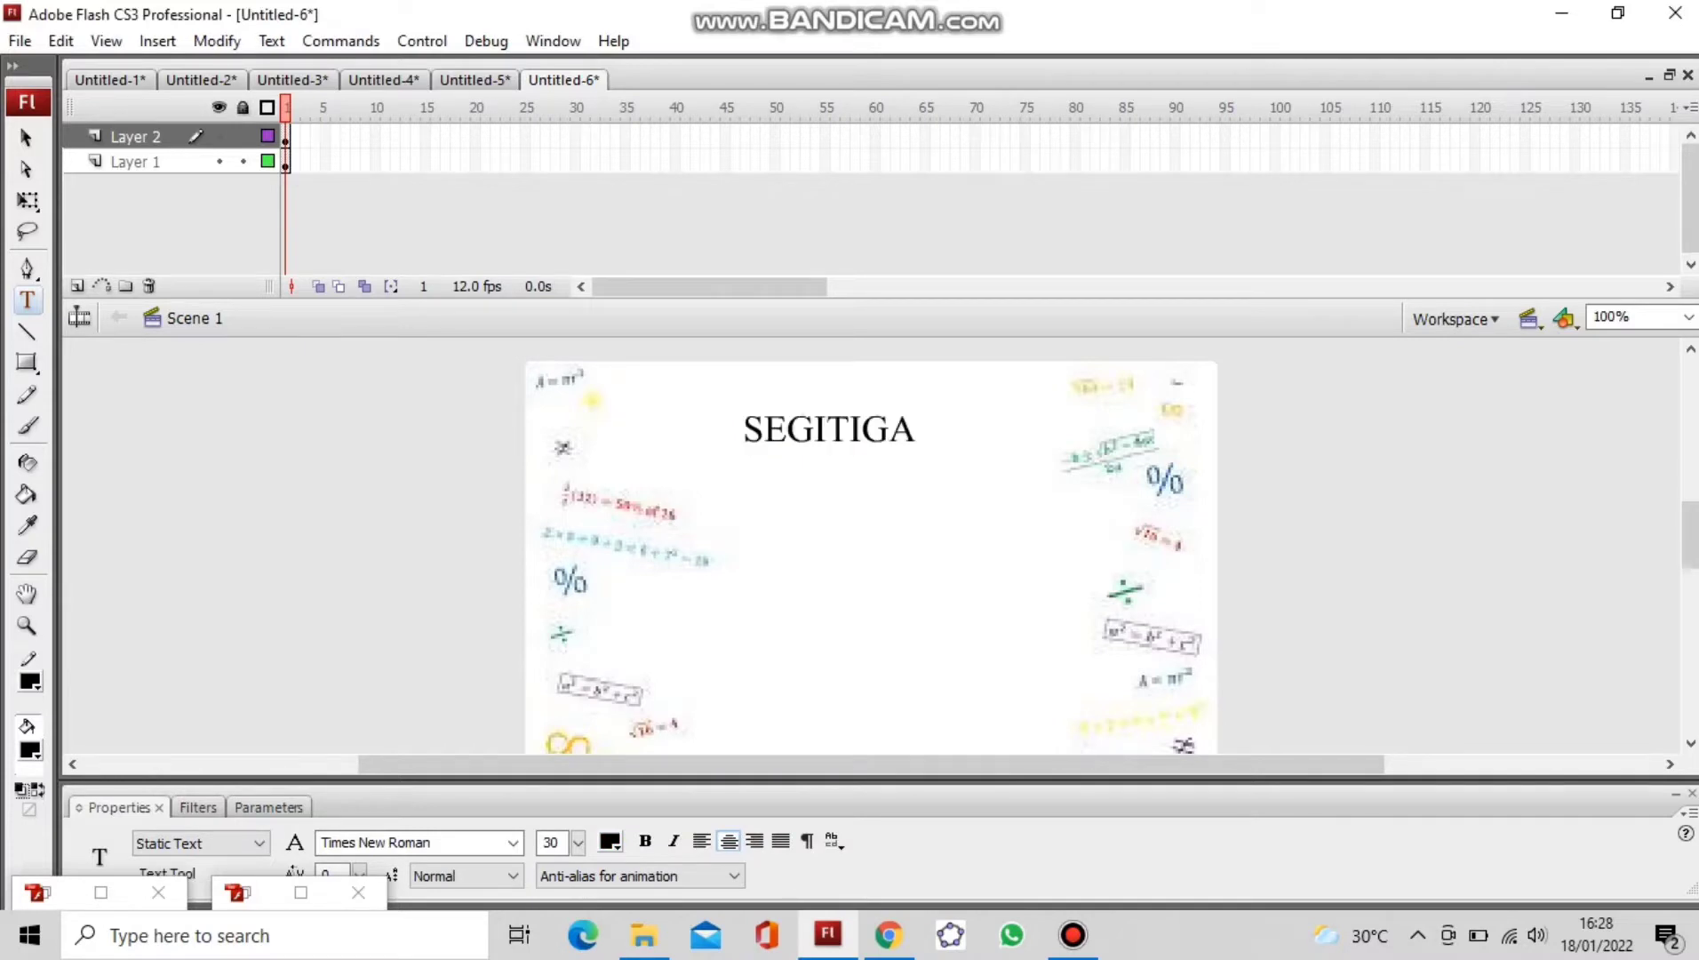
# Step: Add a third layer on top and draw two staggered black rectangles below the title with the Rectangle Primitive tool
pyautogui.click(135, 137)
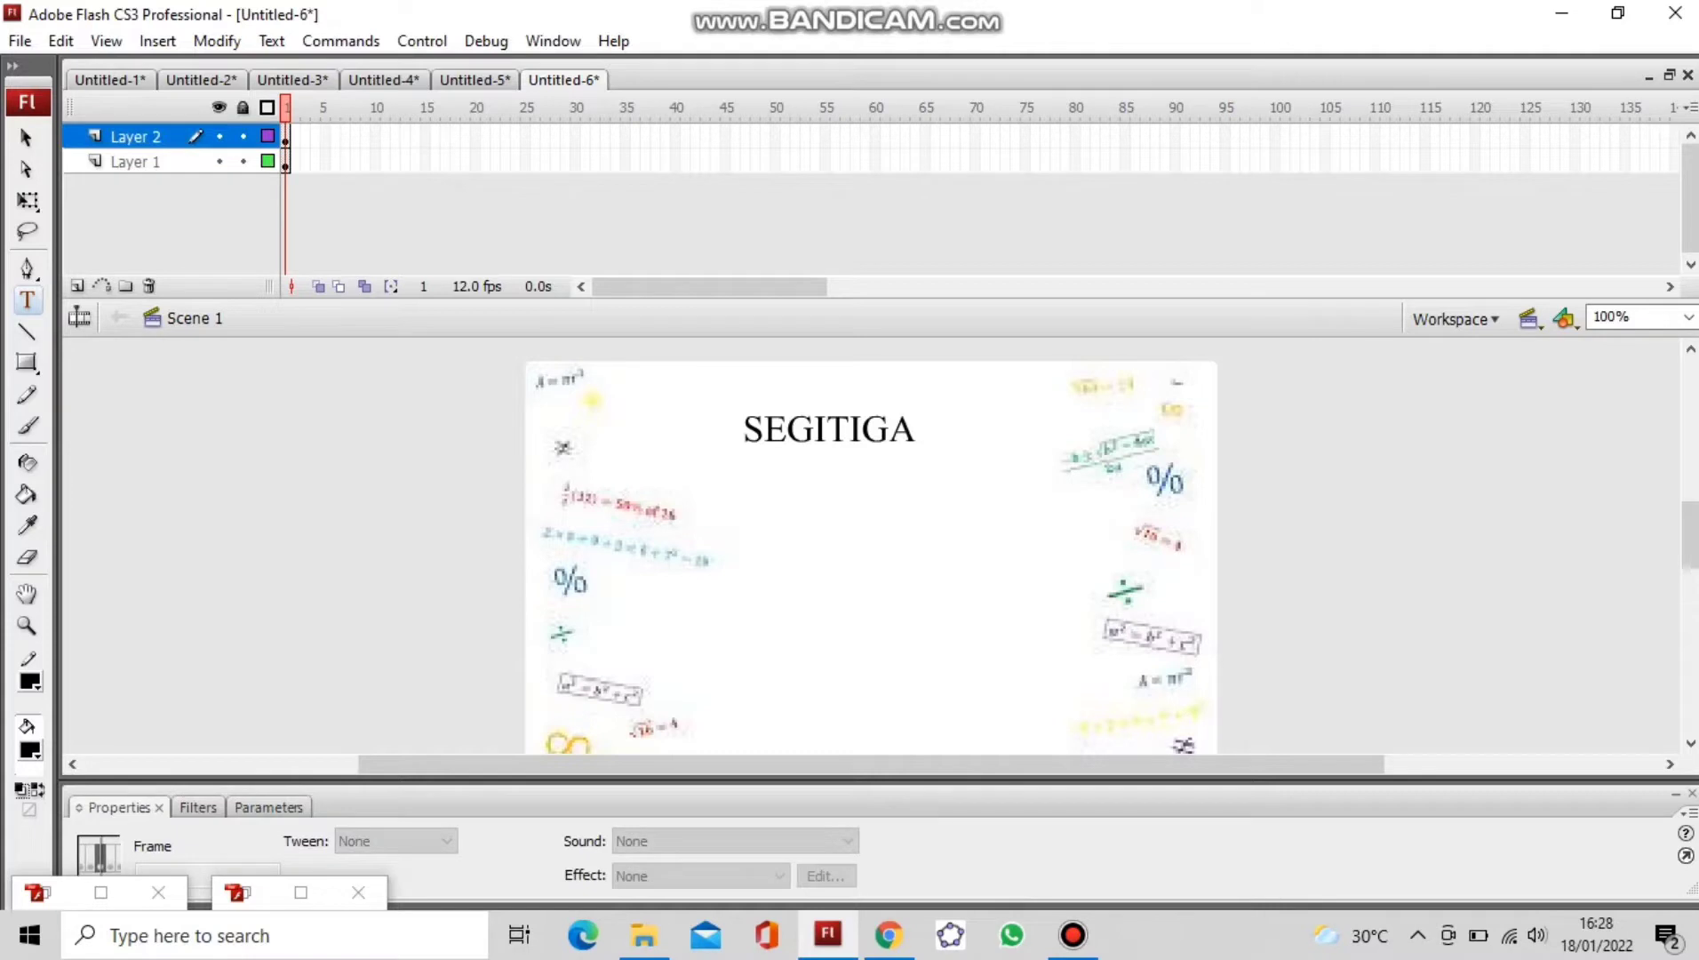
pyautogui.click(77, 287)
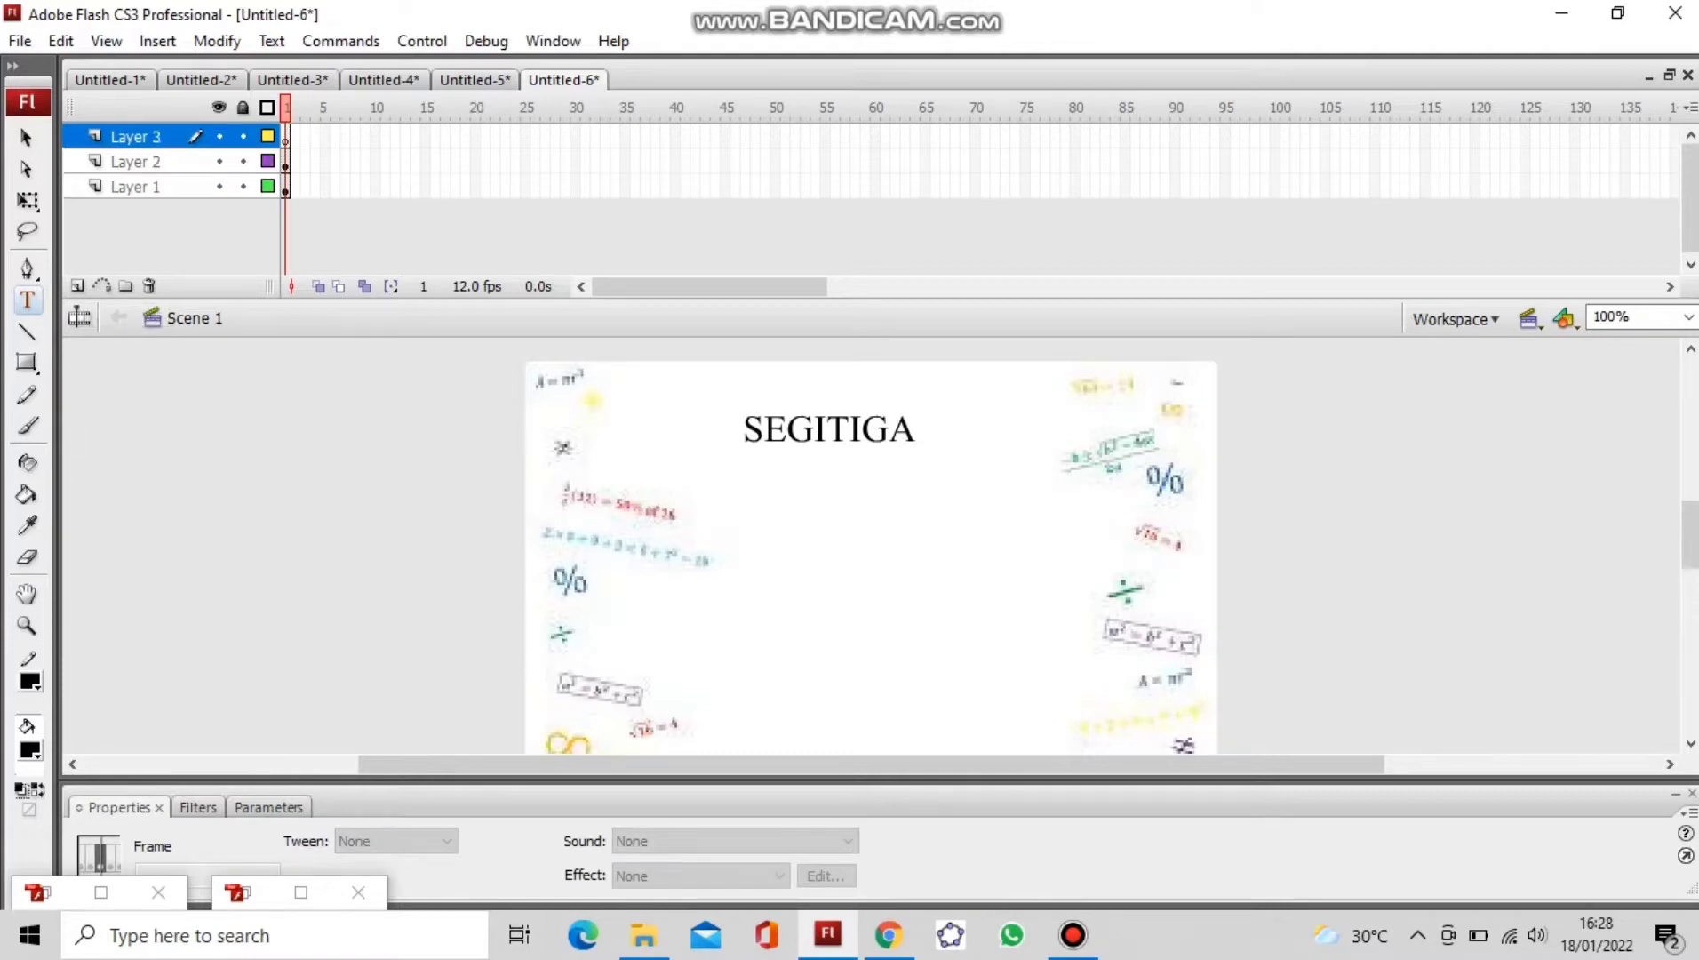
pyautogui.click(114, 136)
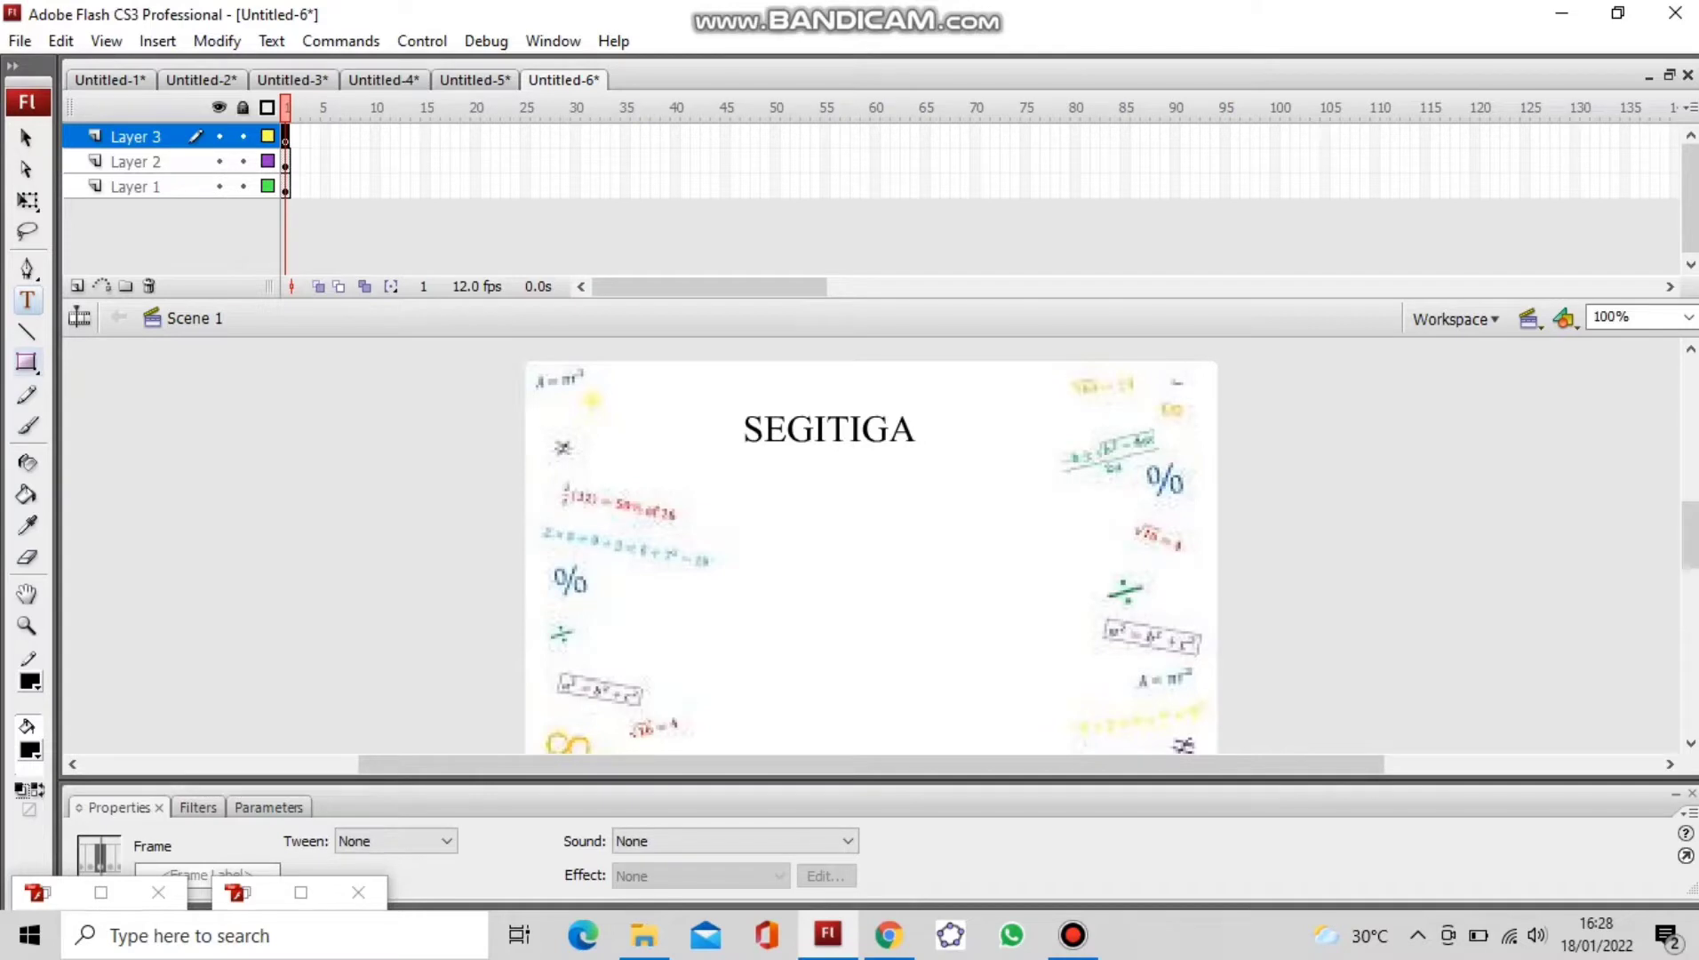
pyautogui.click(27, 362)
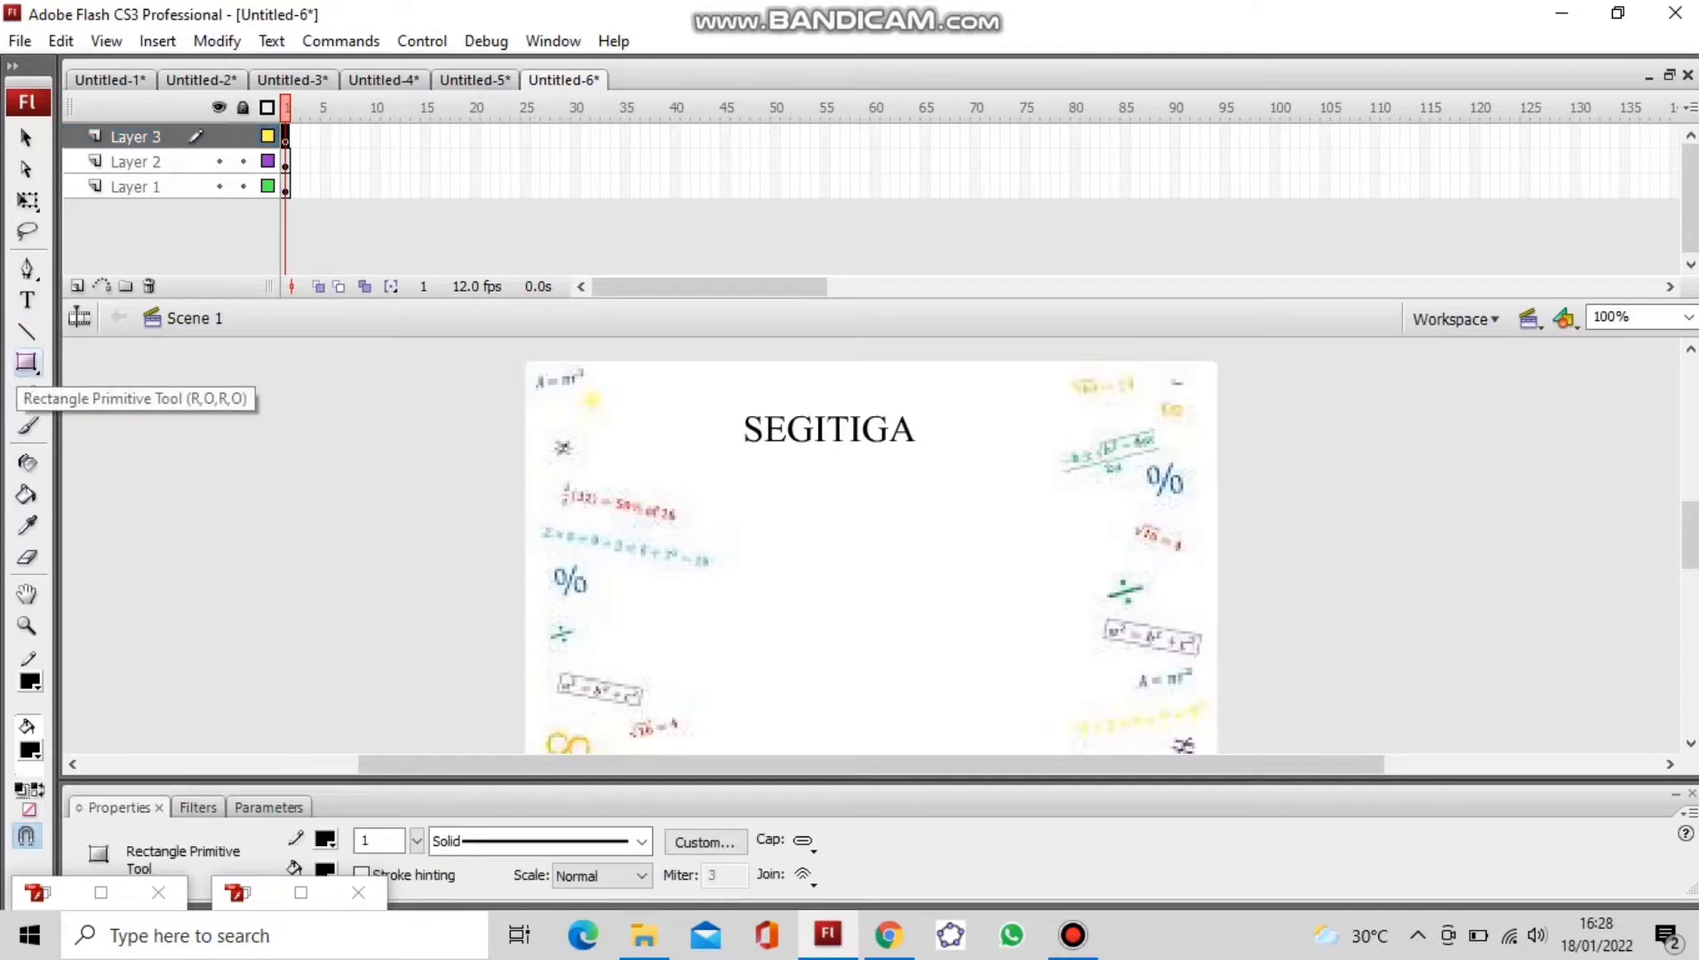
pyautogui.moveTo(820, 502); pyautogui.dragTo(1033, 555)
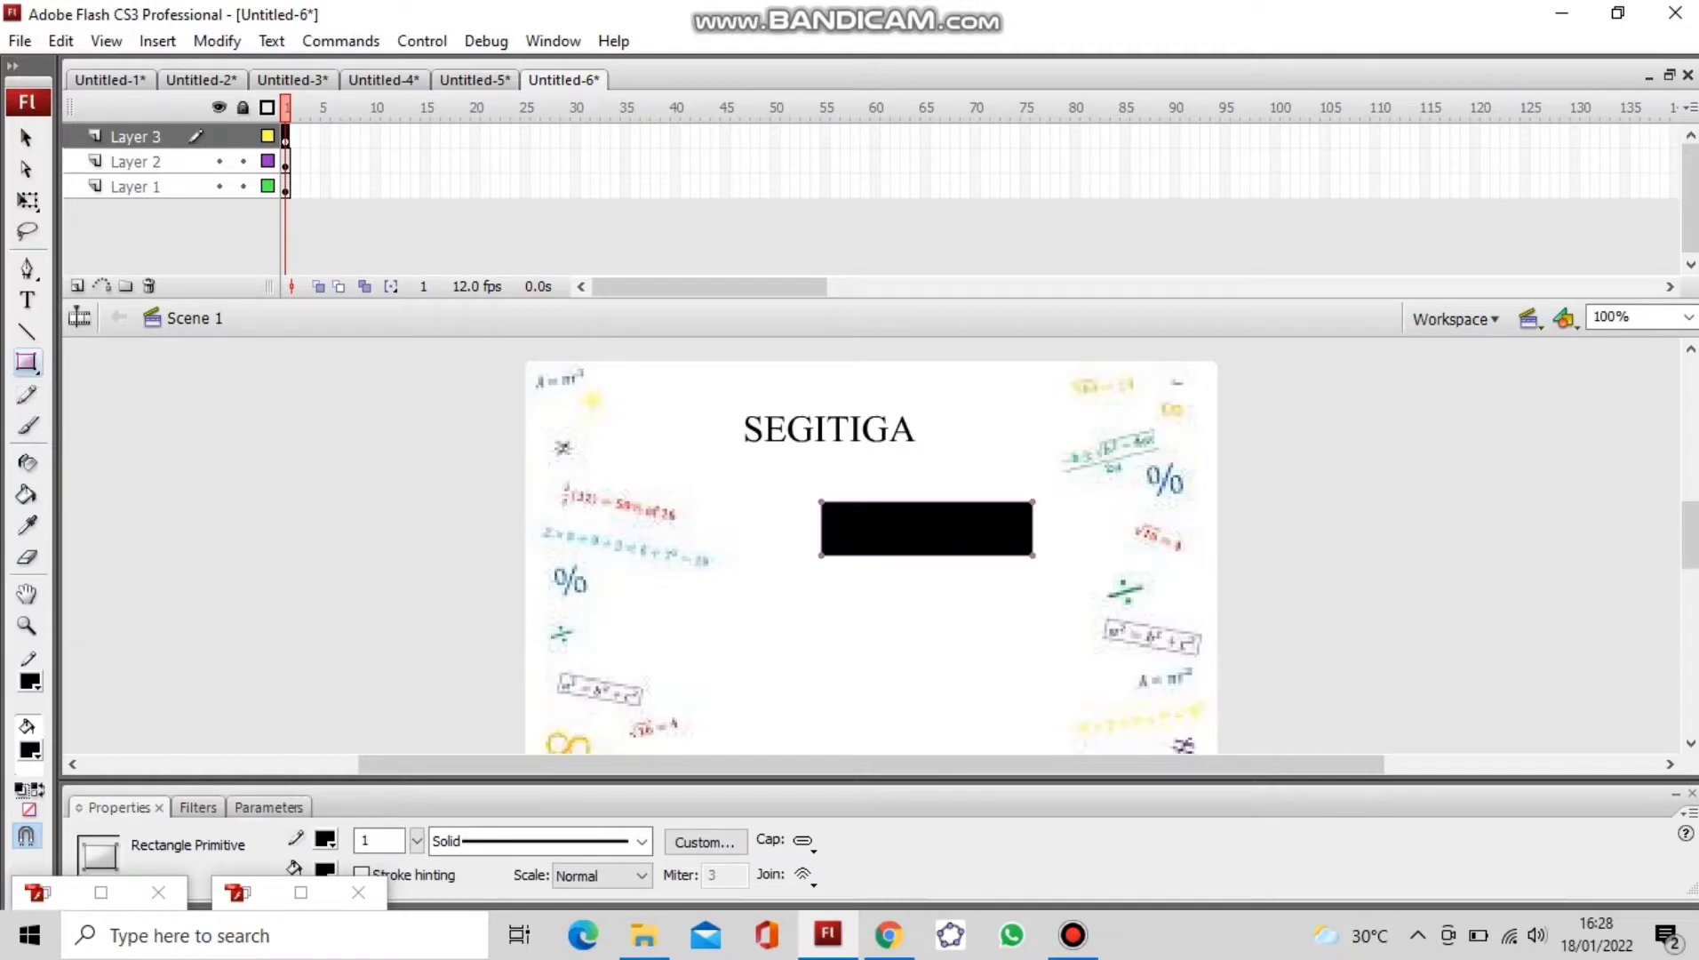
pyautogui.moveTo(693, 597); pyautogui.dragTo(921, 656)
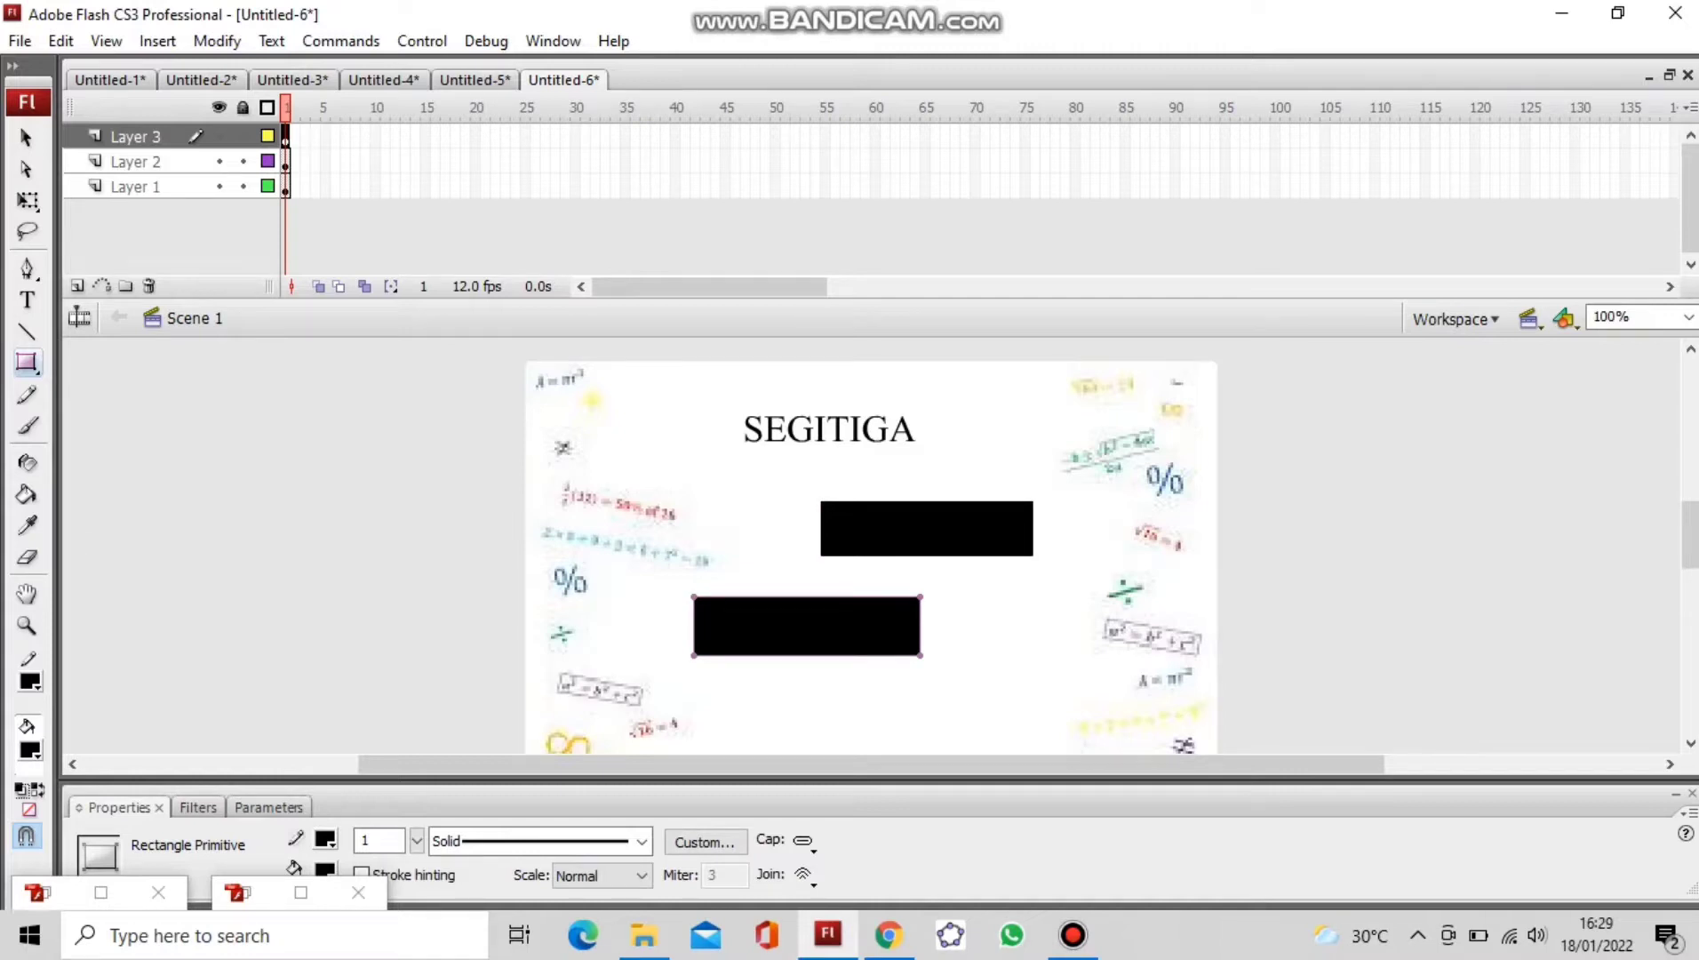
# Step: Convert the upper black rectangle to a Button symbol named PENGERTIAN
pyautogui.rightClick(868, 537)
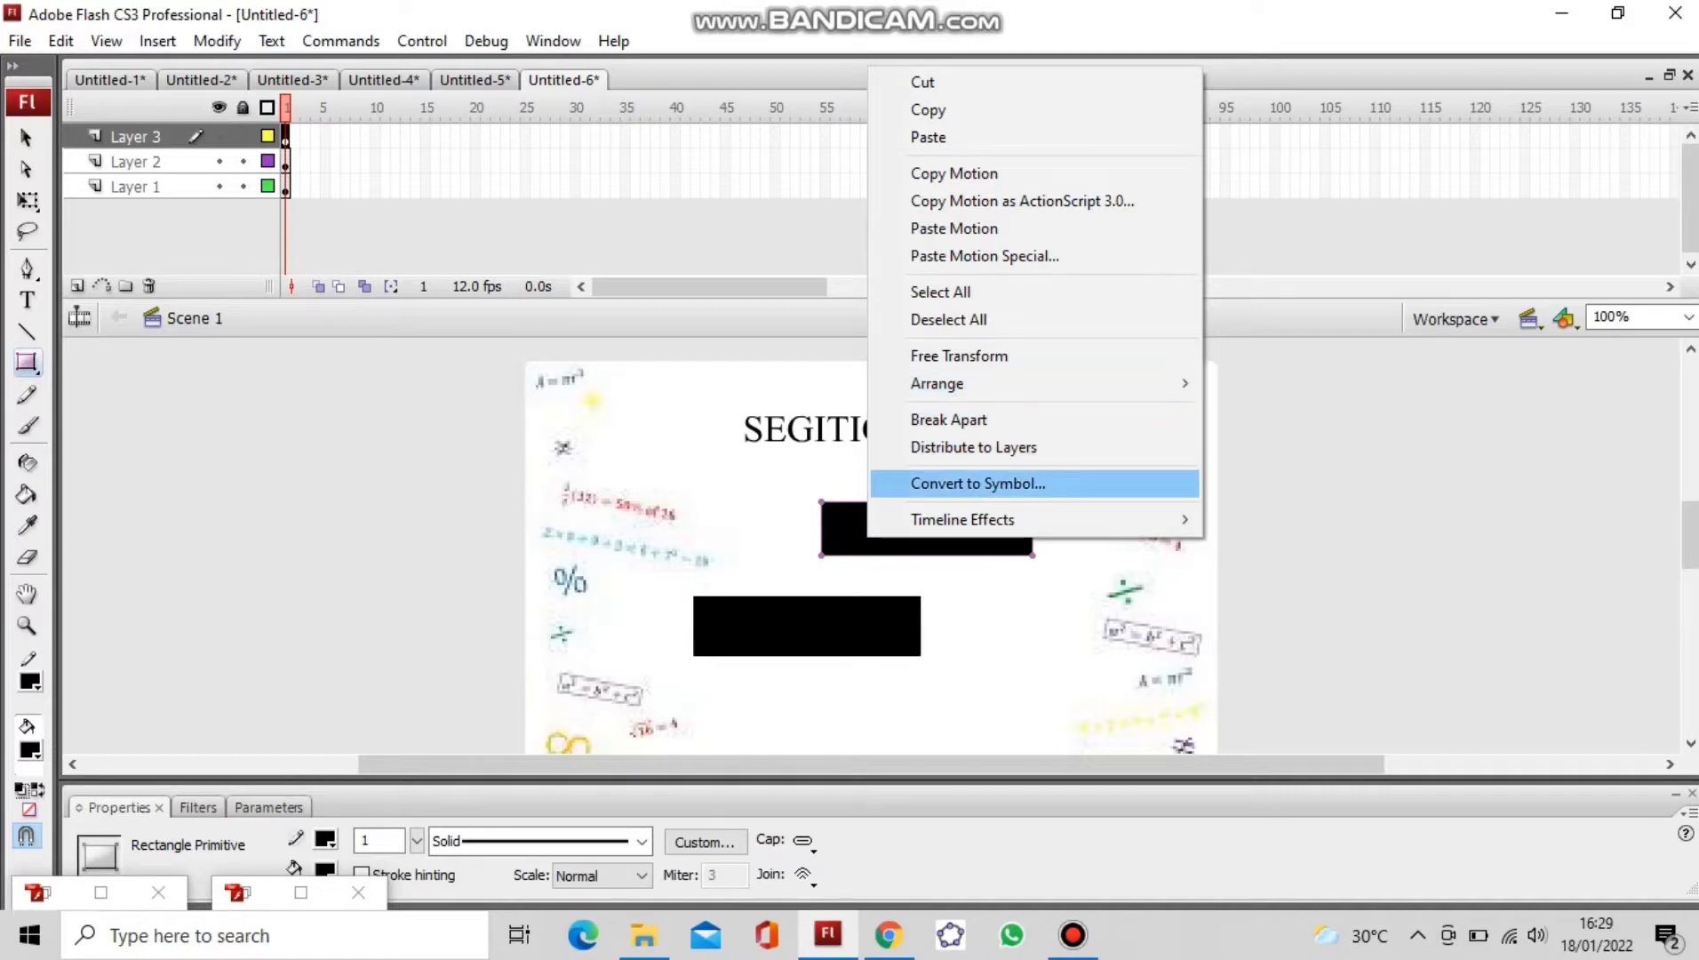
pyautogui.click(978, 482)
pyautogui.press('BackSpace')
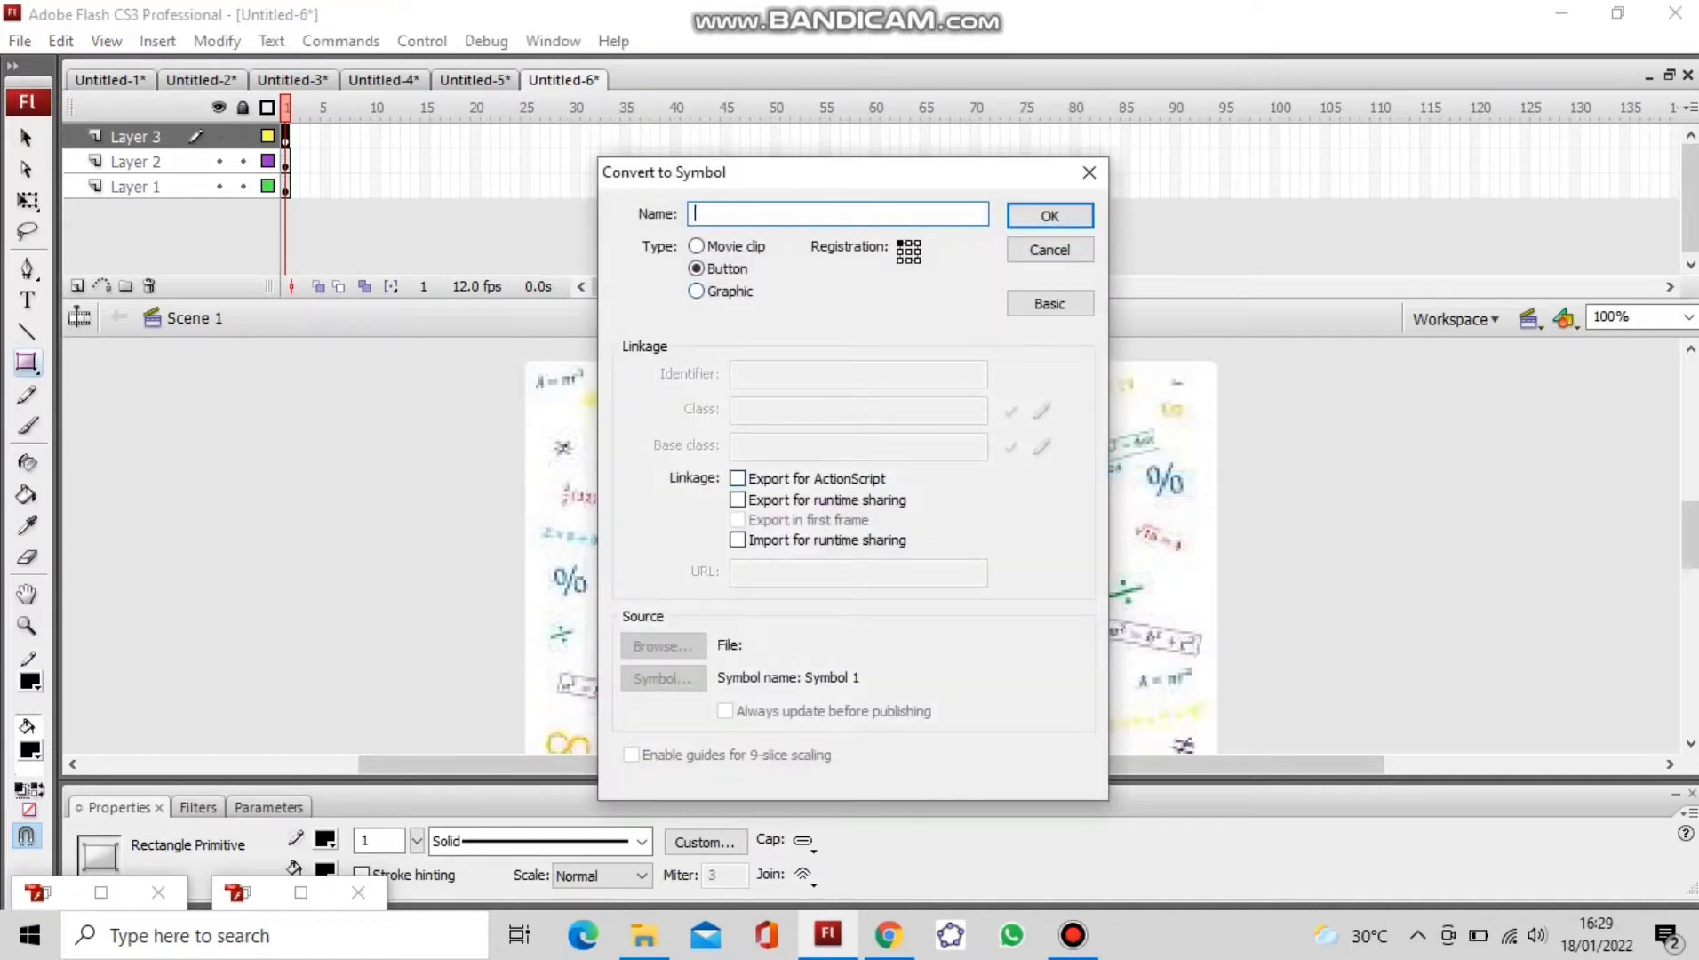
pyautogui.write('PENGERTIAN')
pyautogui.press('Return')
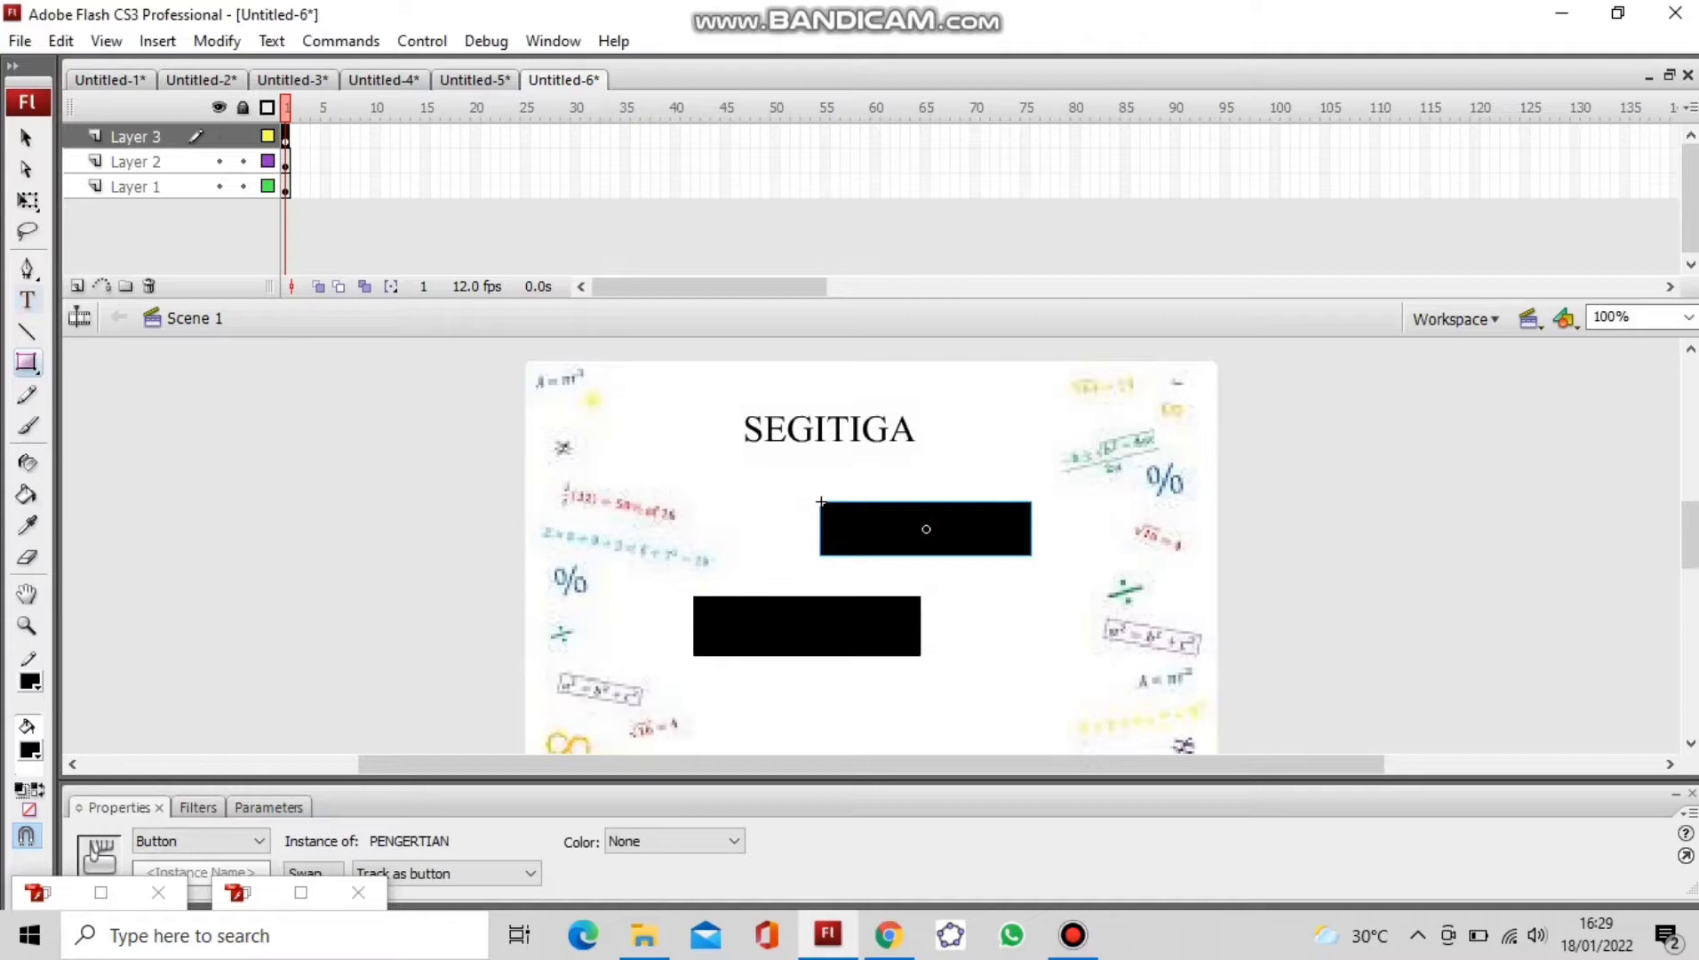
# Step: Convert the lower black rectangle to a Button symbol named JENIS
pyautogui.click(27, 202)
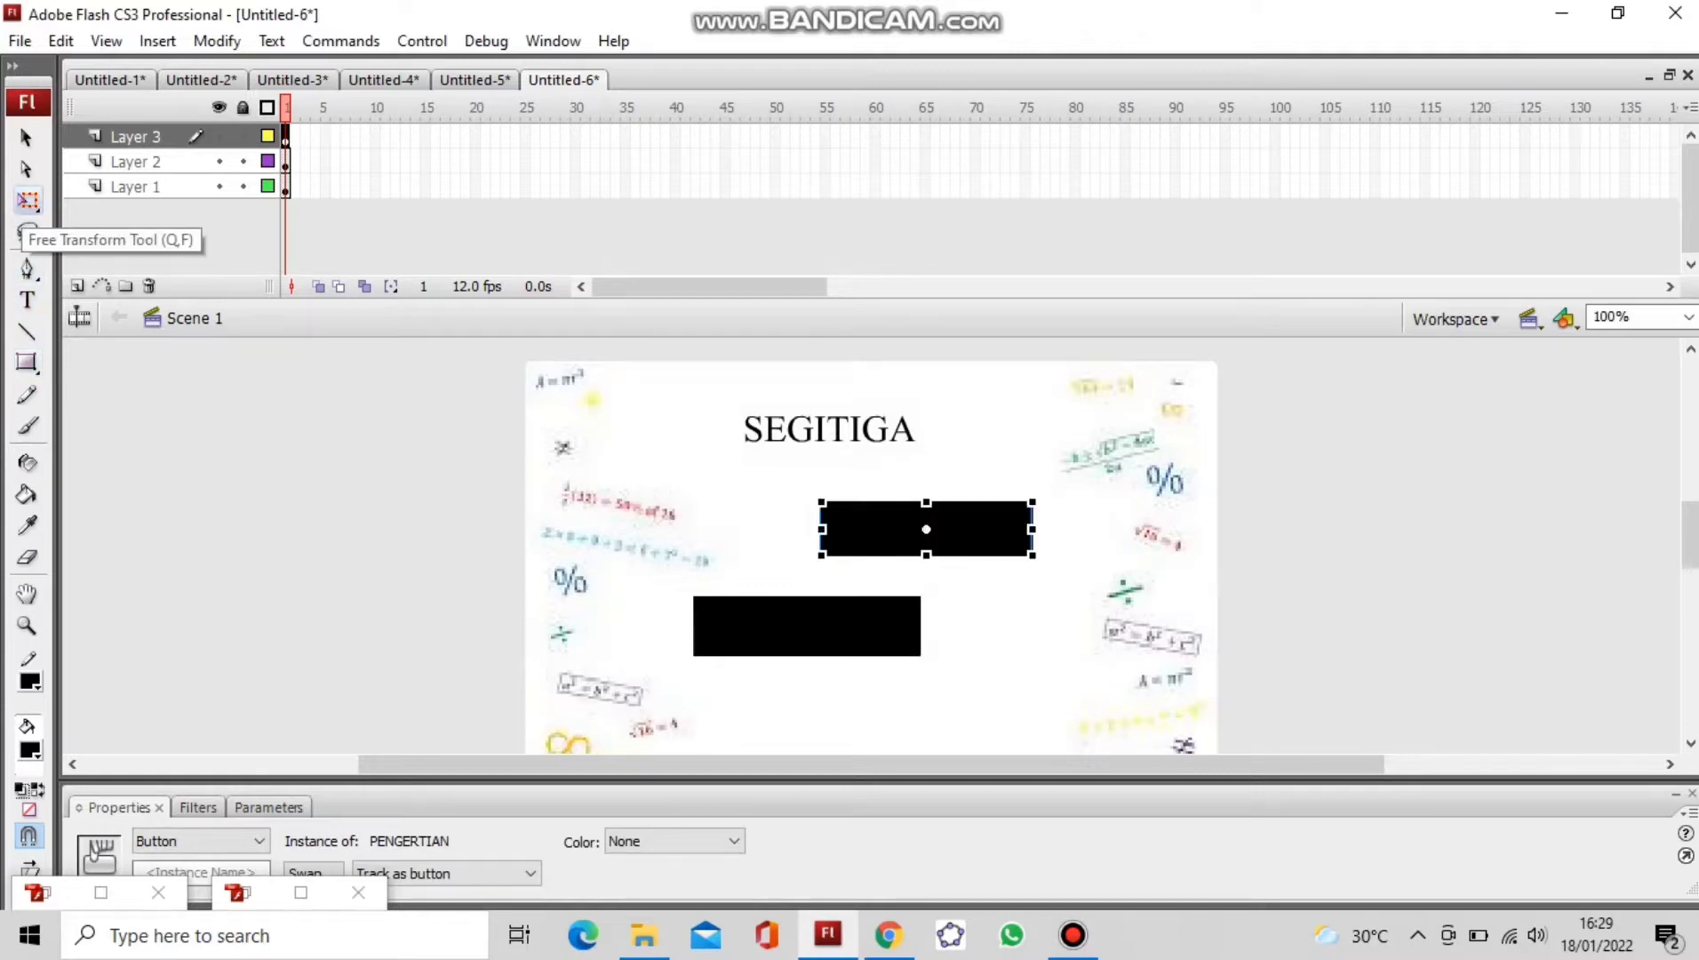
pyautogui.click(735, 627)
pyautogui.rightClick(735, 626)
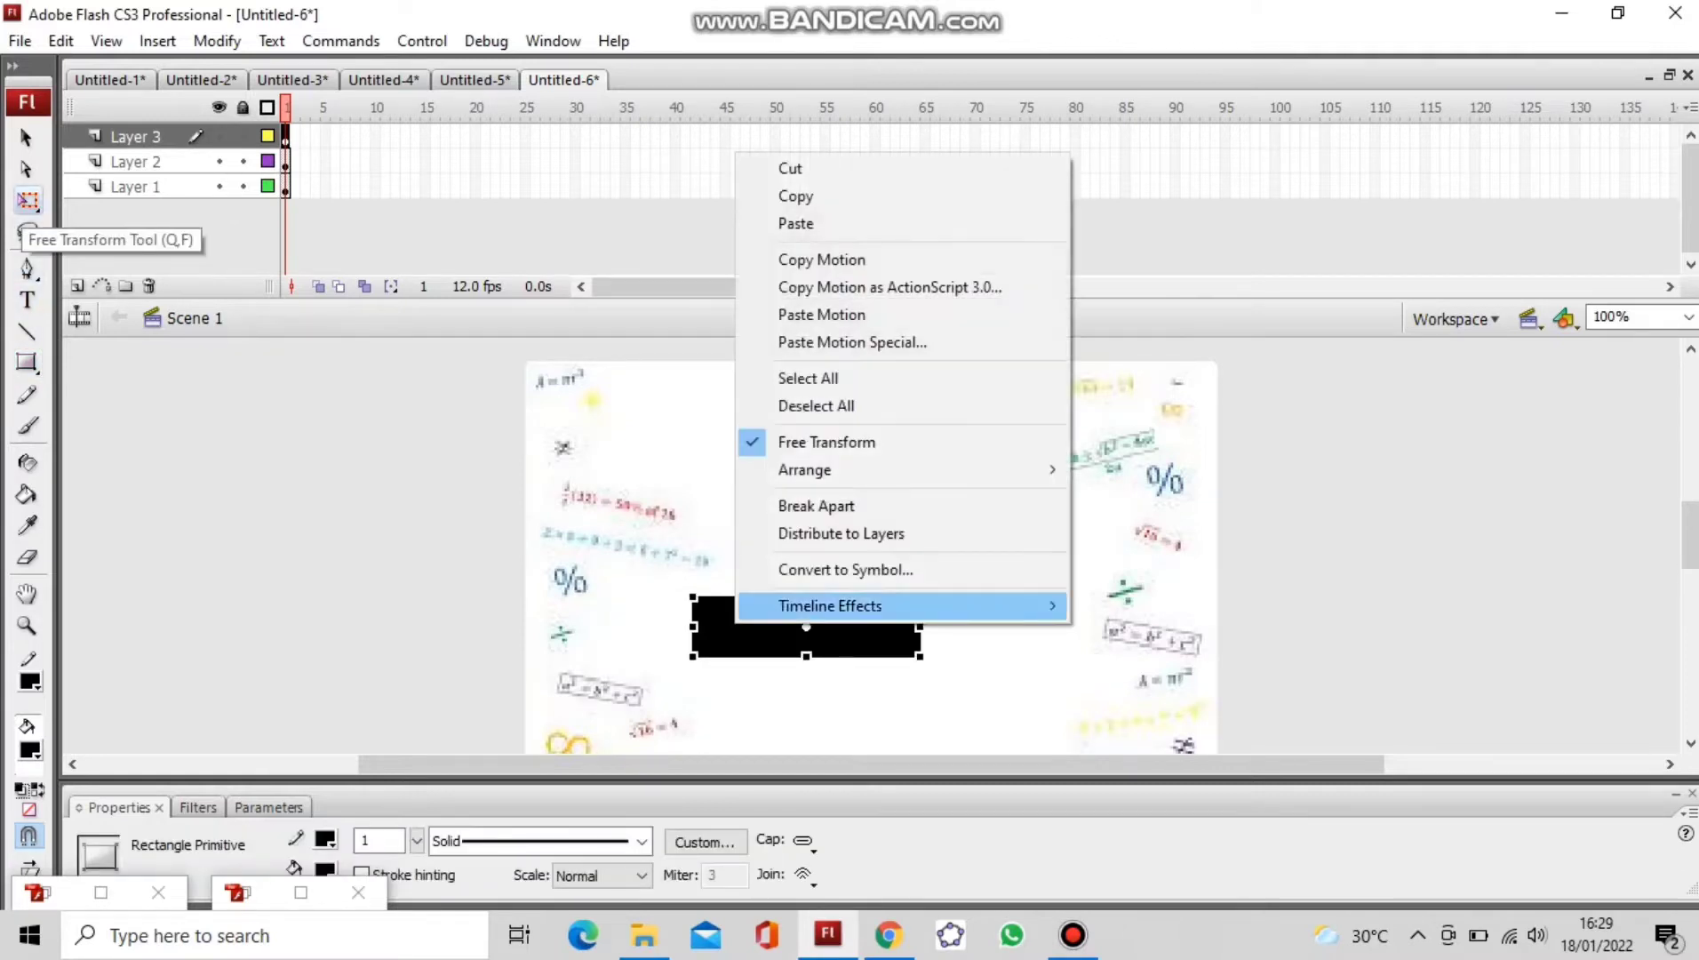
pyautogui.click(844, 569)
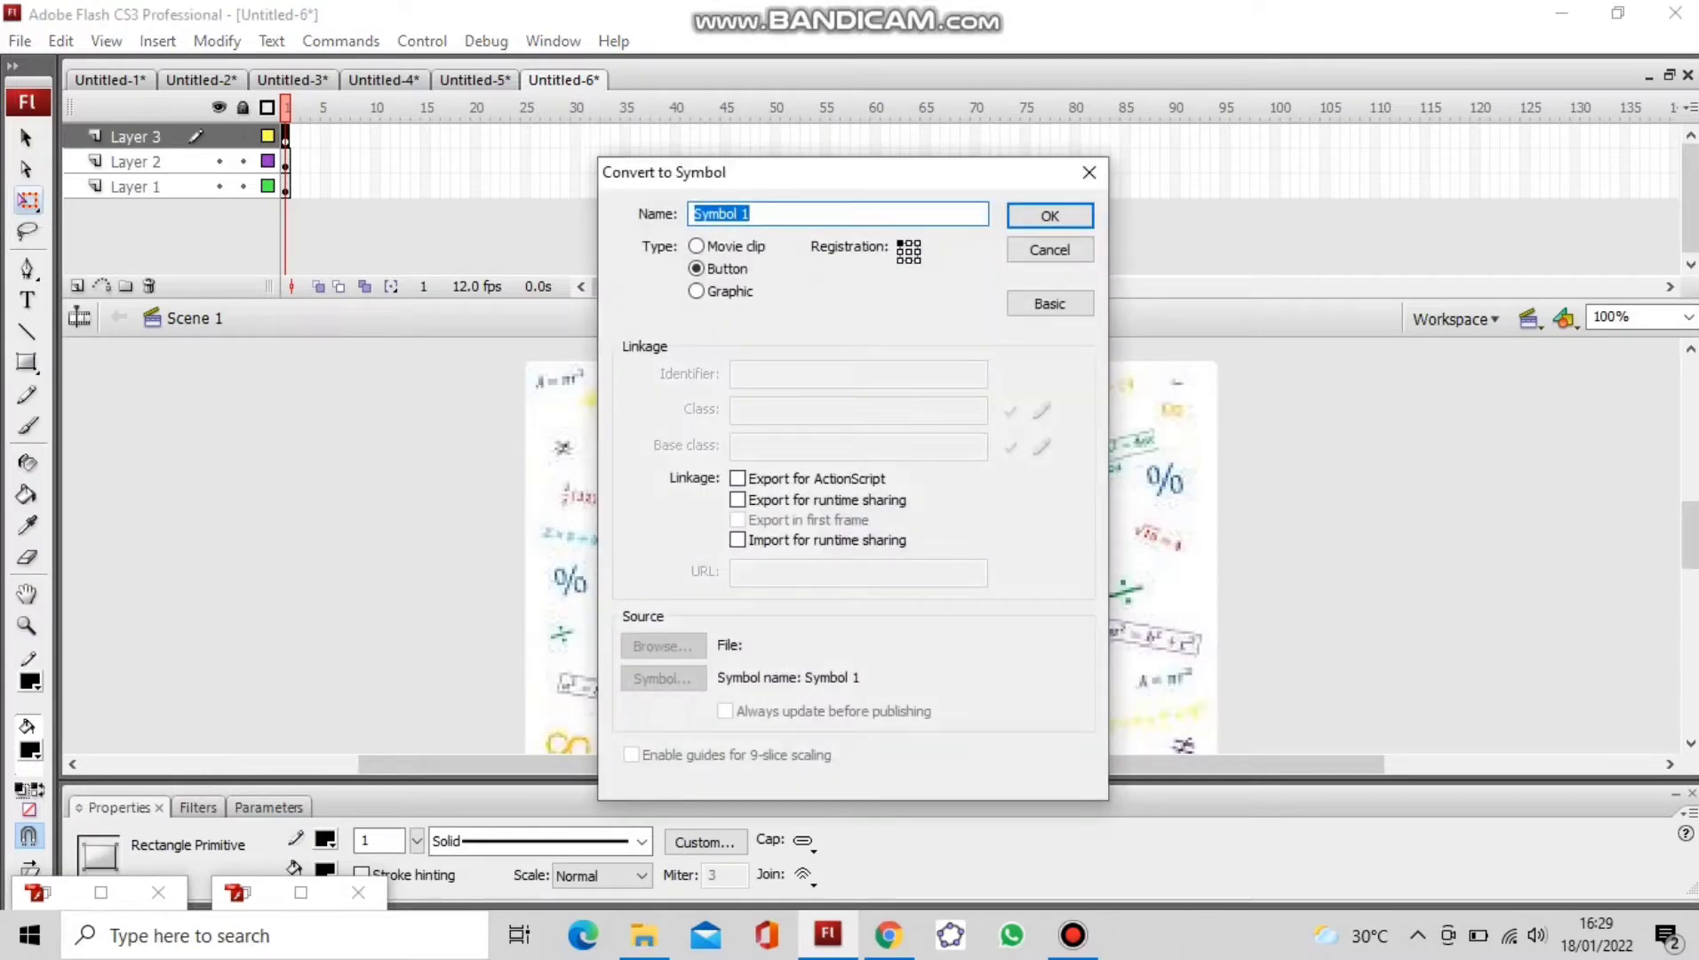
pyautogui.press('BackSpace')
pyautogui.write('JENIS')
pyautogui.click(1049, 215)
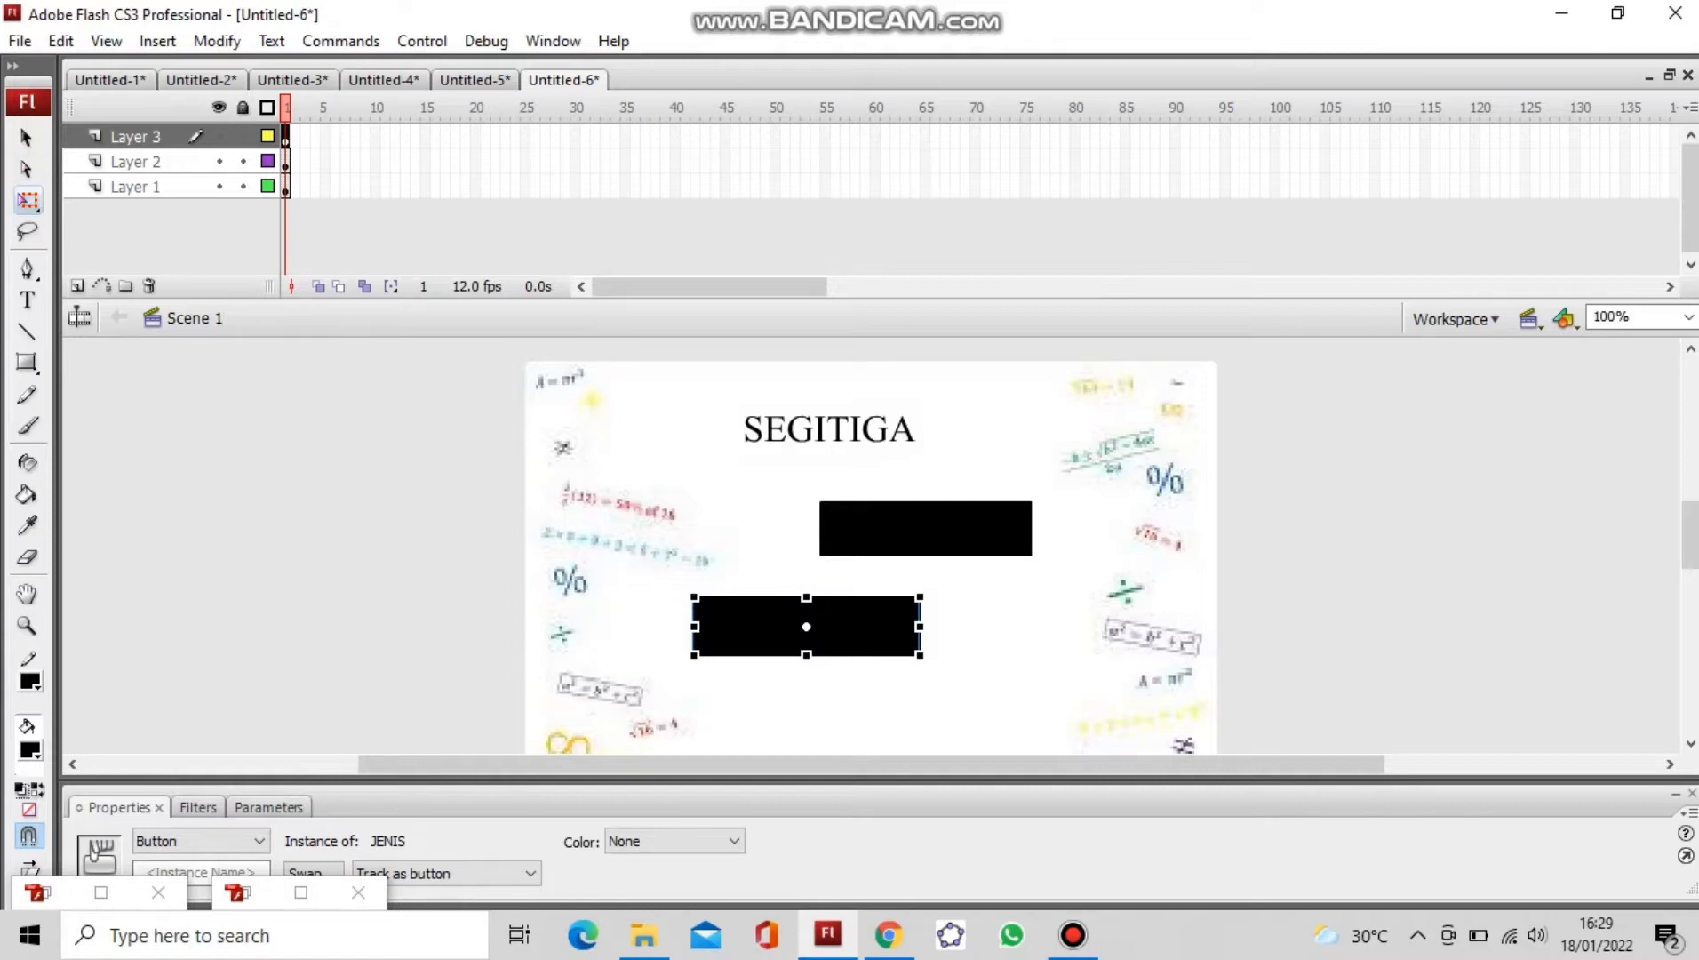
# Step: Add the white text label Pengertian on the upper black rectangle with the Text tool
pyautogui.click(27, 300)
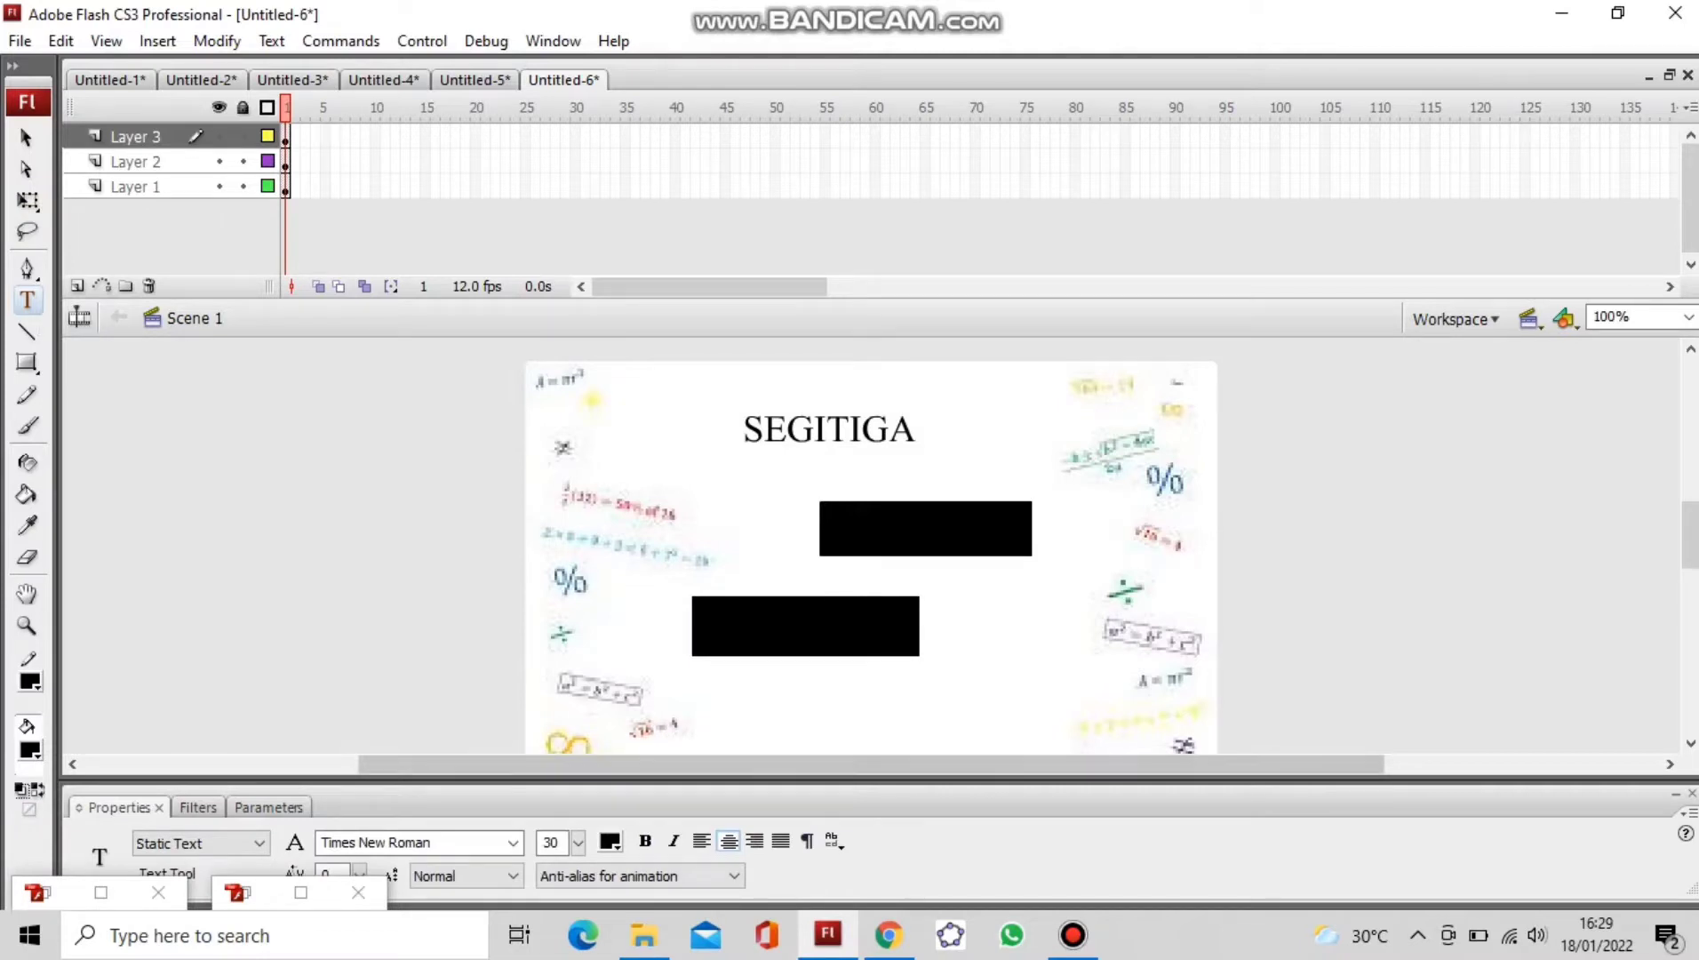
pyautogui.click(610, 842)
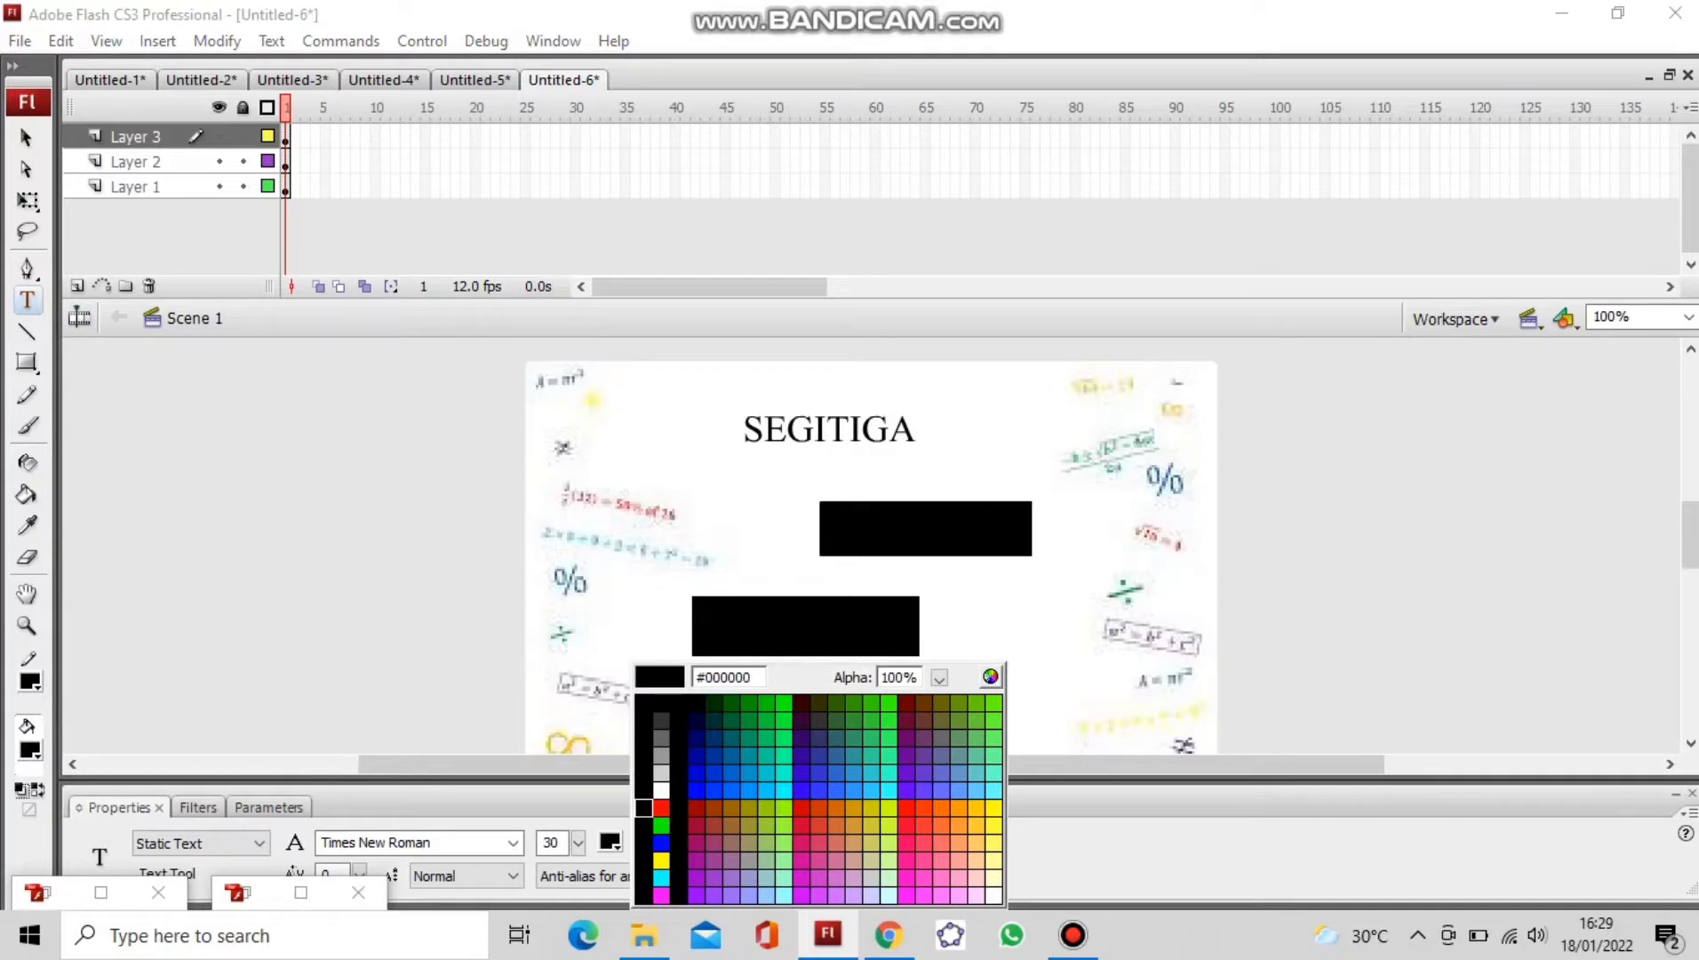
pyautogui.click(661, 789)
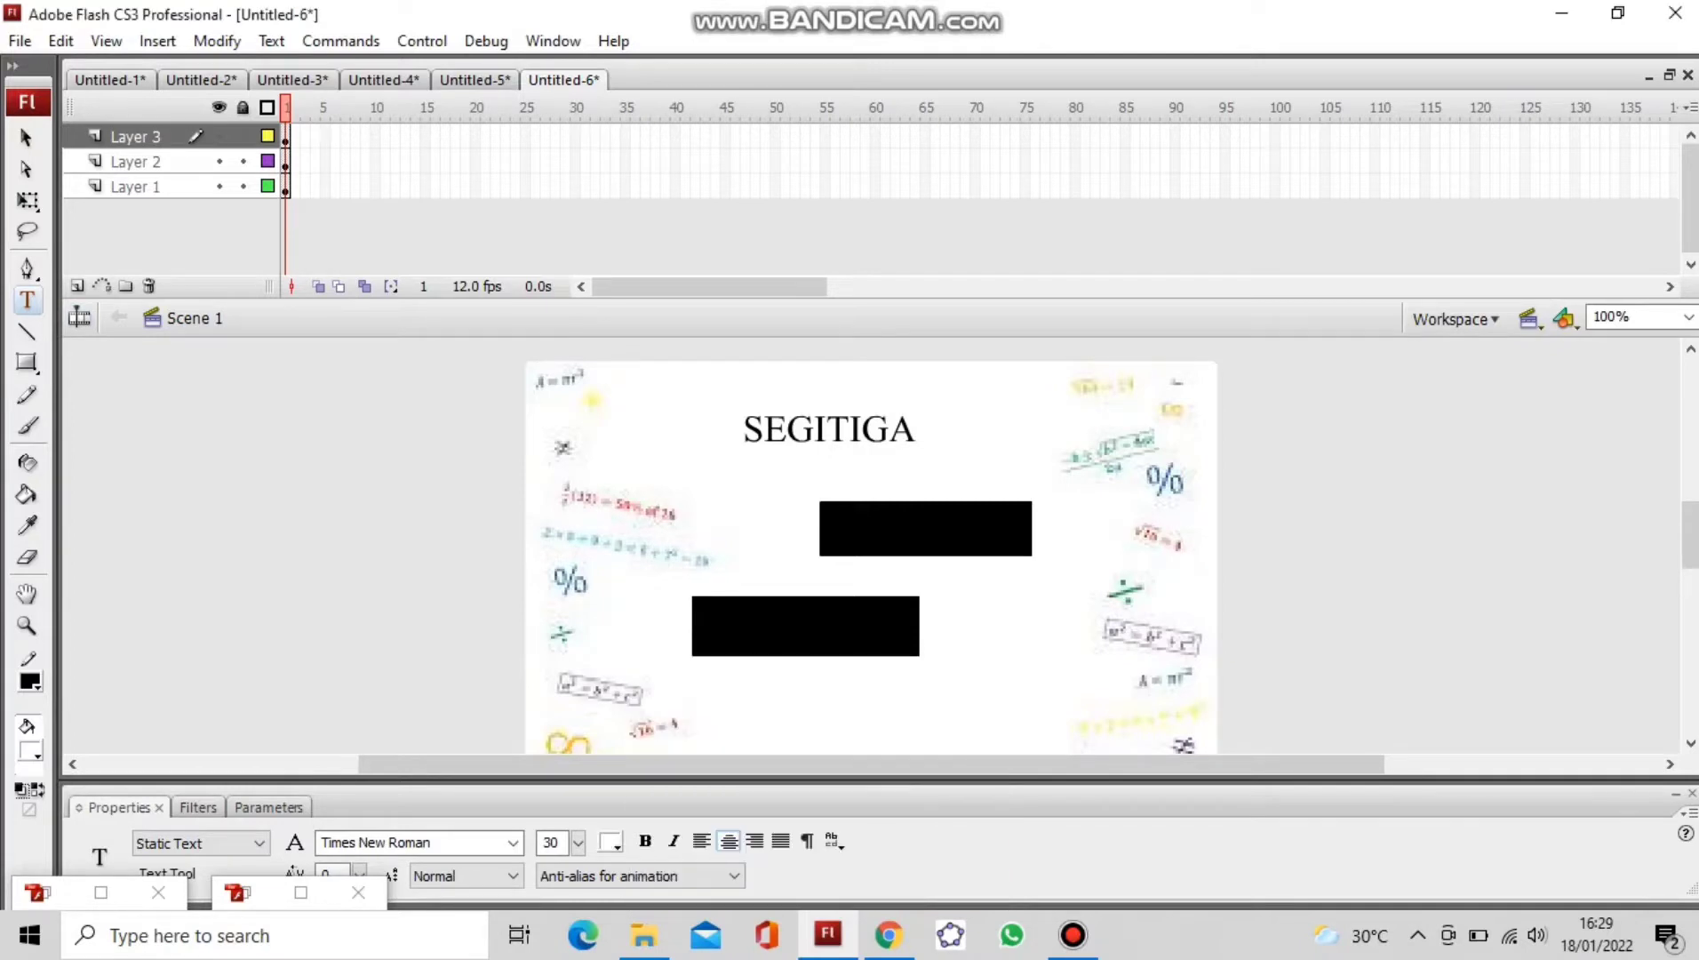
pyautogui.click(912, 524)
pyautogui.press('capslock')
pyautogui.write('Pe')
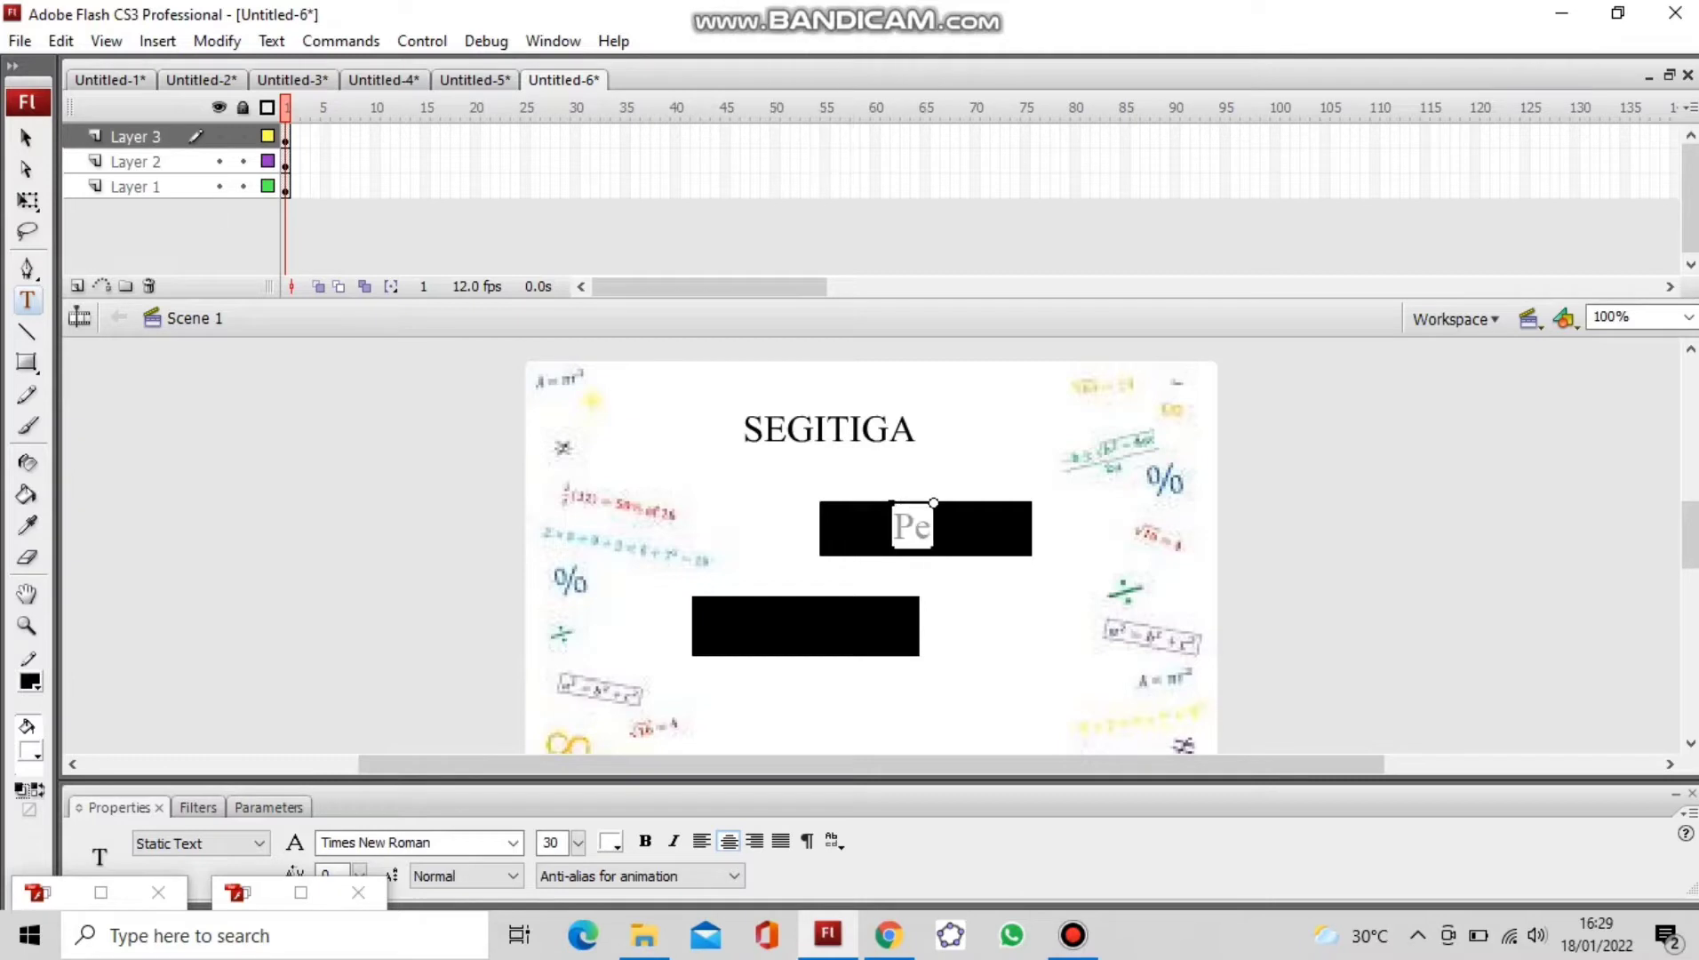
pyautogui.write('ngertian')
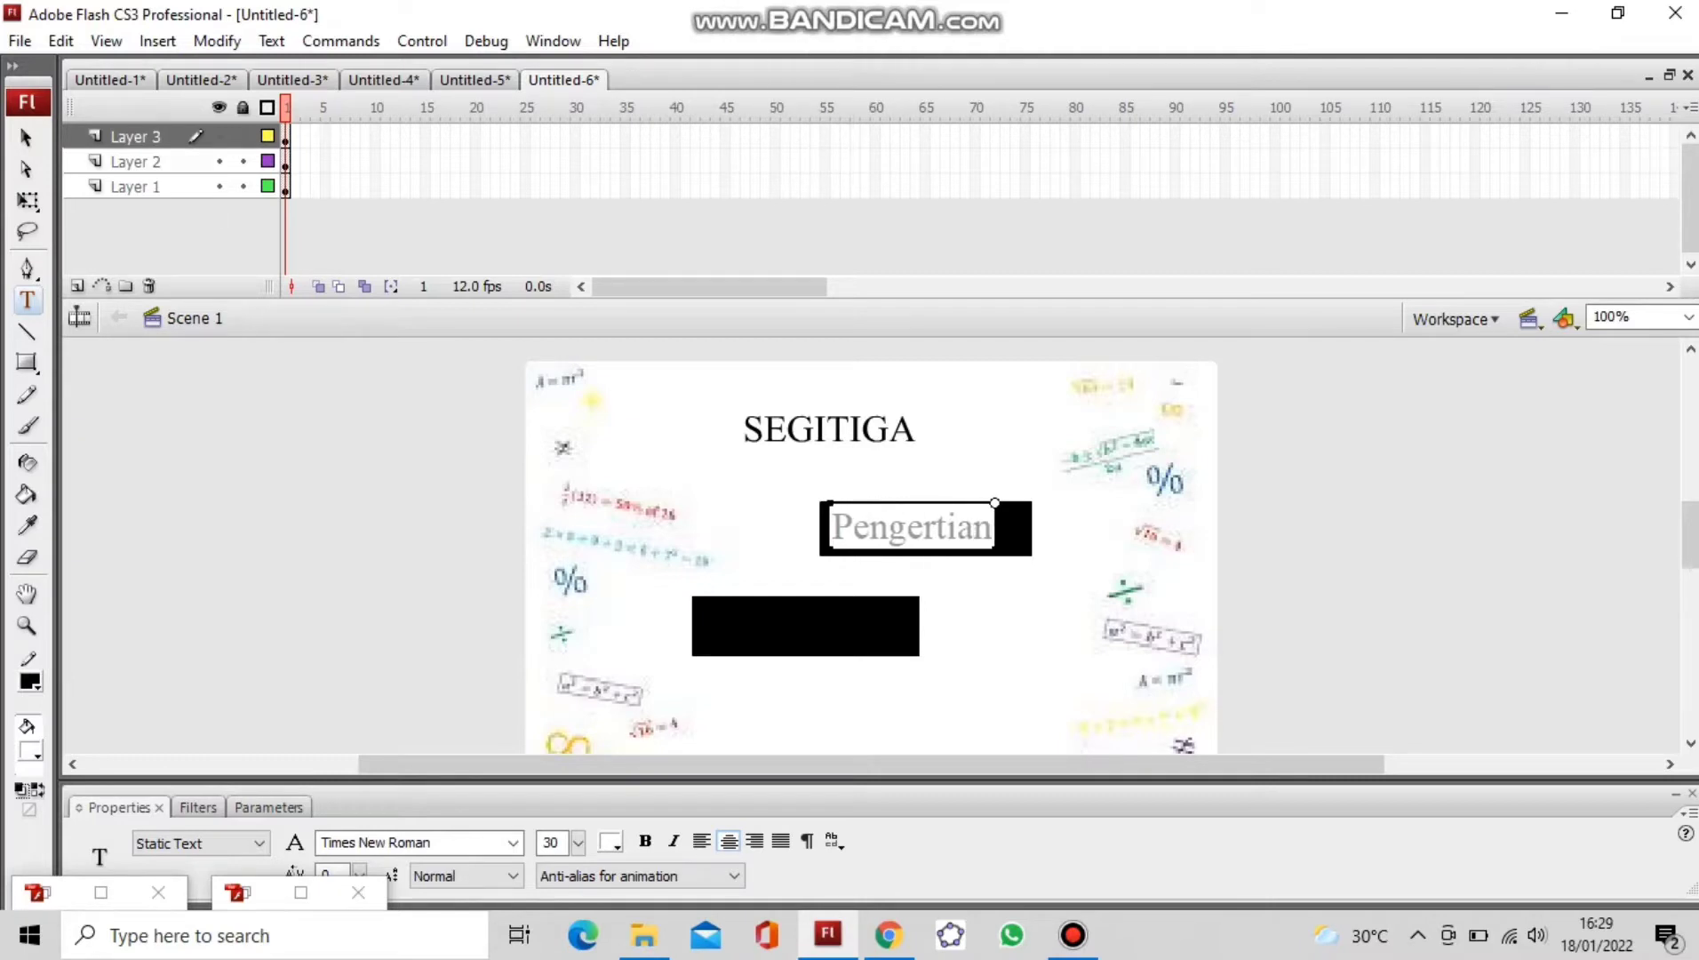
pyautogui.press('Escape')
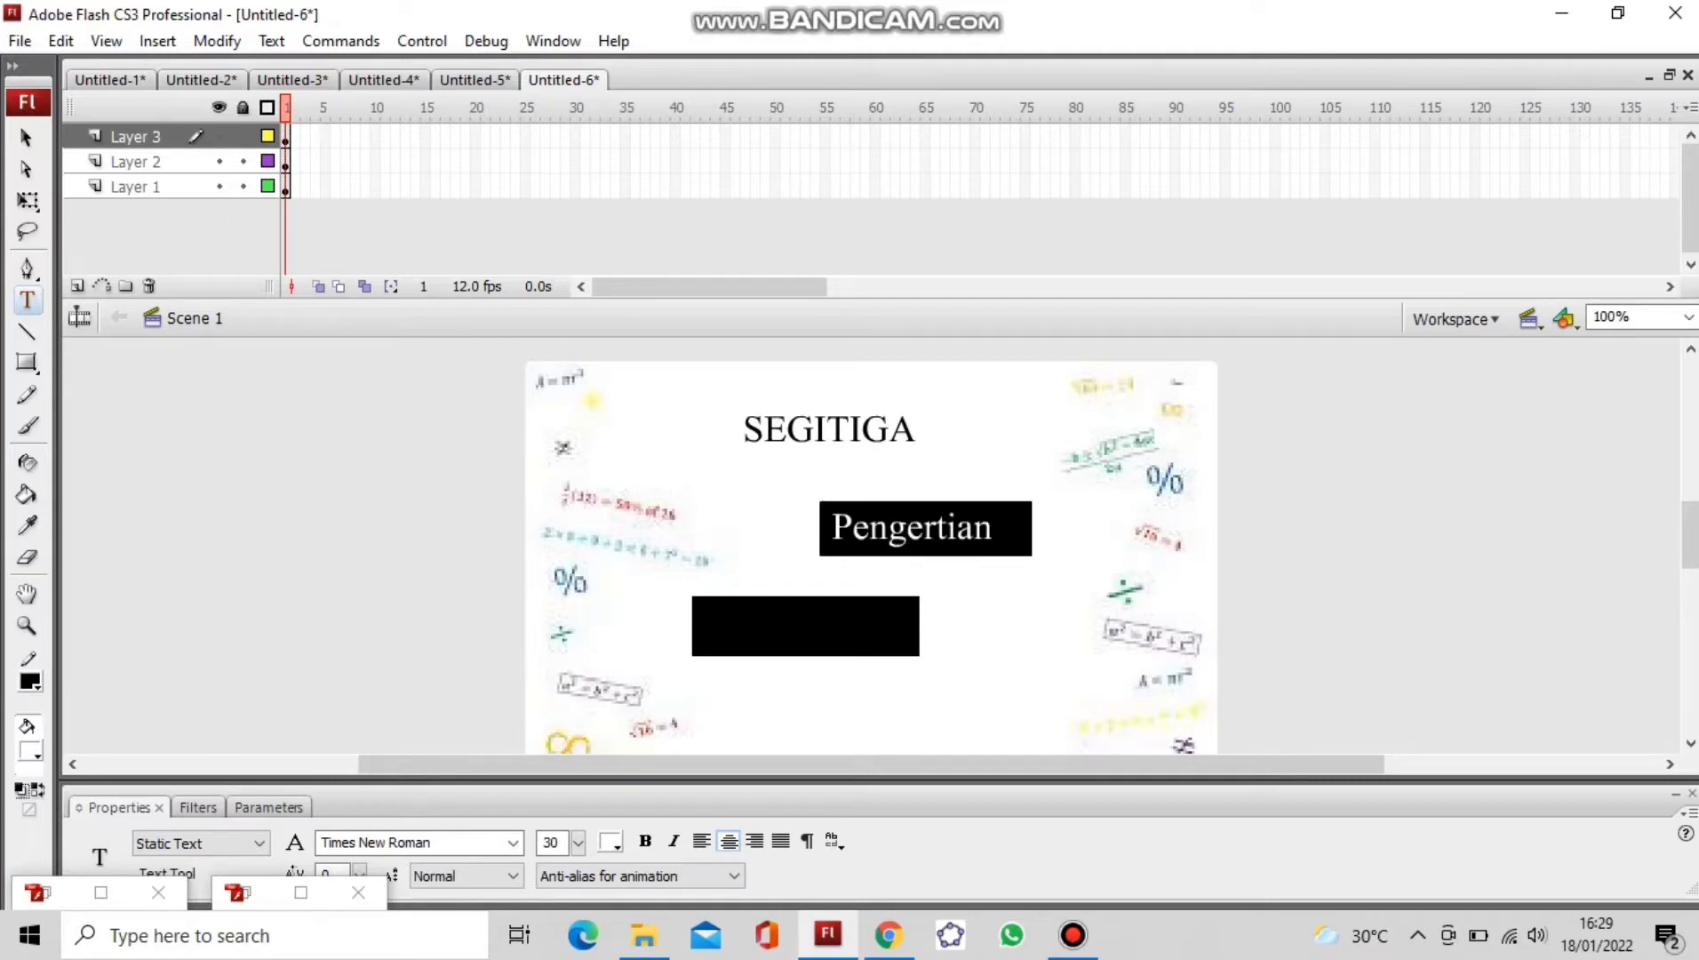
# Step: Add the white text label Jenis segitiga on the lower black rectangle
pyautogui.click(791, 624)
pyautogui.write('jenis')
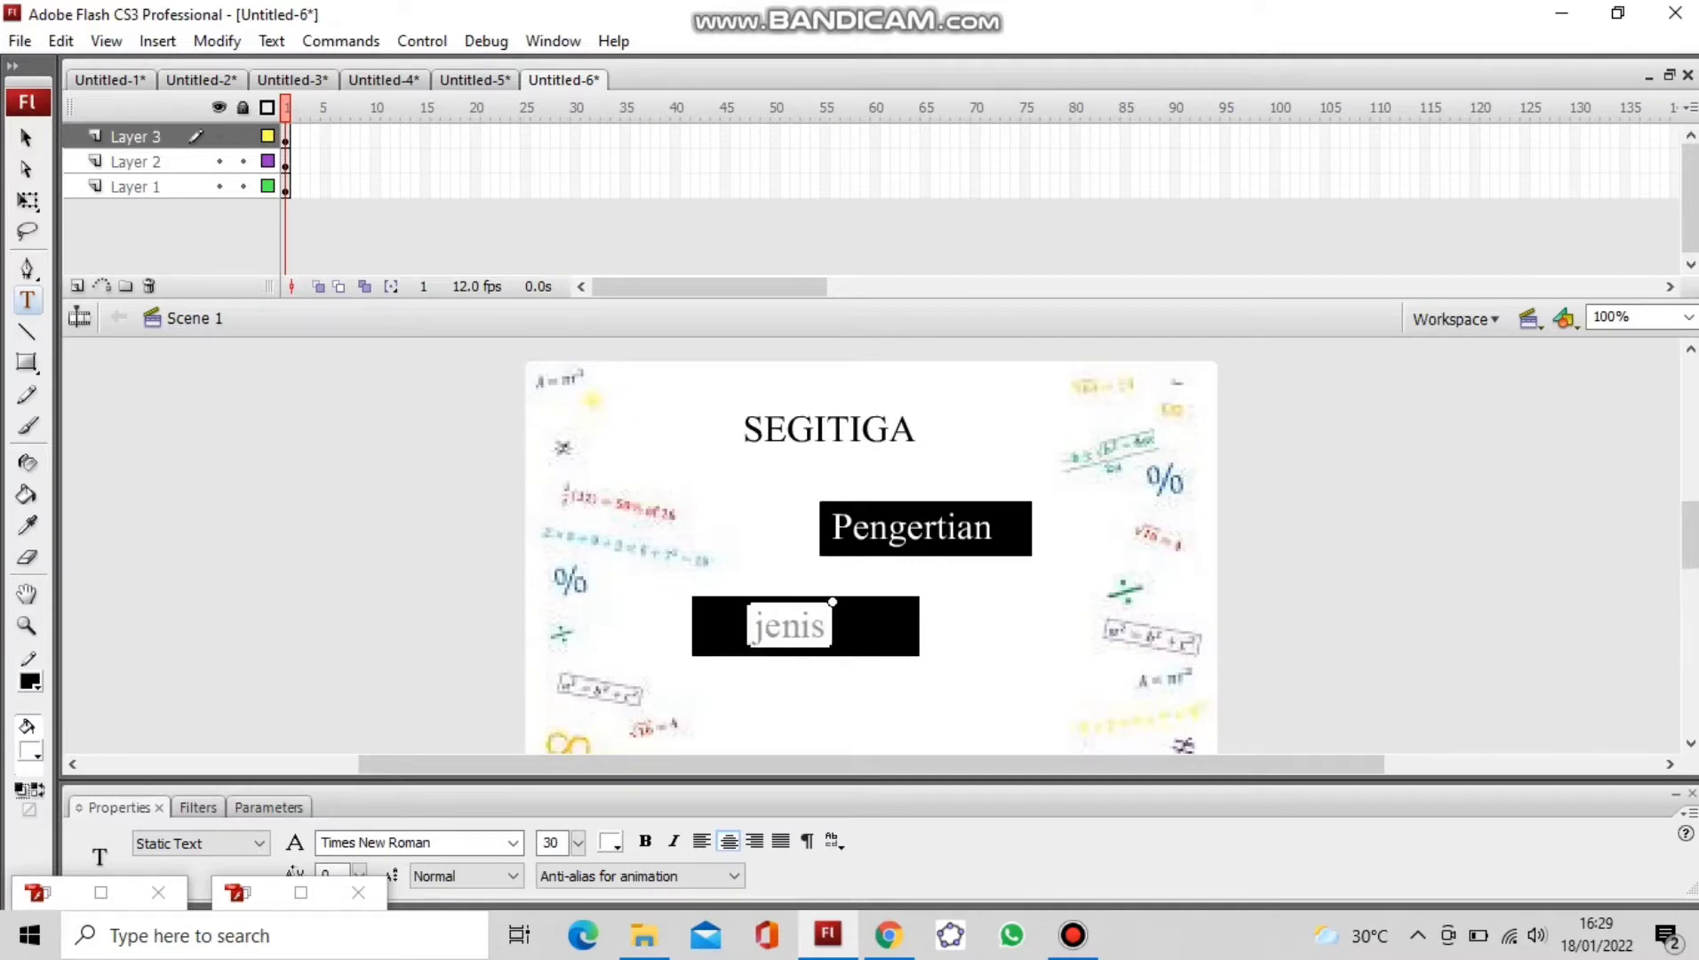
pyautogui.click(764, 625)
pyautogui.press('BackSpace')
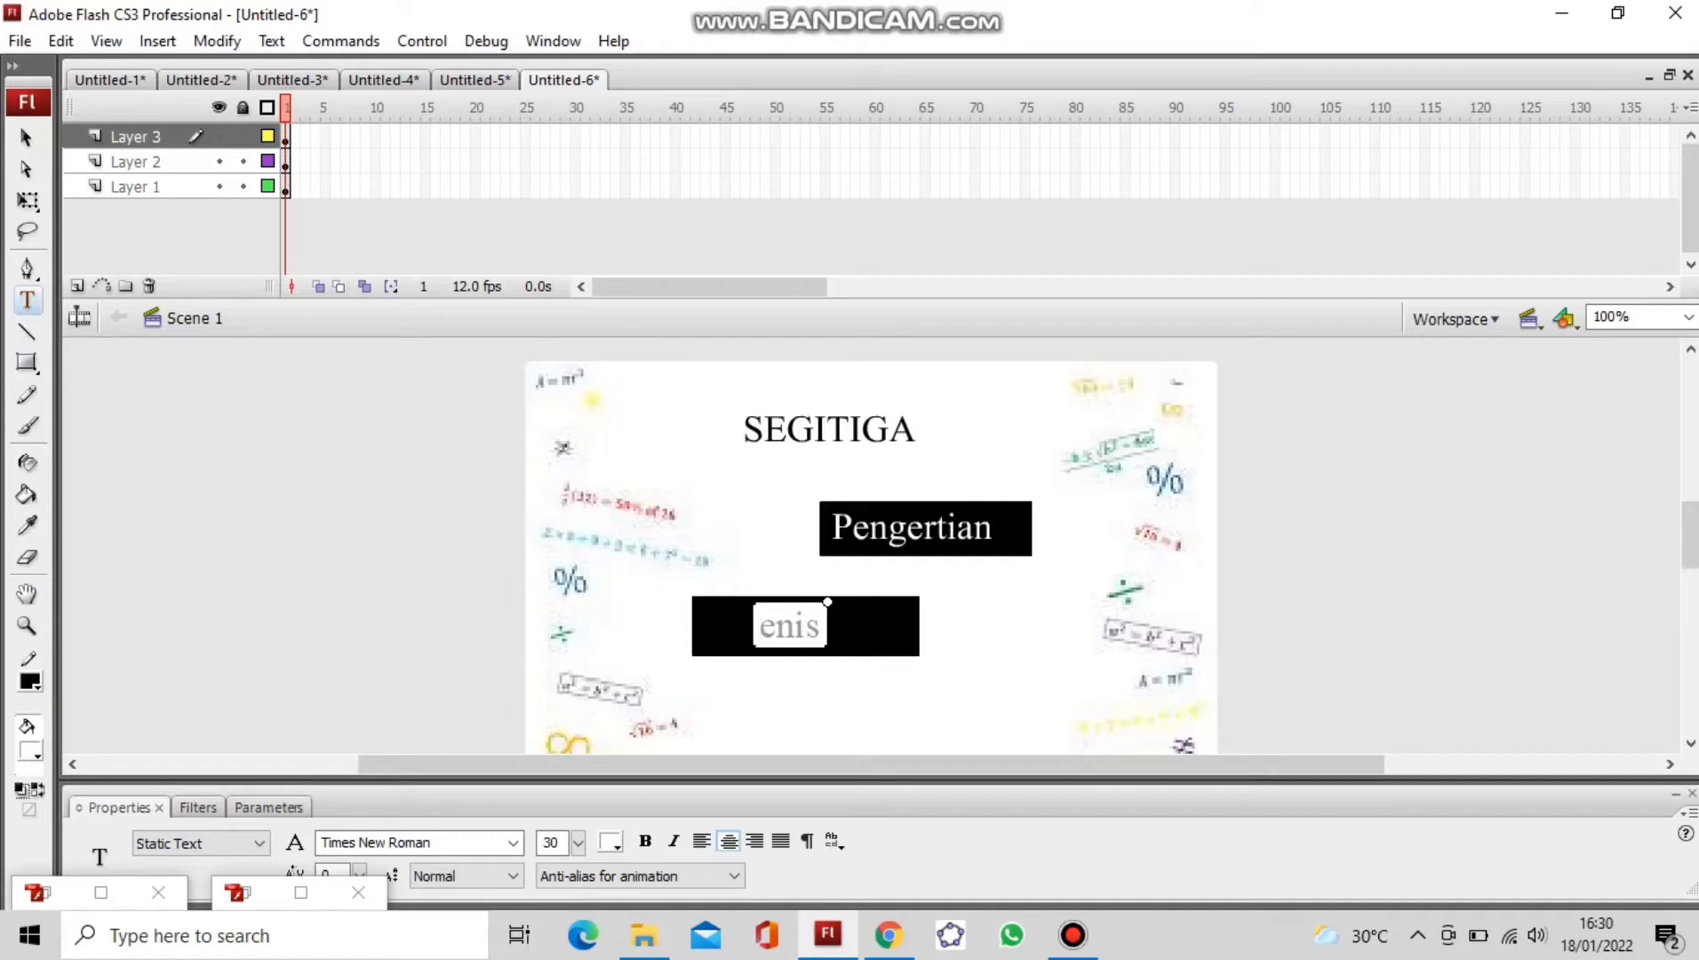
pyautogui.write('j')
pyautogui.press('BackSpace')
pyautogui.write('Jenis')
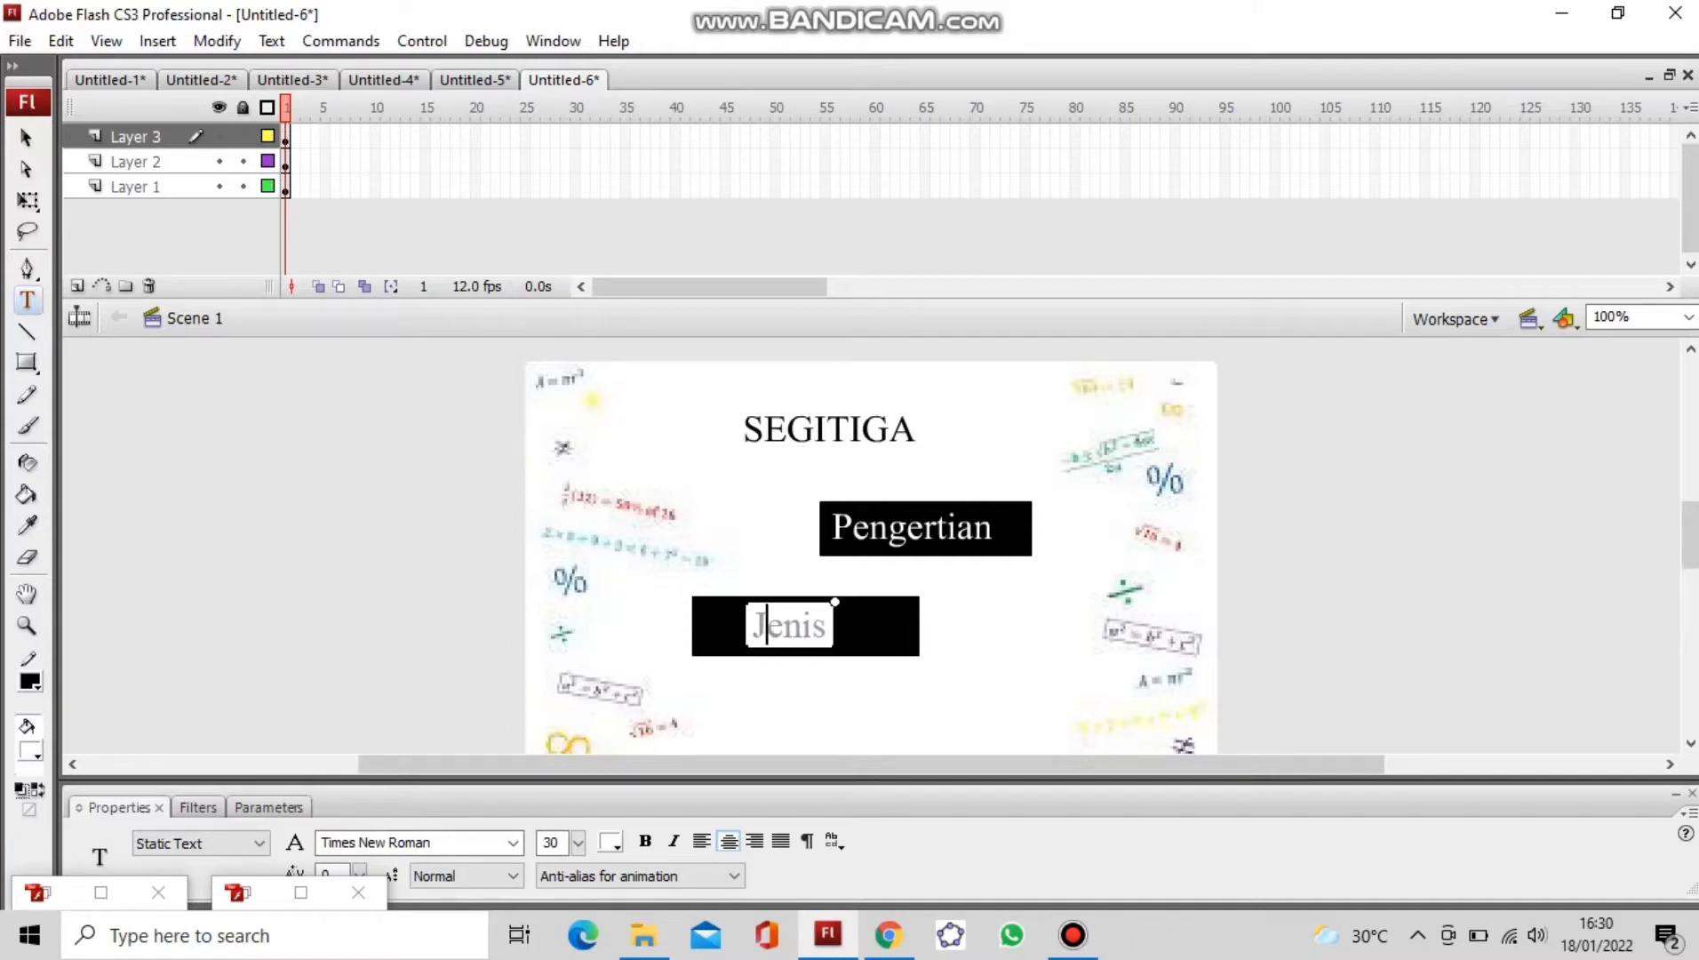
pyautogui.write(' seg')
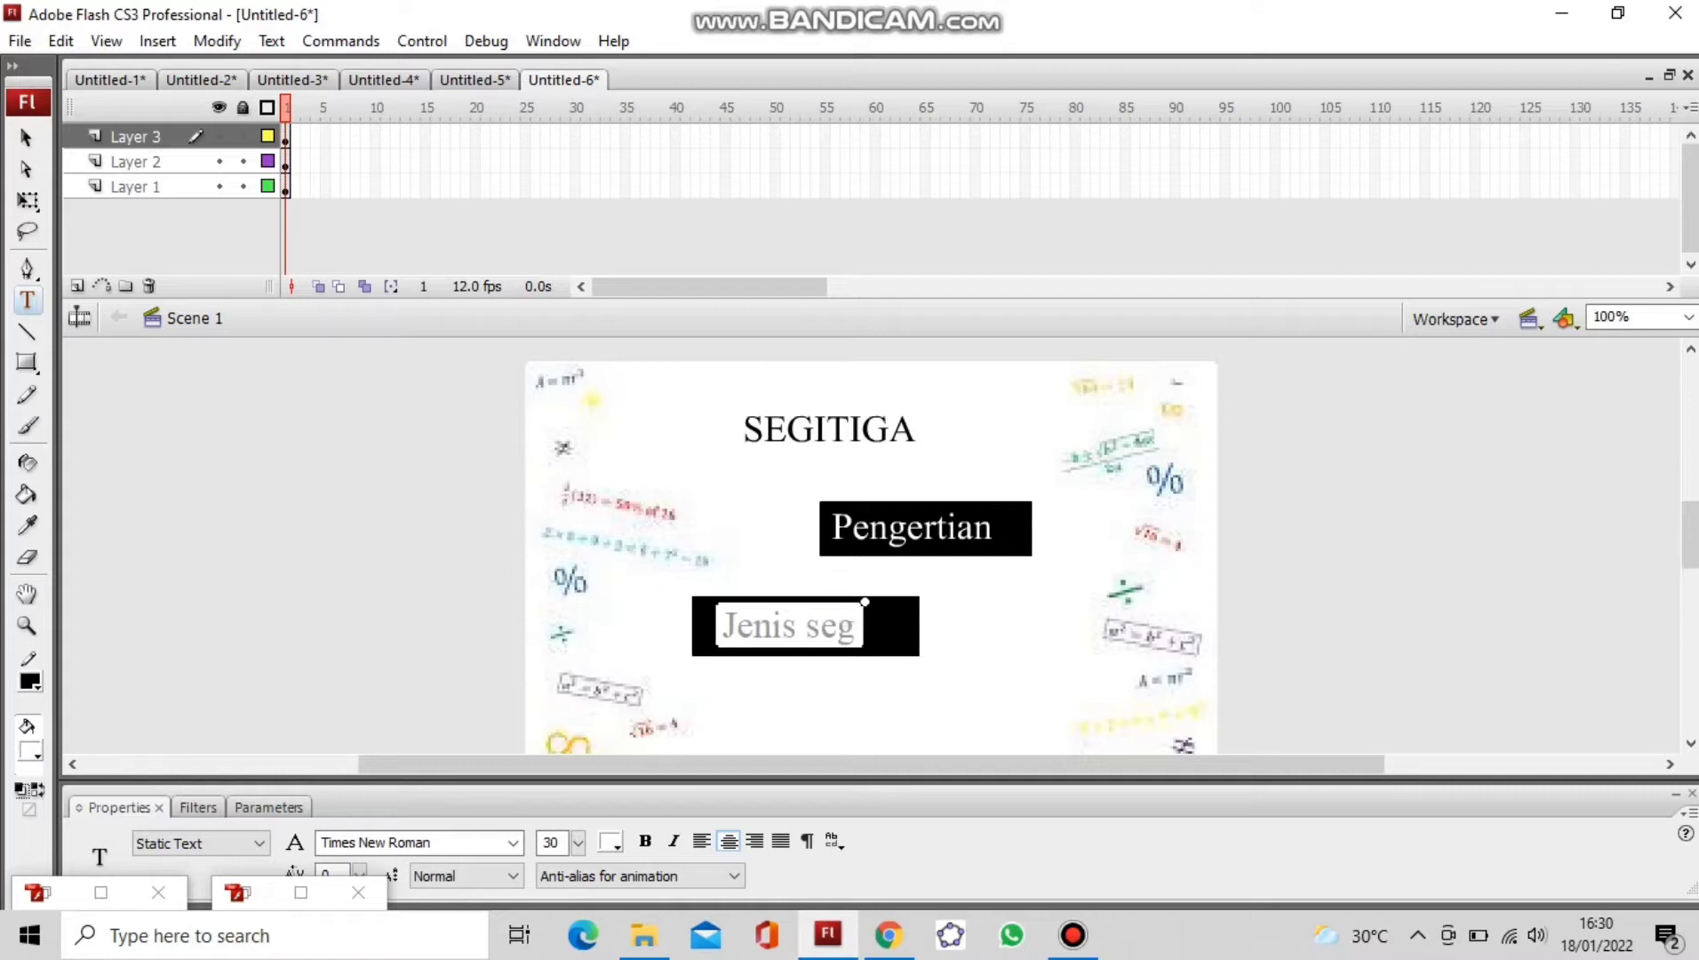
pyautogui.write('itiga')
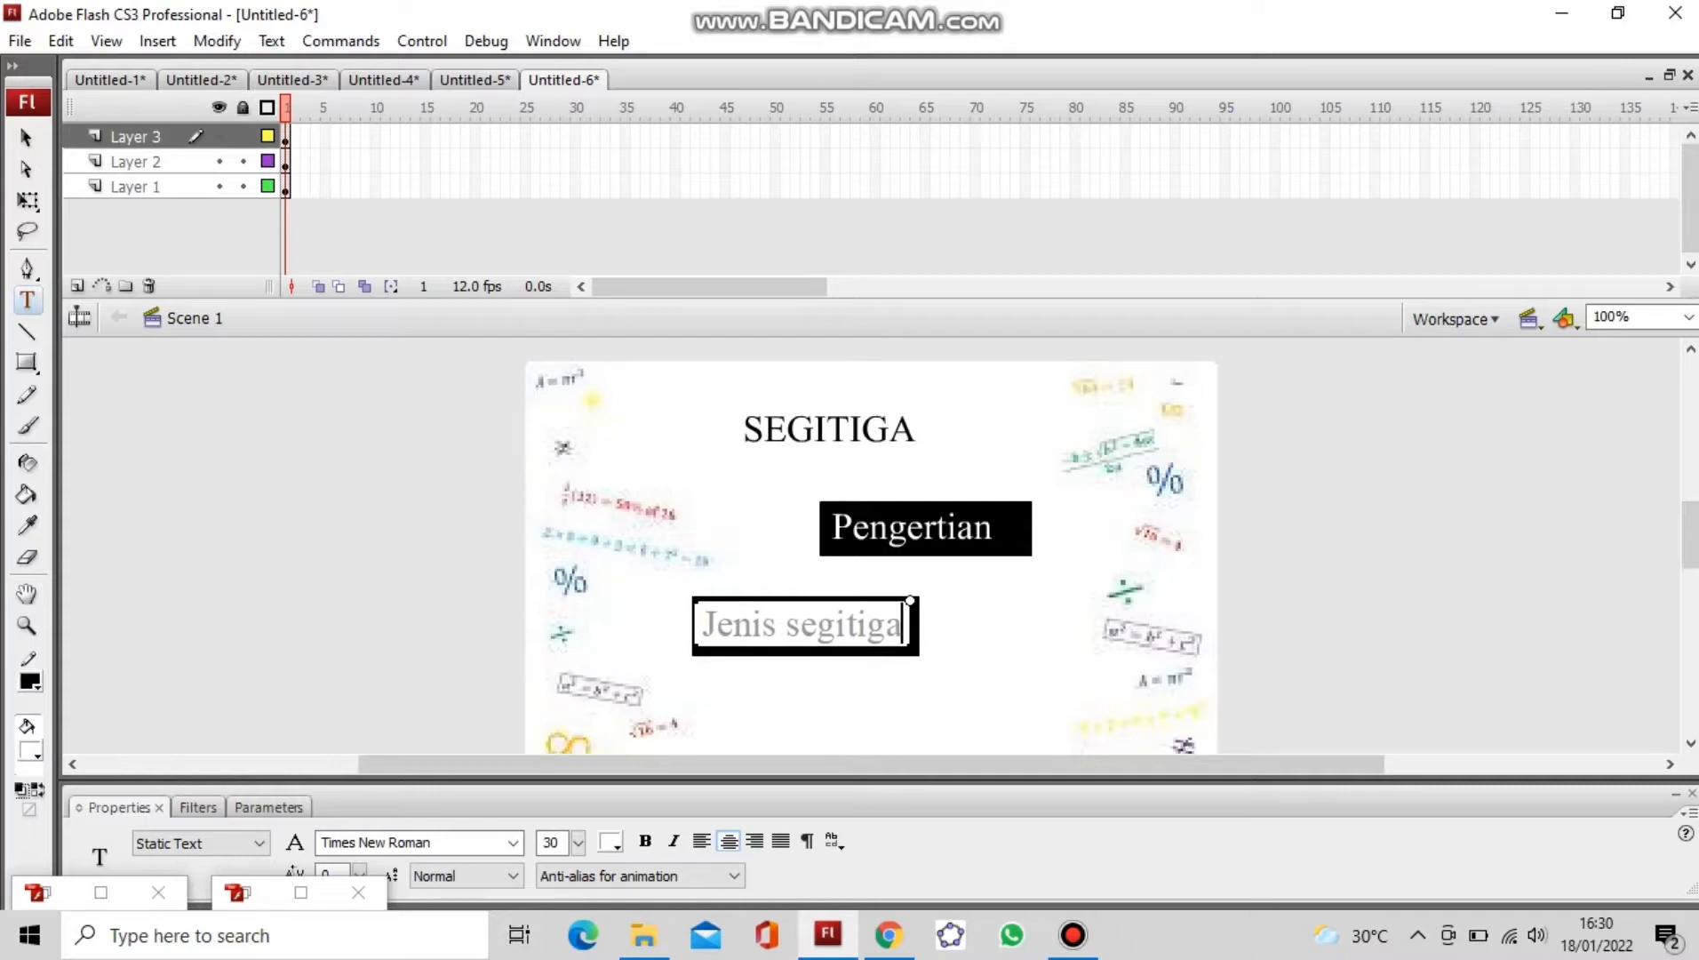
pyautogui.press('Escape')
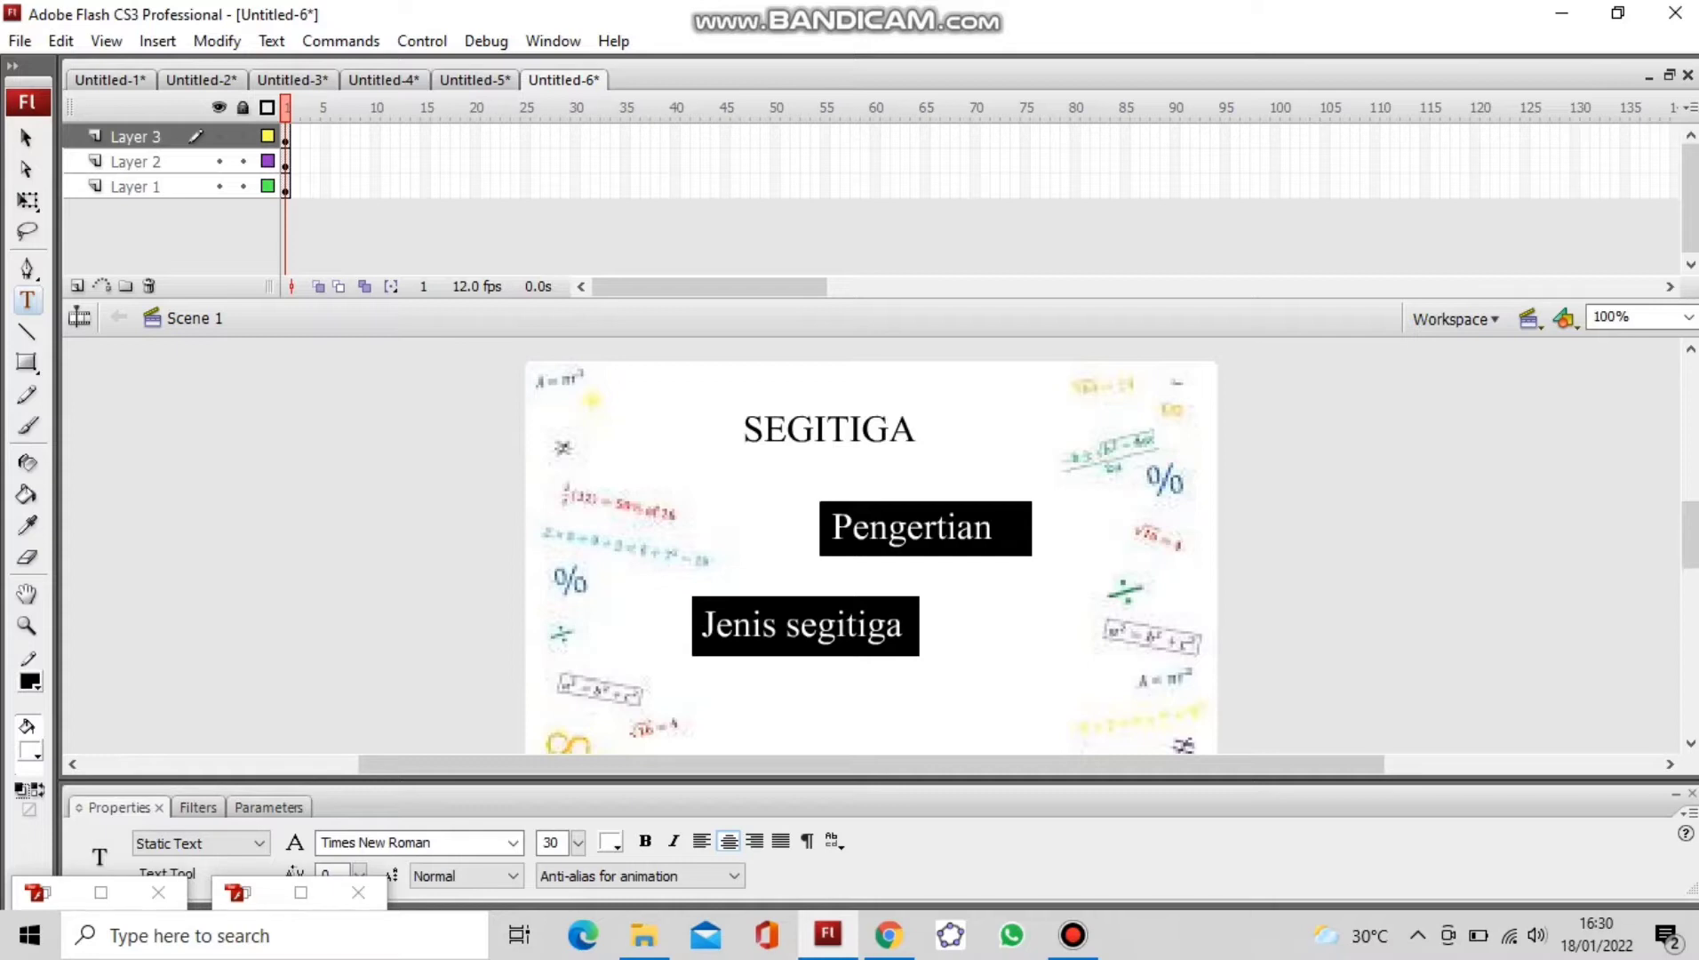
# Step: Add a fourth layer on top and insert keyframes at frame 2 of Layers 4, 3 and 2
pyautogui.click(77, 285)
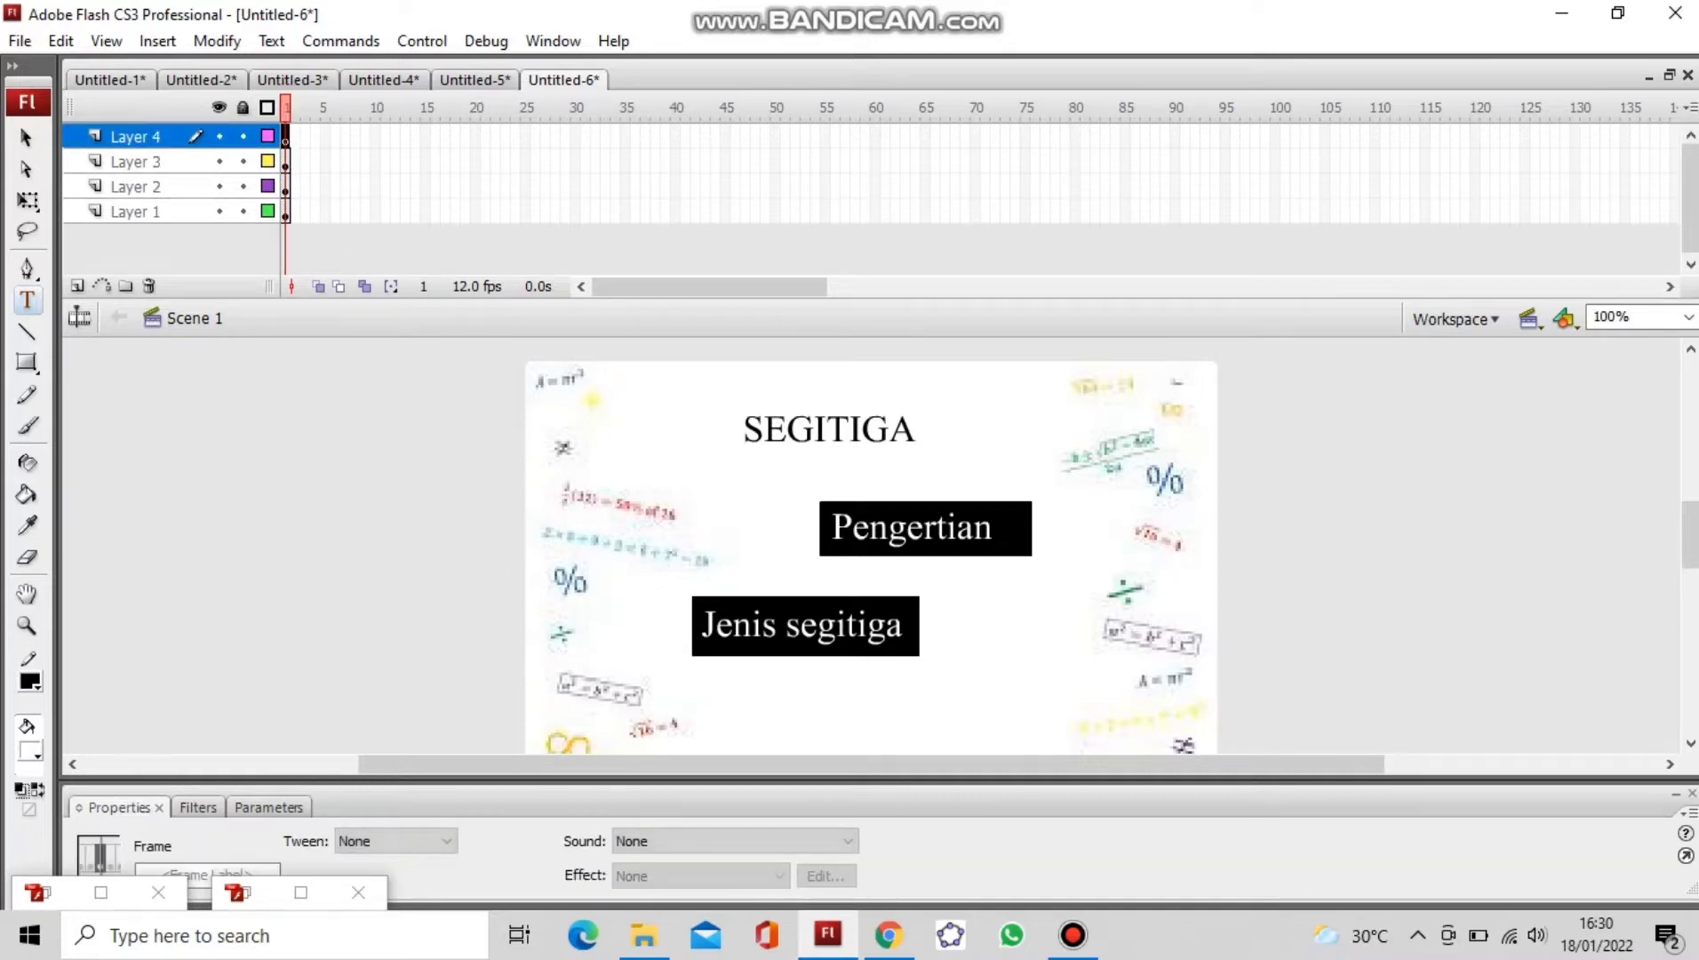
pyautogui.rightClick(290, 136)
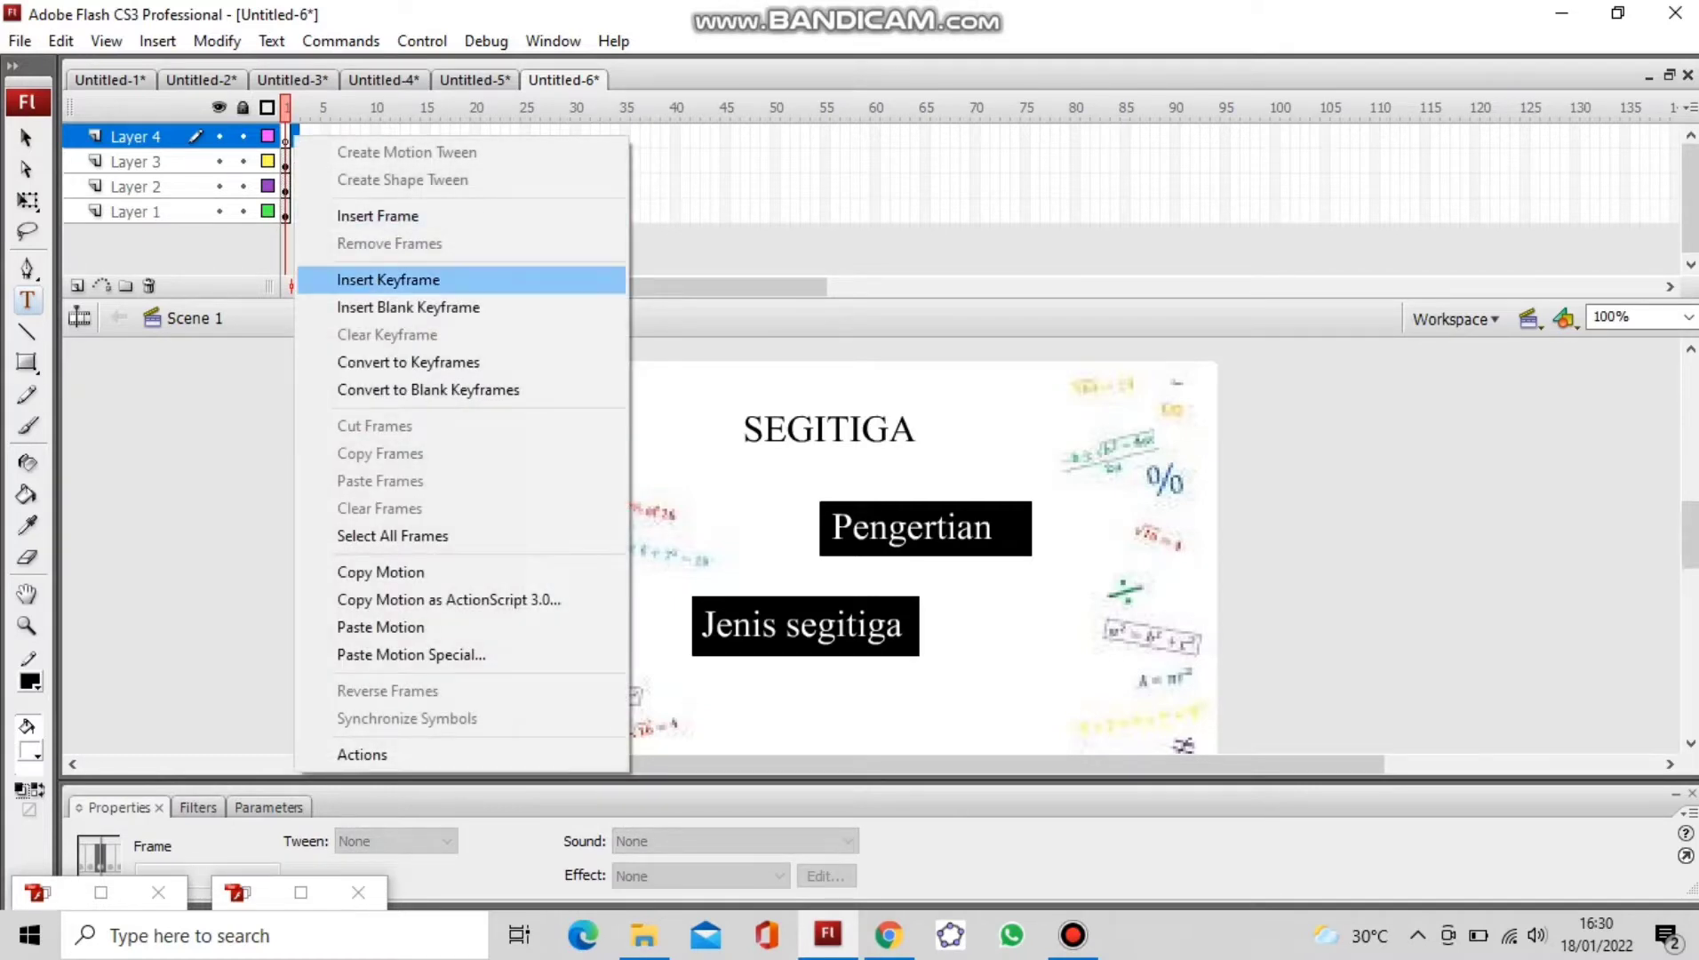
pyautogui.click(389, 279)
pyautogui.rightClick(295, 162)
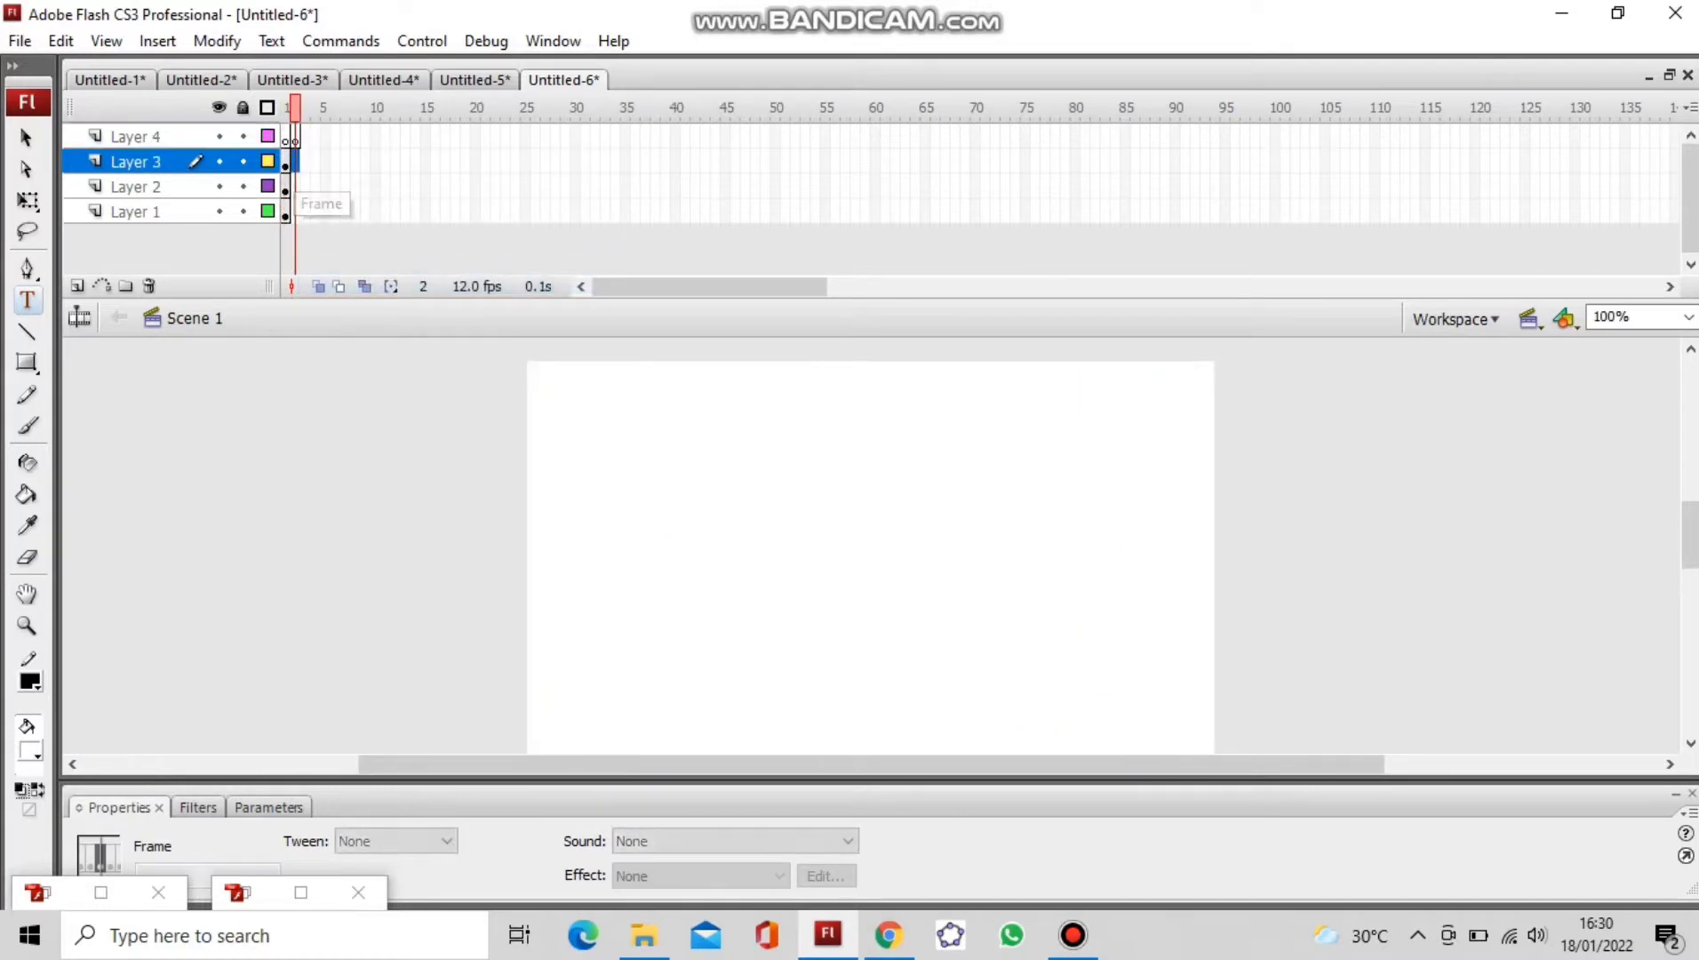
pyautogui.click(392, 310)
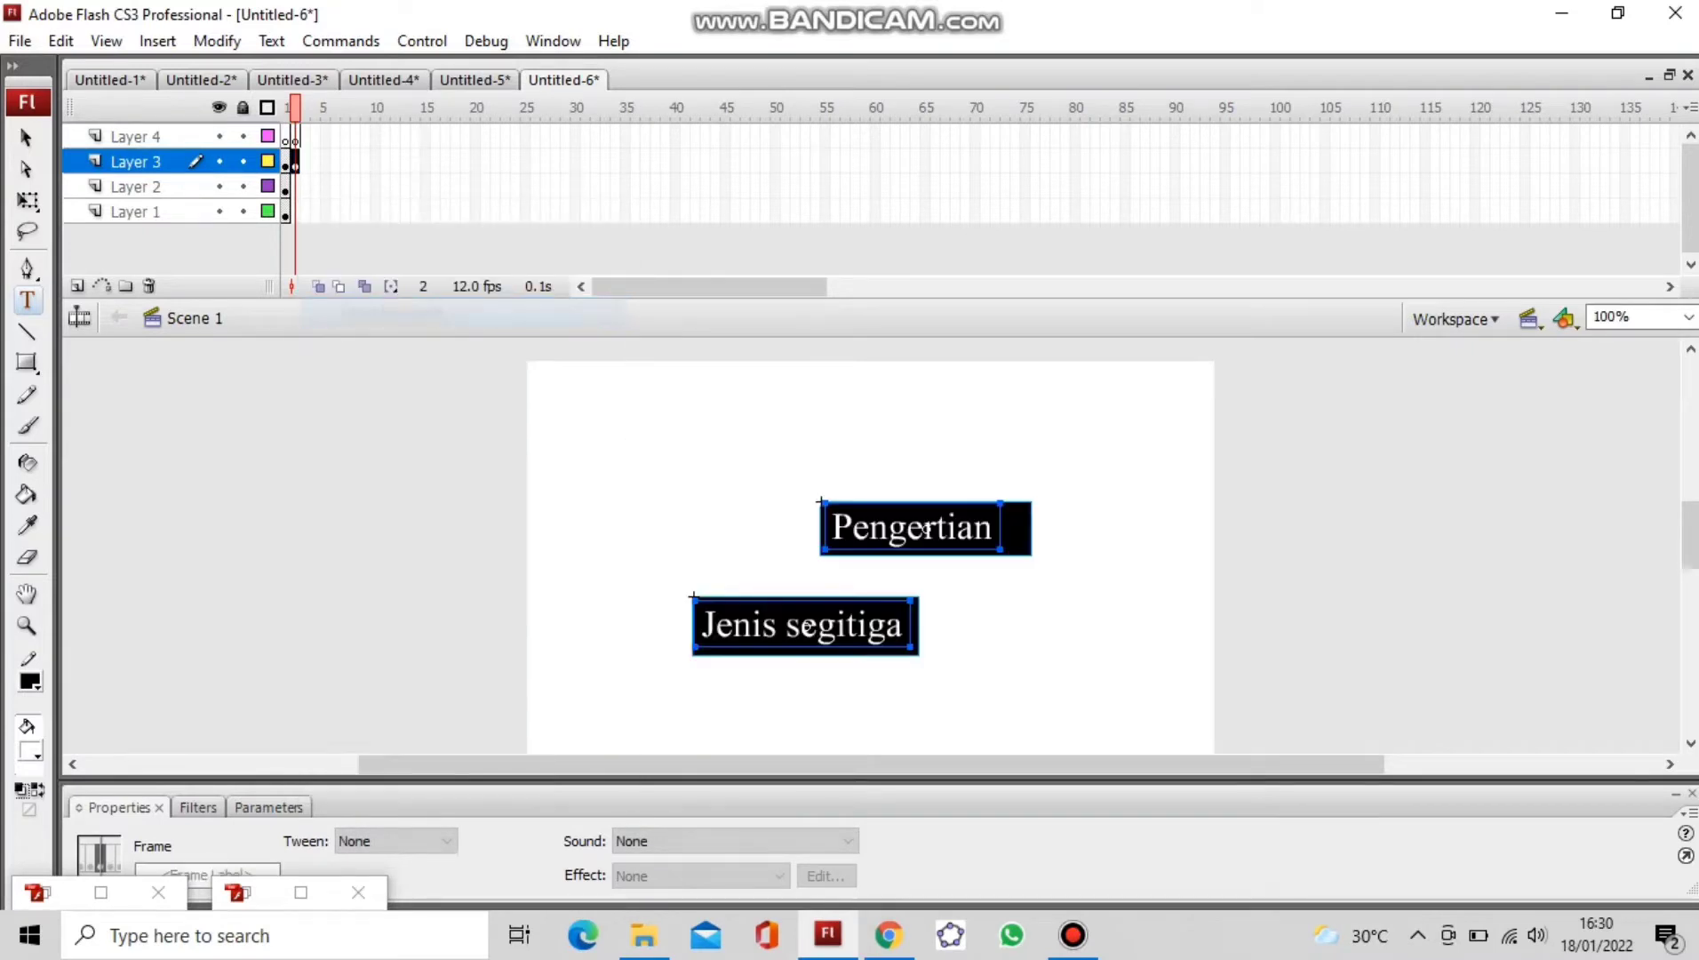
pyautogui.rightClick(295, 186)
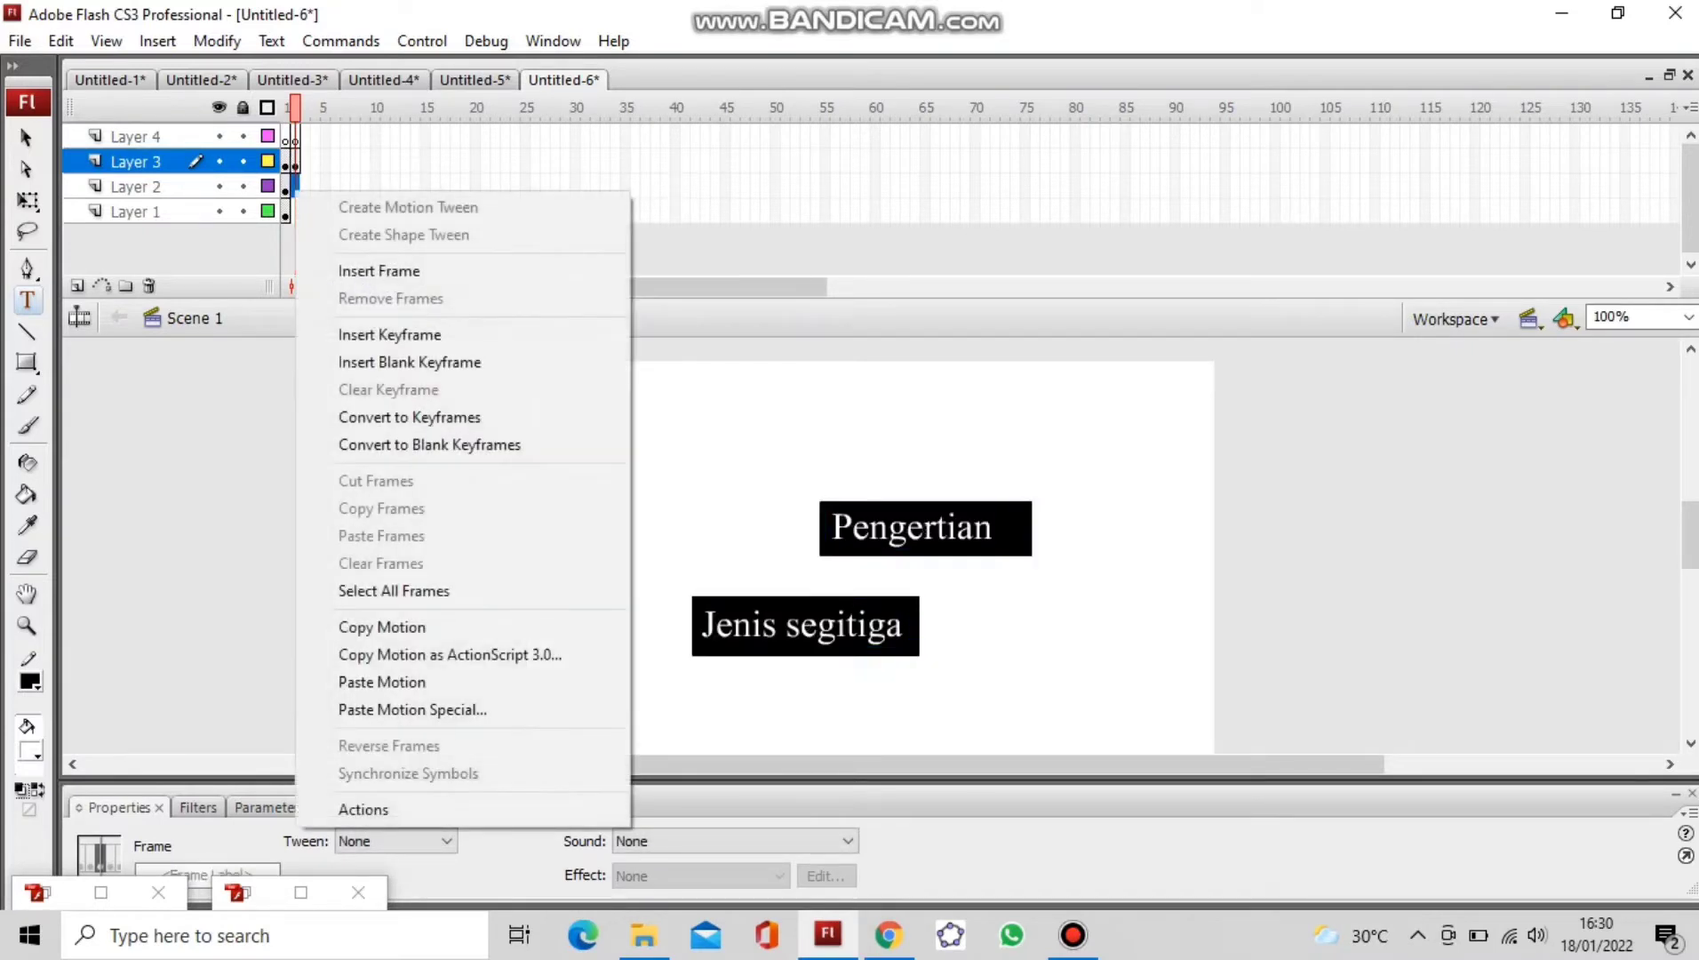
pyautogui.click(390, 334)
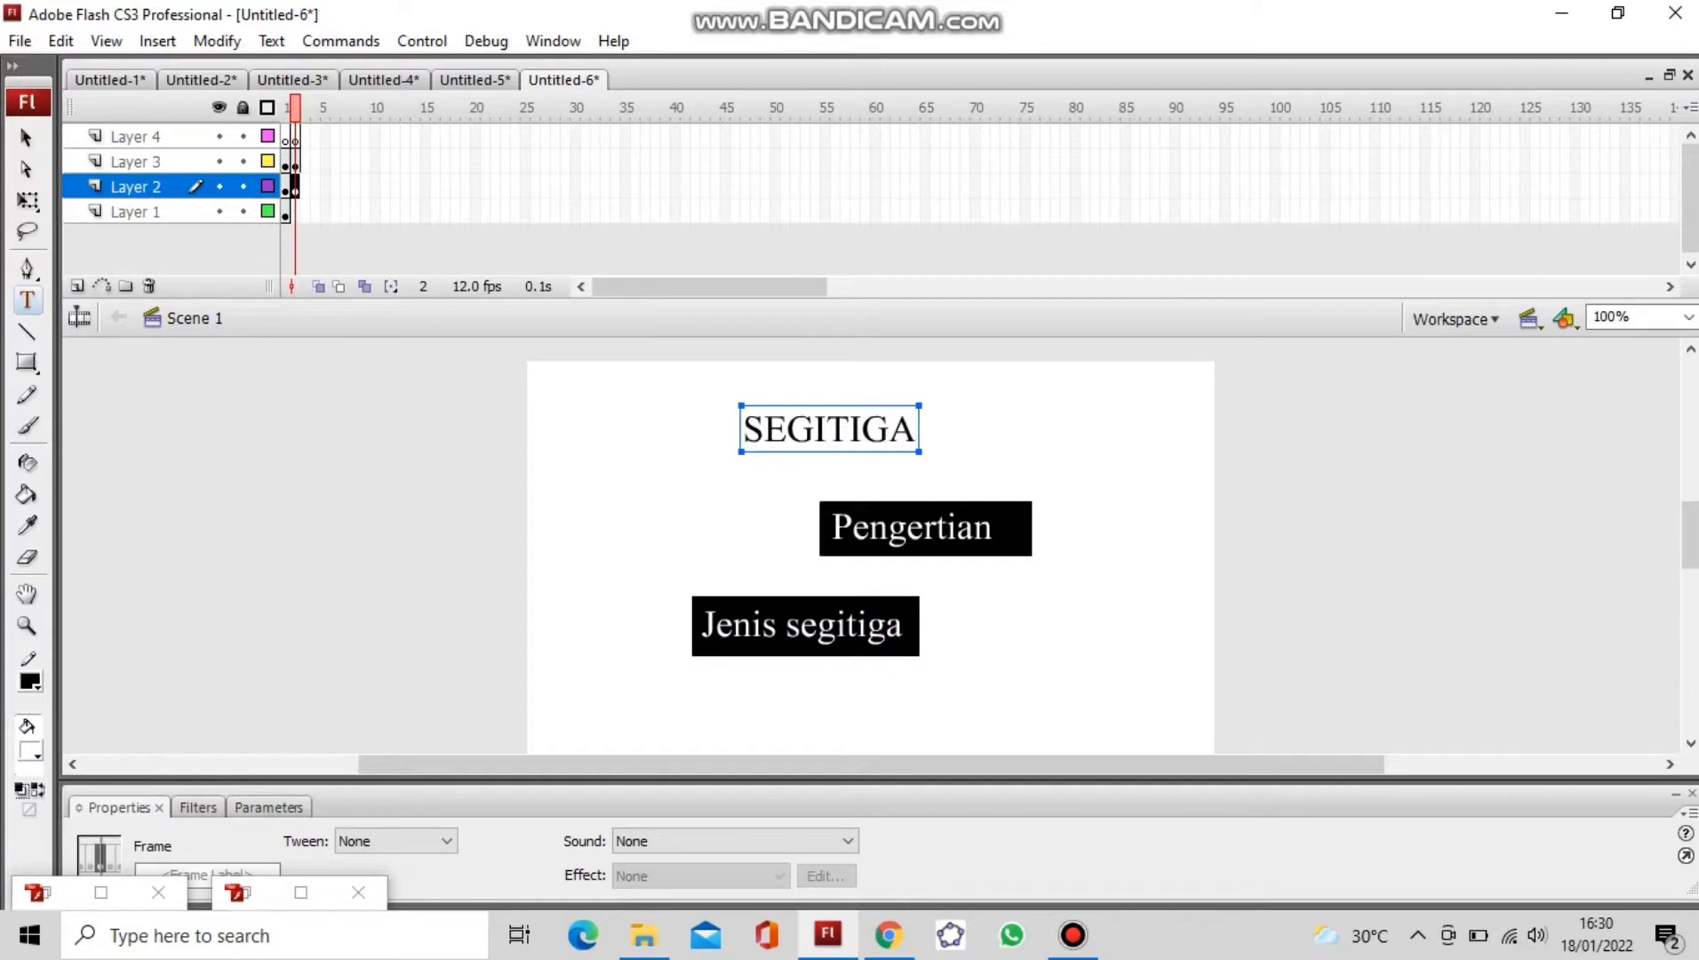
# Step: Insert a keyframe at frame 3 of Layer 1, and remove the frames added after frame 1 on that layer
pyautogui.rightClick(302, 212)
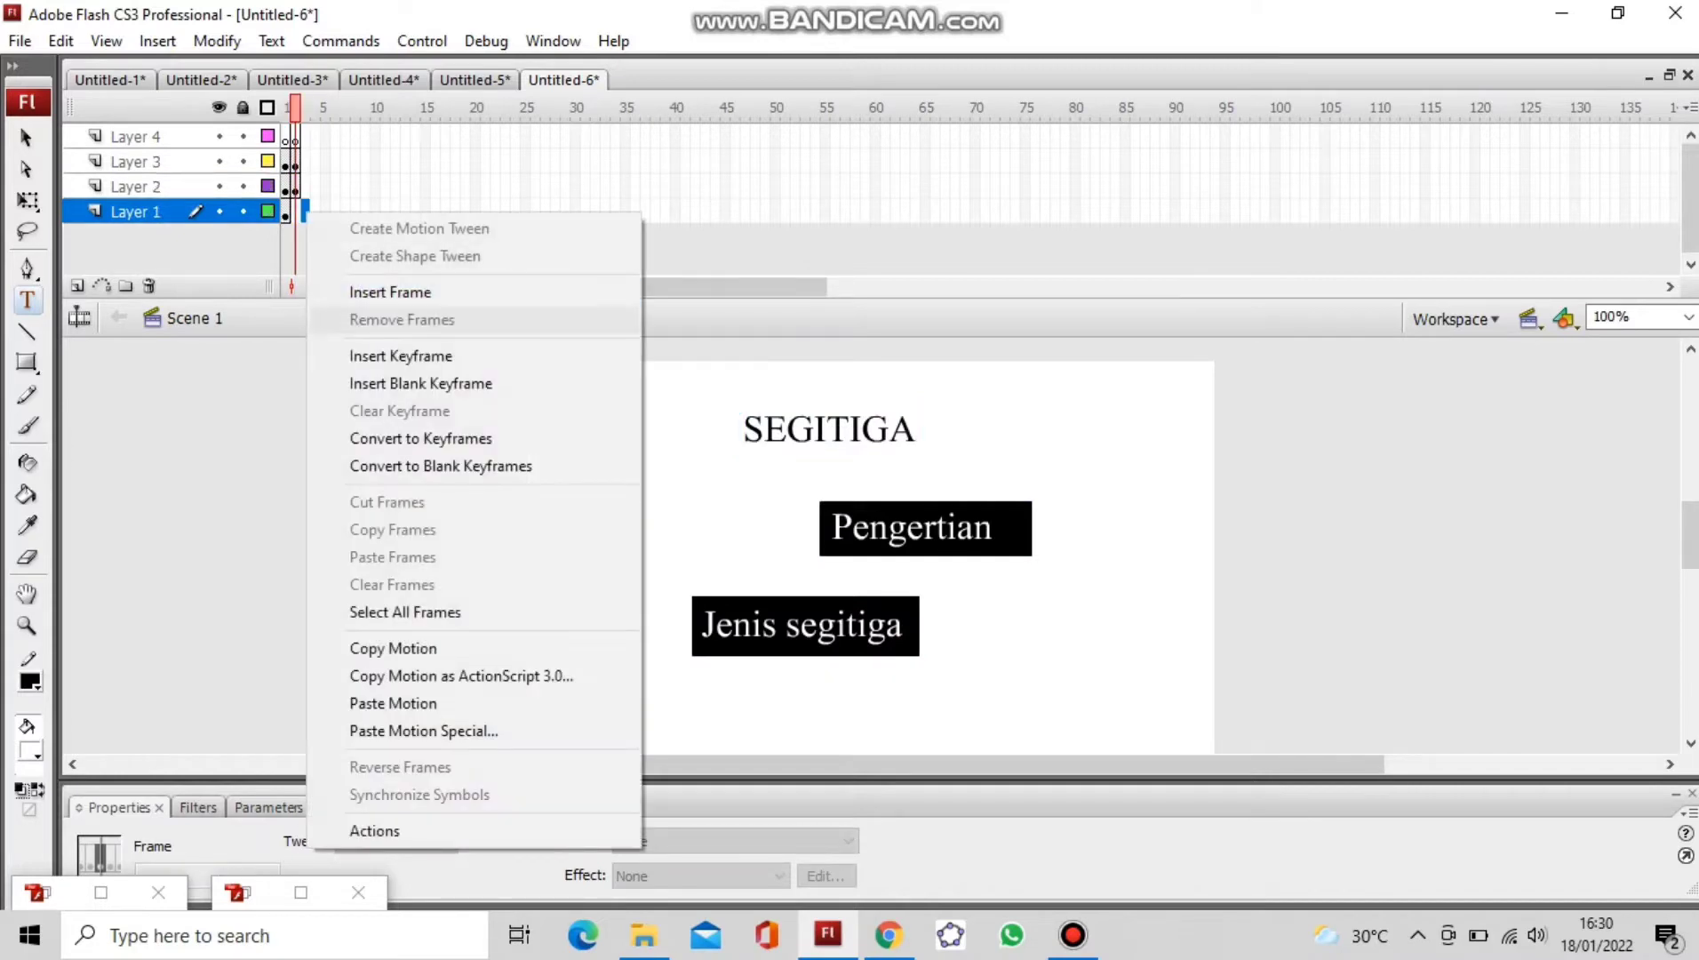
pyautogui.click(400, 355)
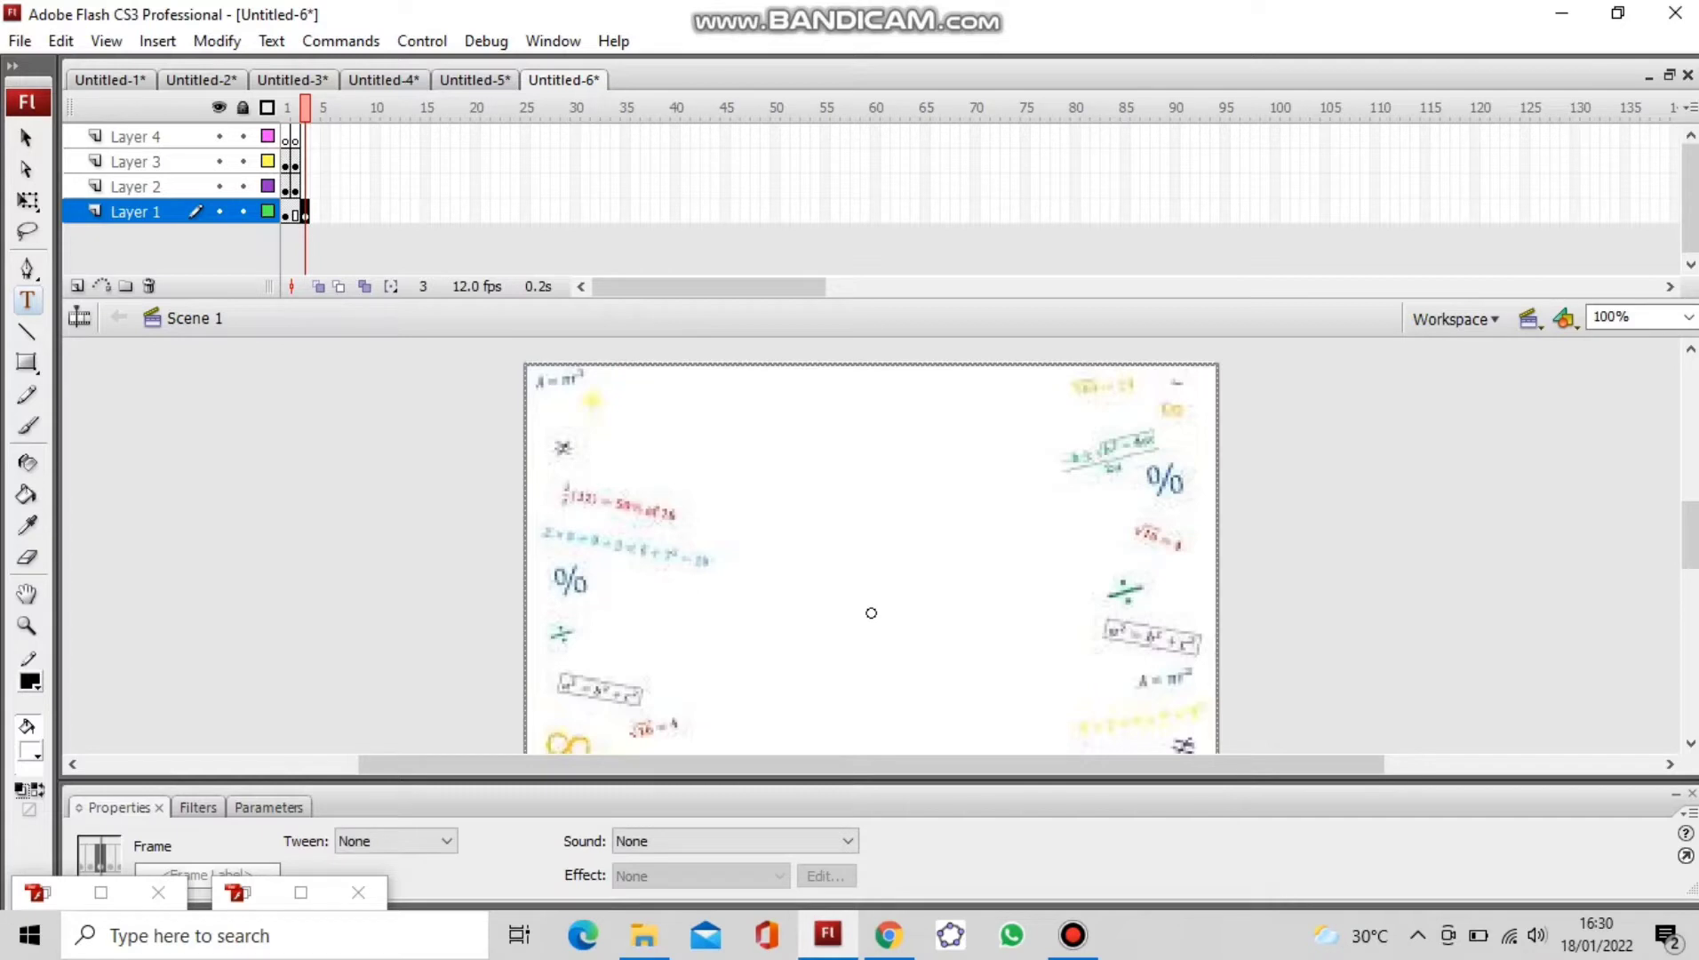
pyautogui.rightClick(304, 212)
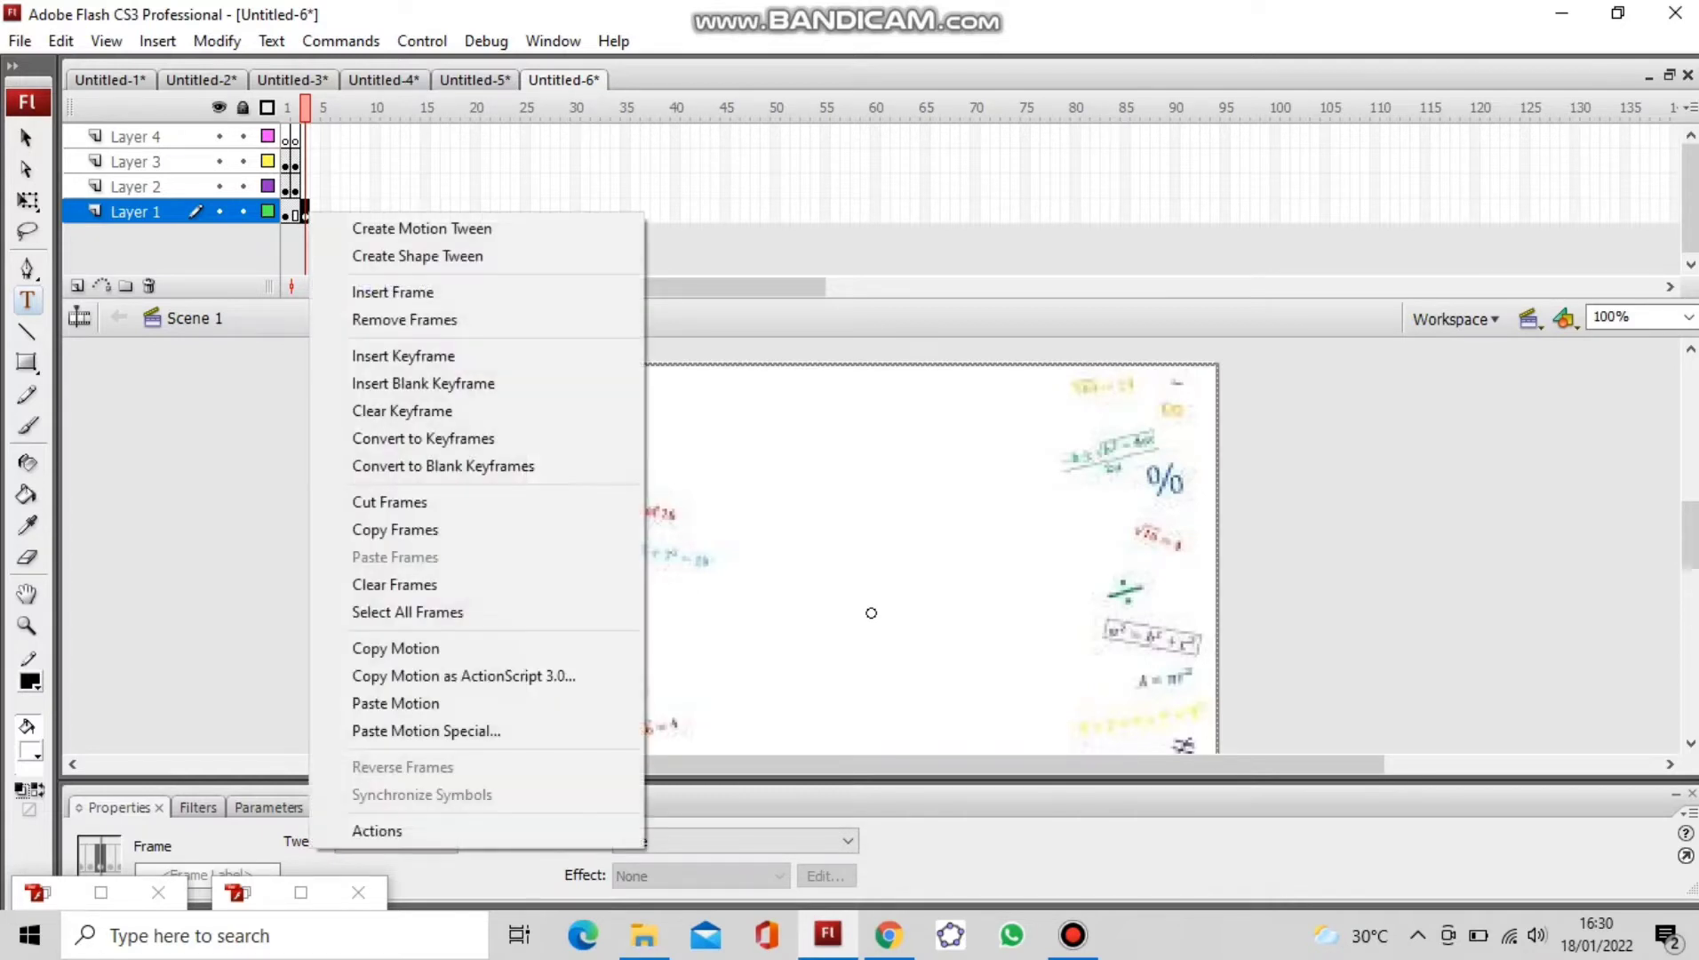
pyautogui.click(405, 319)
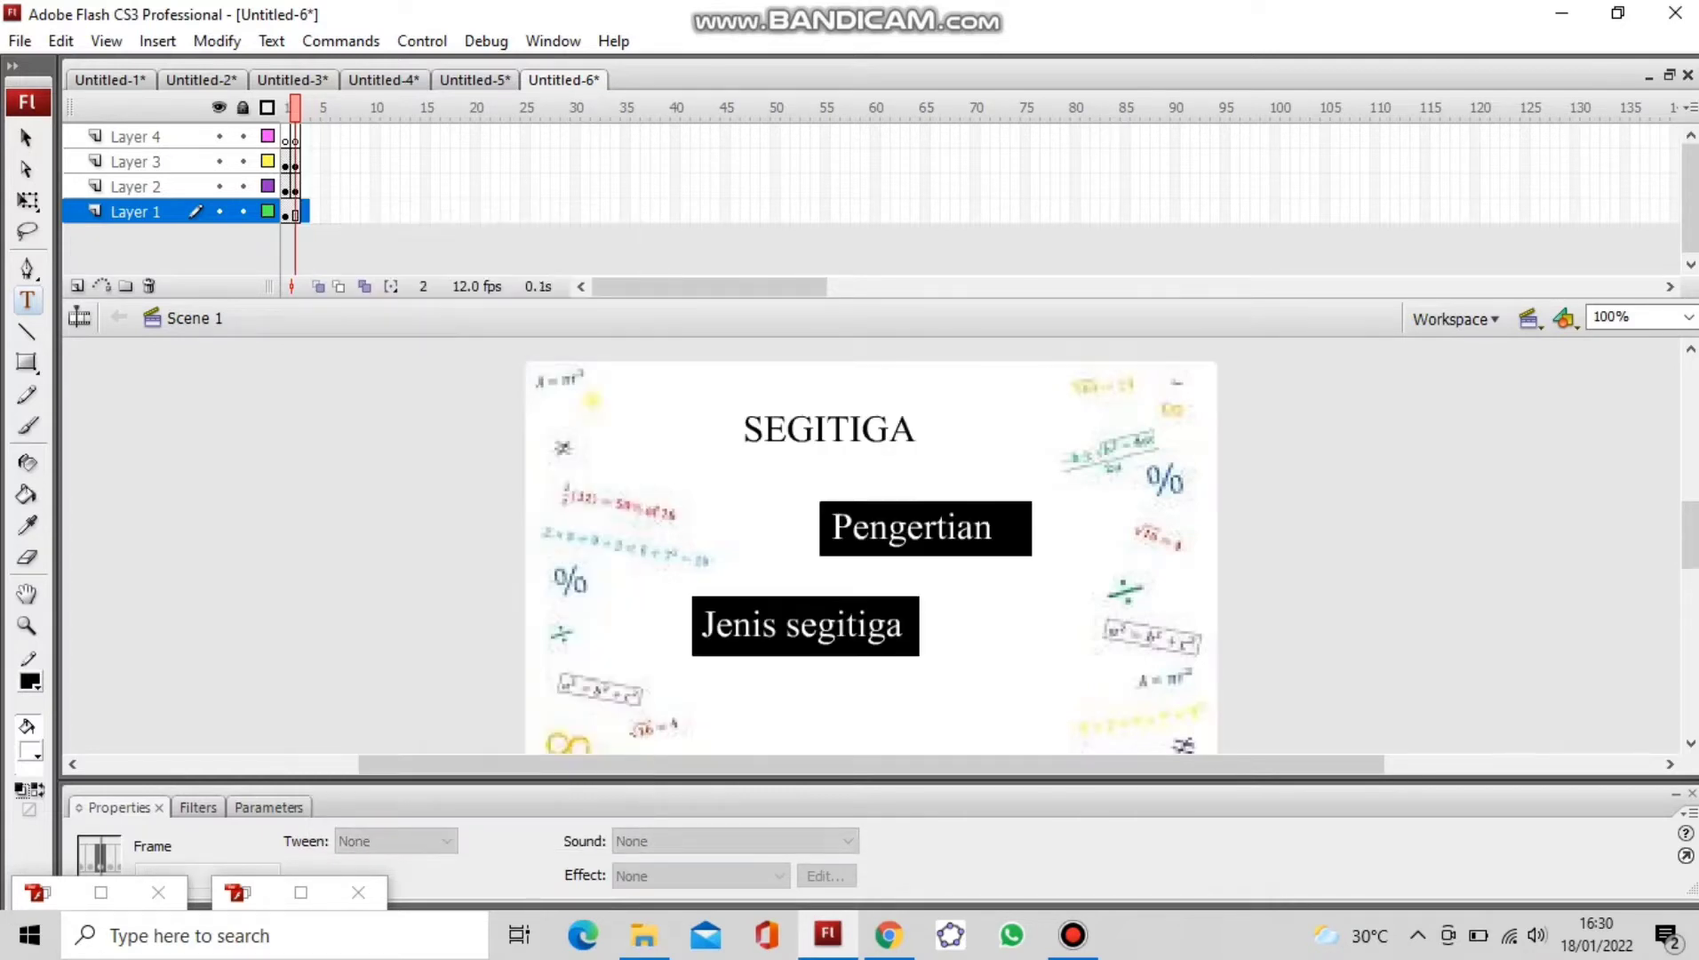
pyautogui.click(295, 212)
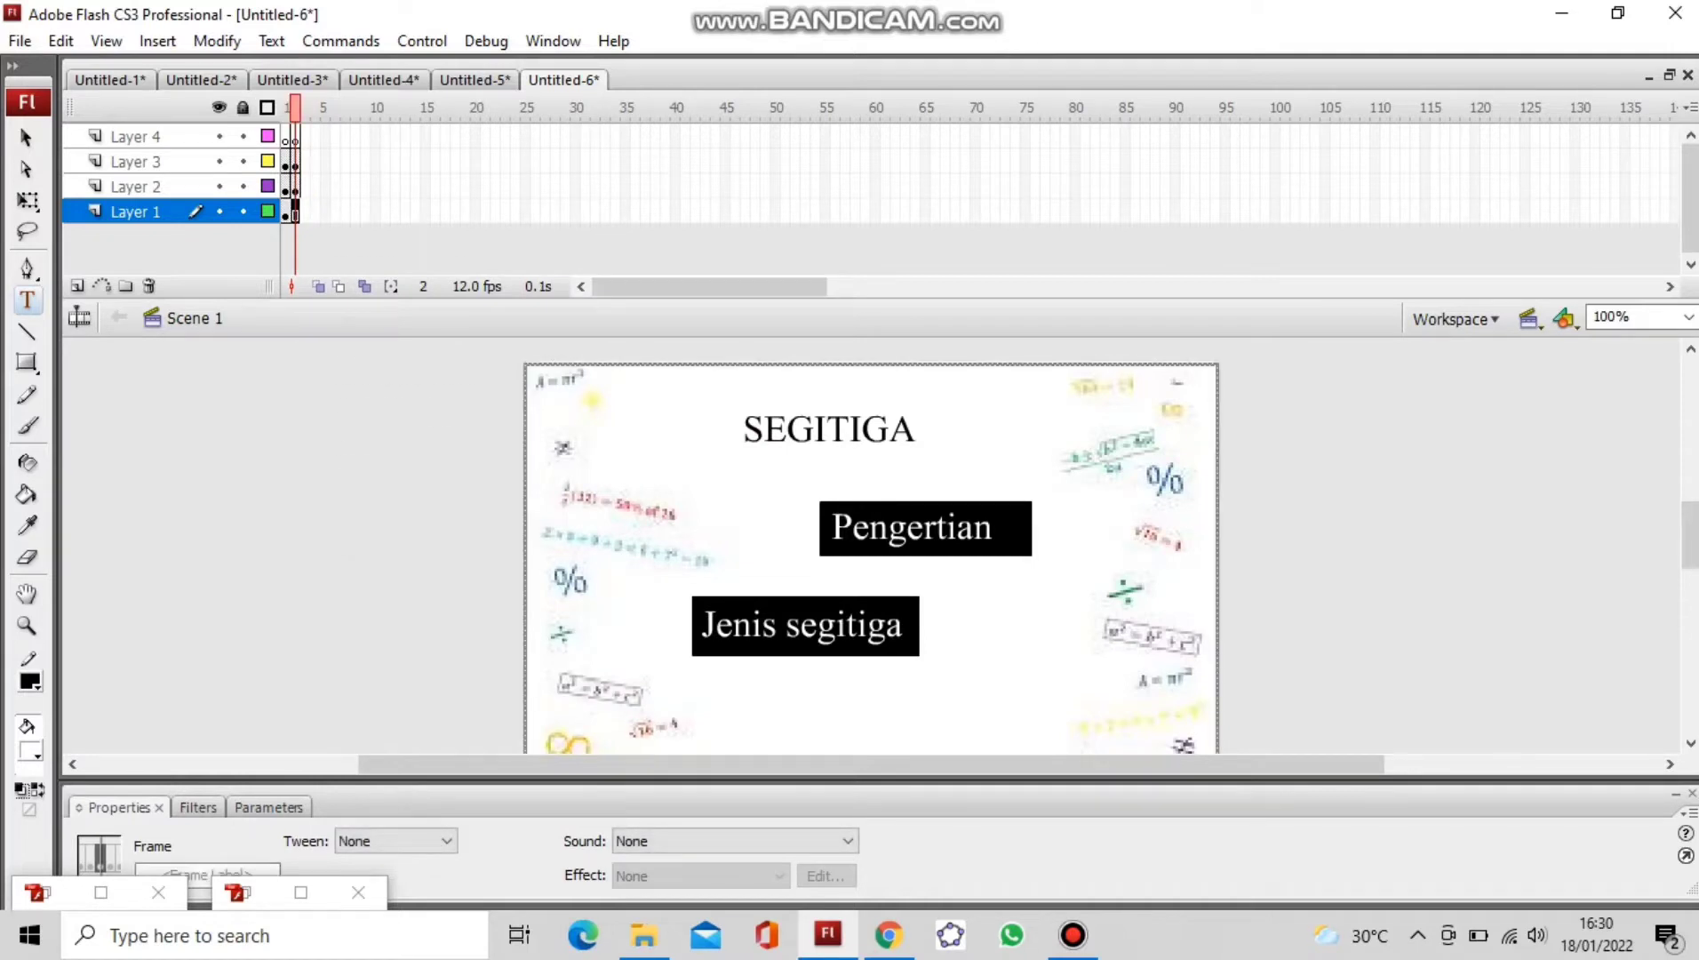
pyautogui.rightClick(286, 212)
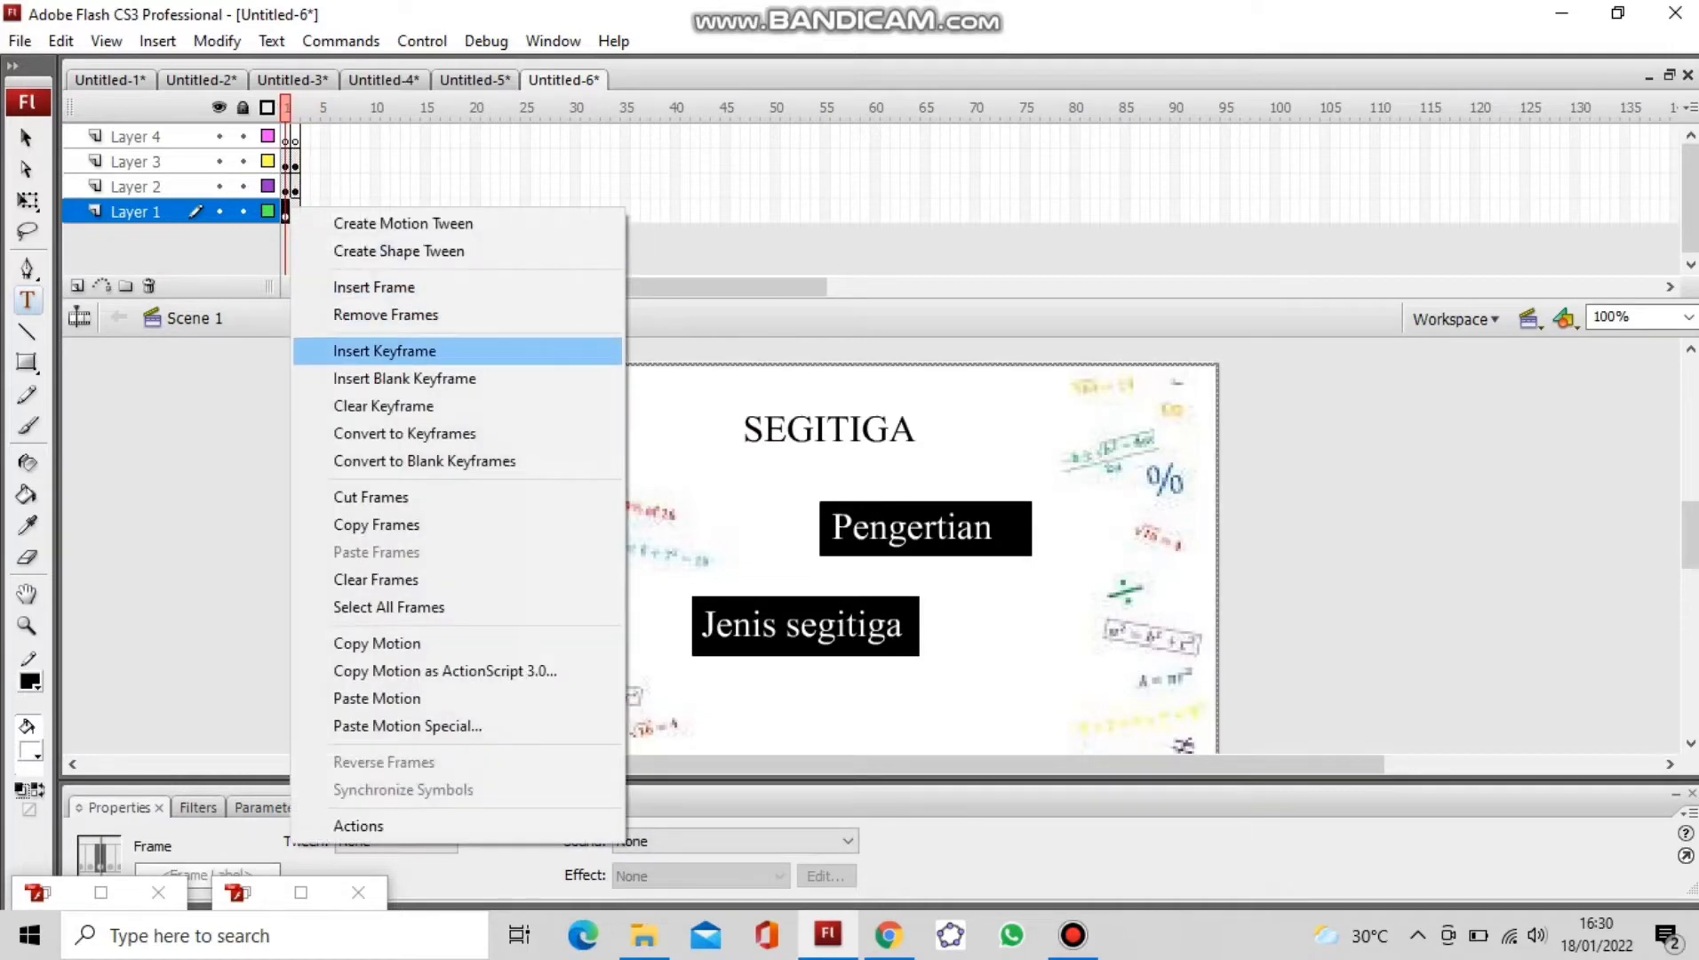
pyautogui.press('Return')
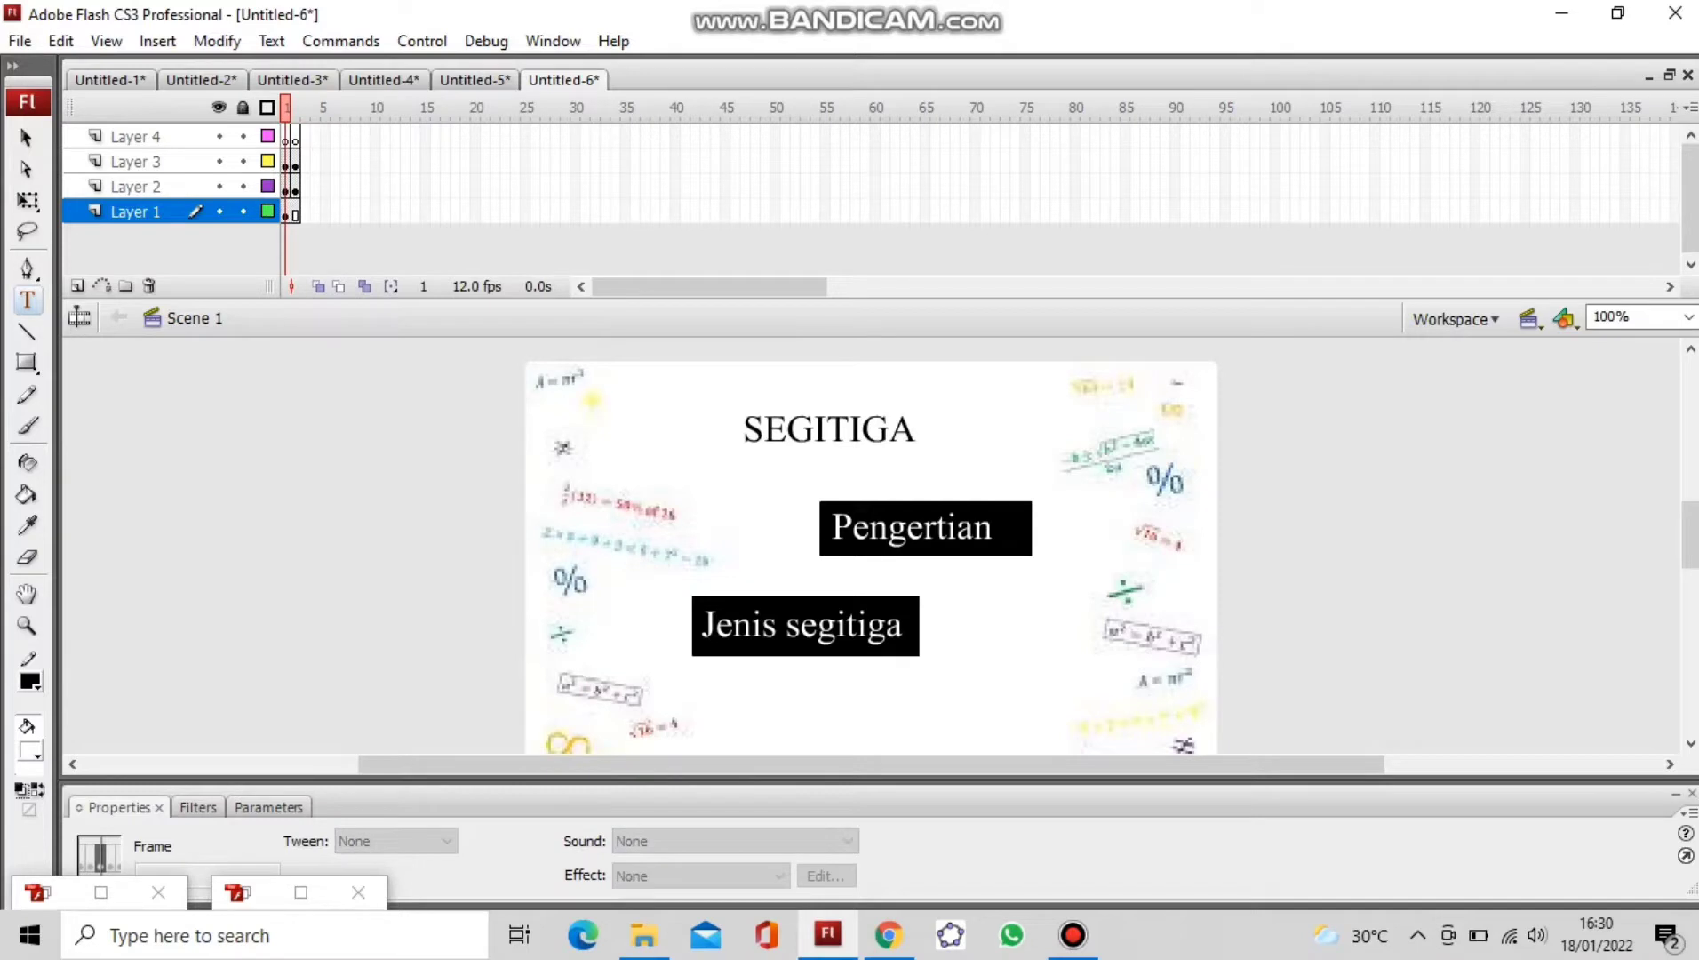
pyautogui.click(286, 211)
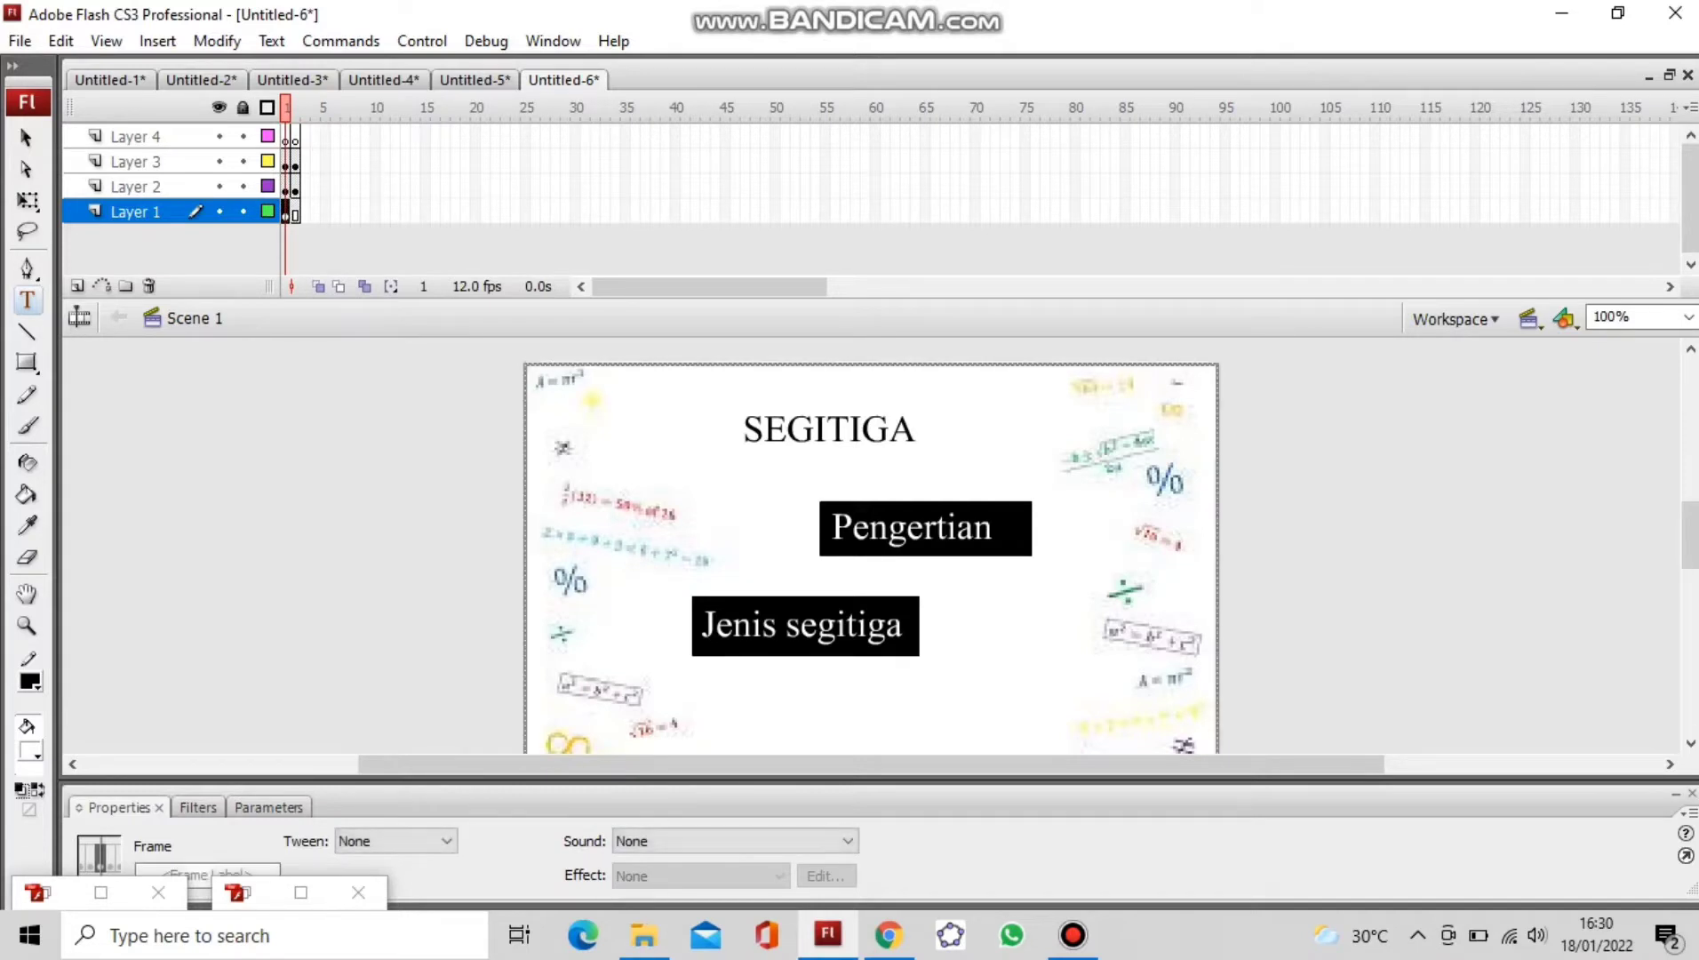
pyautogui.click(305, 211)
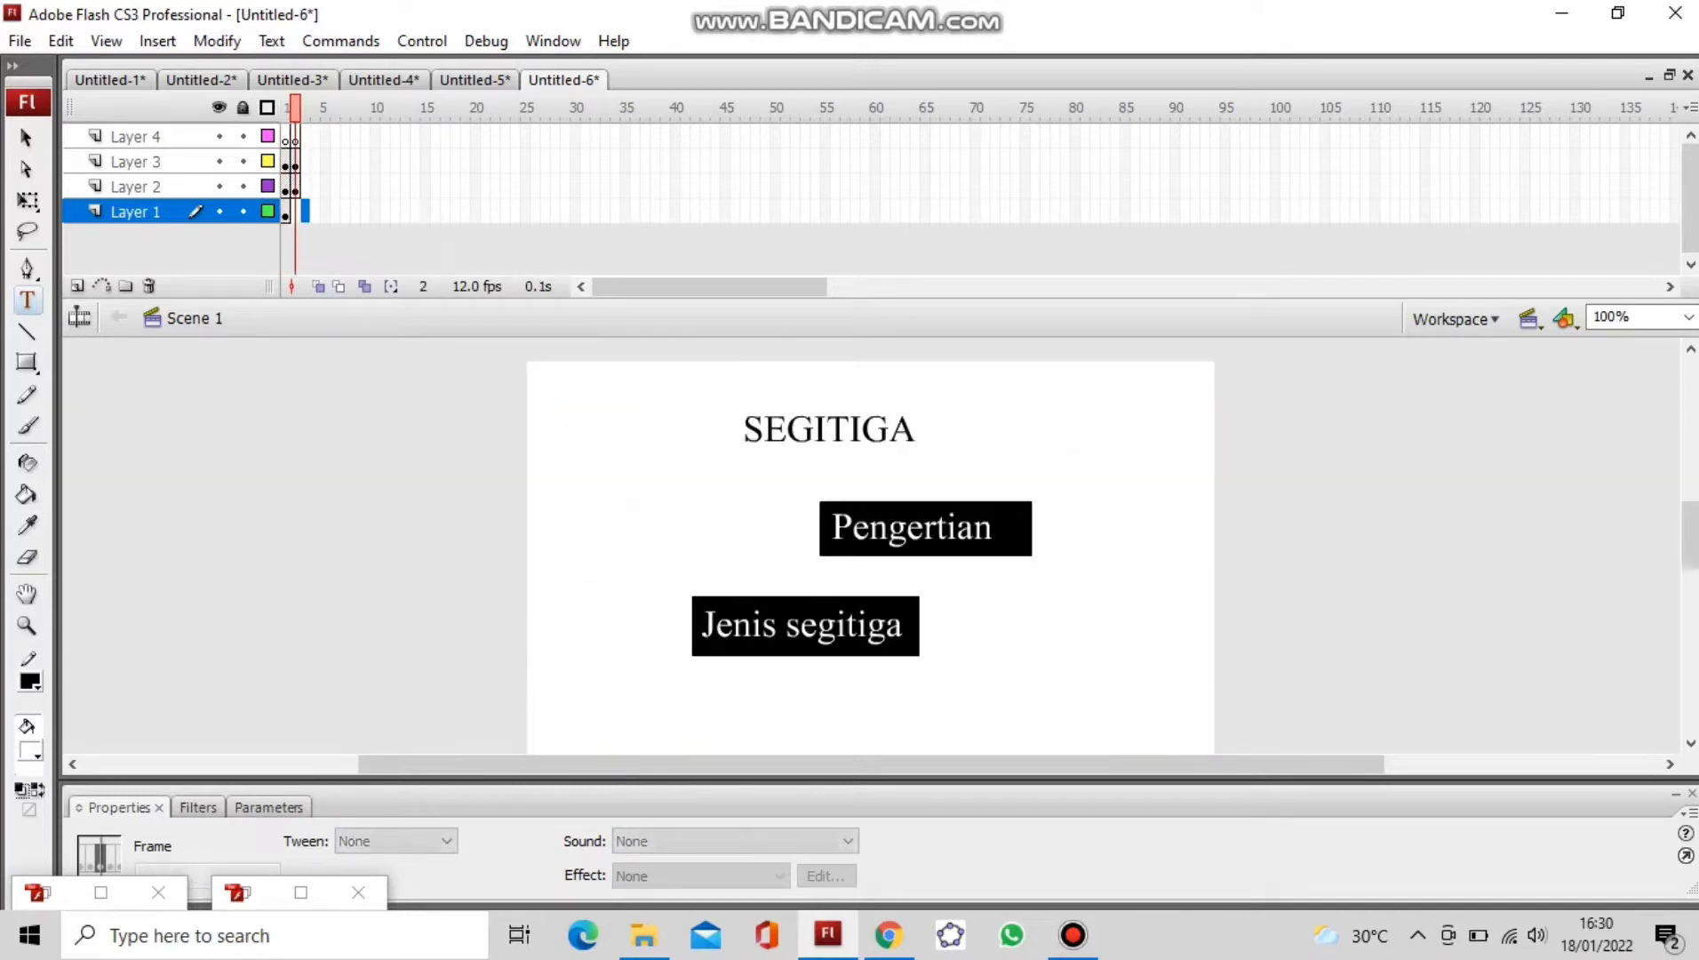
# Step: Insert a keyframe at frame 2 of Layer 1 to carry the math-themed background onto the second frame
pyautogui.click(295, 186)
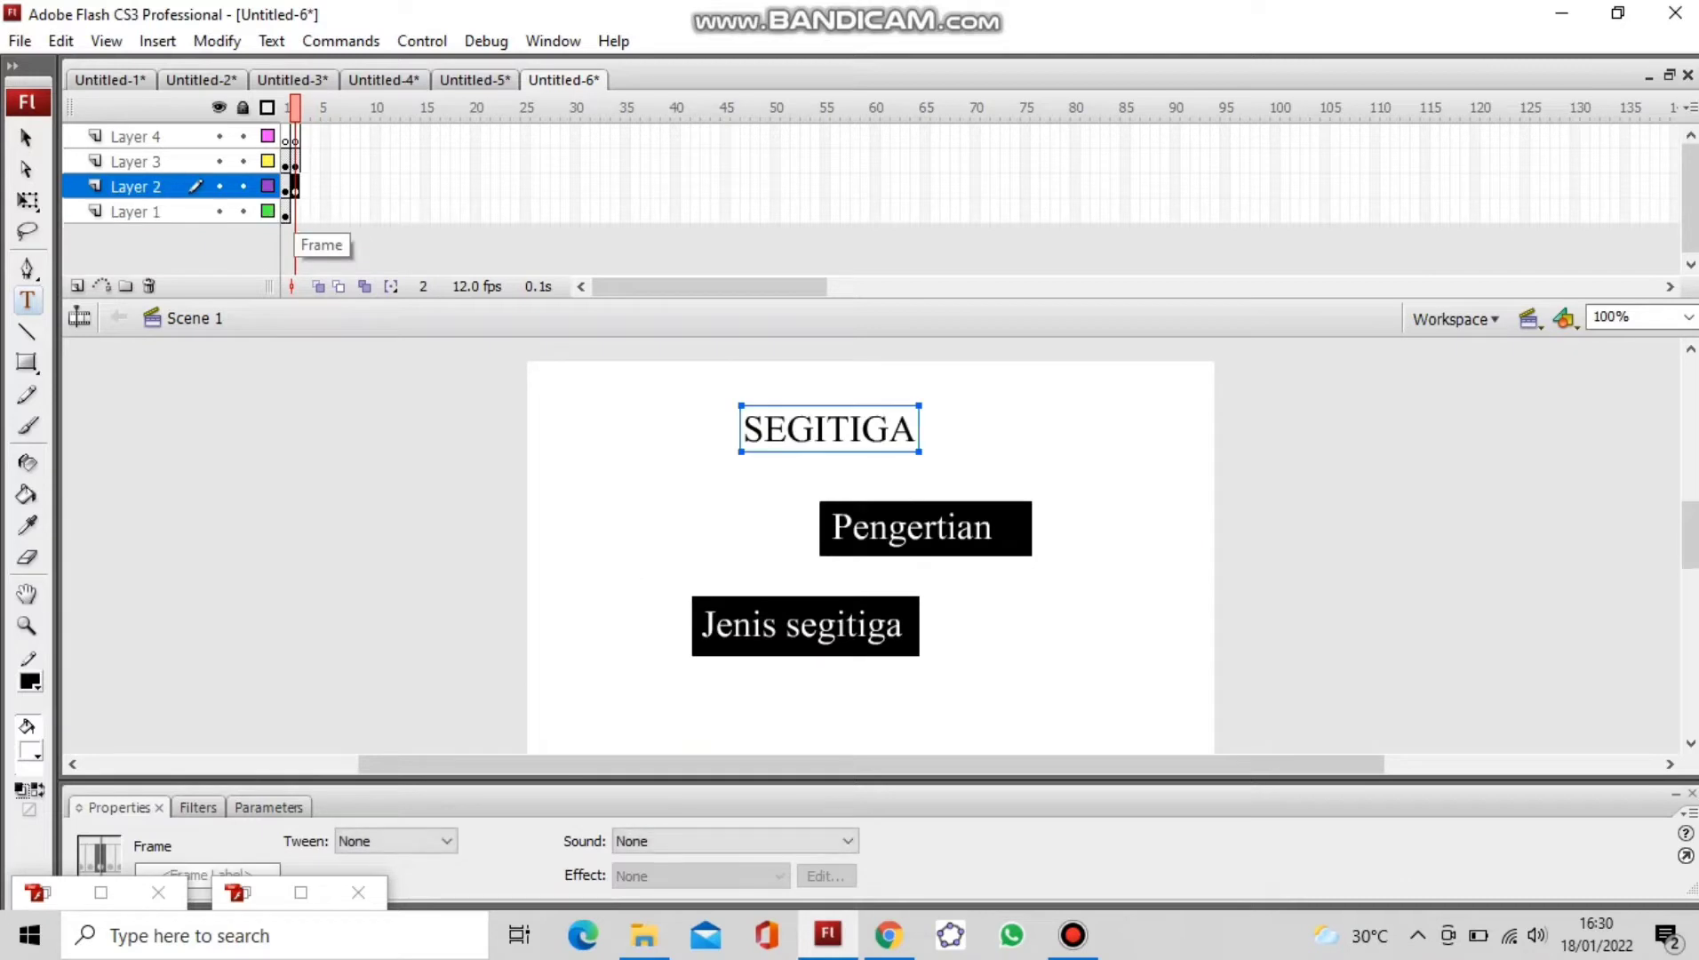
pyautogui.click(295, 212)
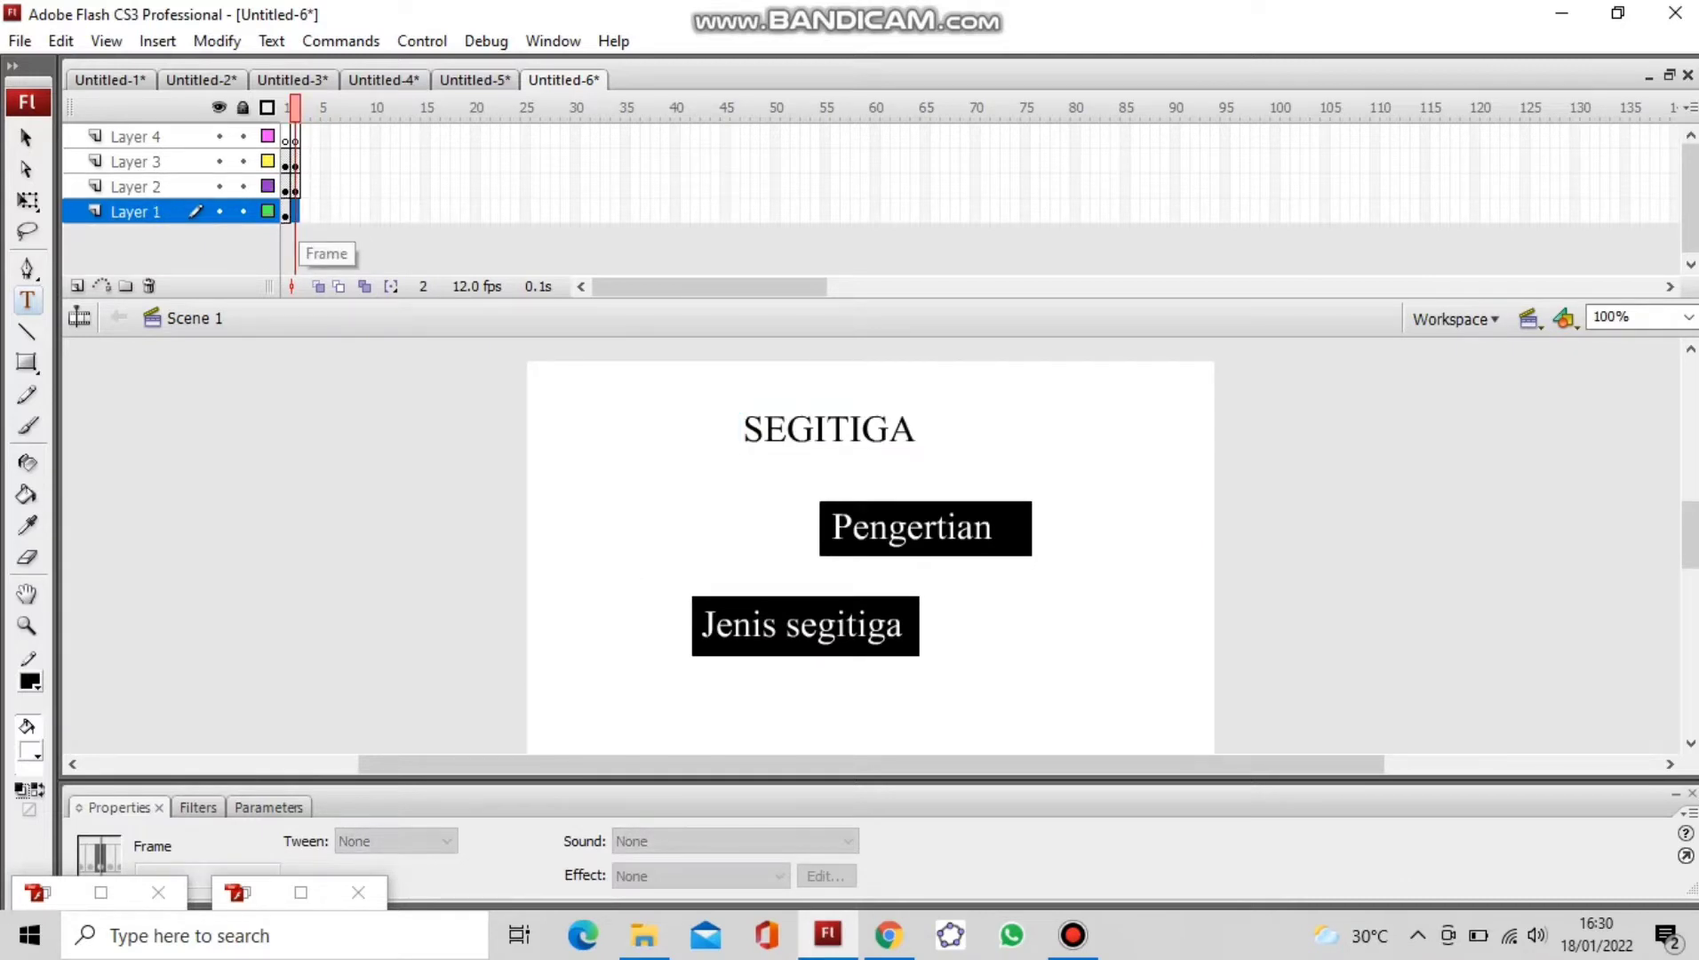
pyautogui.rightClick(313, 193)
pyautogui.click(295, 211)
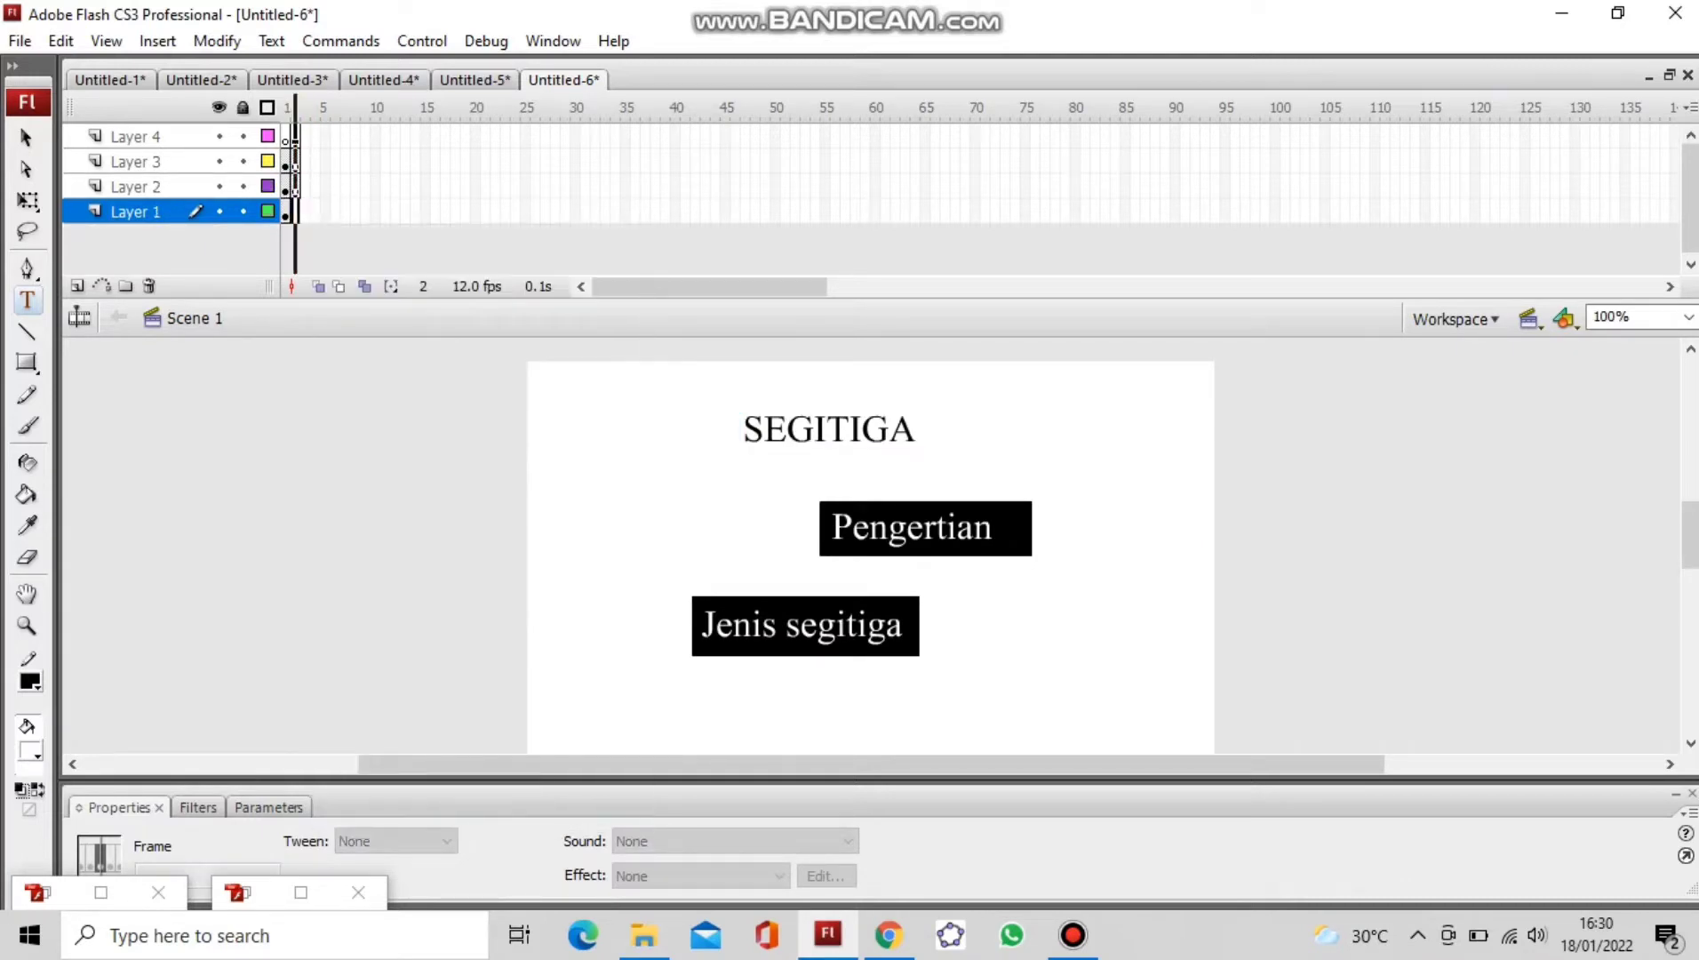
pyautogui.rightClick(295, 218)
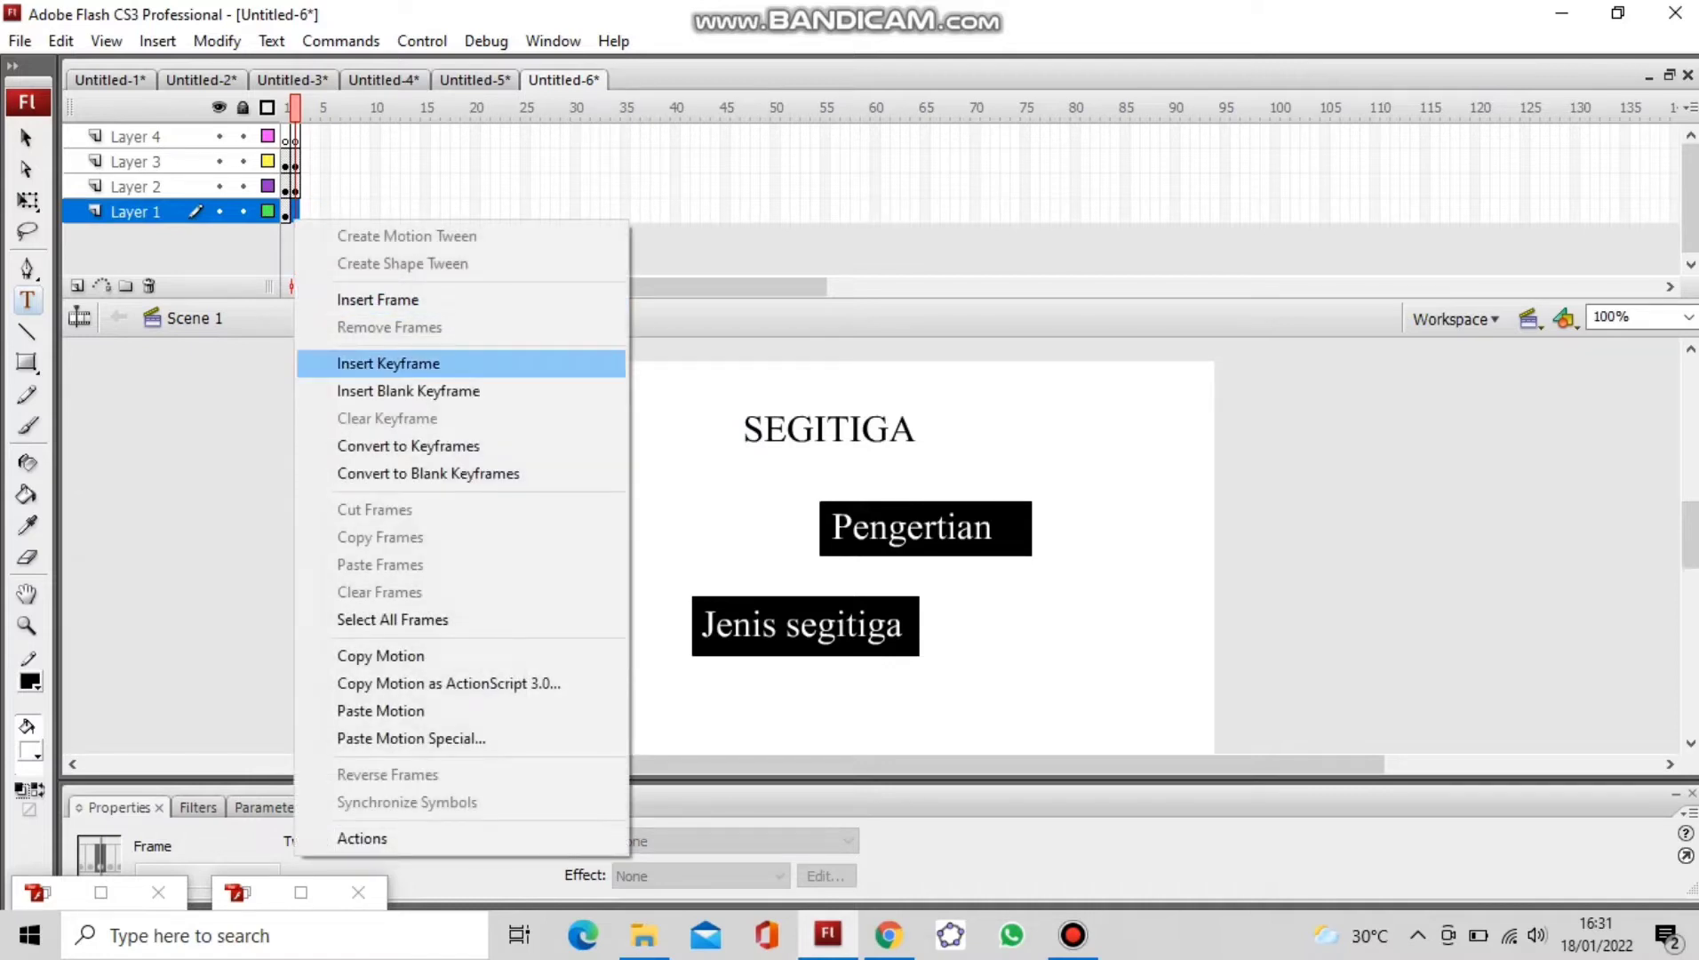
pyautogui.click(388, 363)
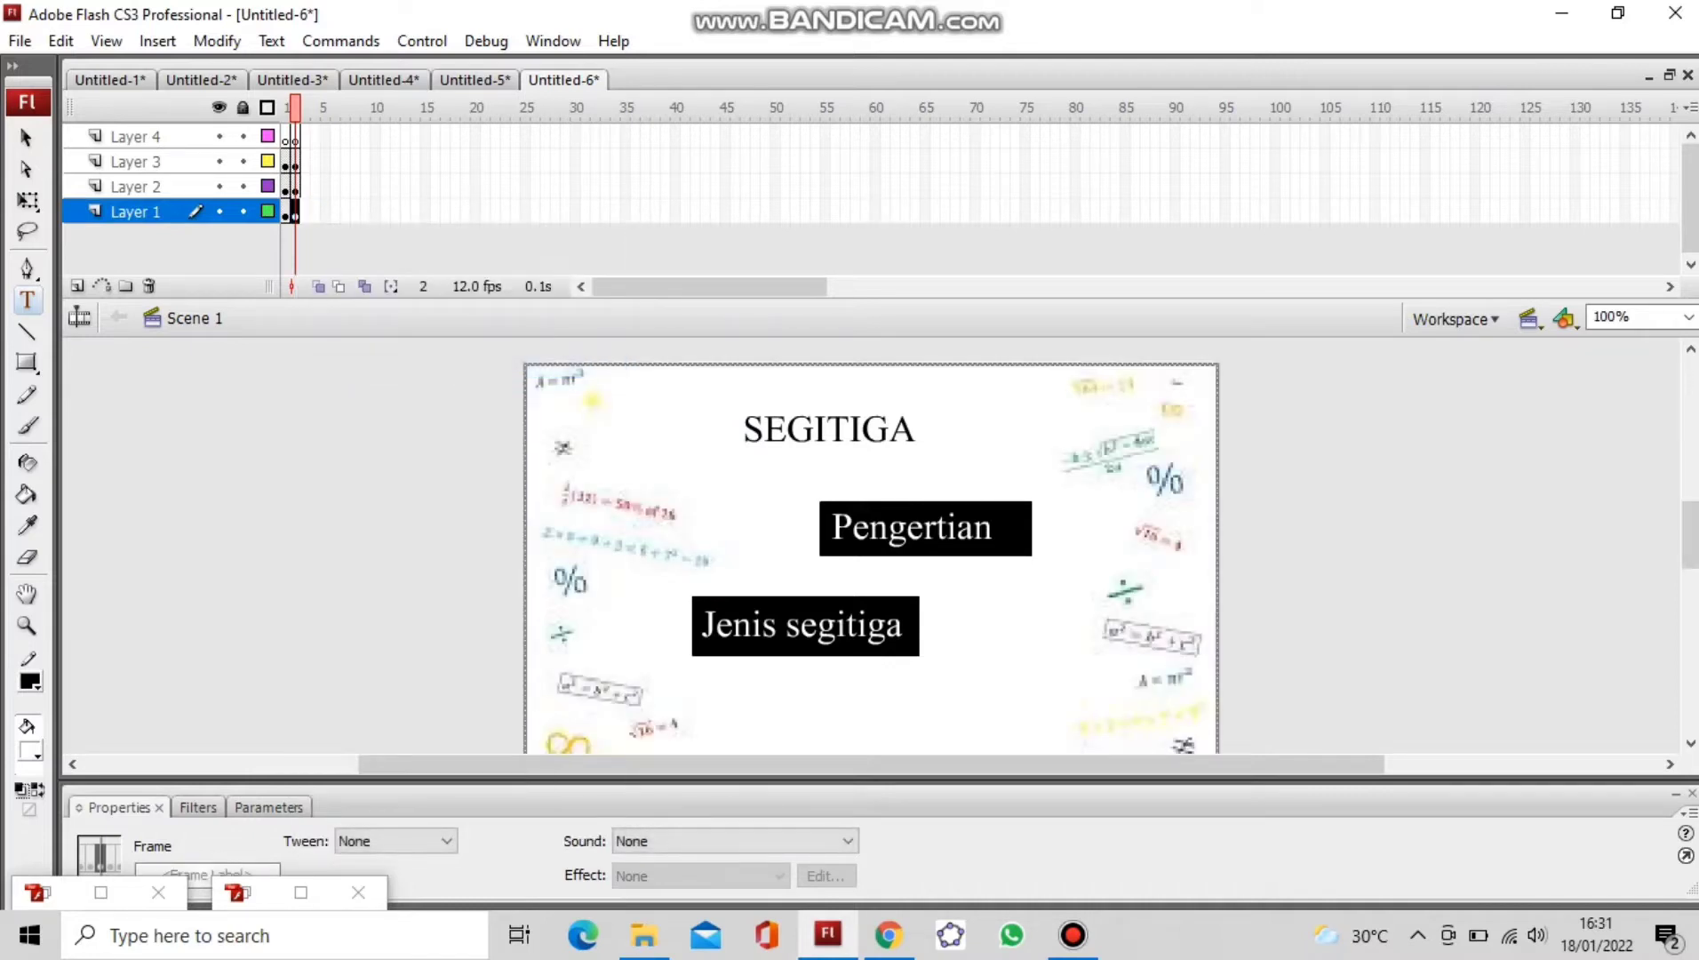
# Step: Delete the Pengertian and Jenis segitiga buttons with their labels from frame 2 of Layer 3, and lock Layers 1 and 2
pyautogui.click(295, 163)
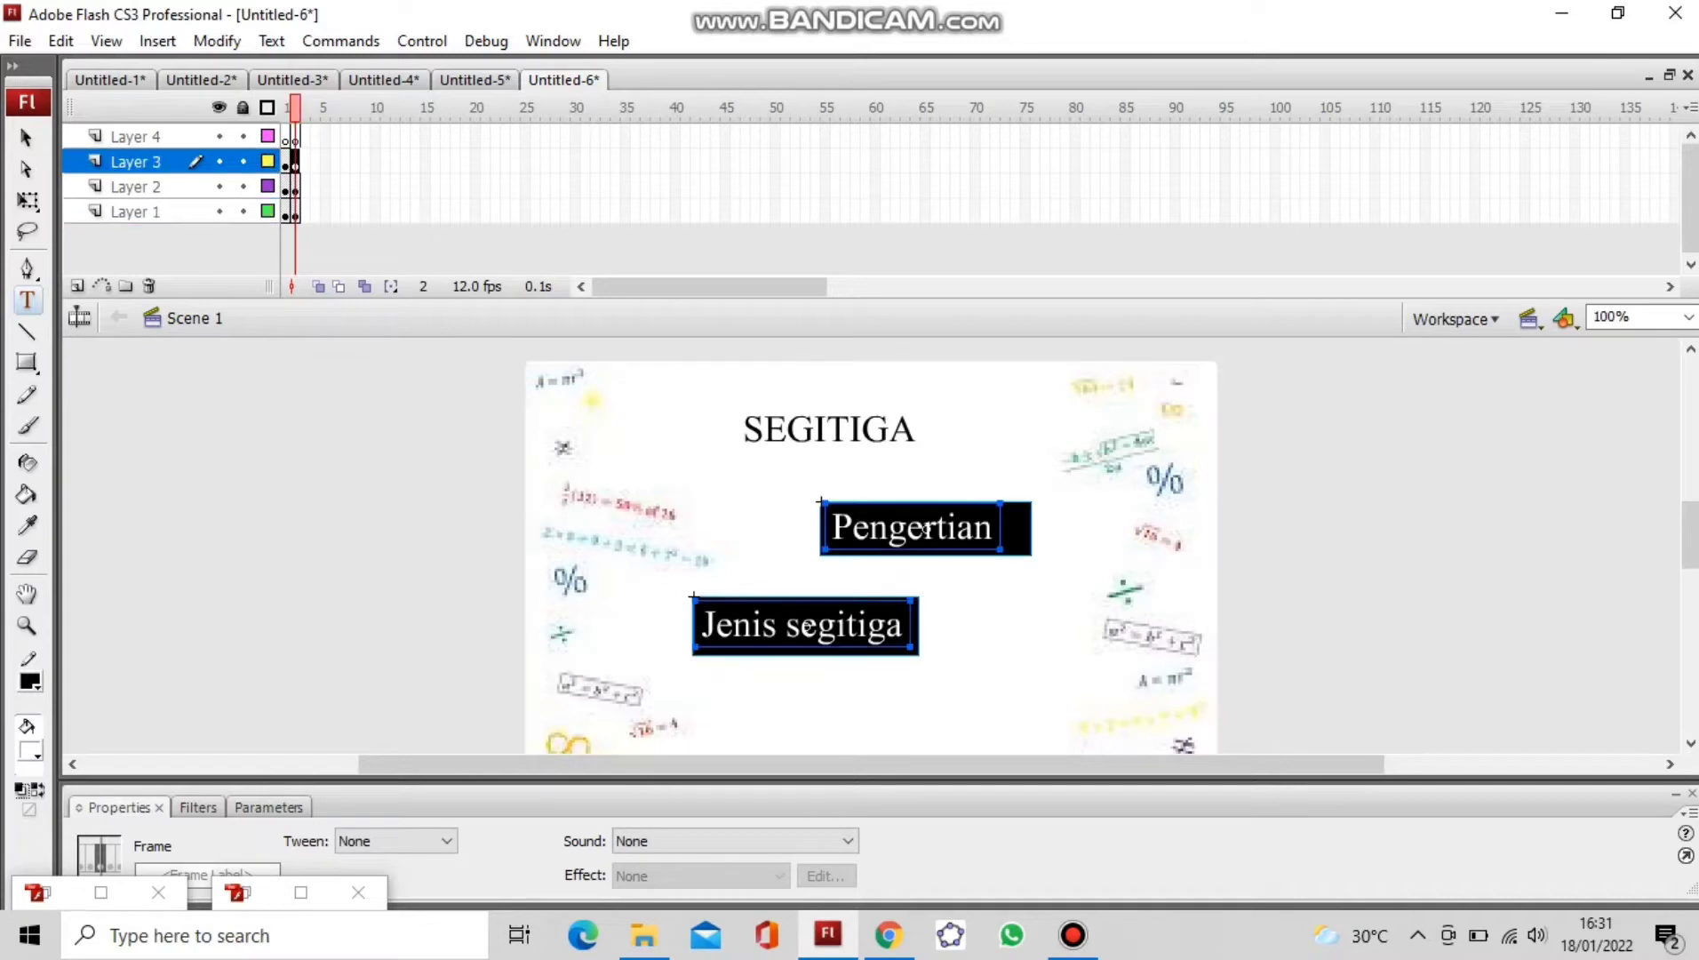
pyautogui.press('Delete')
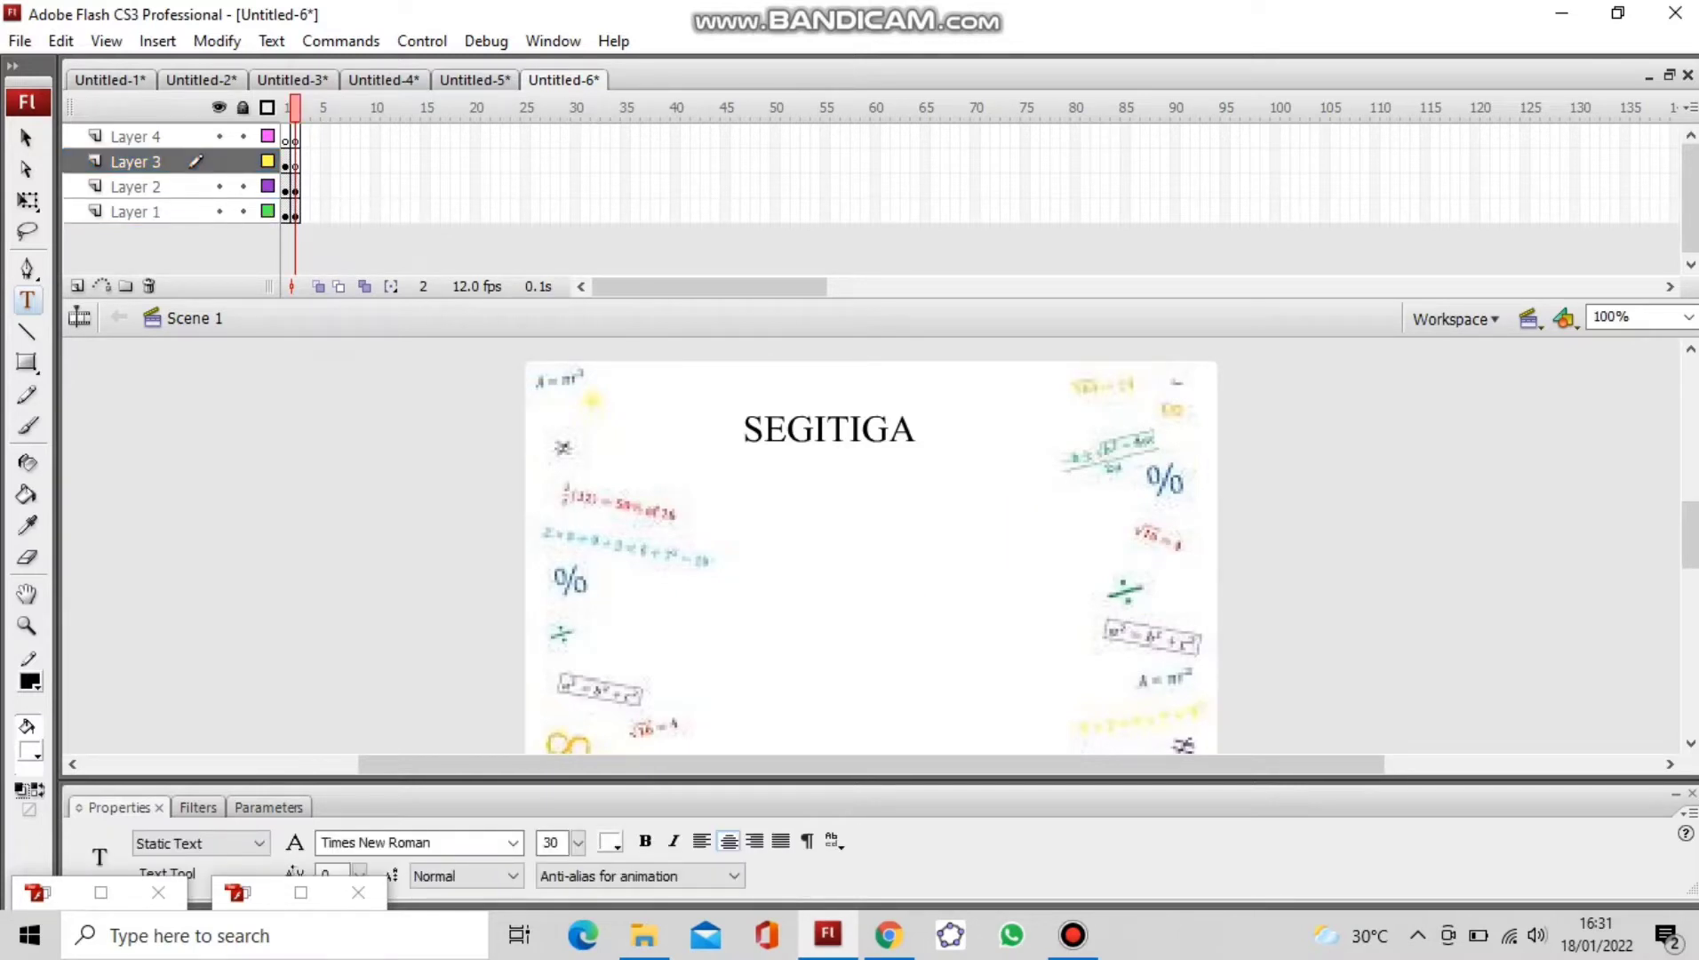
pyautogui.click(242, 212)
pyautogui.click(243, 186)
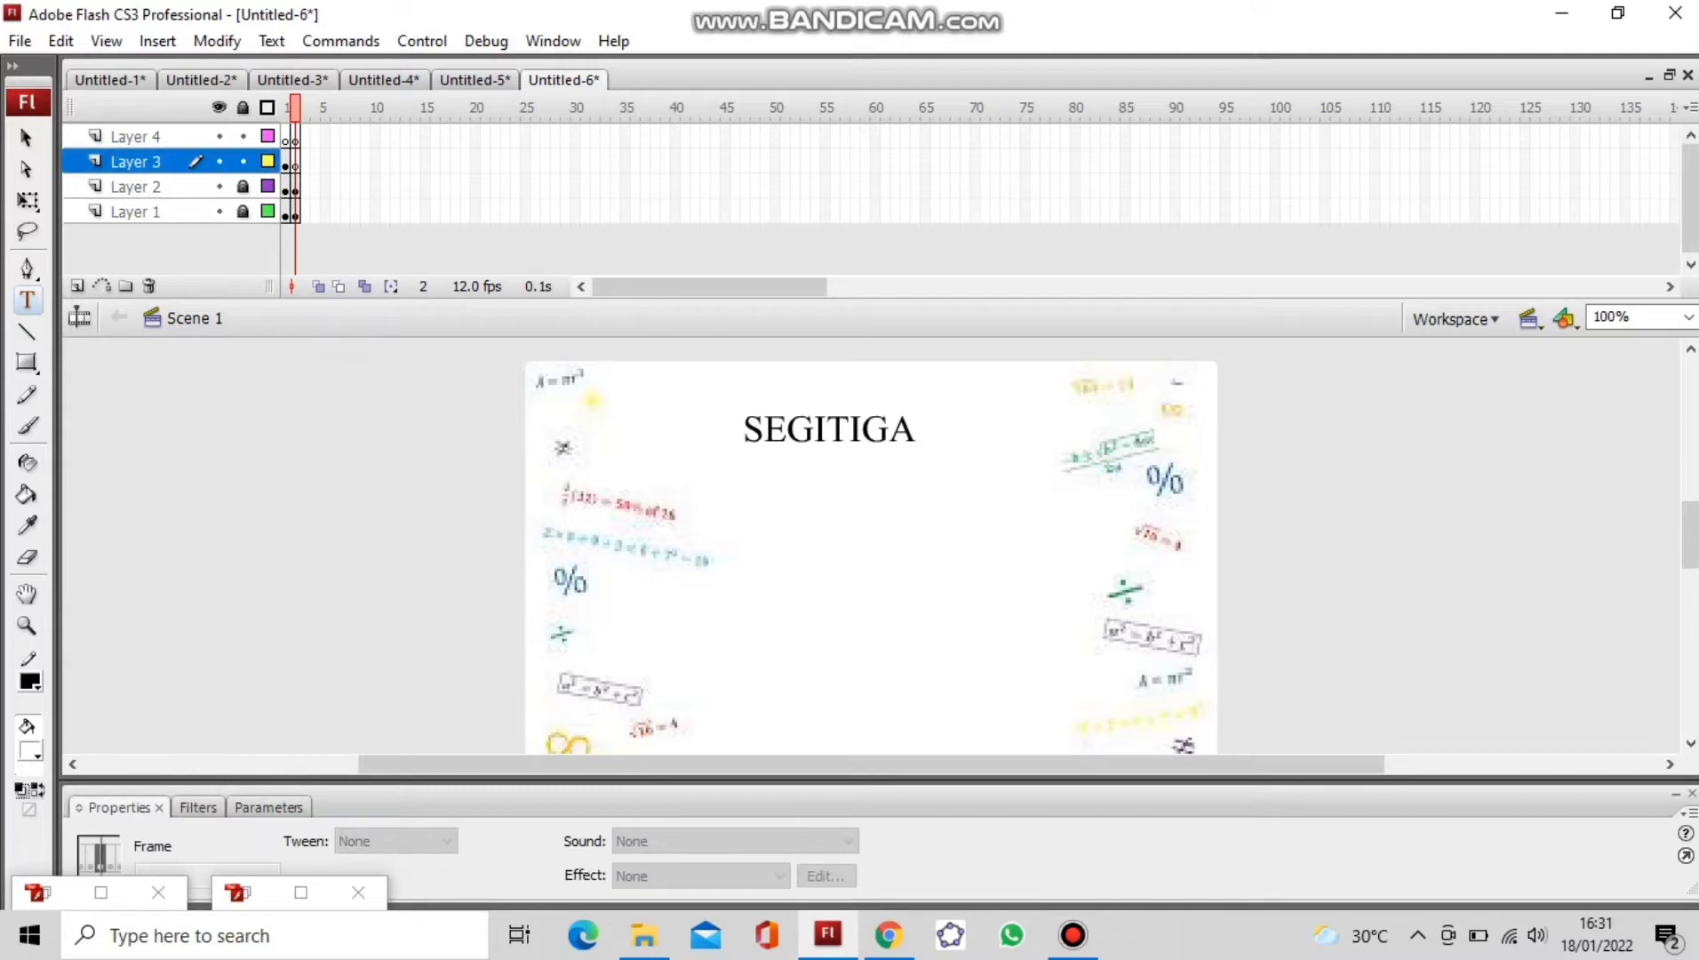
pyautogui.click(295, 138)
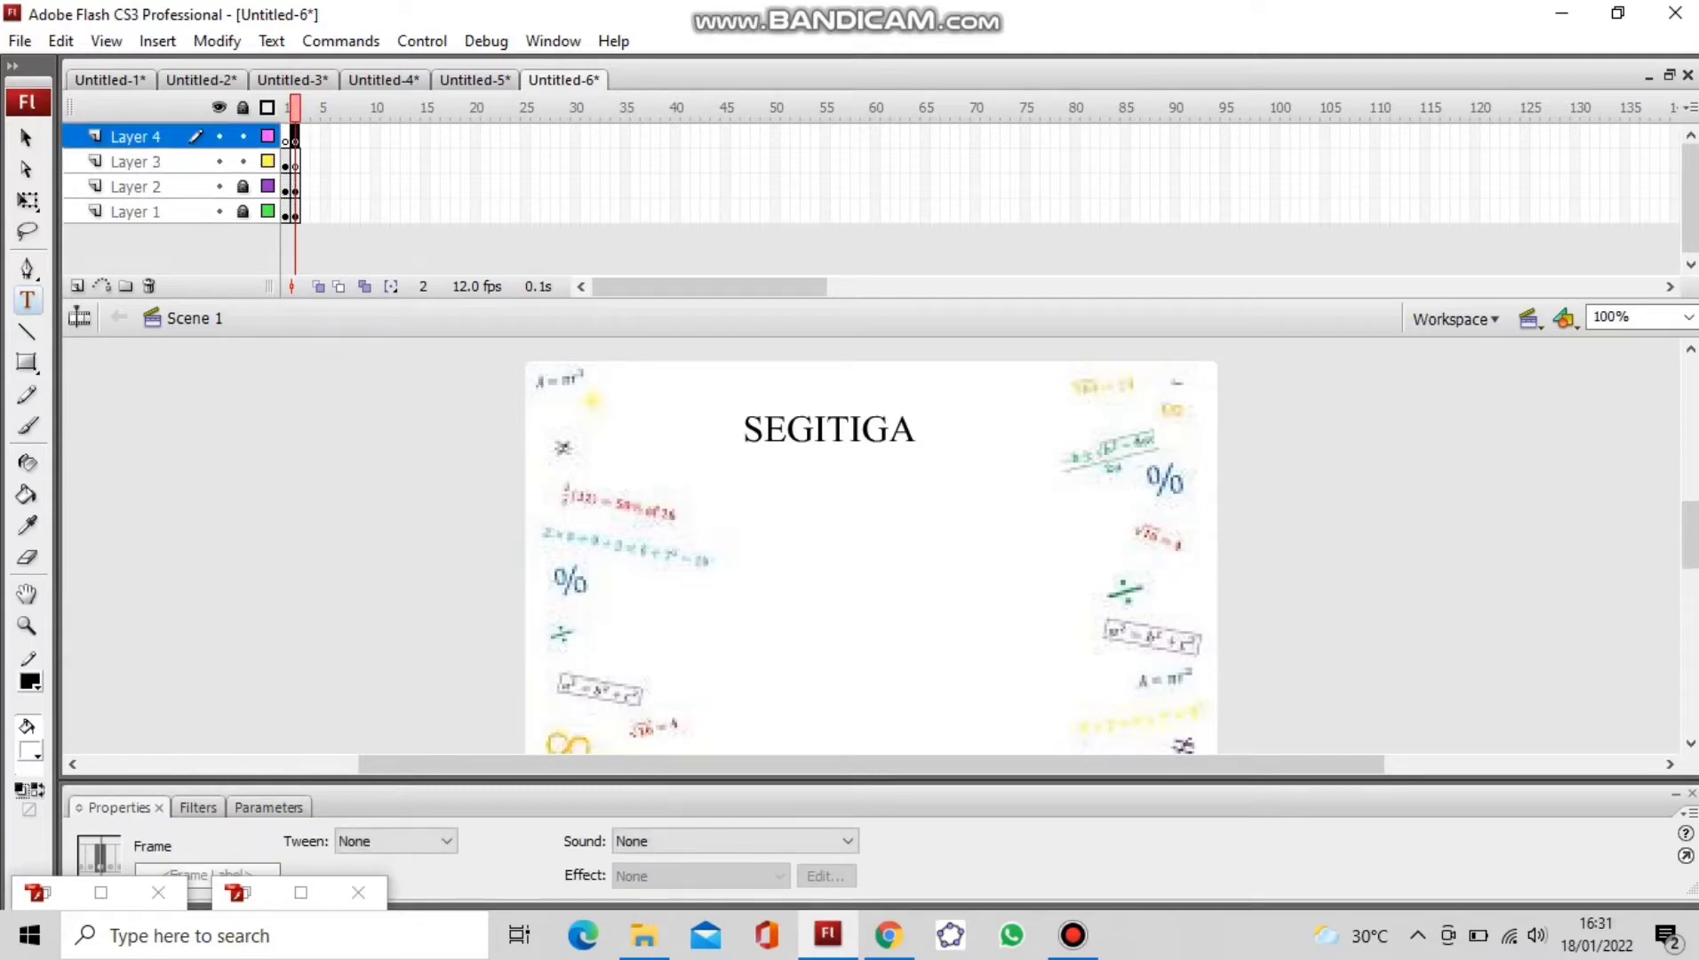
pyautogui.click(295, 163)
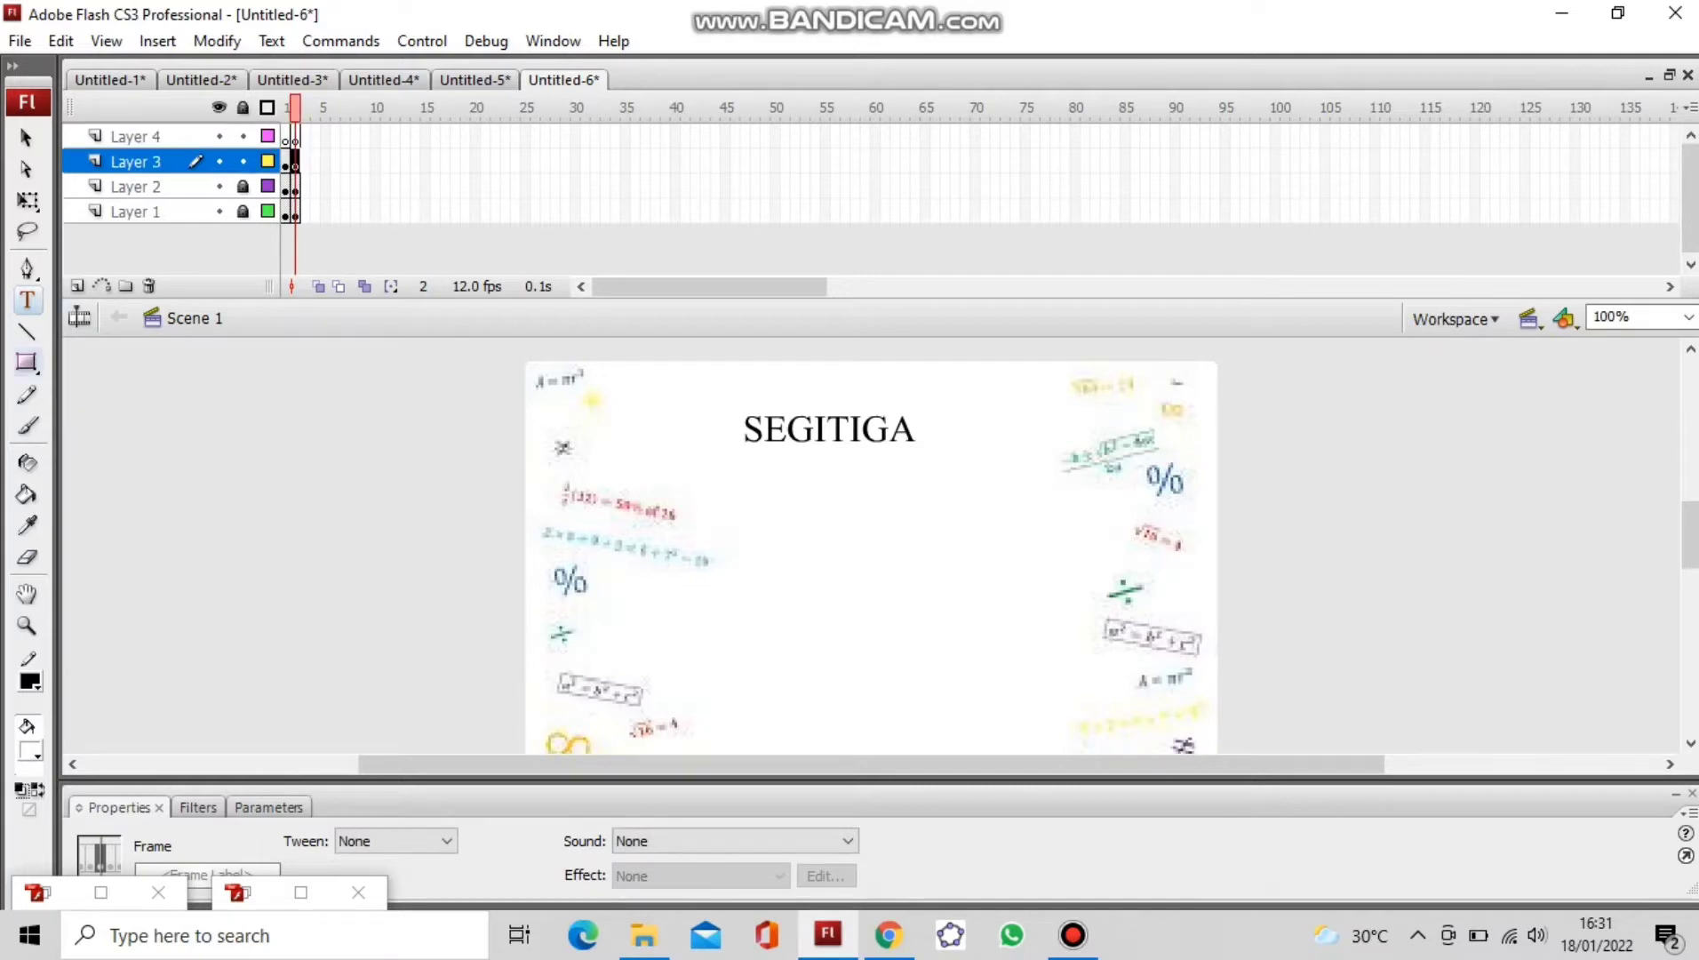
pyautogui.click(27, 361)
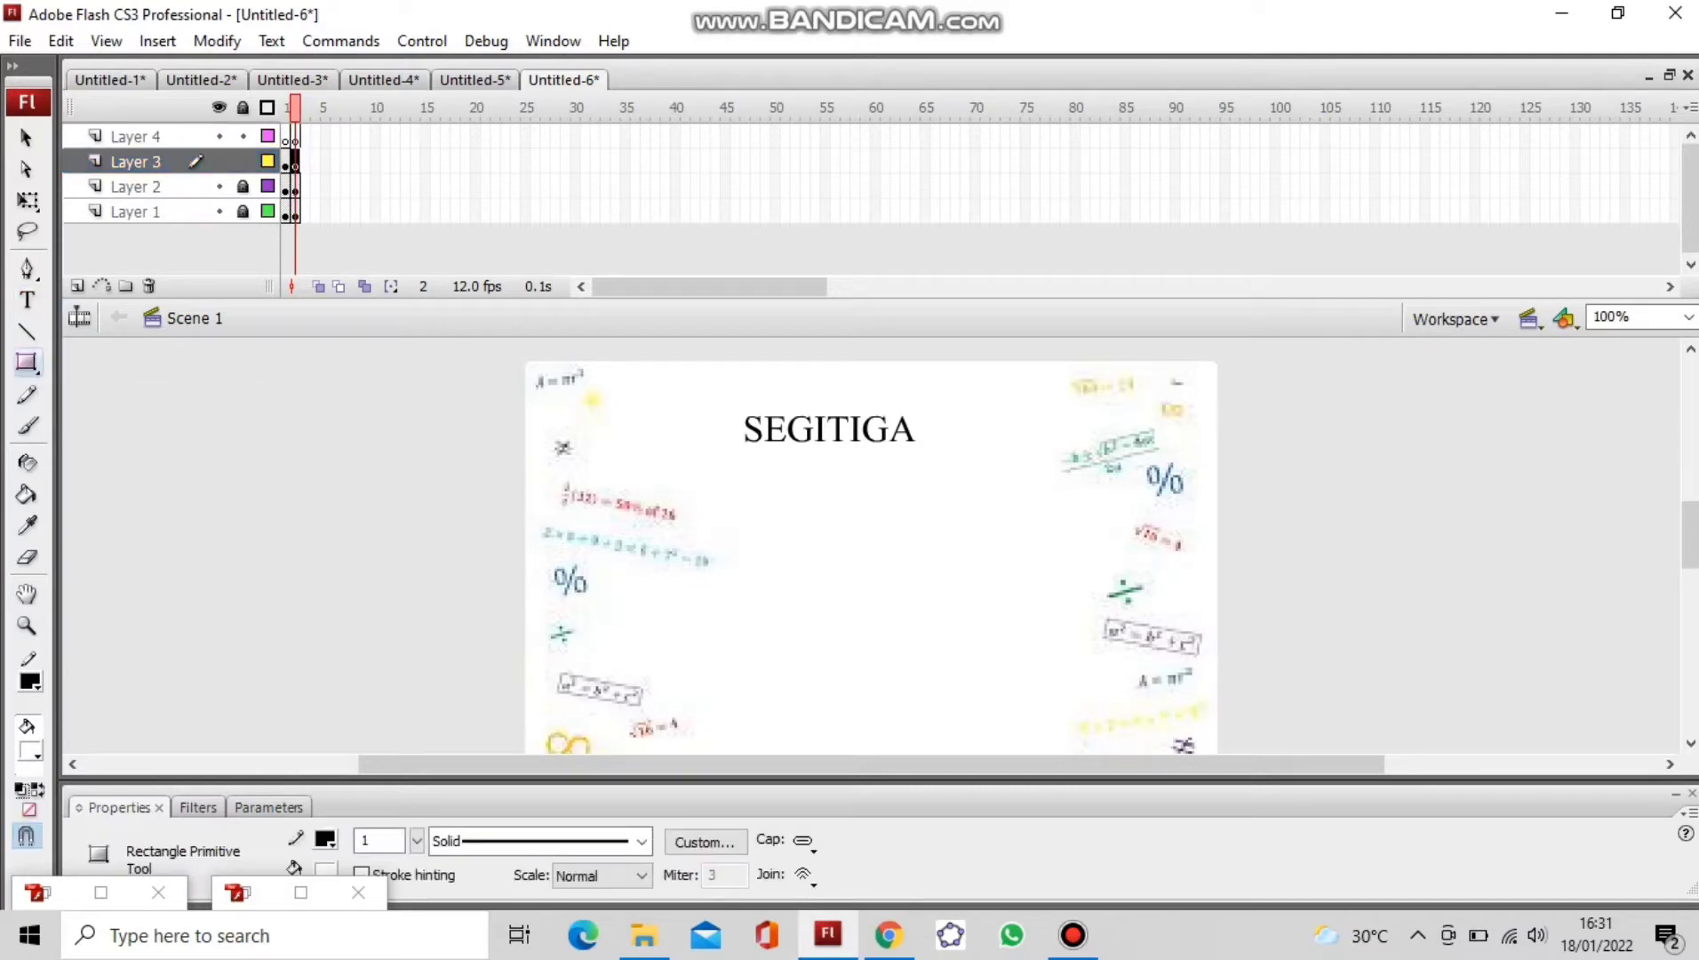
pyautogui.moveTo(620, 584); pyautogui.dragTo(792, 631)
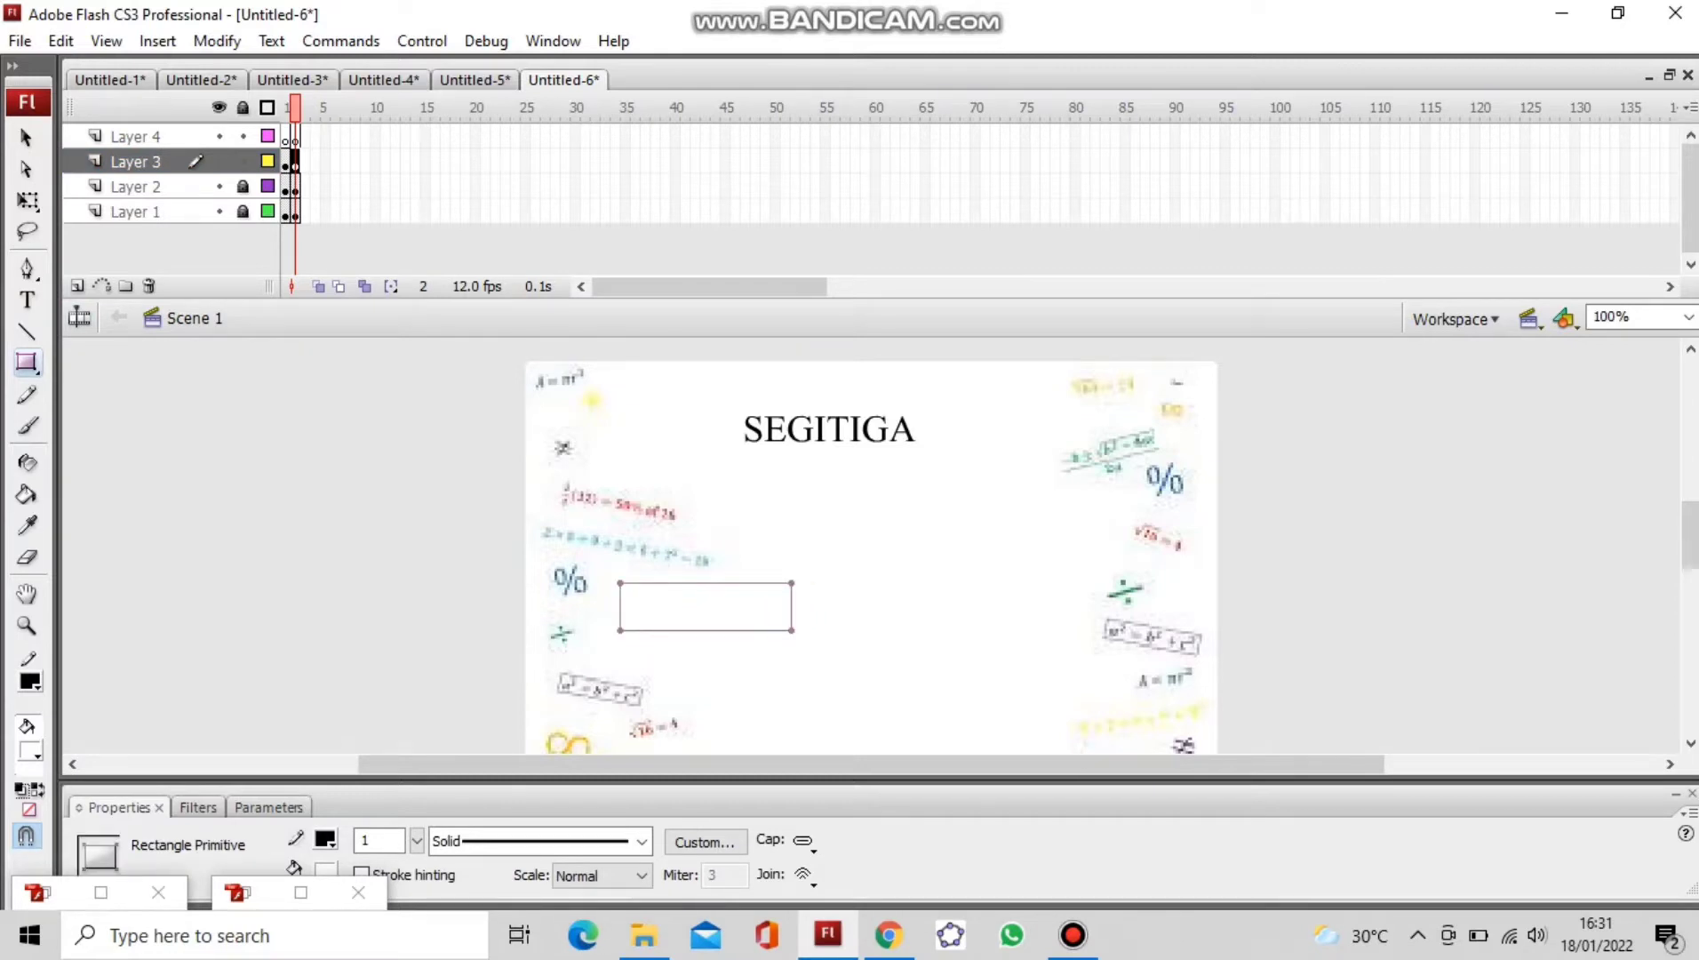
pyautogui.press('Delete')
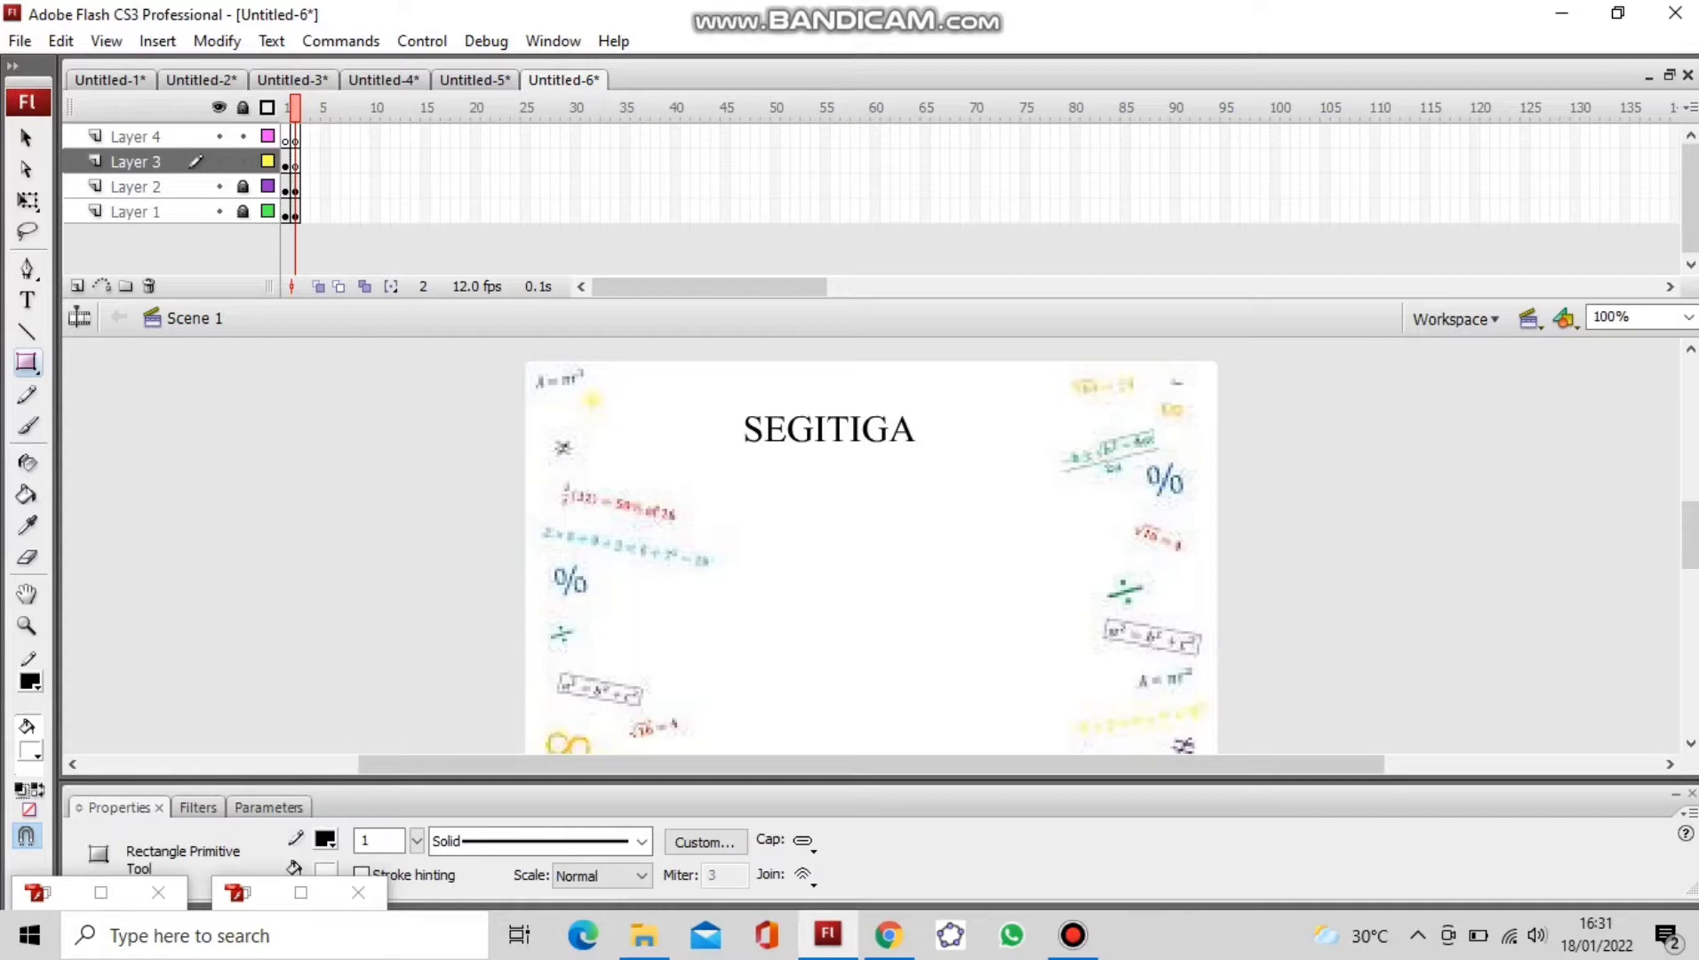
# Step: Draw two red rectangle primitives of similar size, one above the other, below the title on frame 2 of Layer 3
pyautogui.click(27, 362)
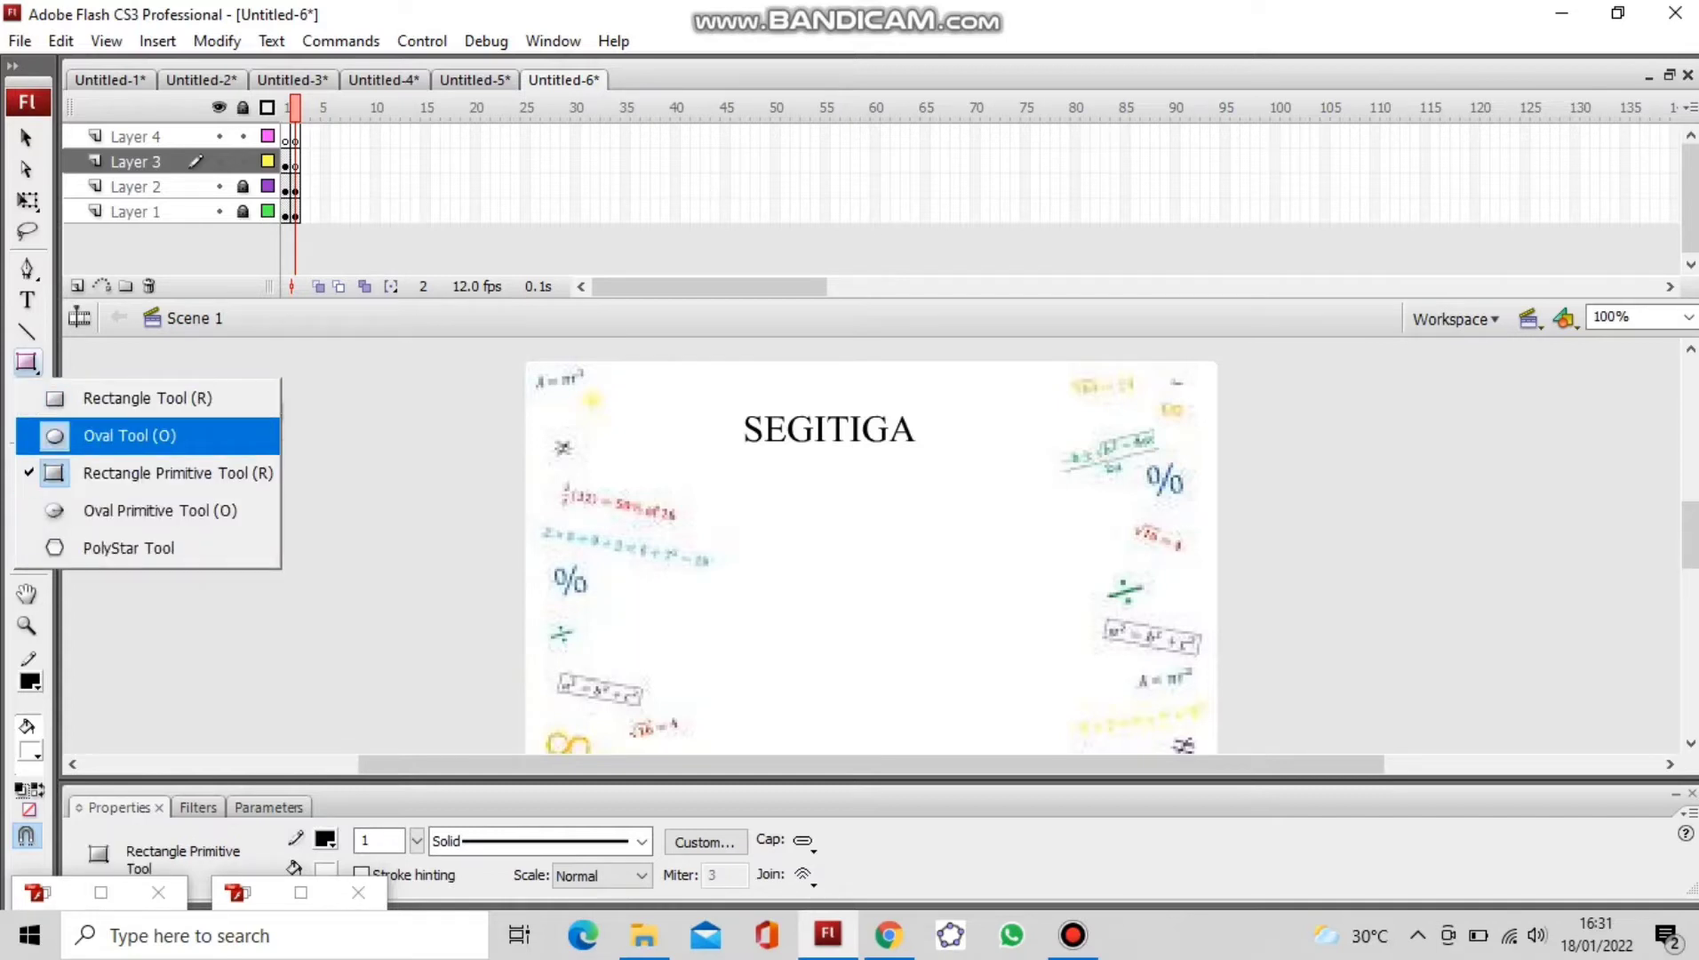
pyautogui.click(151, 472)
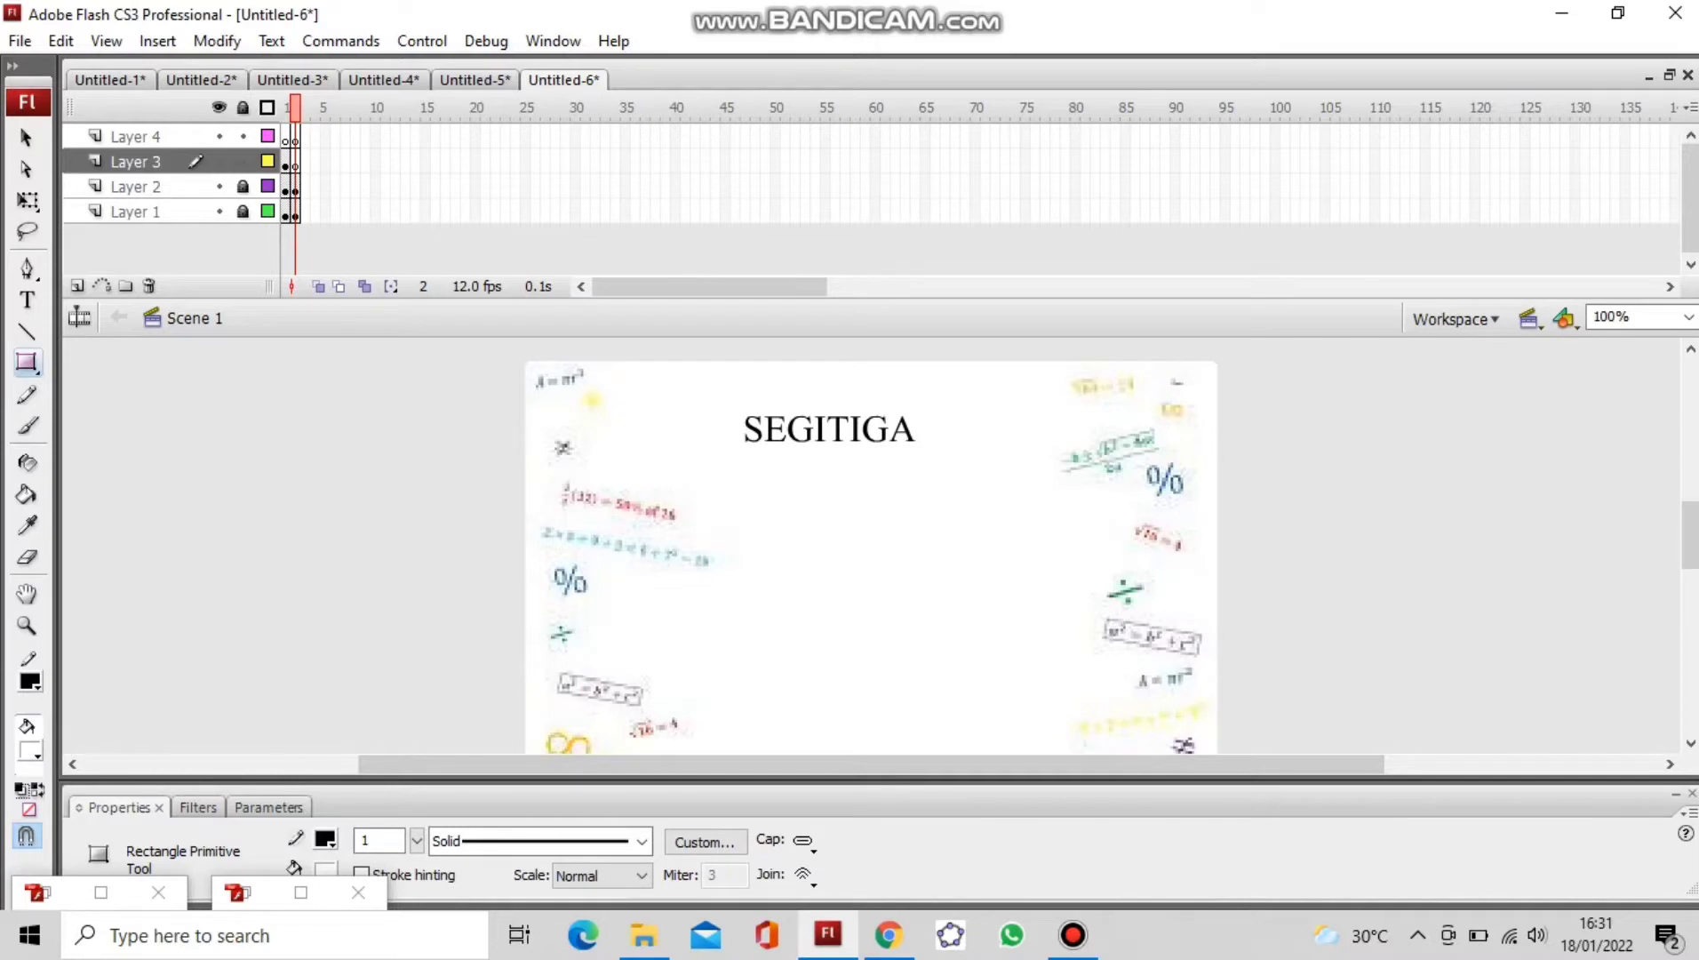
pyautogui.click(30, 751)
pyautogui.click(92, 797)
pyautogui.moveTo(633, 589); pyautogui.dragTo(849, 652)
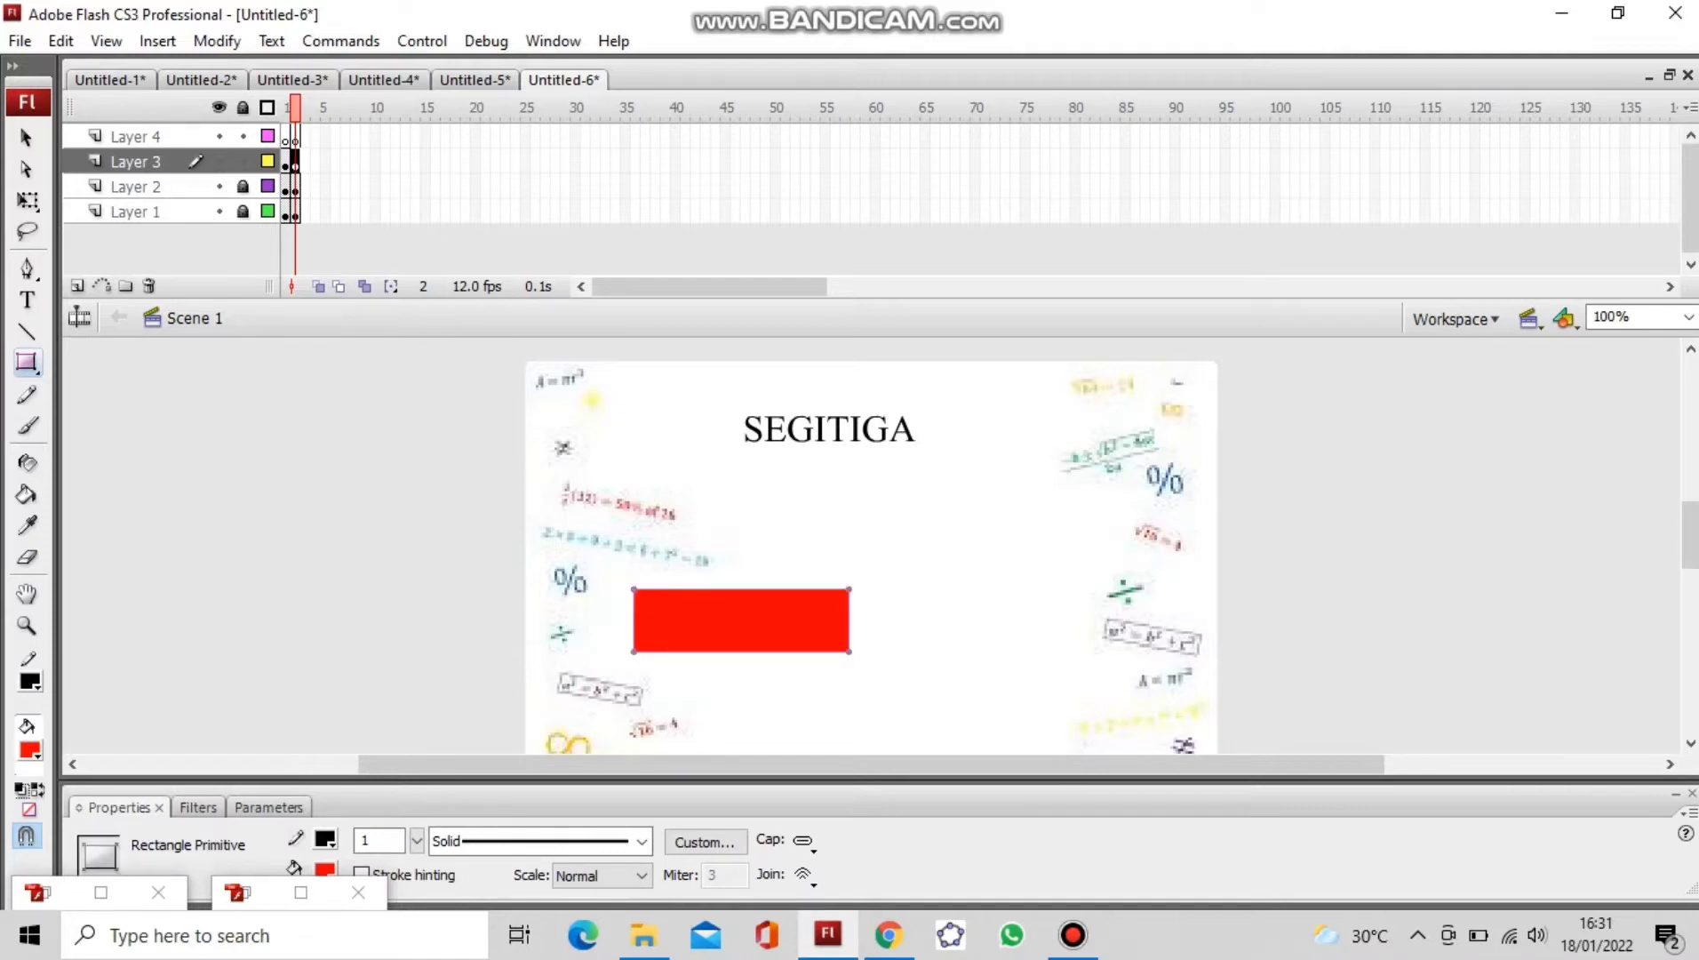
pyautogui.moveTo(636, 681); pyautogui.dragTo(850, 732)
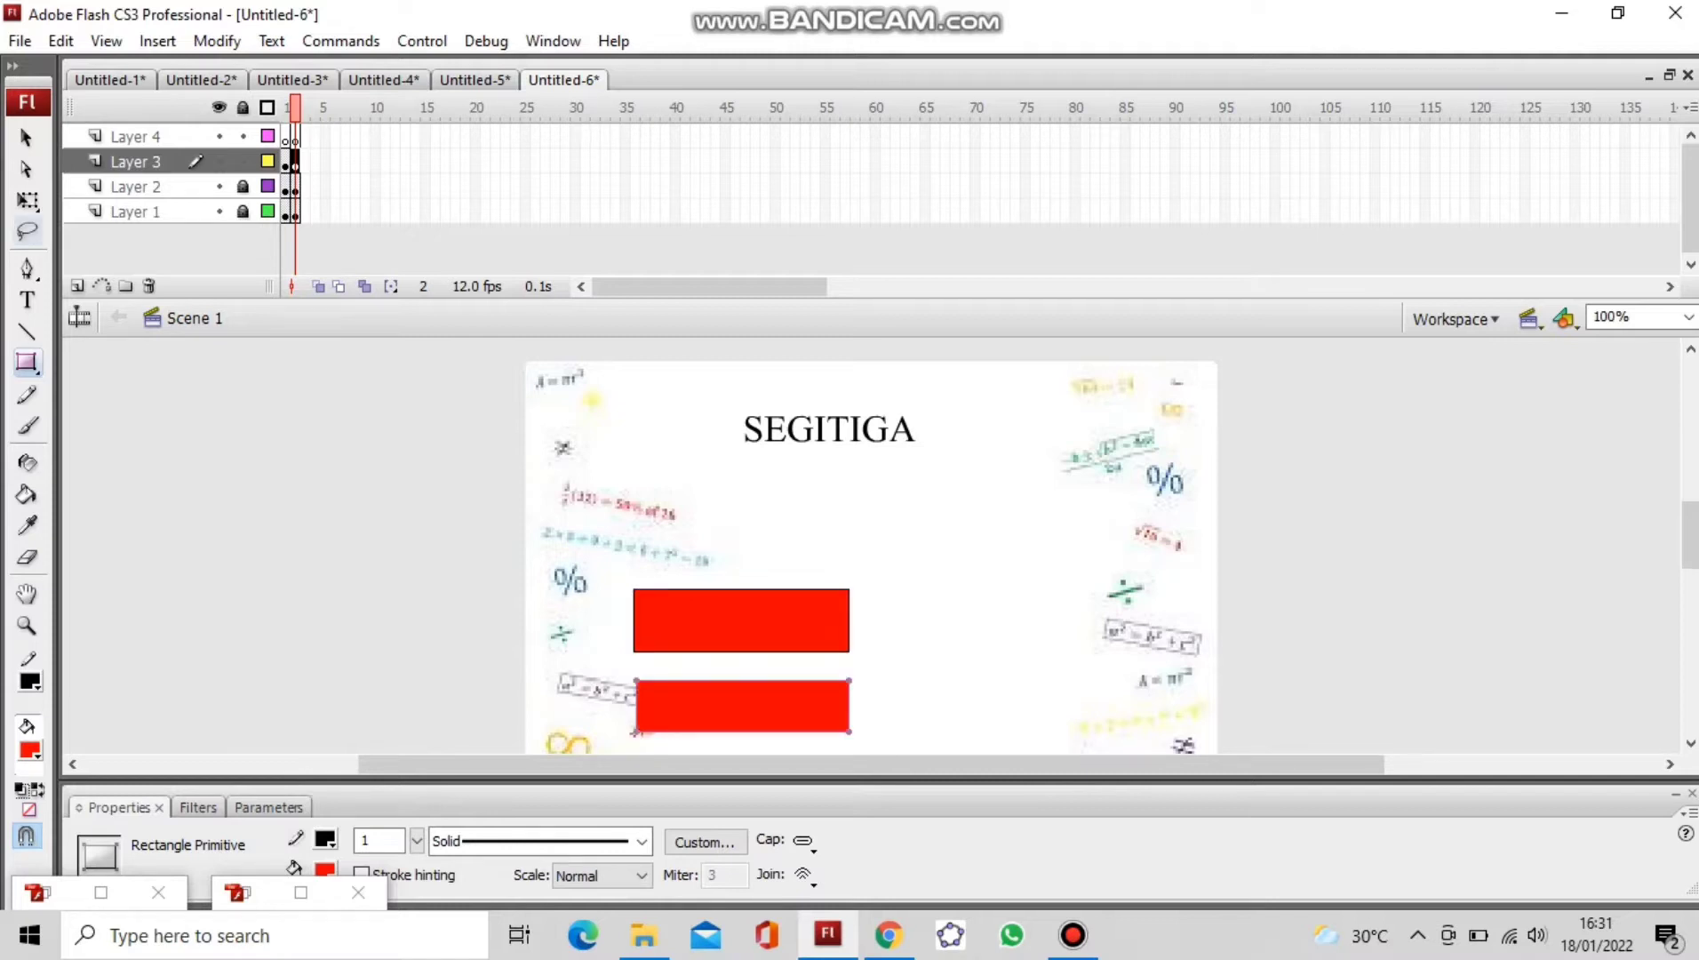
# Step: Narrow both red rectangles slightly from their right edges with Free Transform, and reduce the upper one's height from its bottom edge
pyautogui.click(28, 201)
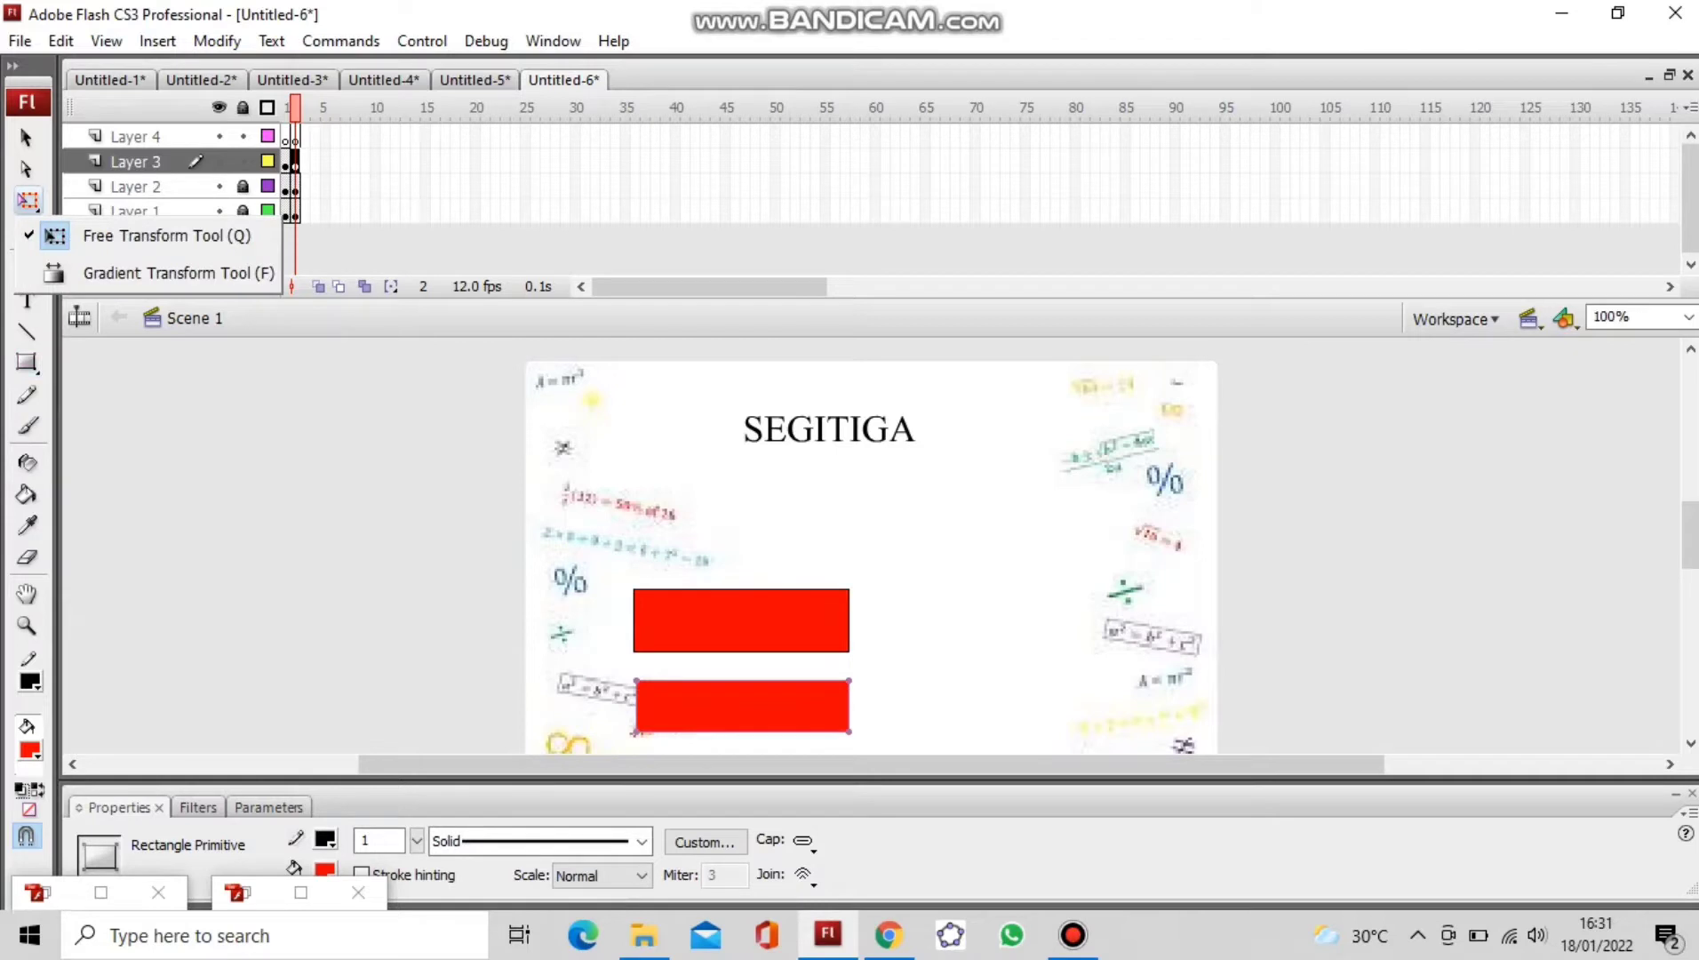
pyautogui.click(28, 201)
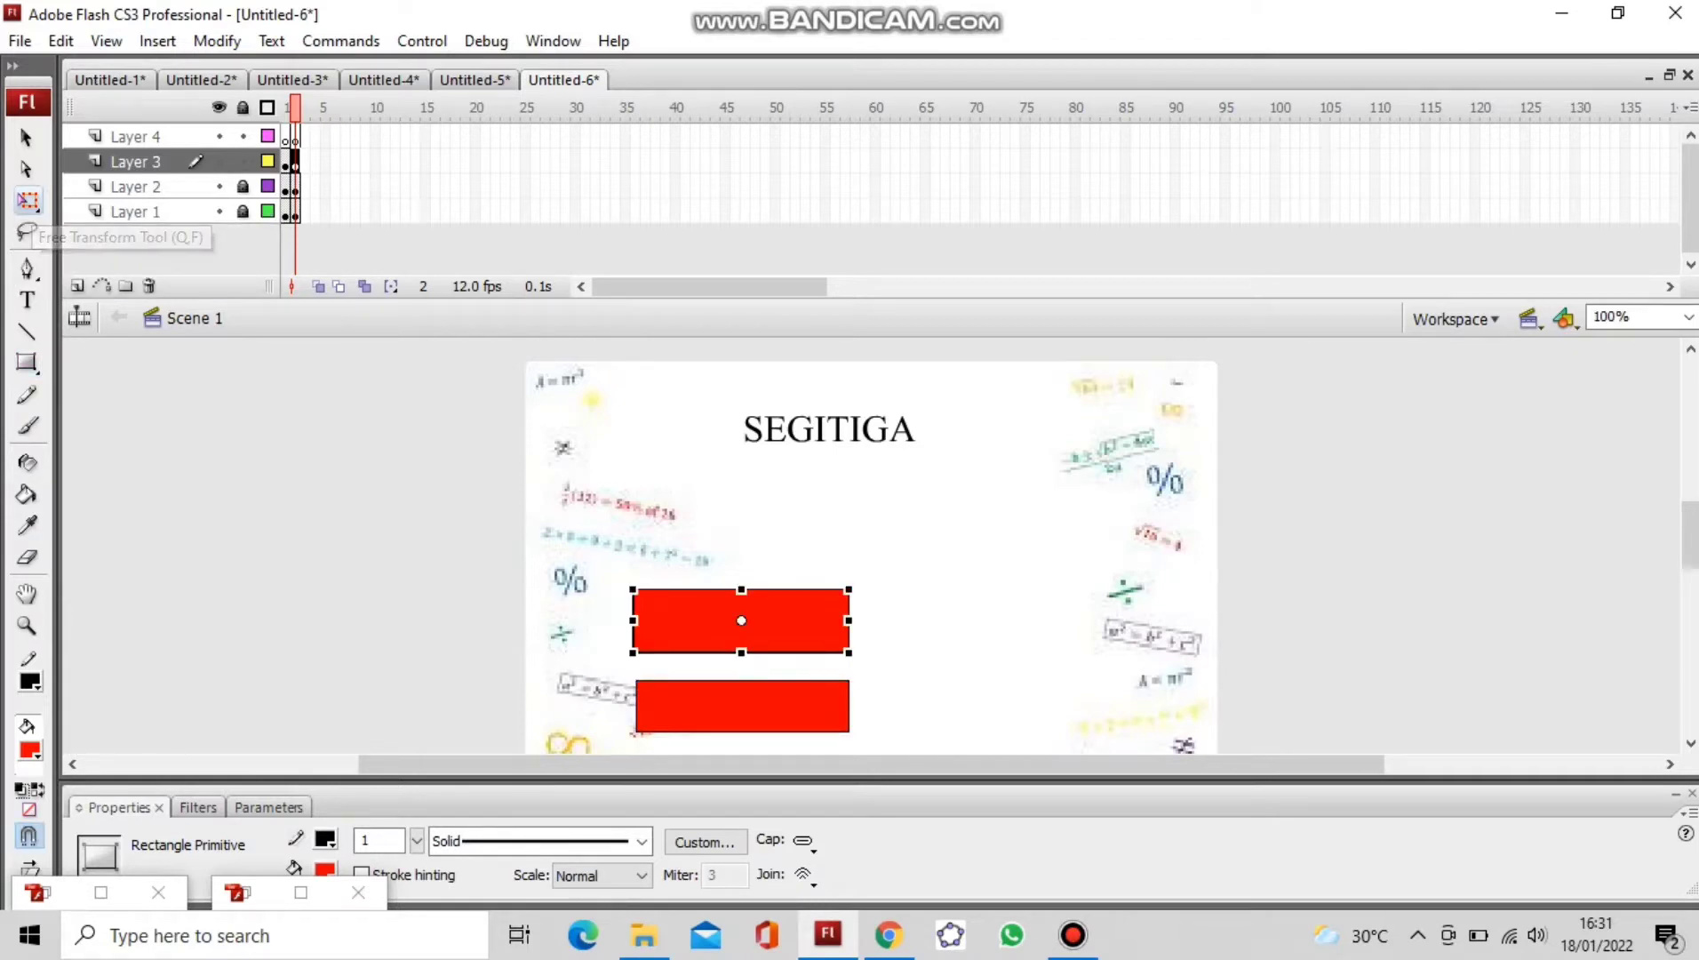
pyautogui.moveTo(848, 620); pyautogui.dragTo(835, 620)
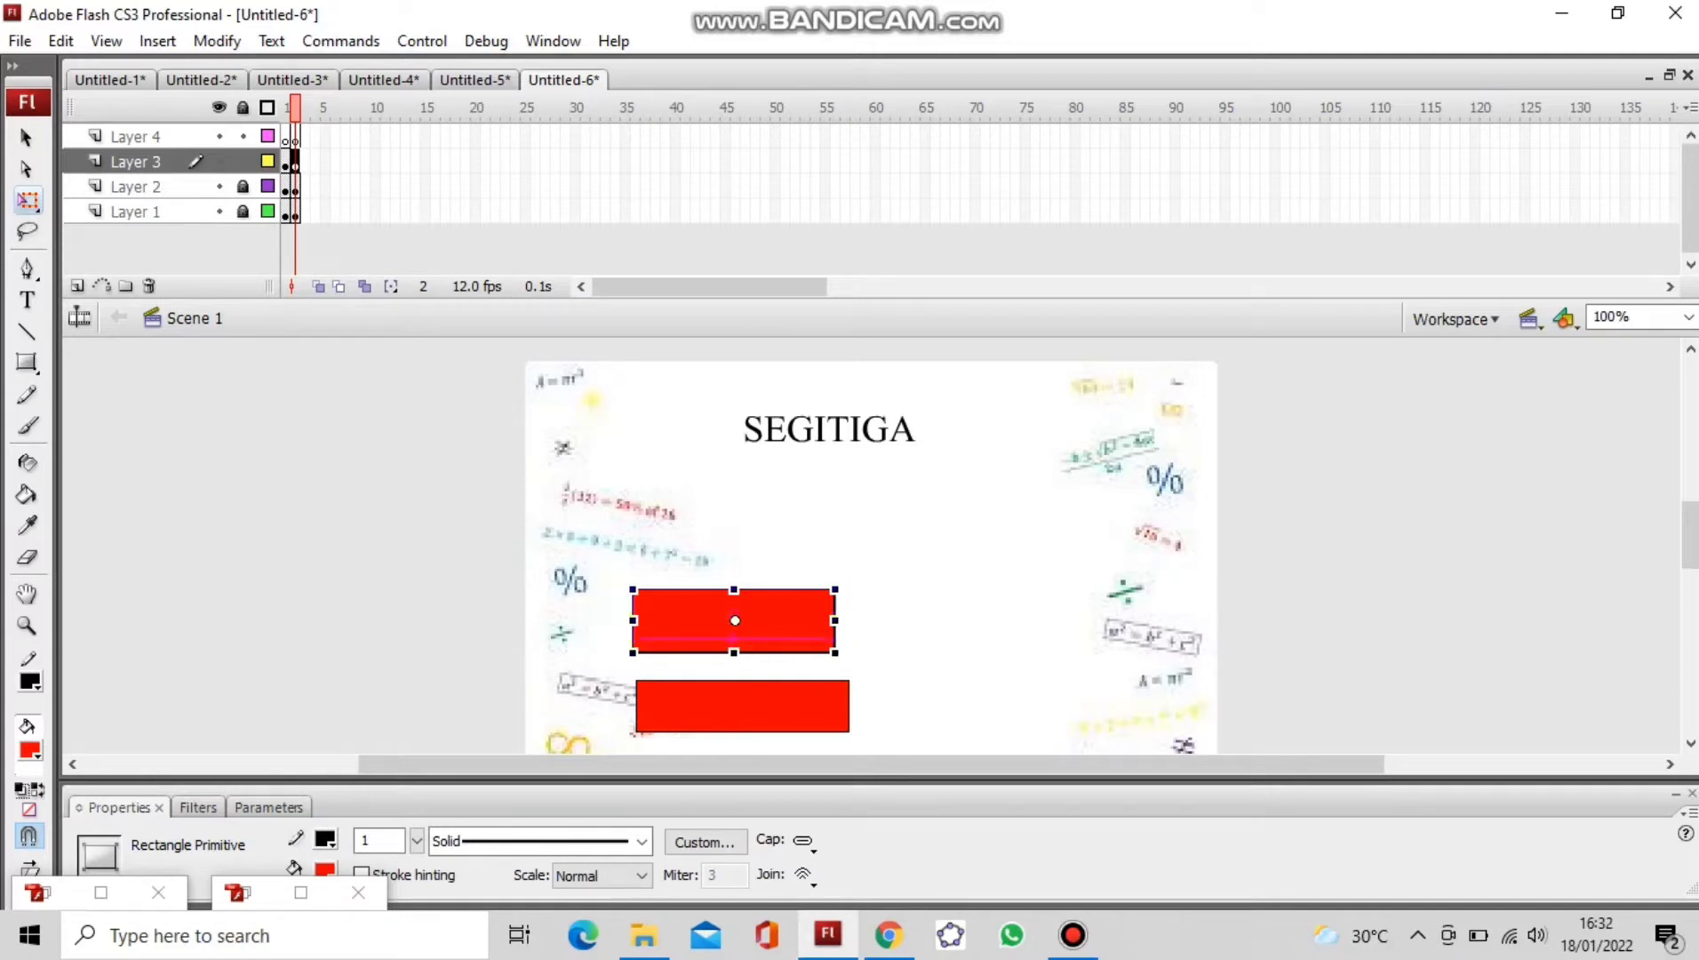
pyautogui.moveTo(734, 652); pyautogui.dragTo(734, 637)
pyautogui.click(742, 707)
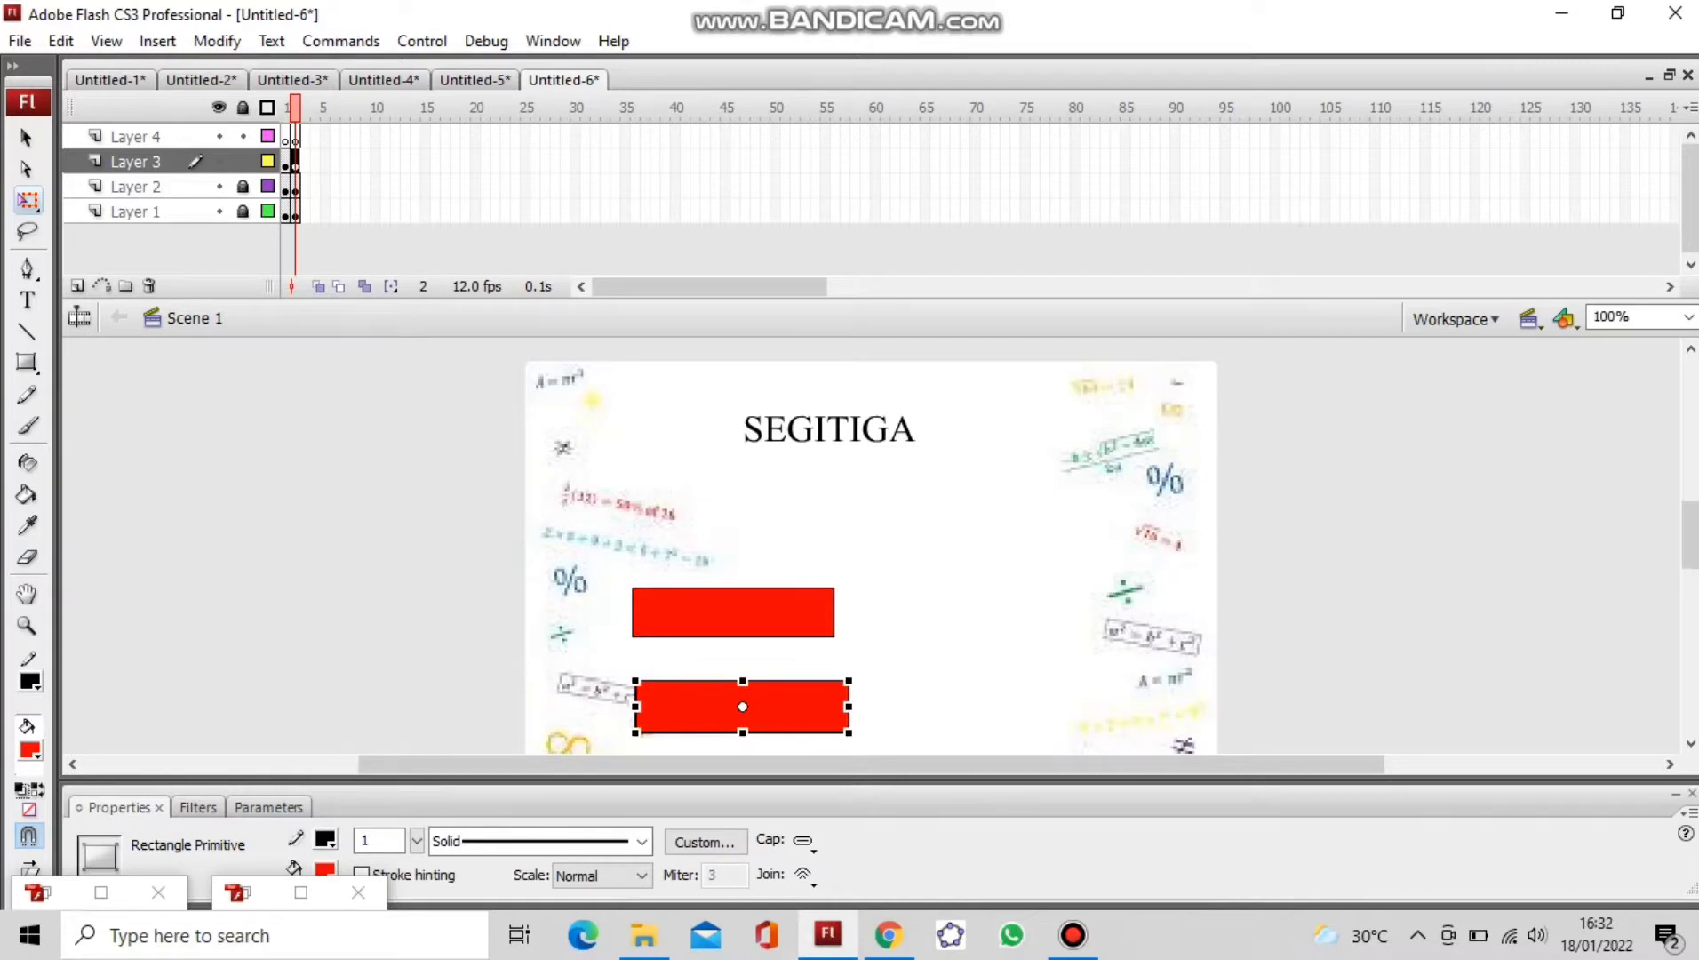
pyautogui.moveTo(848, 707); pyautogui.dragTo(835, 706)
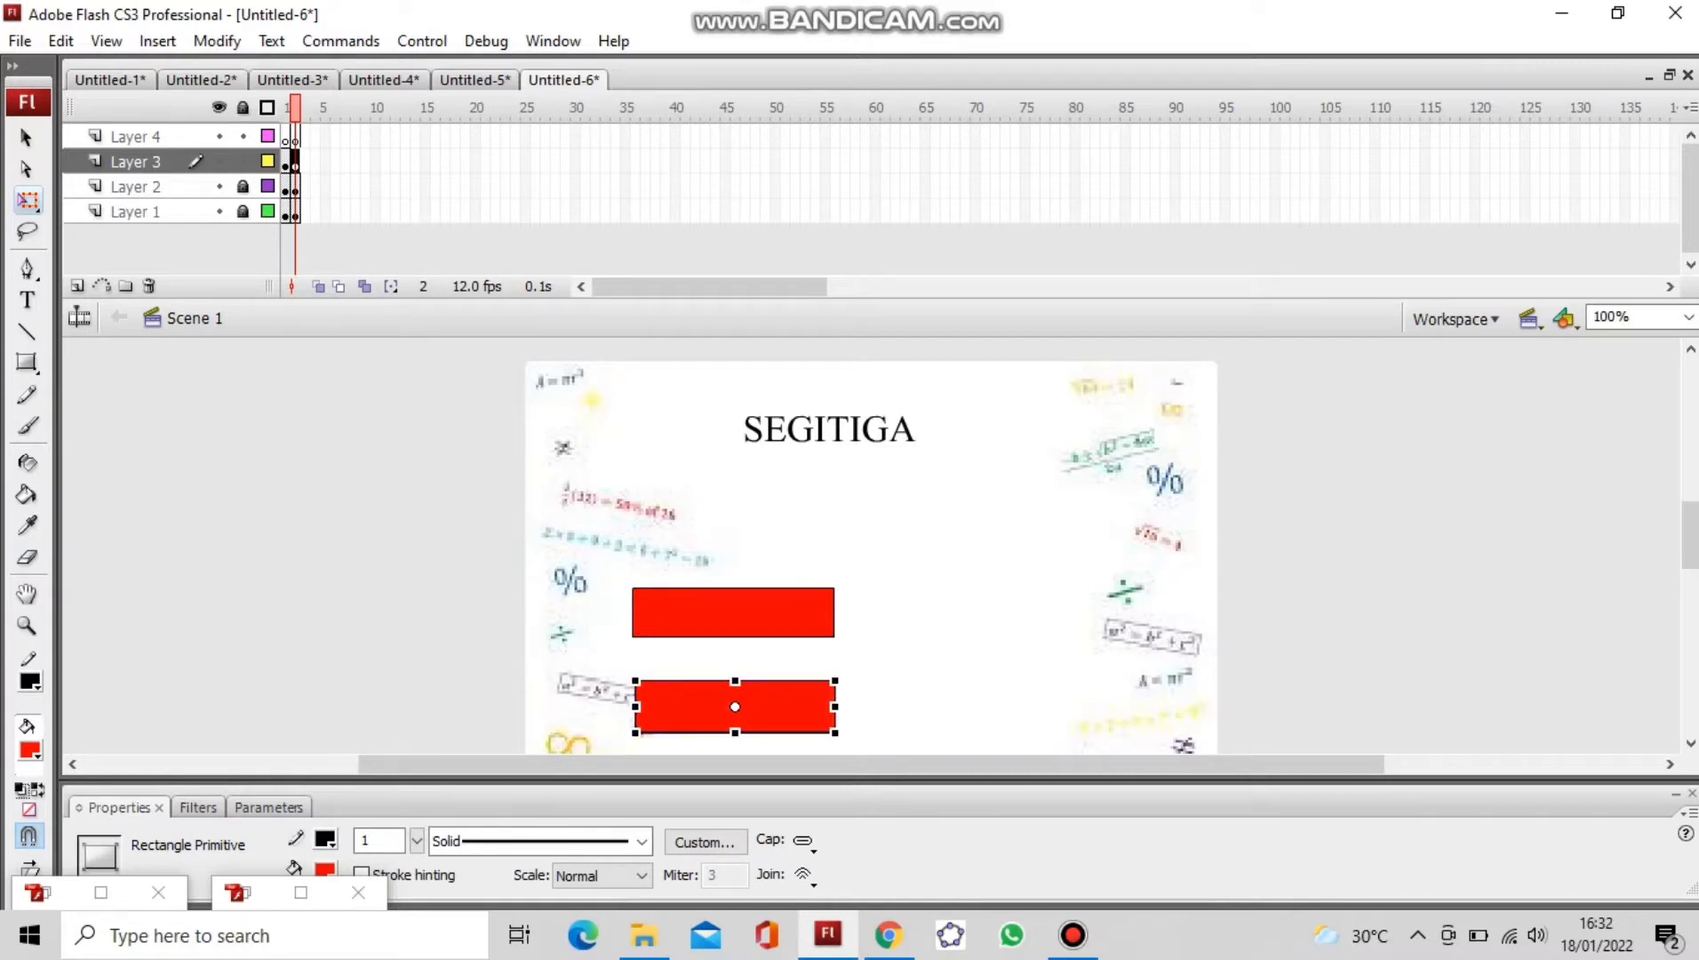
# Step: Convert the upper red rectangle to a button symbol named kembali
pyautogui.click(734, 612)
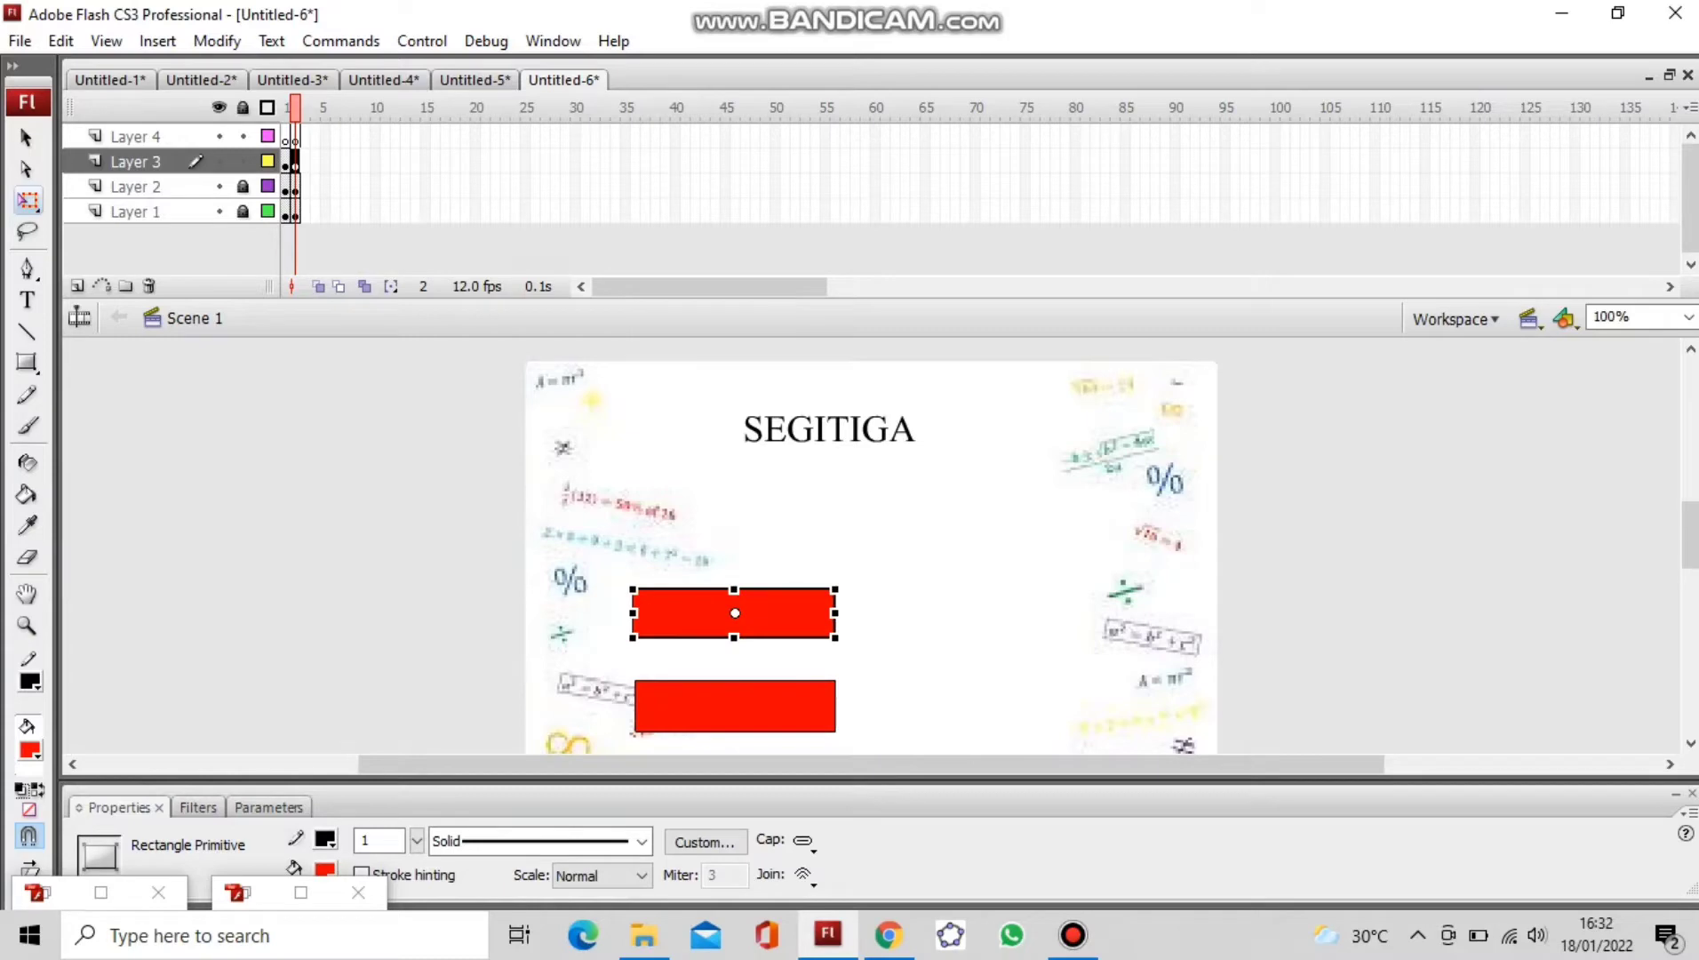
pyautogui.rightClick(734, 612)
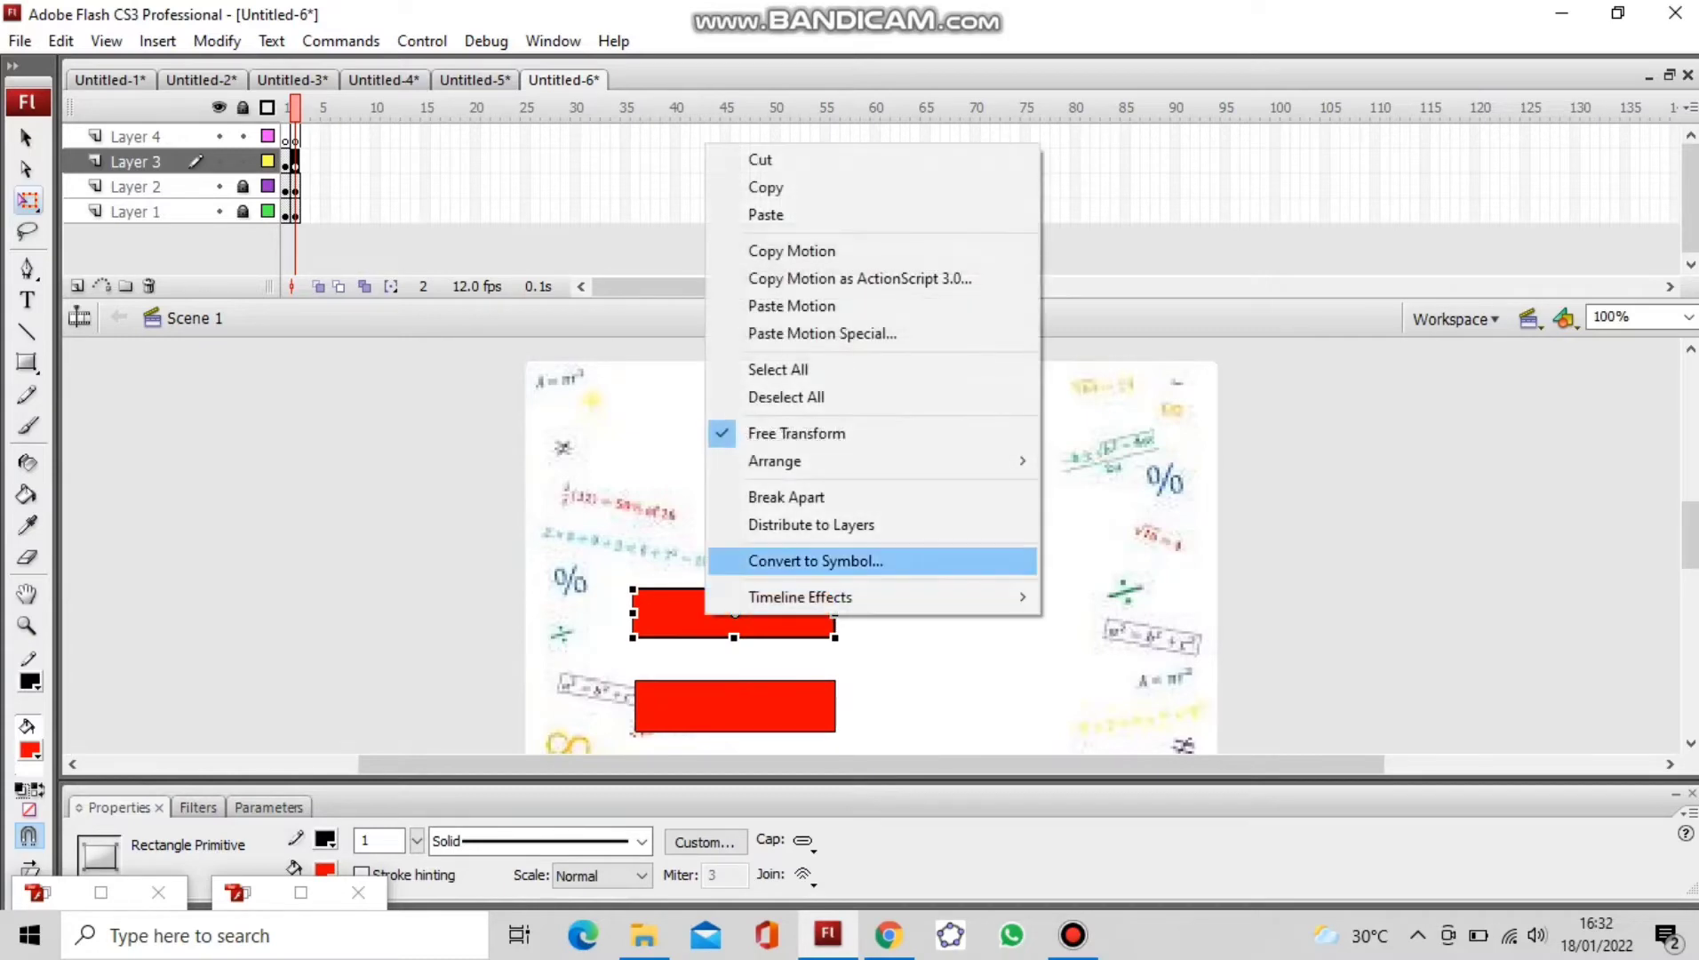
pyautogui.click(799, 561)
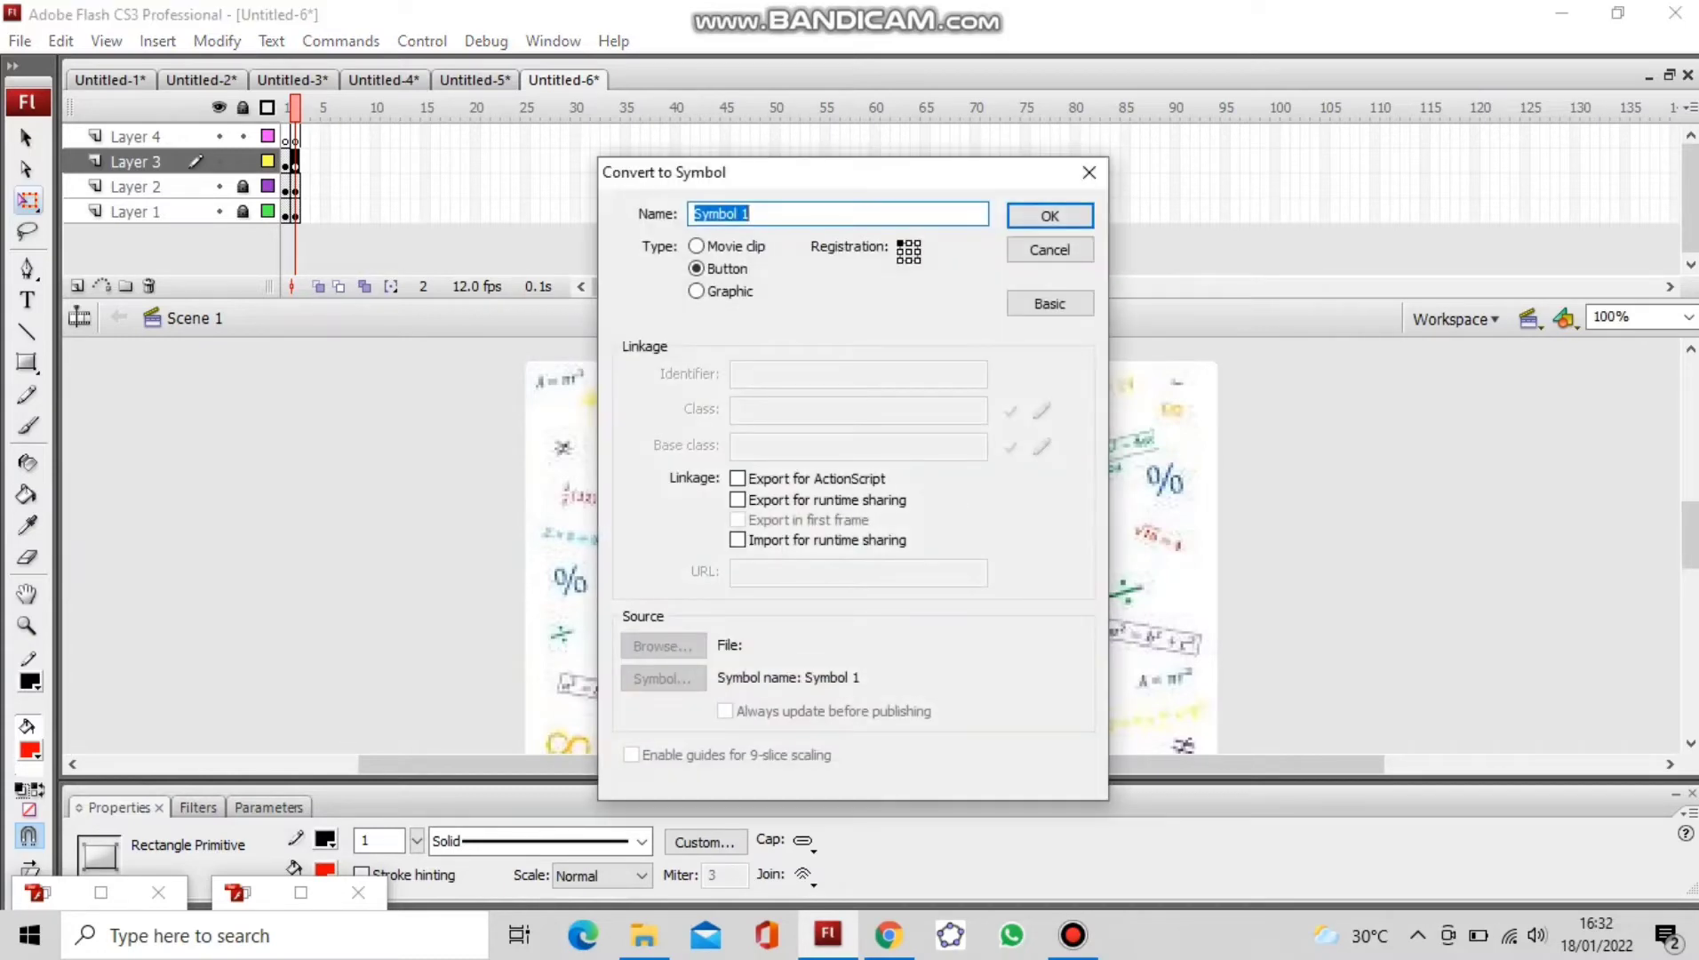
pyautogui.press('BackSpace')
pyautogui.write('kembali')
pyautogui.press('Return')
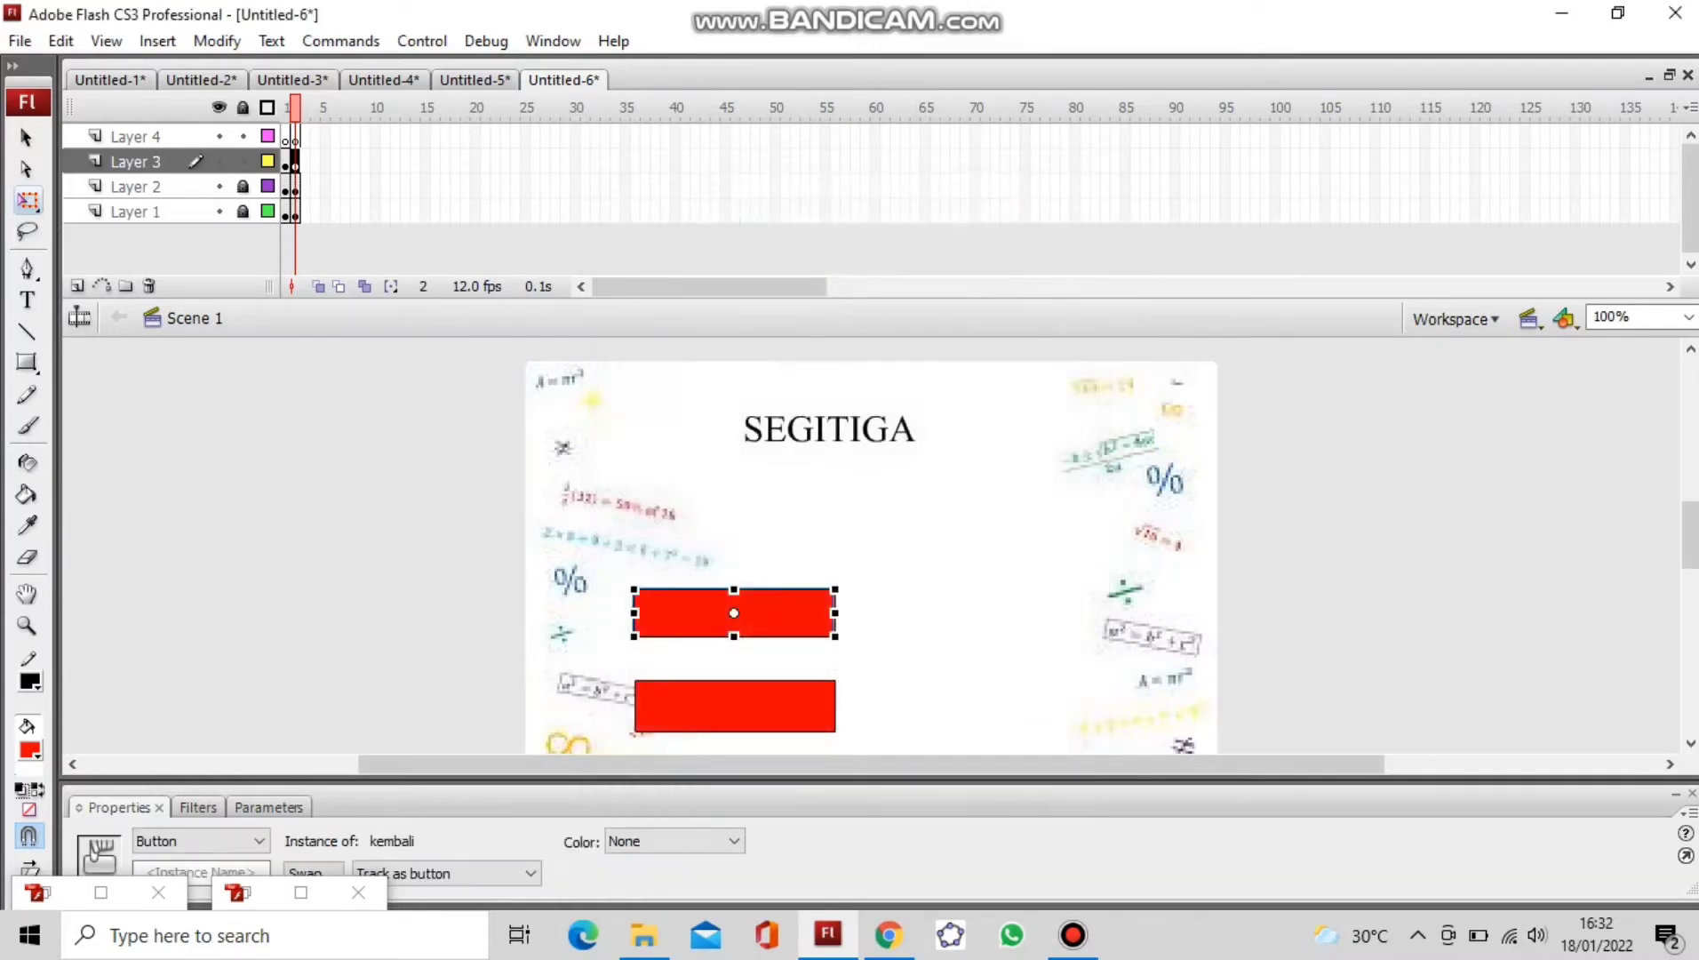
# Step: Convert the lower red rectangle to a button symbol named lanjut
pyautogui.click(799, 704)
pyautogui.rightClick(800, 705)
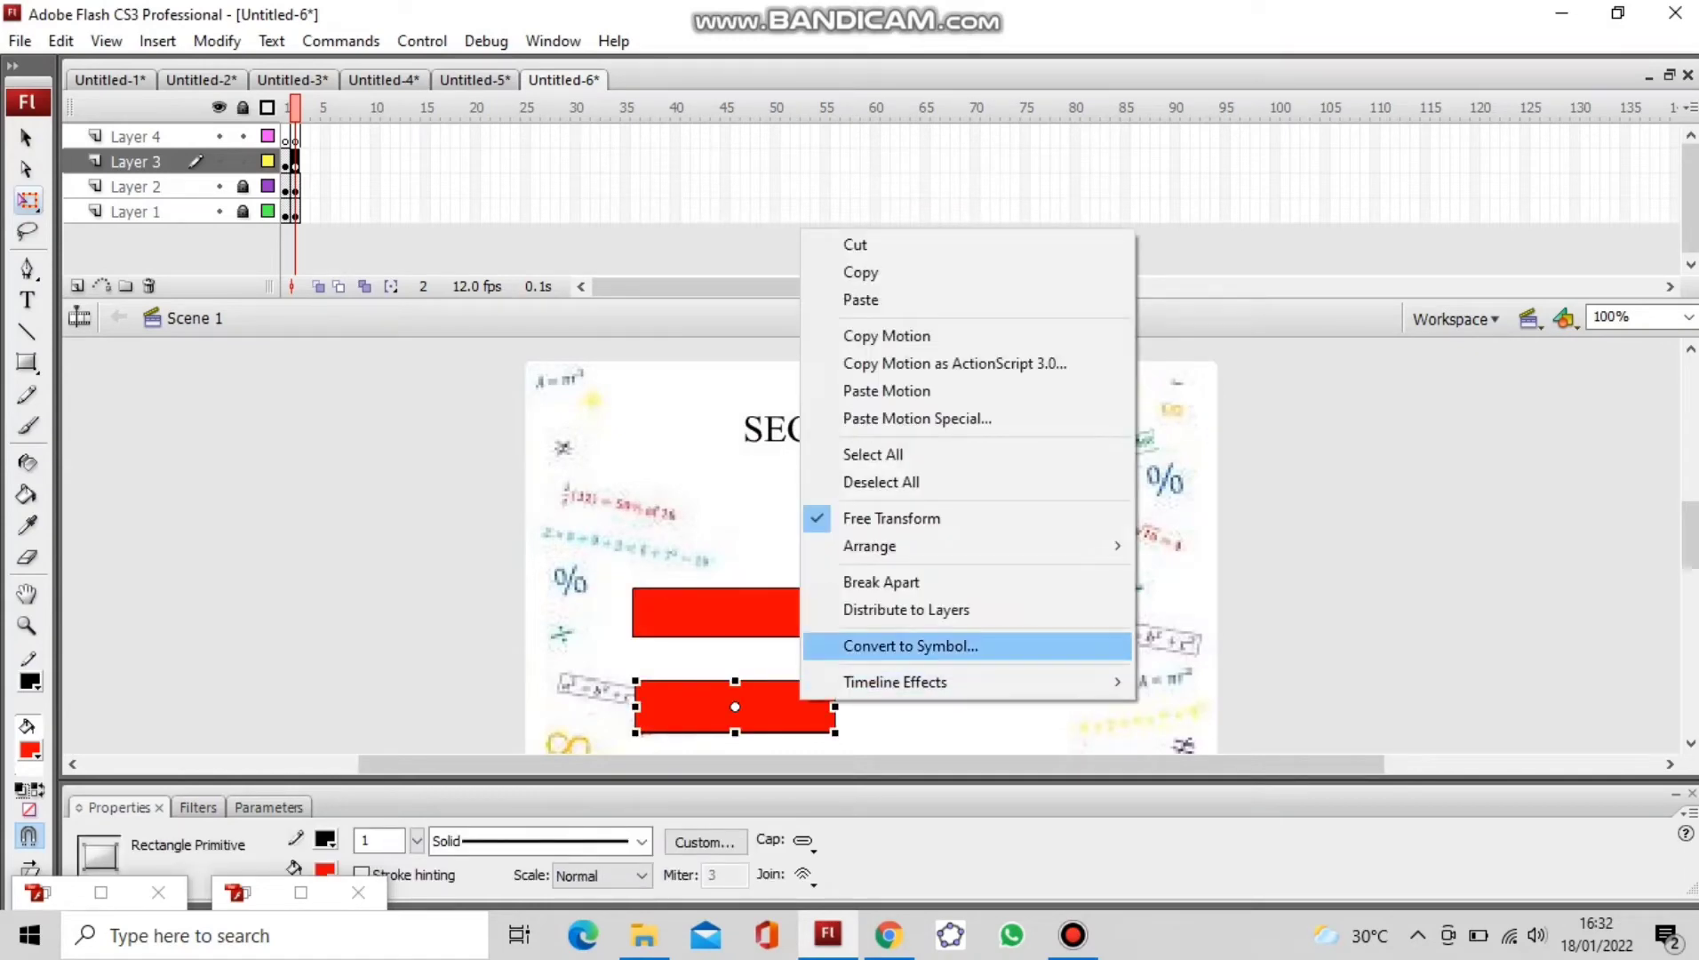
pyautogui.click(910, 646)
pyautogui.press('BackSpace')
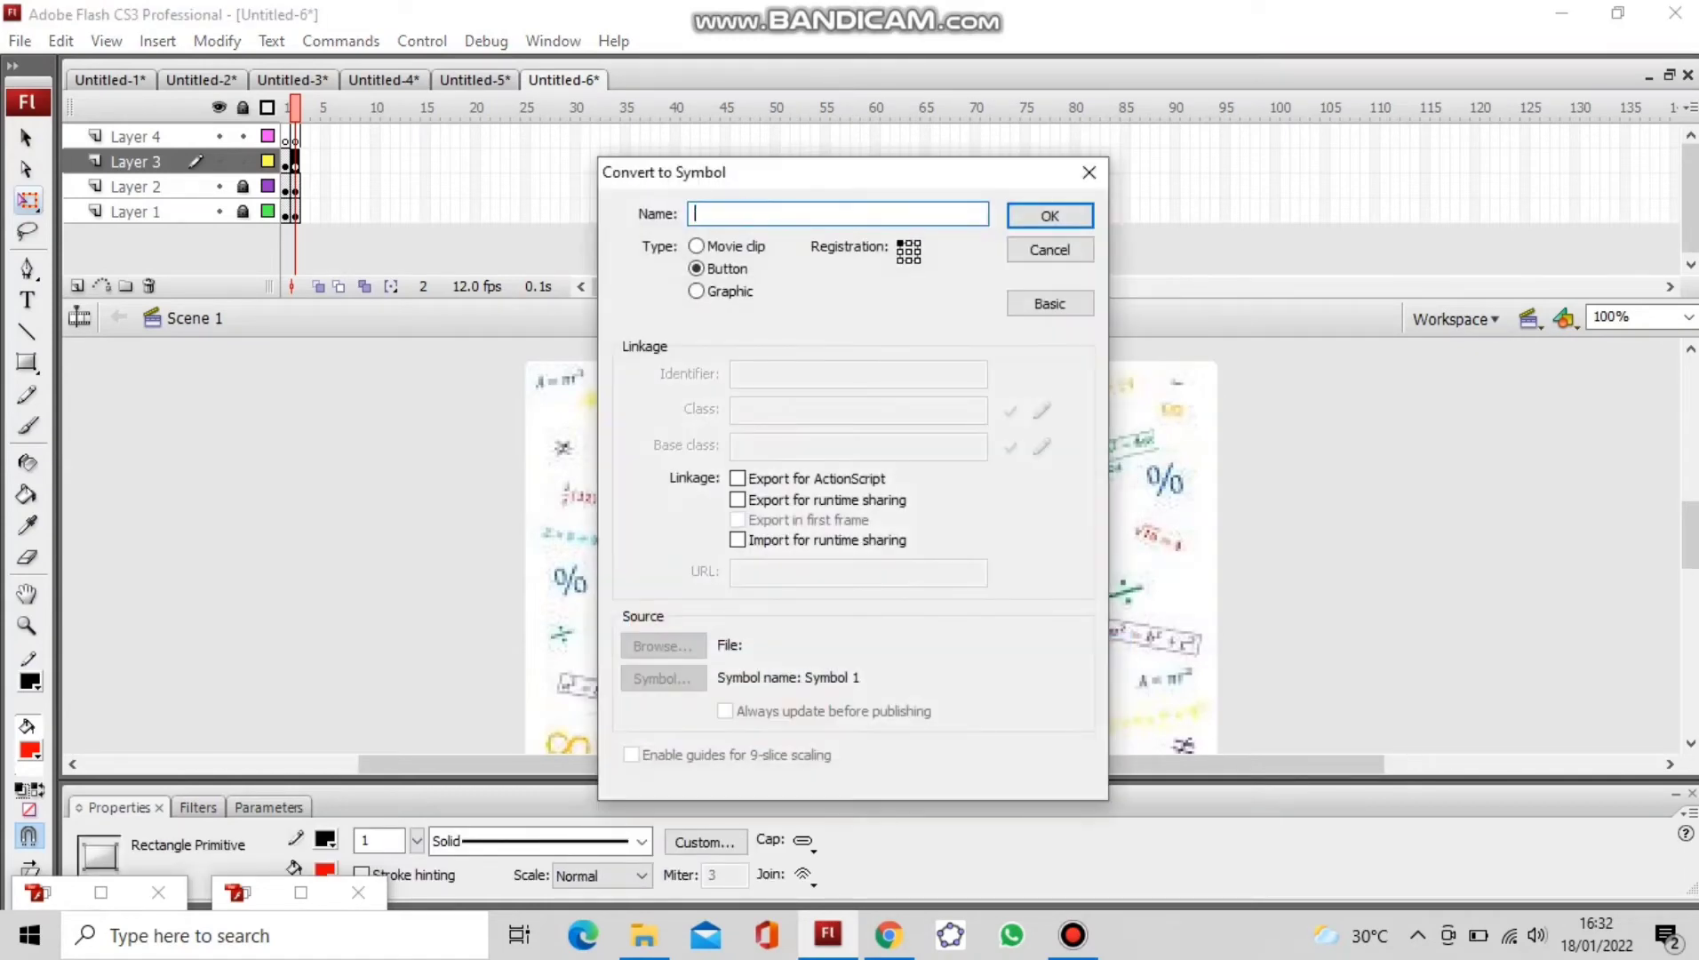
pyautogui.write('lanjut')
pyautogui.press('Return')
# Step: Add the text label kembali on the upper red rectangle with the Text tool and color it black
pyautogui.click(27, 300)
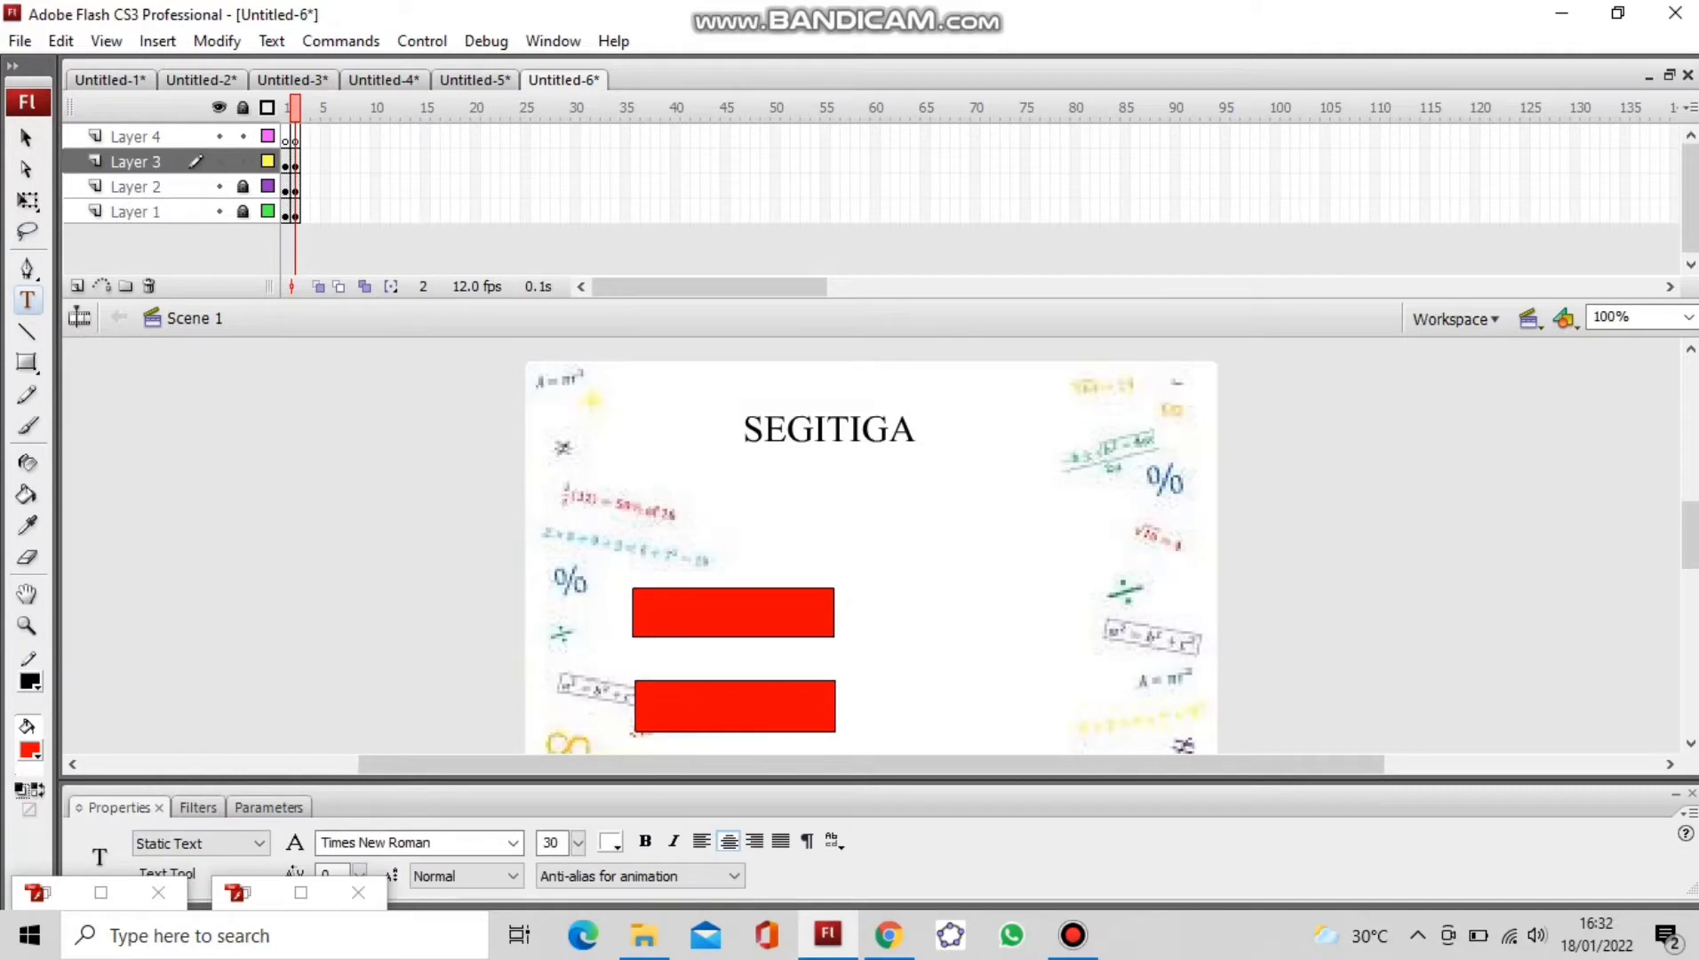
pyautogui.click(722, 608)
pyautogui.write('kem')
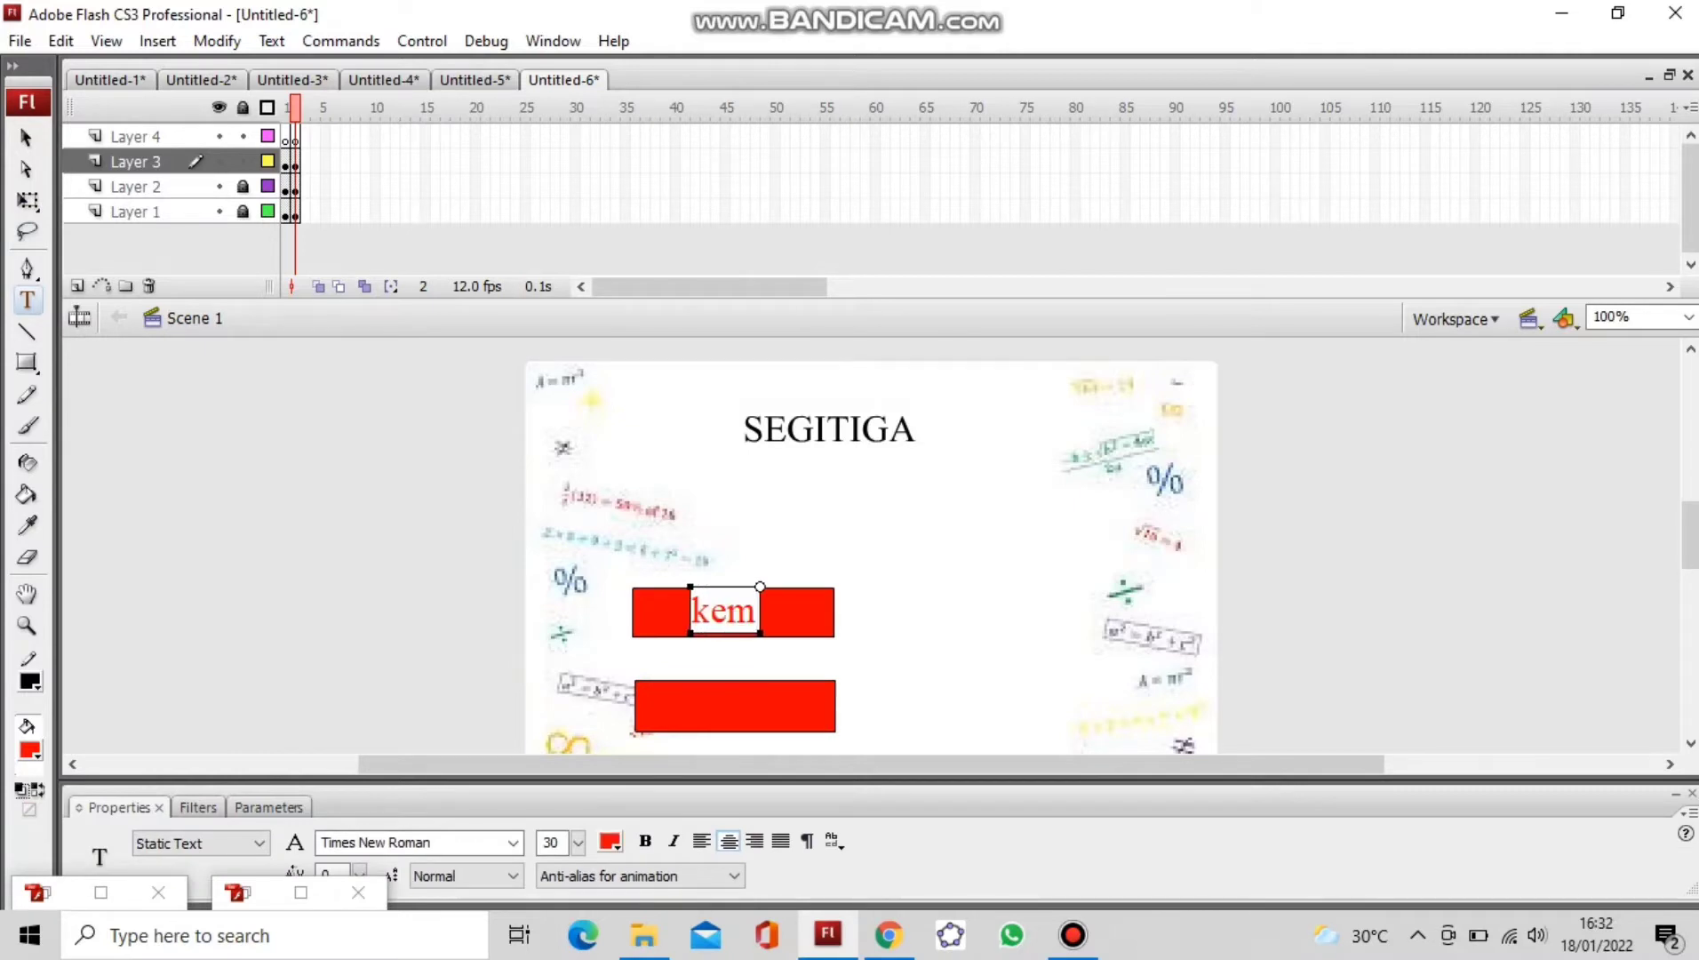
pyautogui.write('bali')
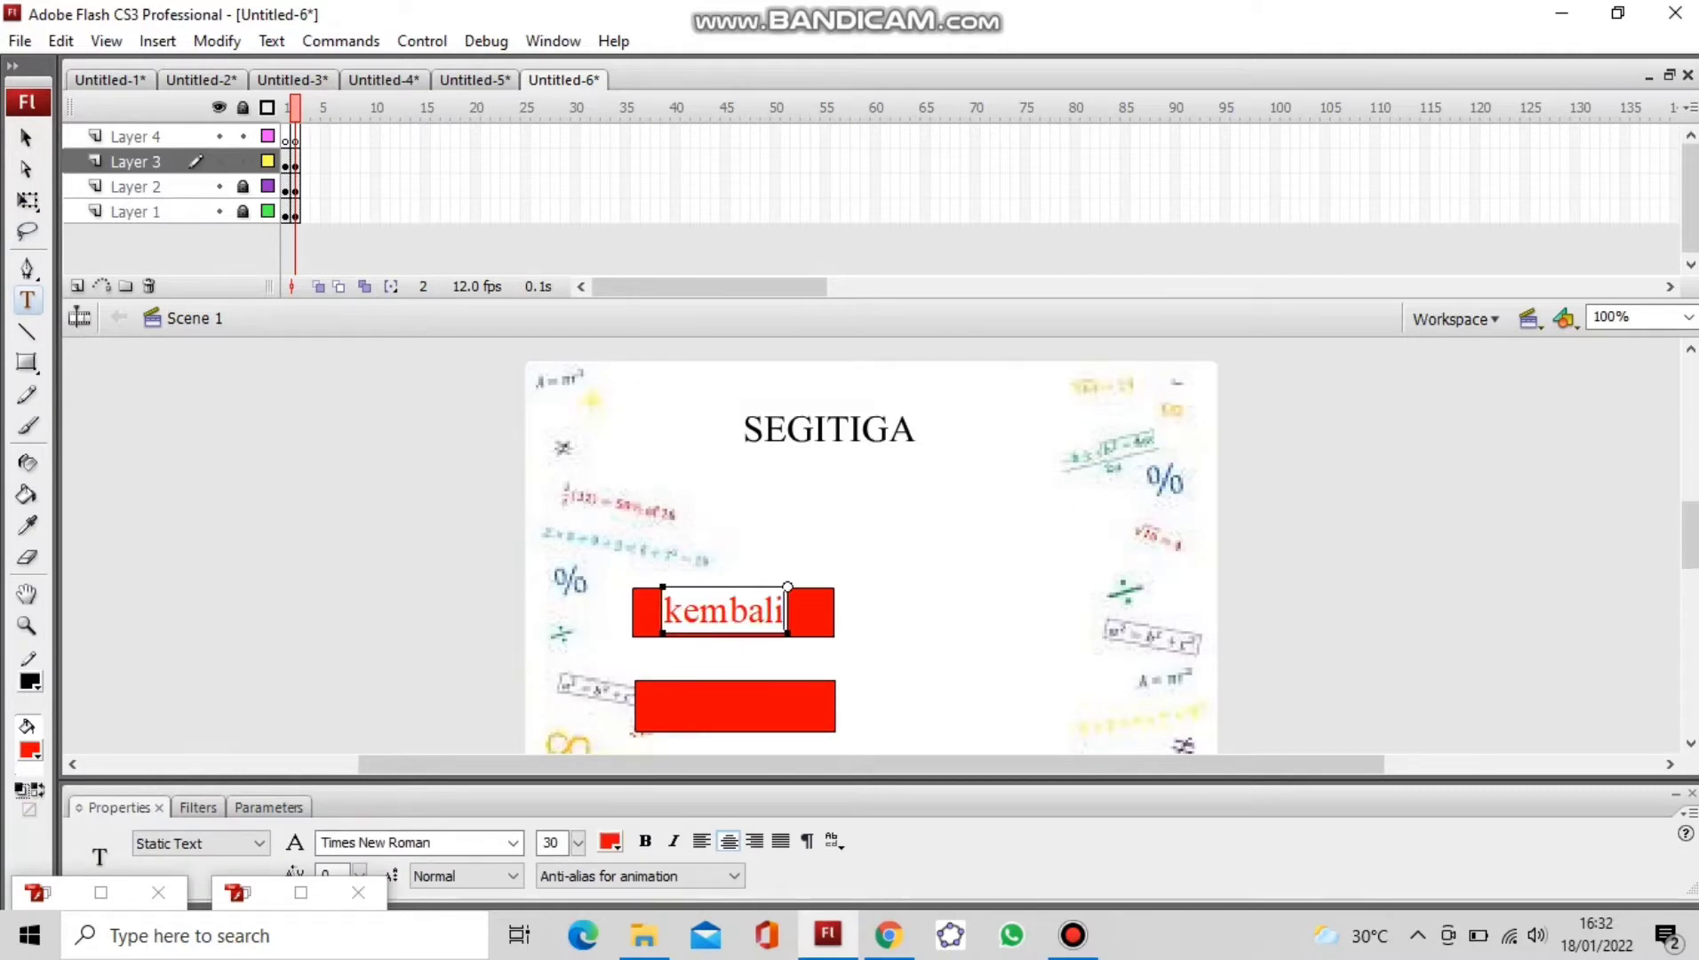
pyautogui.moveTo(665, 611); pyautogui.dragTo(784, 612)
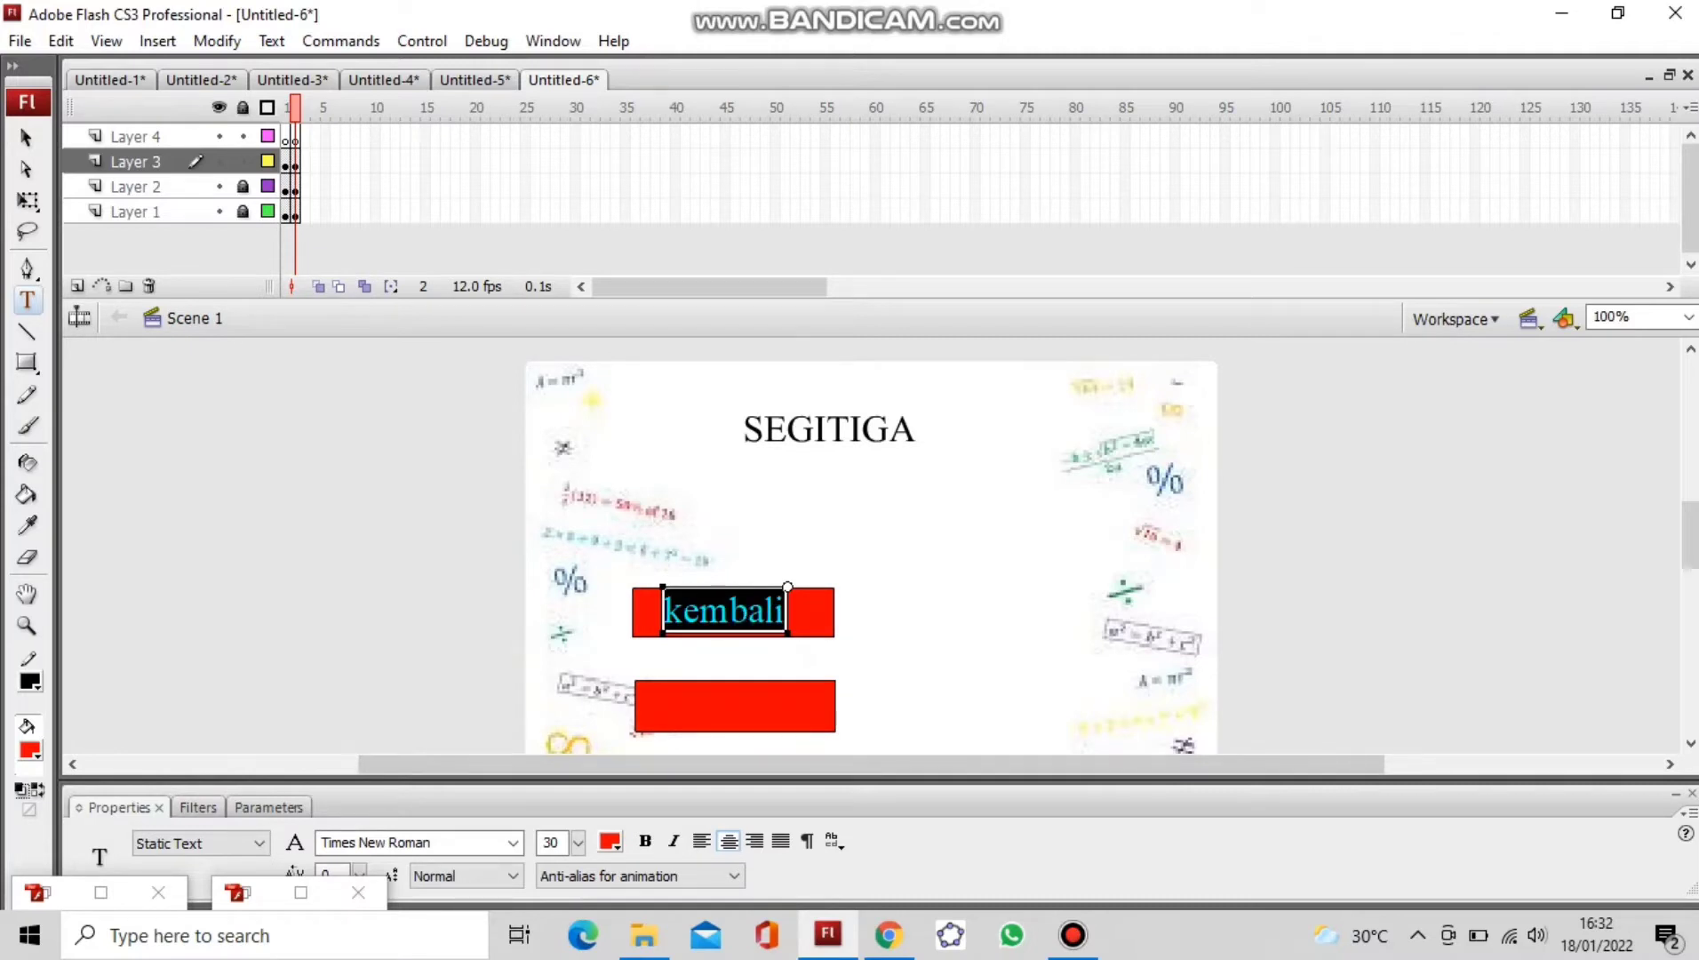
pyautogui.click(610, 841)
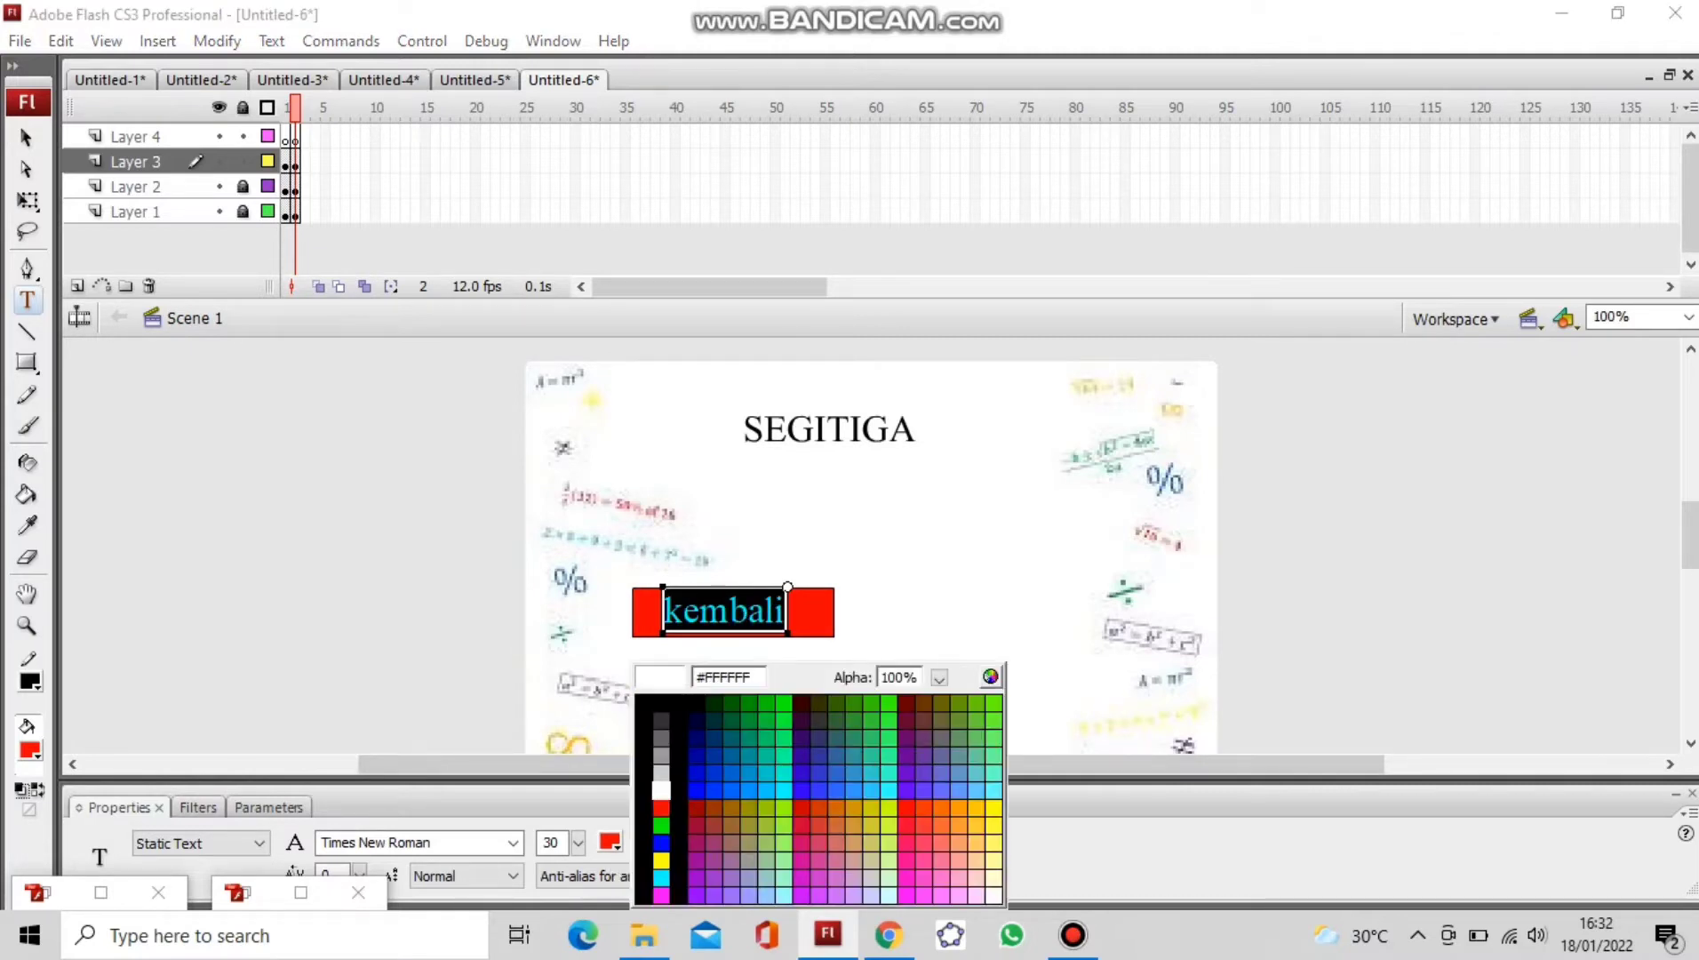
pyautogui.click(661, 707)
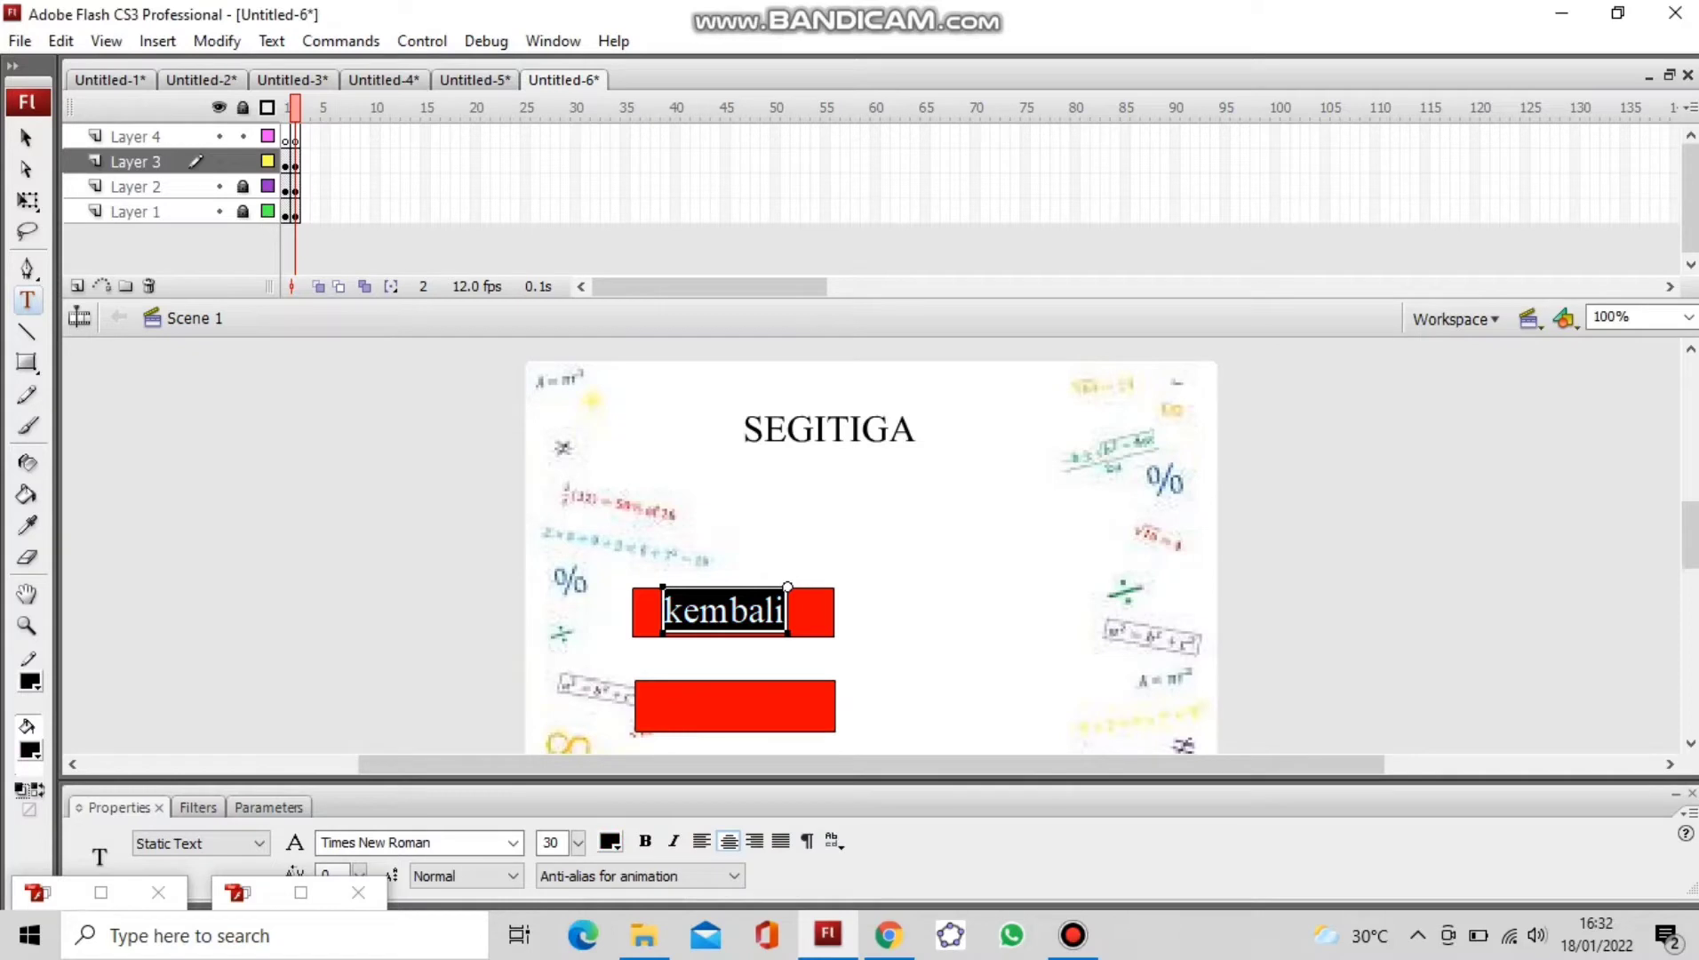
pyautogui.press('Escape')
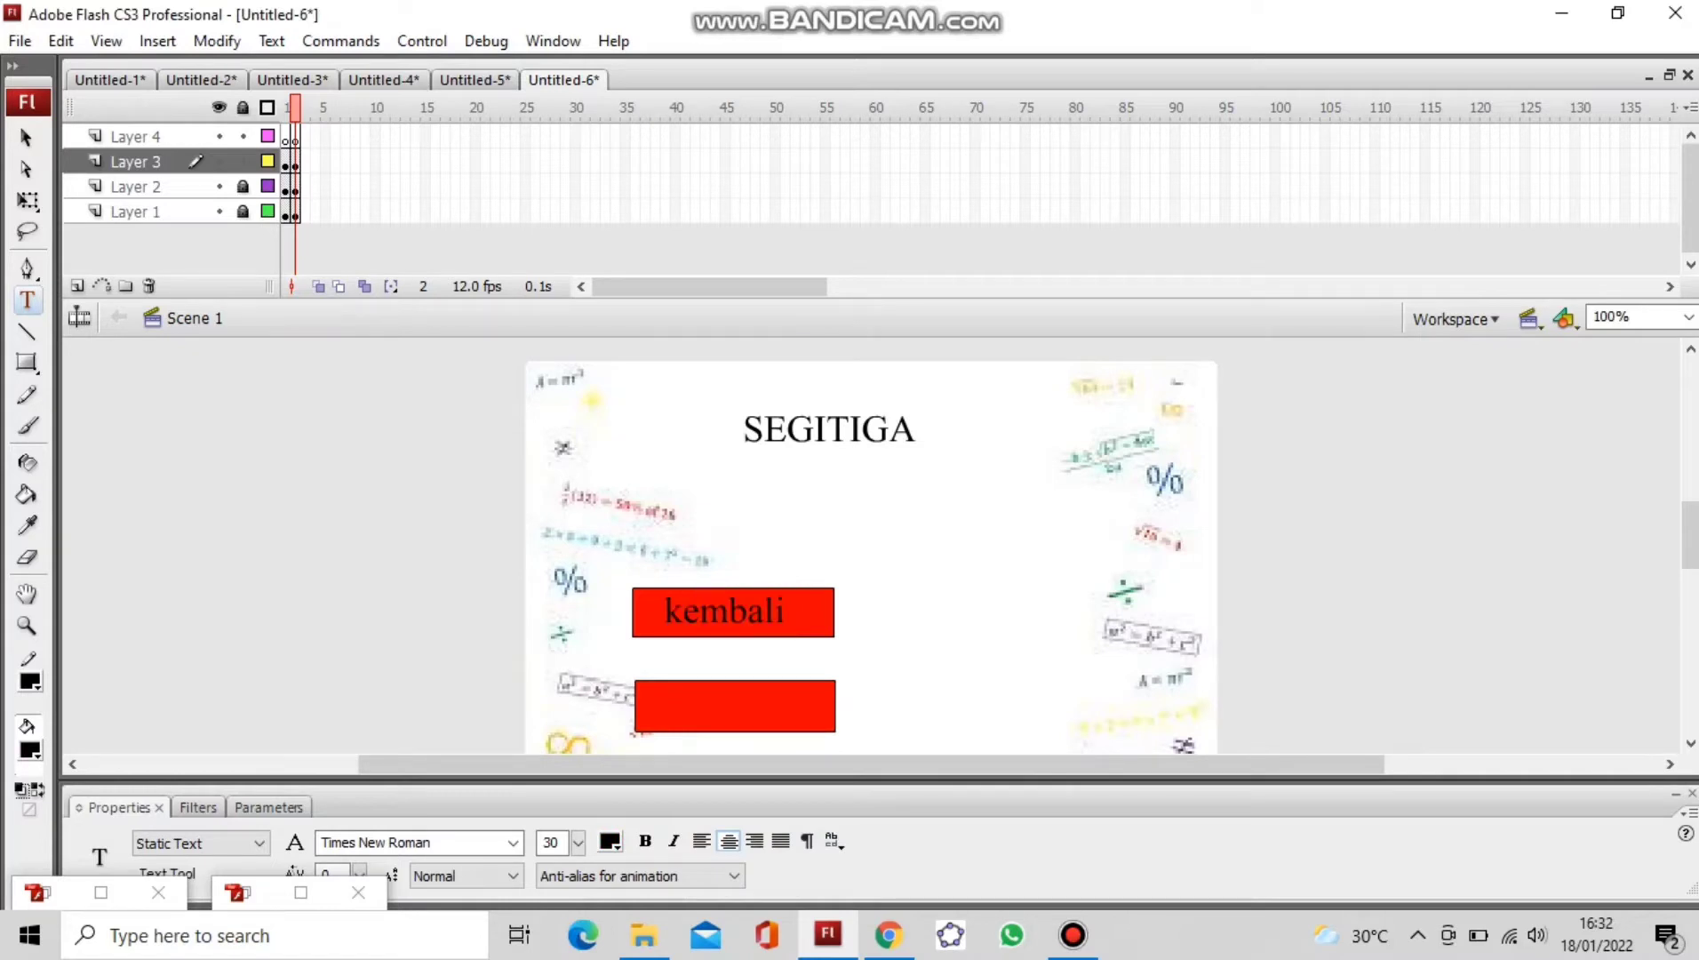
# Step: Add the text label lanjut on the lower red rectangle
pyautogui.click(725, 708)
pyautogui.write('lanju')
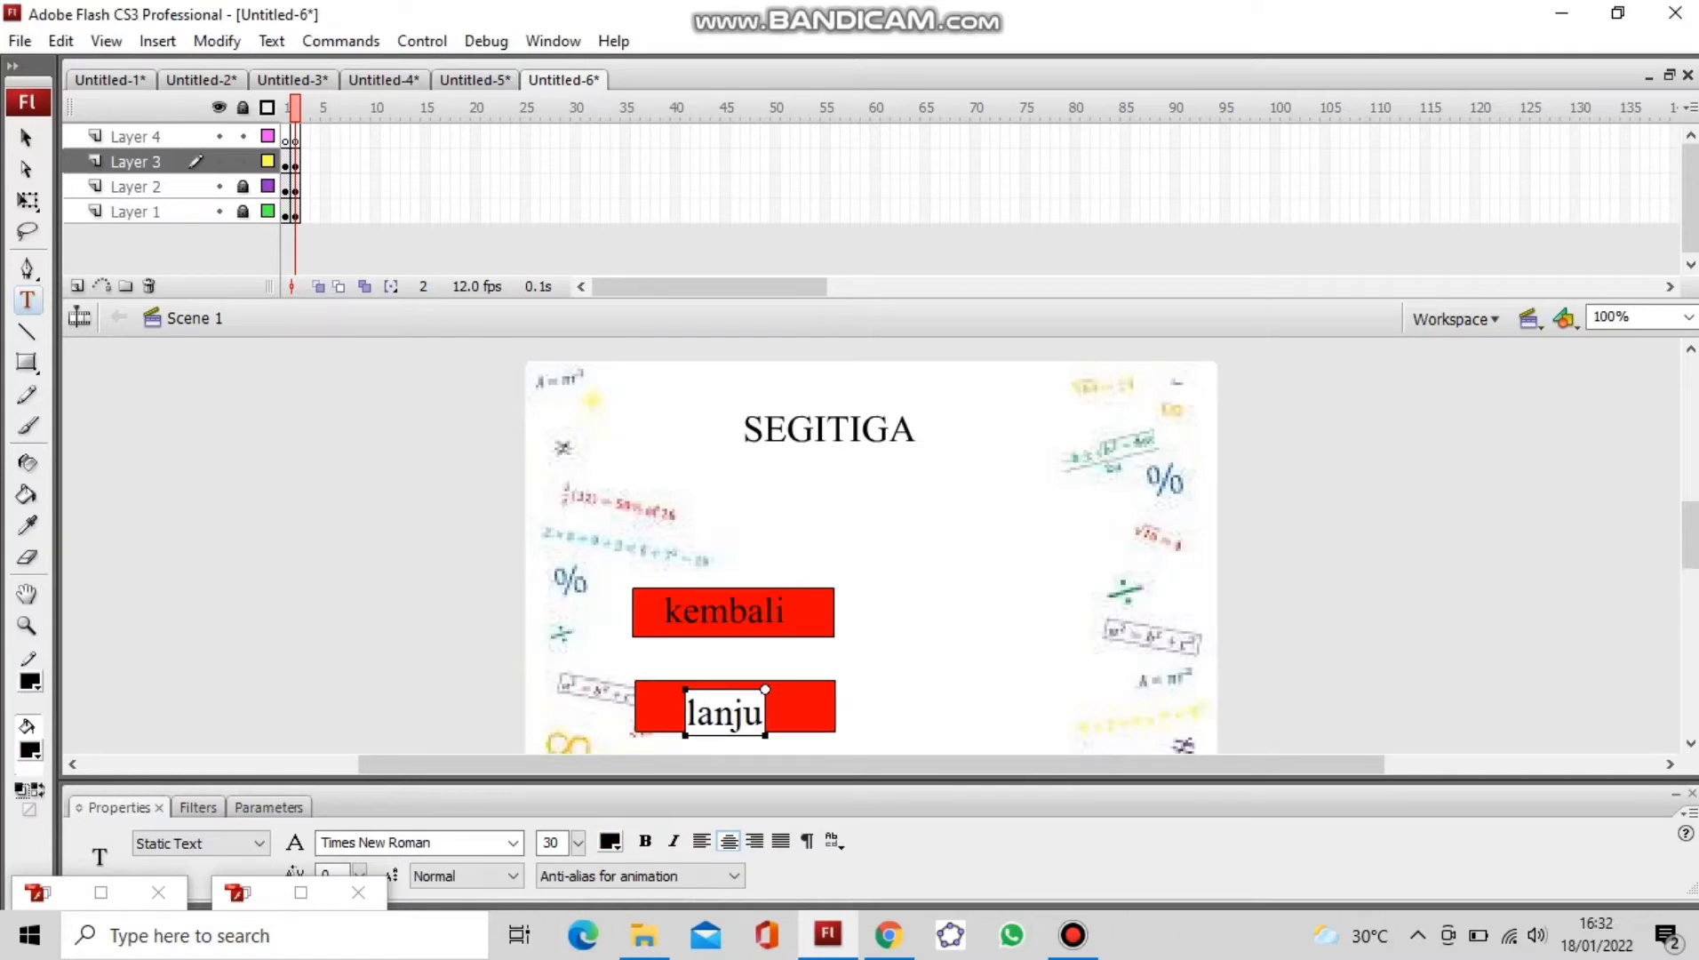
pyautogui.write('t')
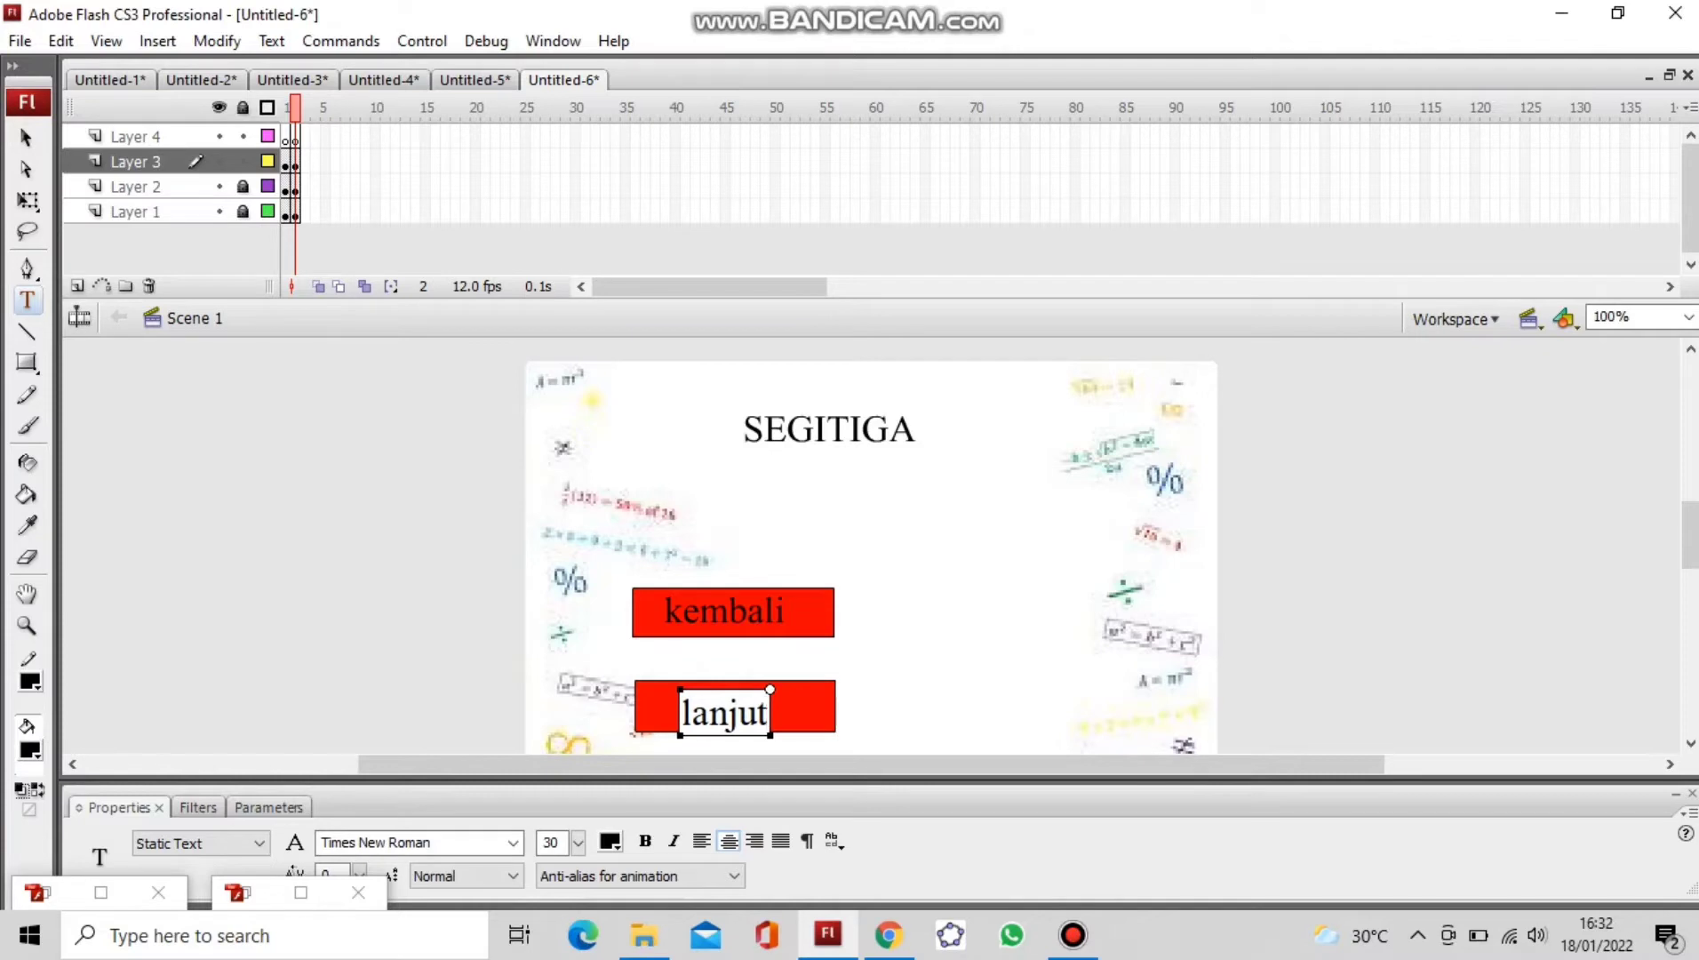
pyautogui.press('Escape')
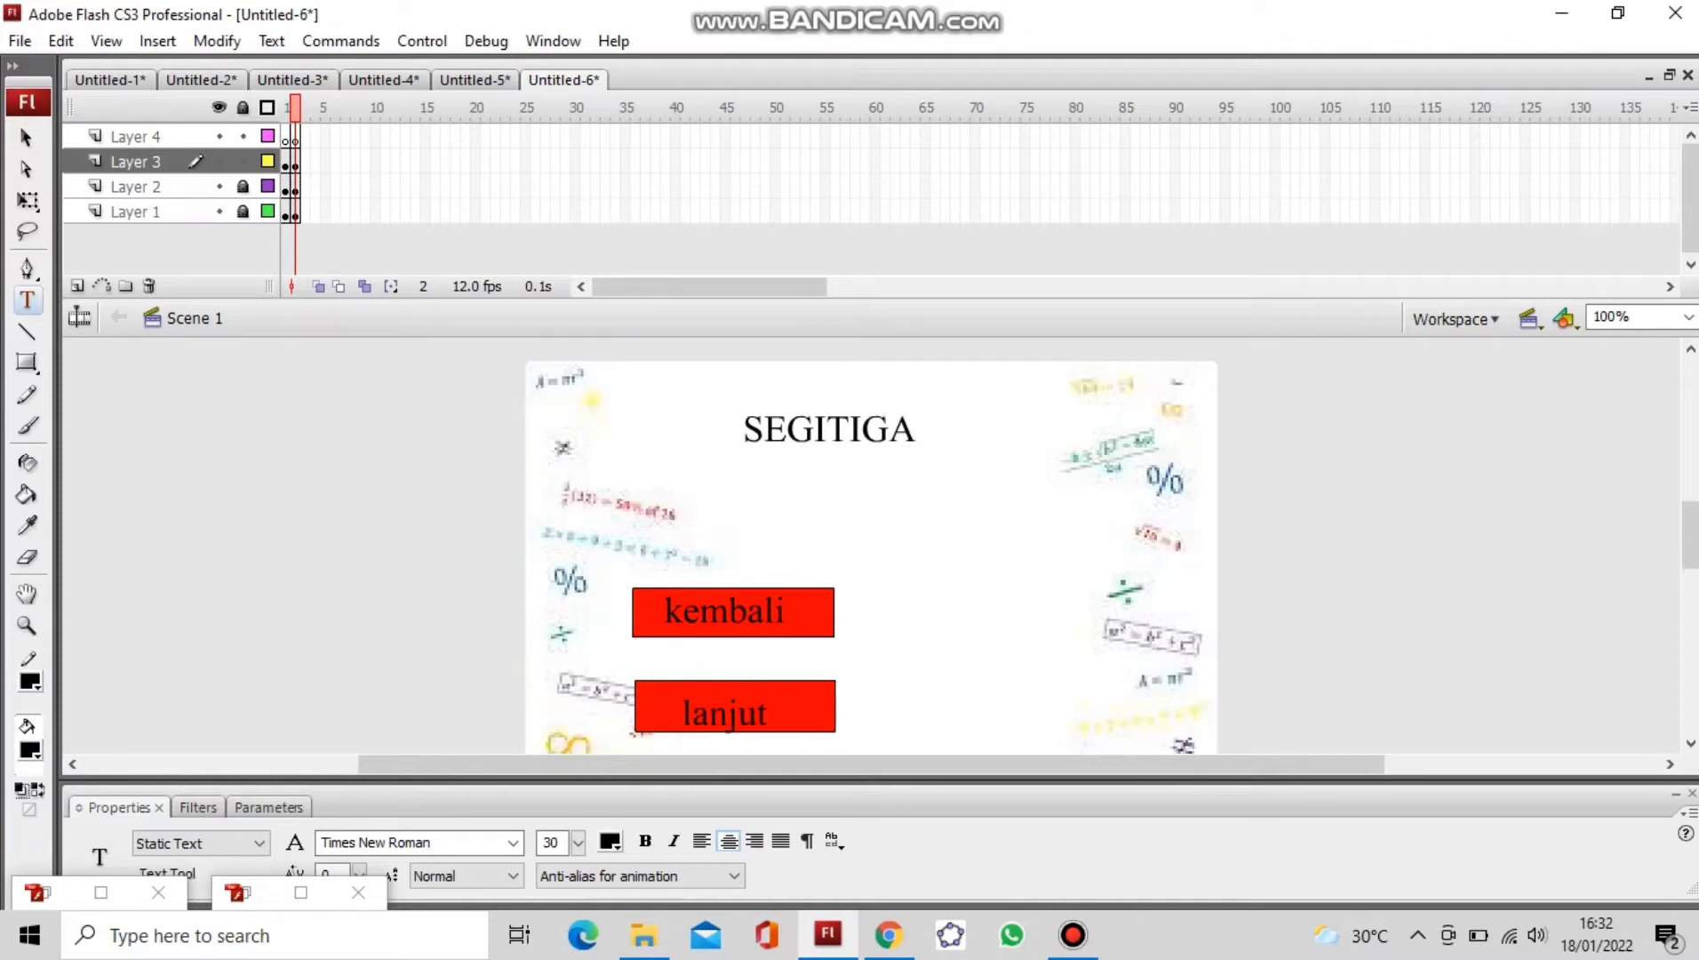
# Step: Insert keyframes at frame 3 on all four layers, carrying over the background, title, and kembali and lanjut buttons
pyautogui.click(296, 163)
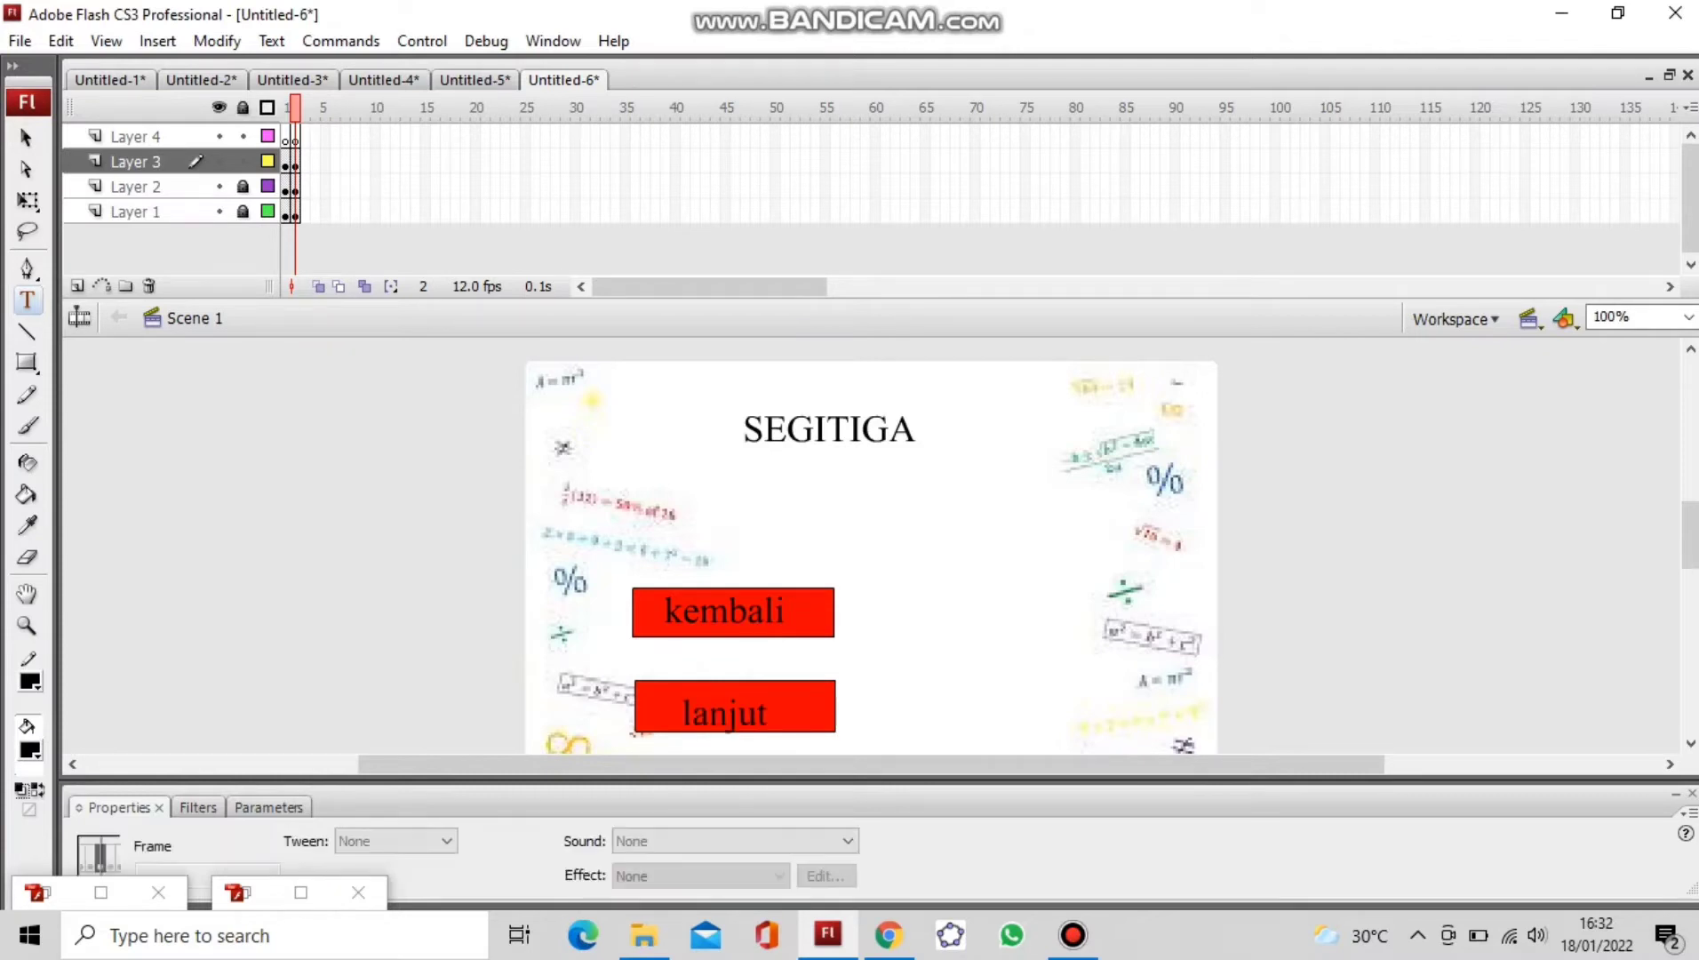
pyautogui.click(297, 137)
pyautogui.rightClick(297, 138)
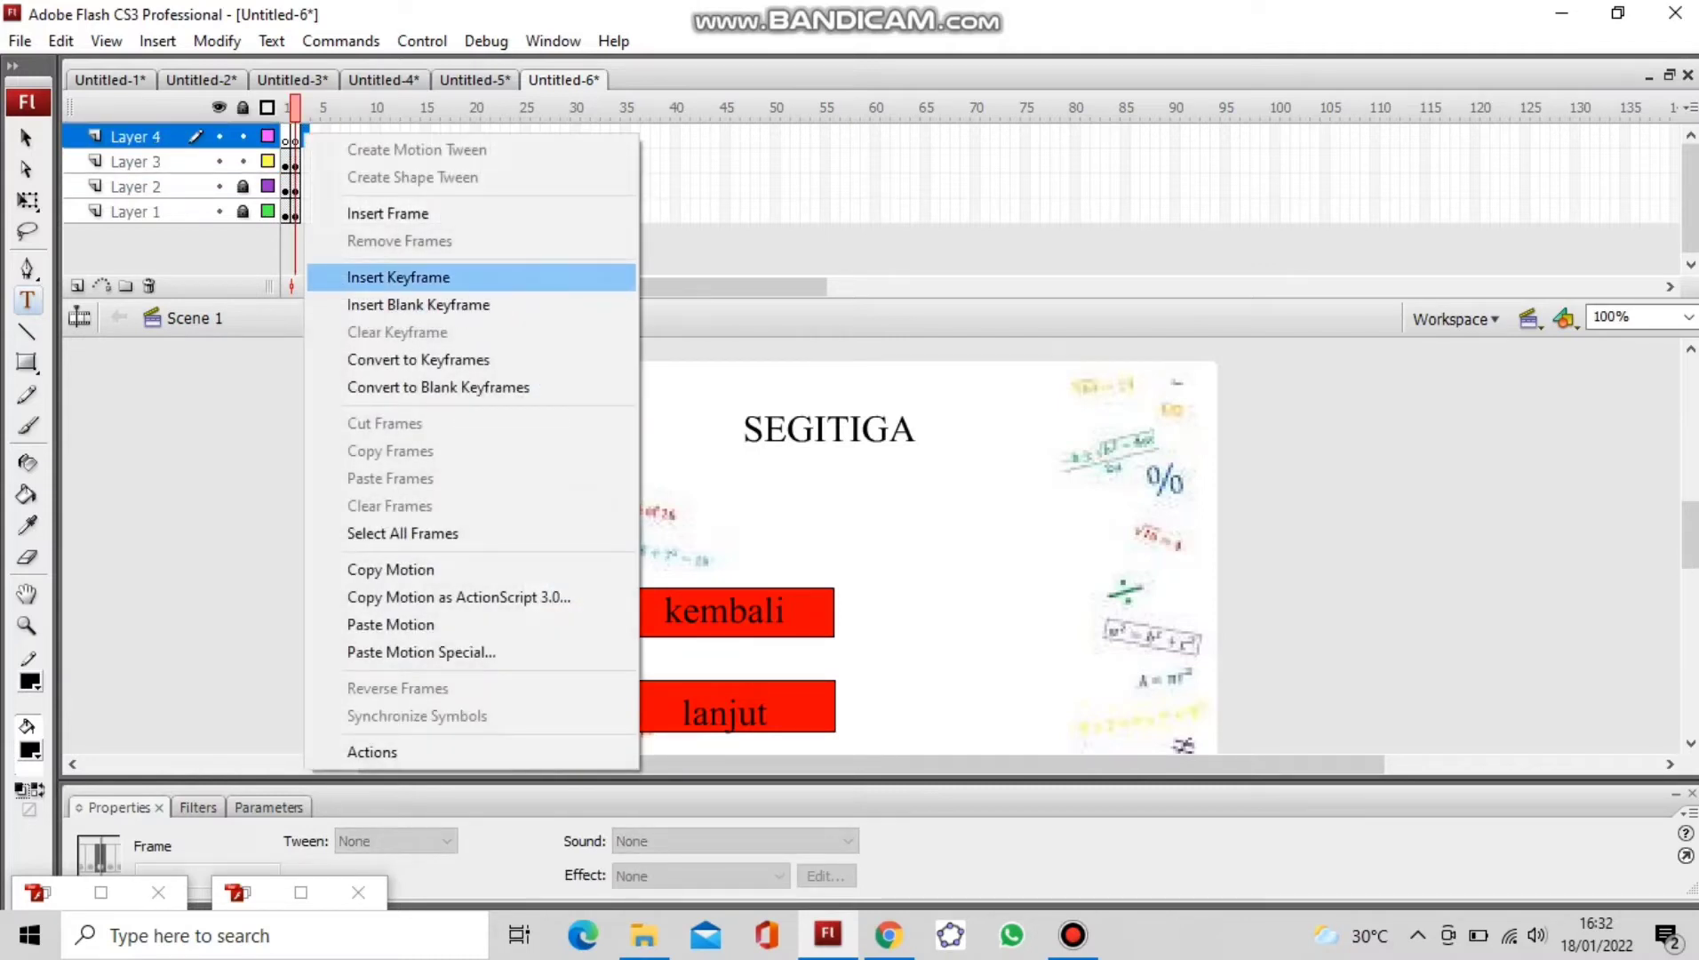
pyautogui.press('Return')
pyautogui.click(303, 163)
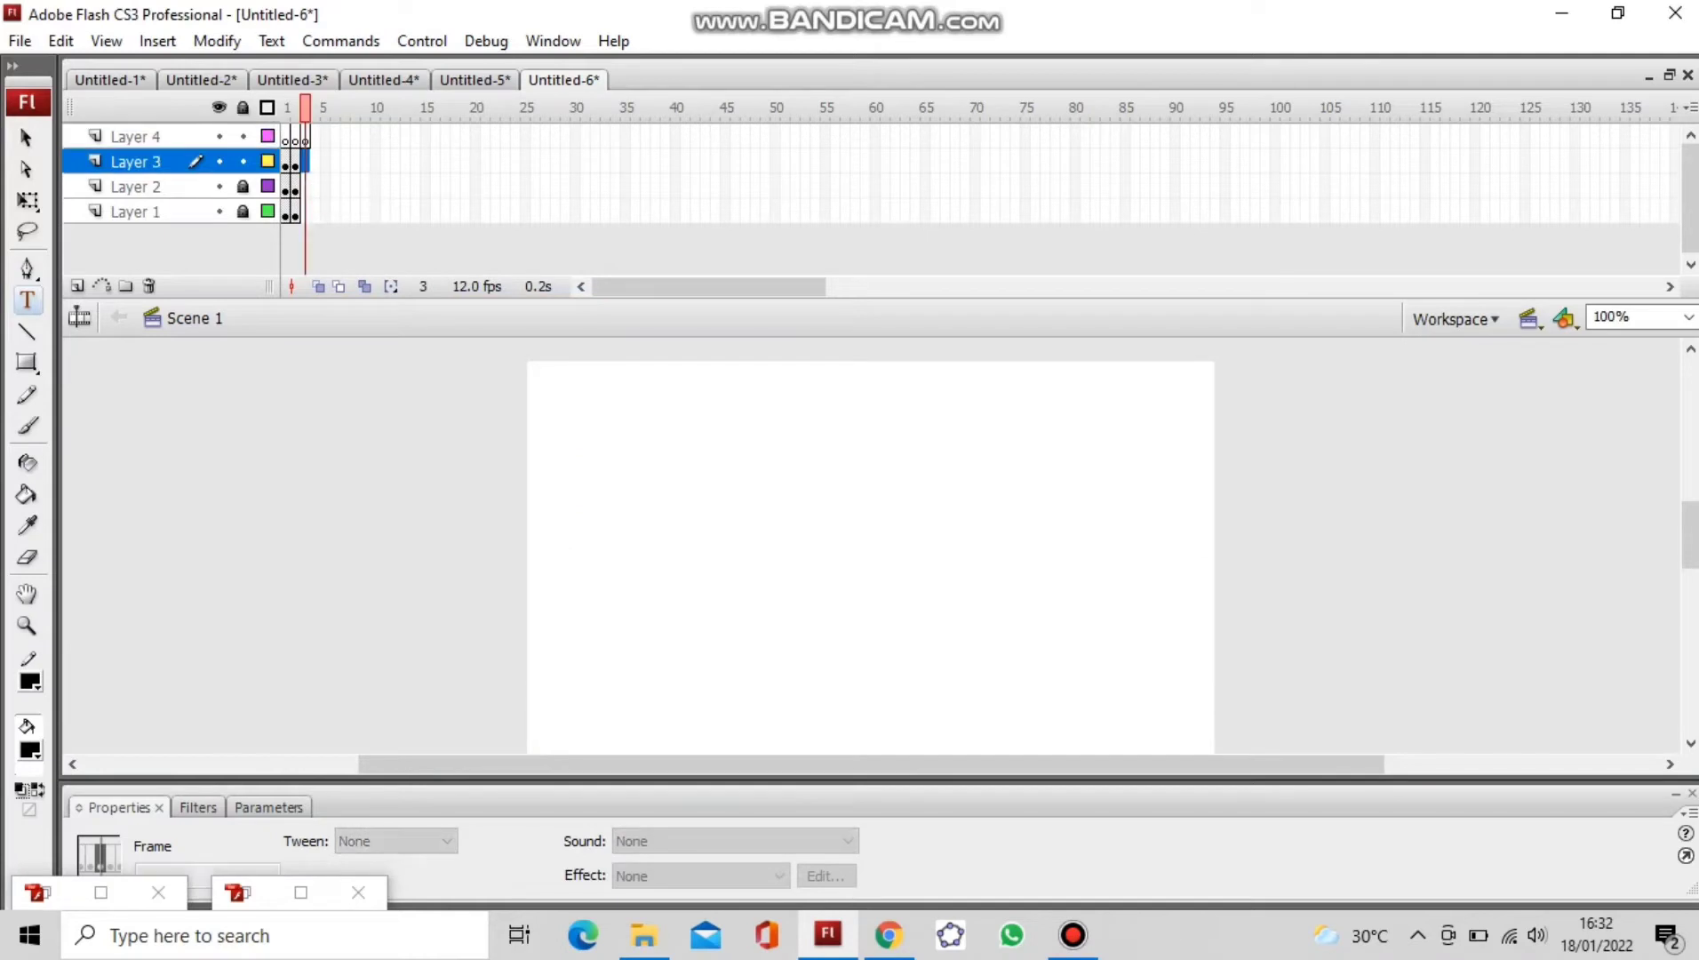
pyautogui.rightClick(304, 187)
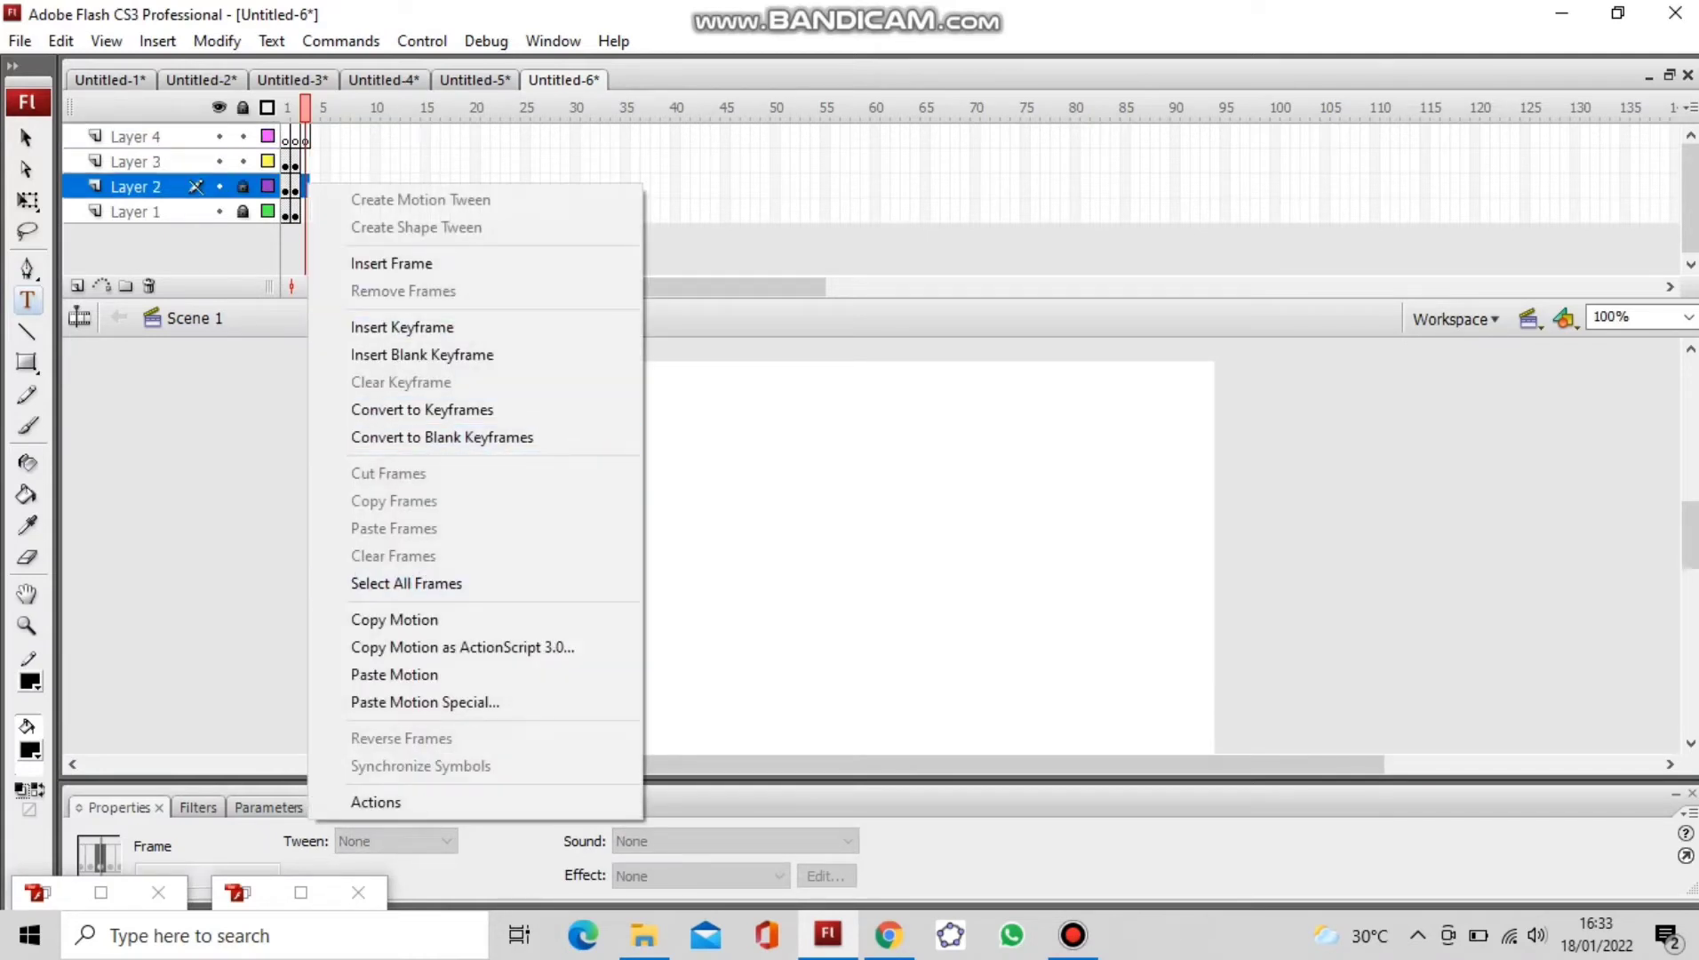
pyautogui.click(401, 327)
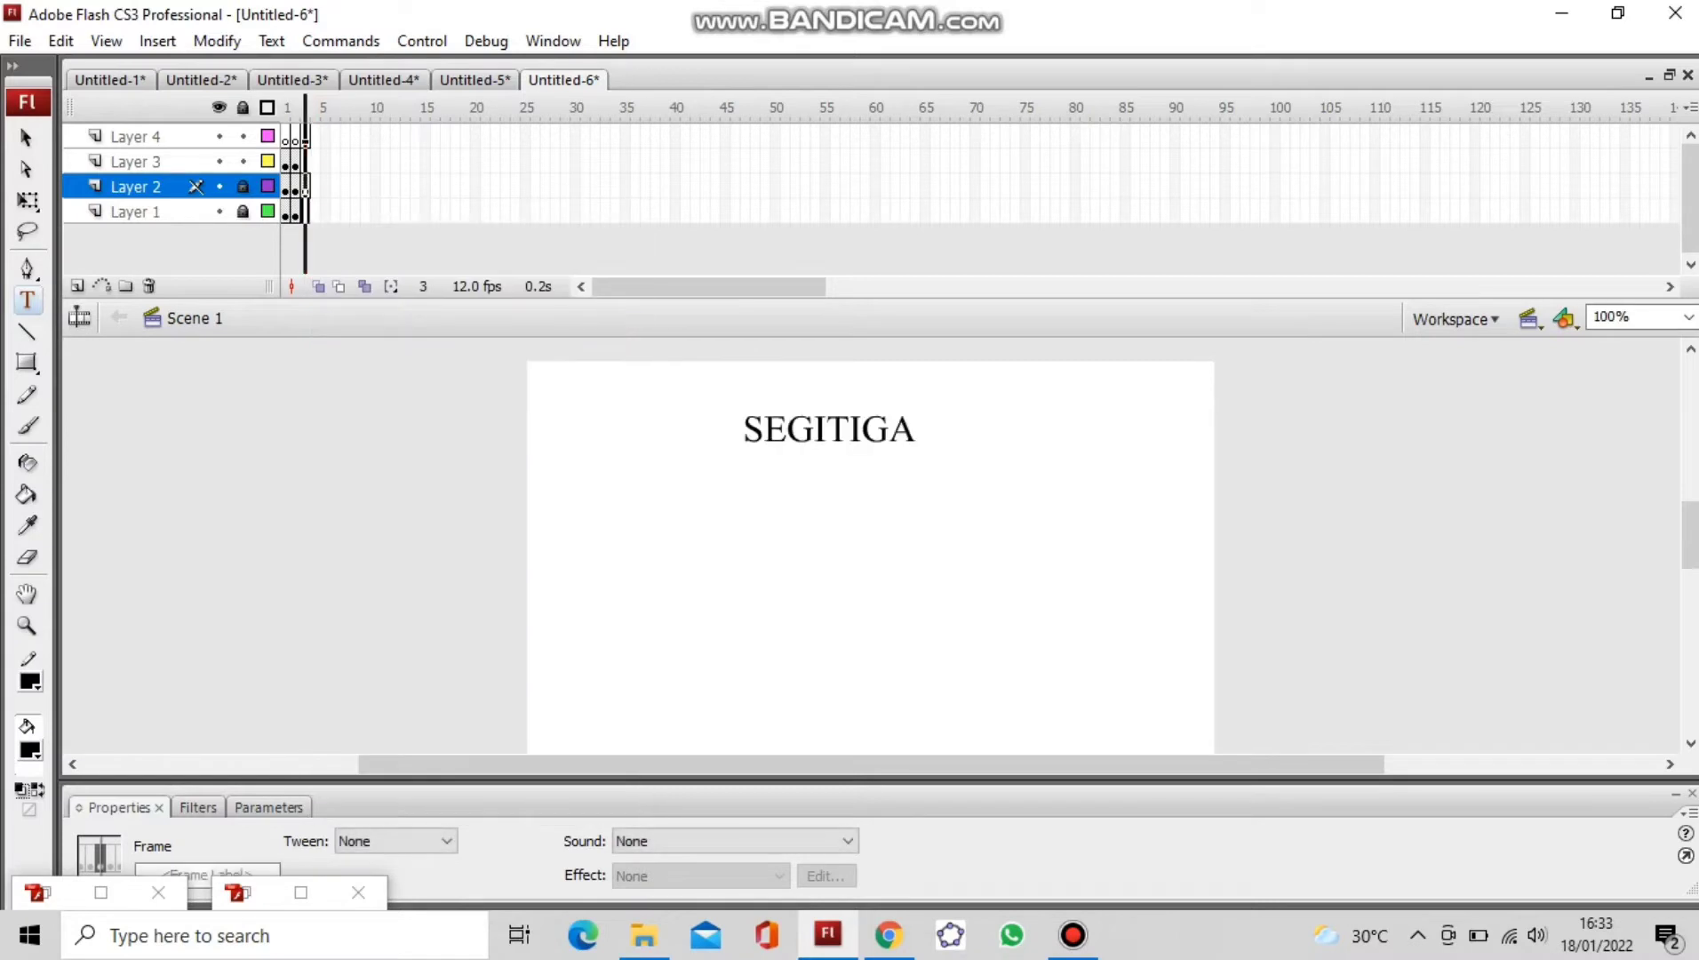
pyautogui.rightClick(304, 212)
pyautogui.click(399, 351)
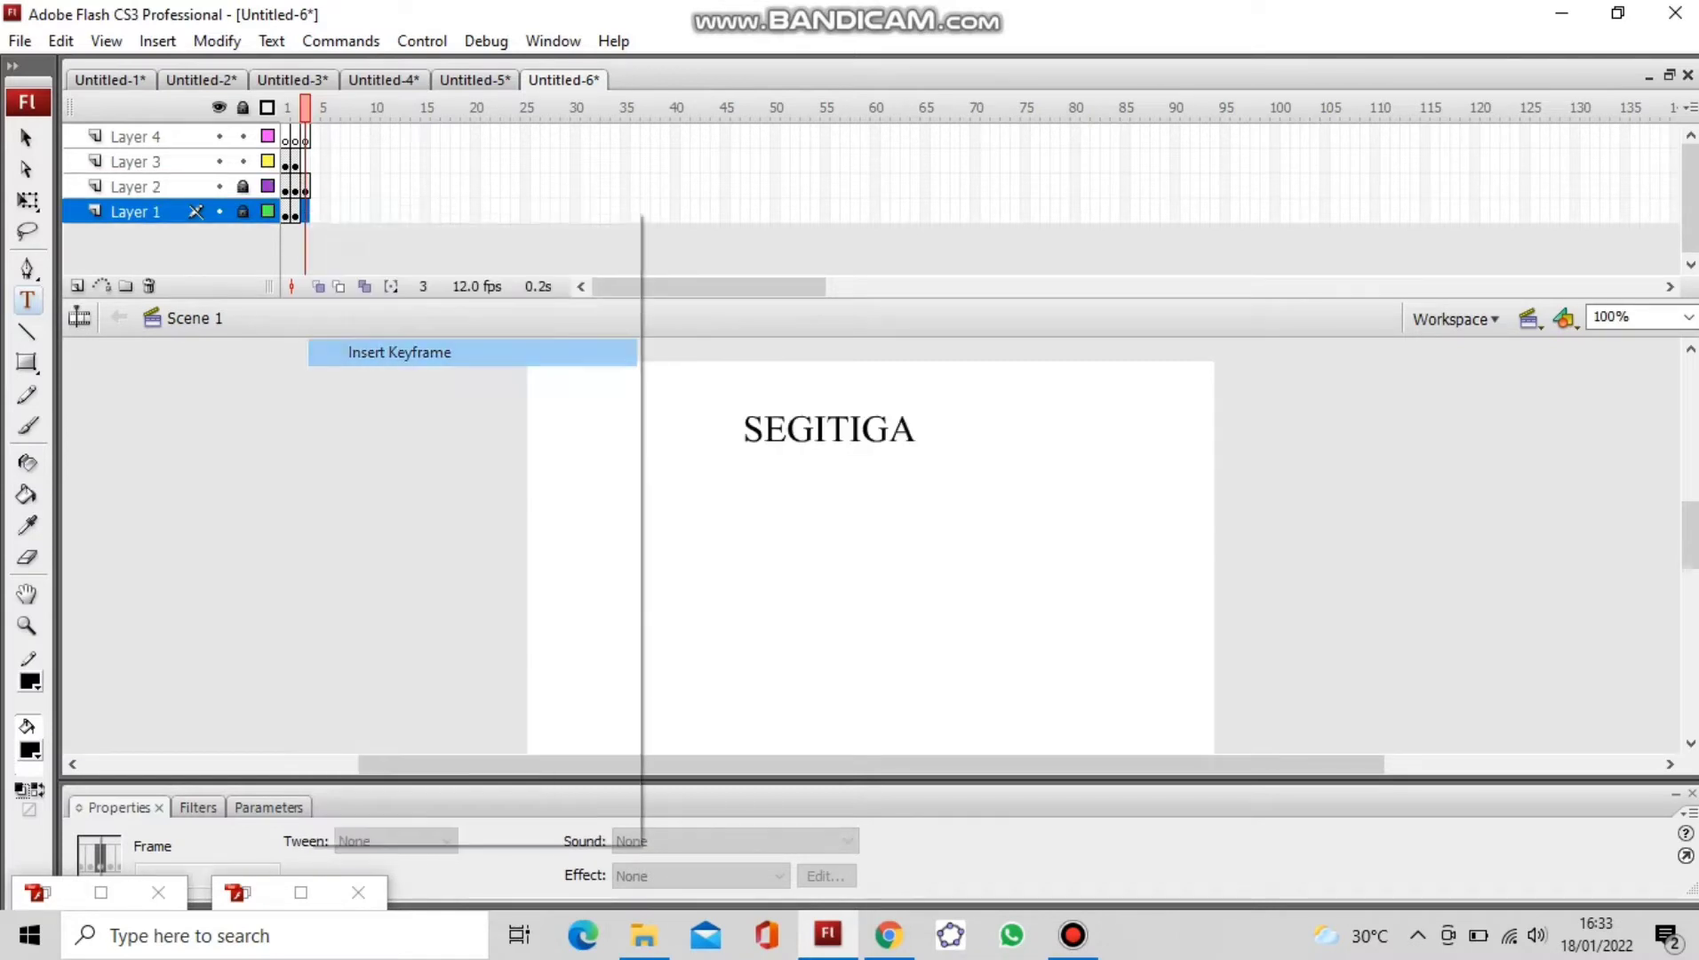
pyautogui.click(315, 160)
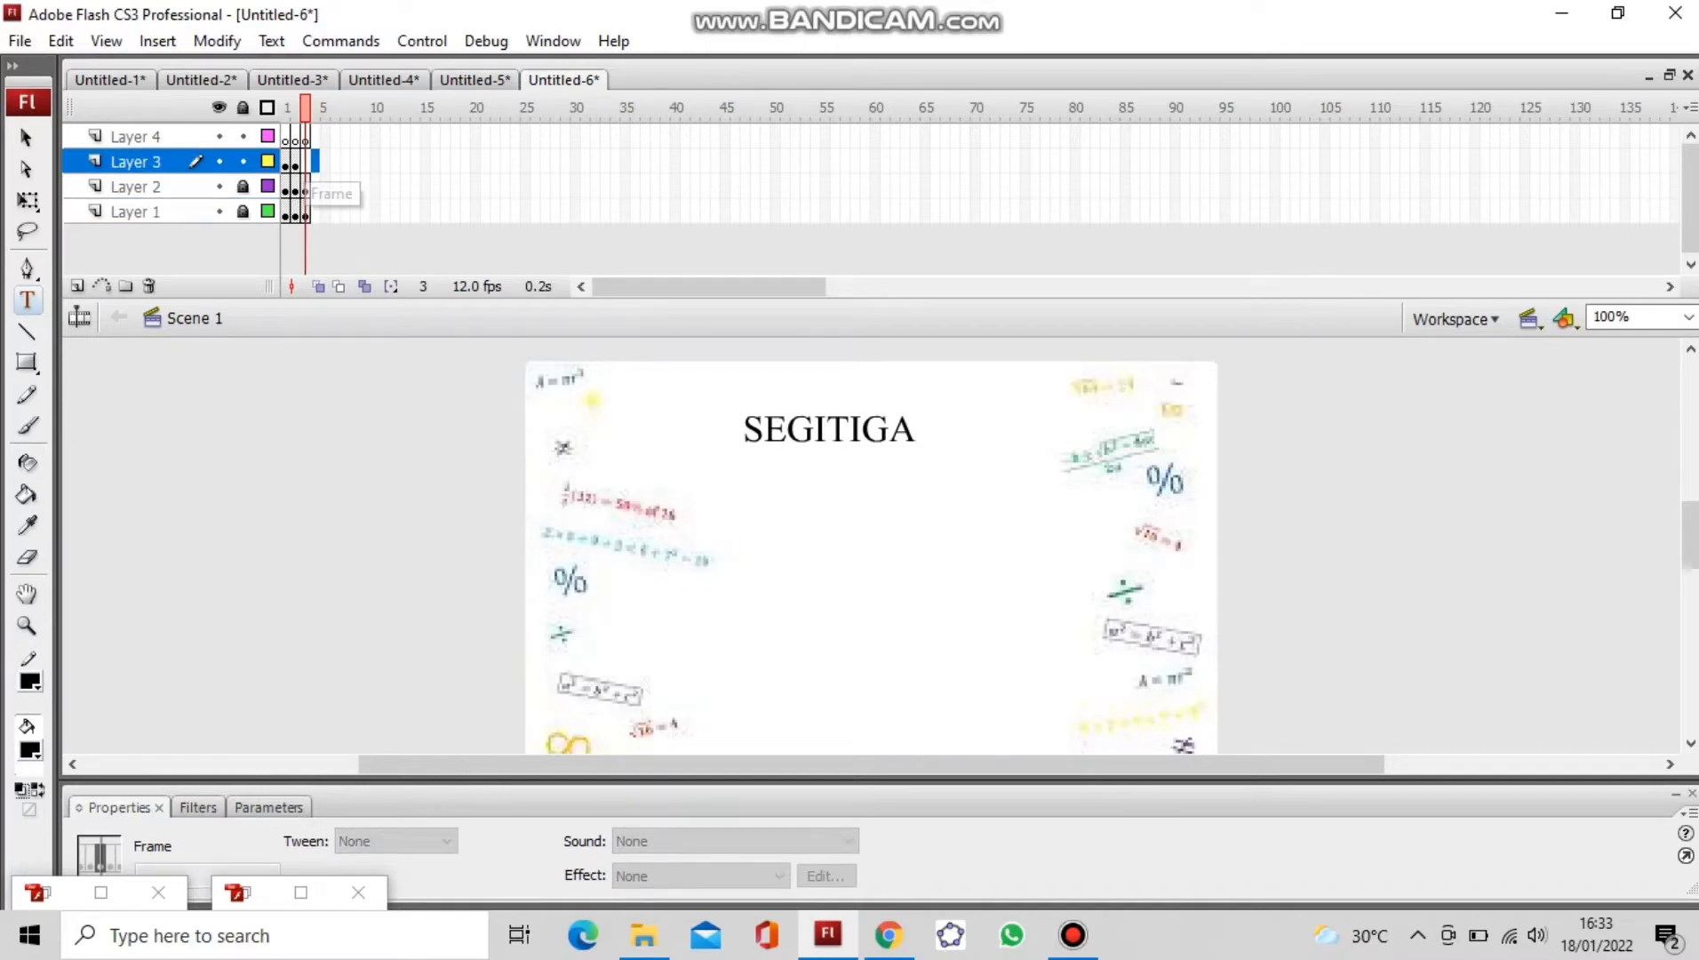
pyautogui.rightClick(304, 158)
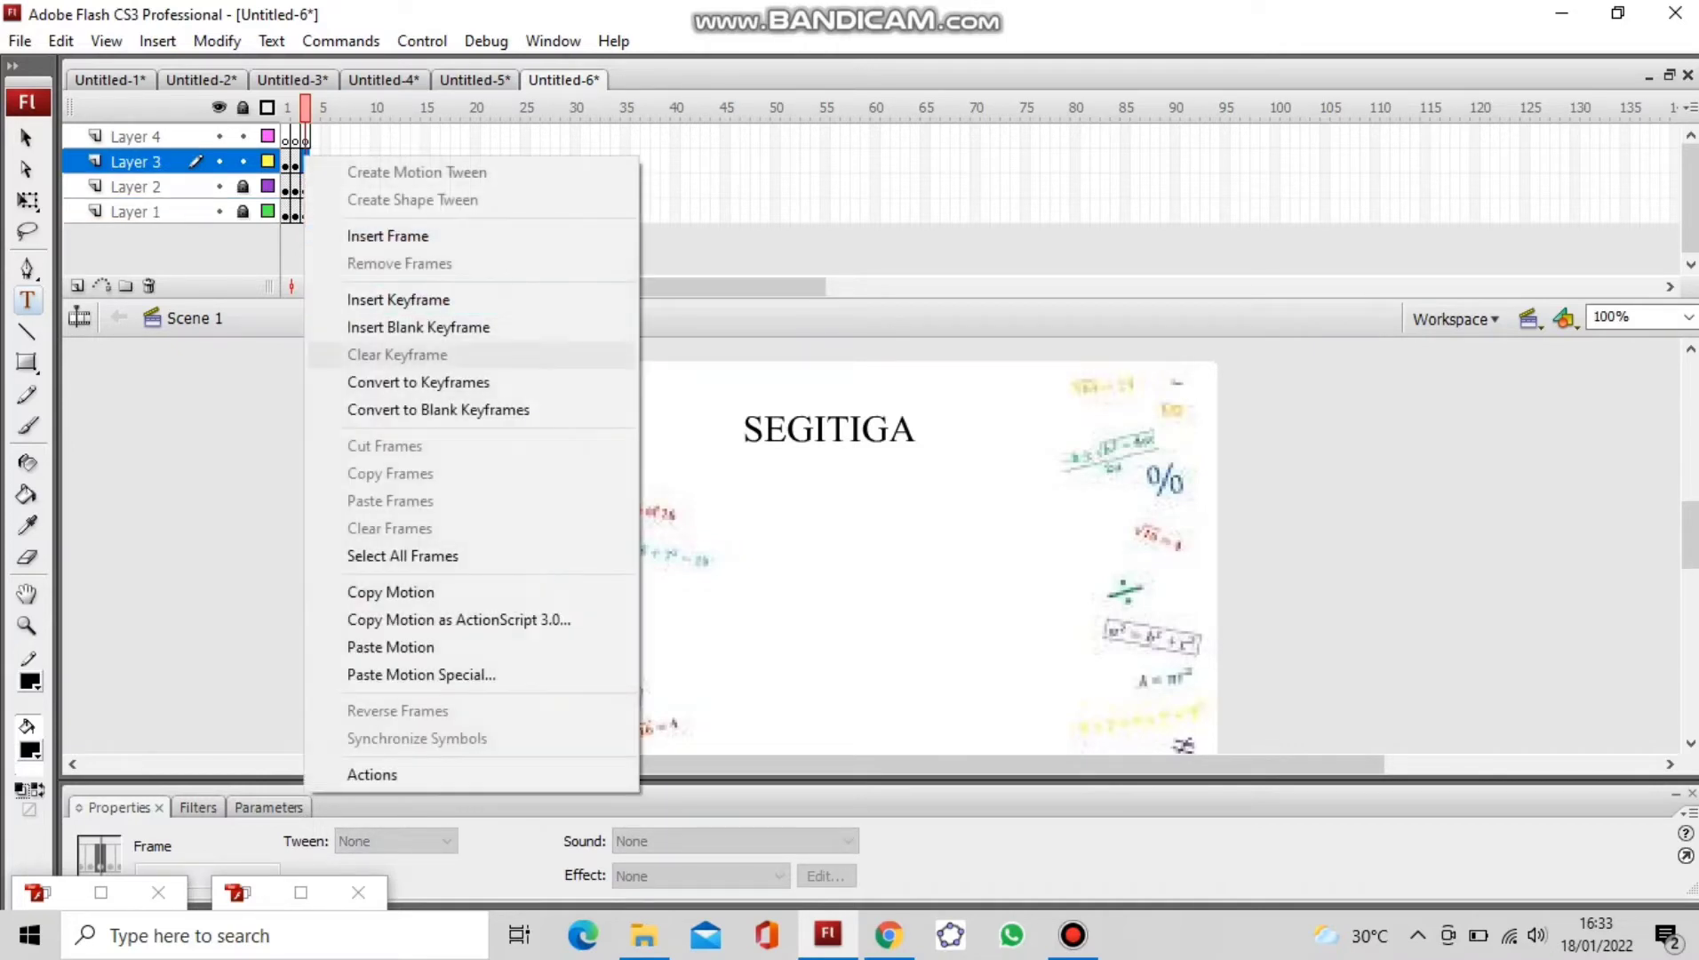
pyautogui.click(400, 300)
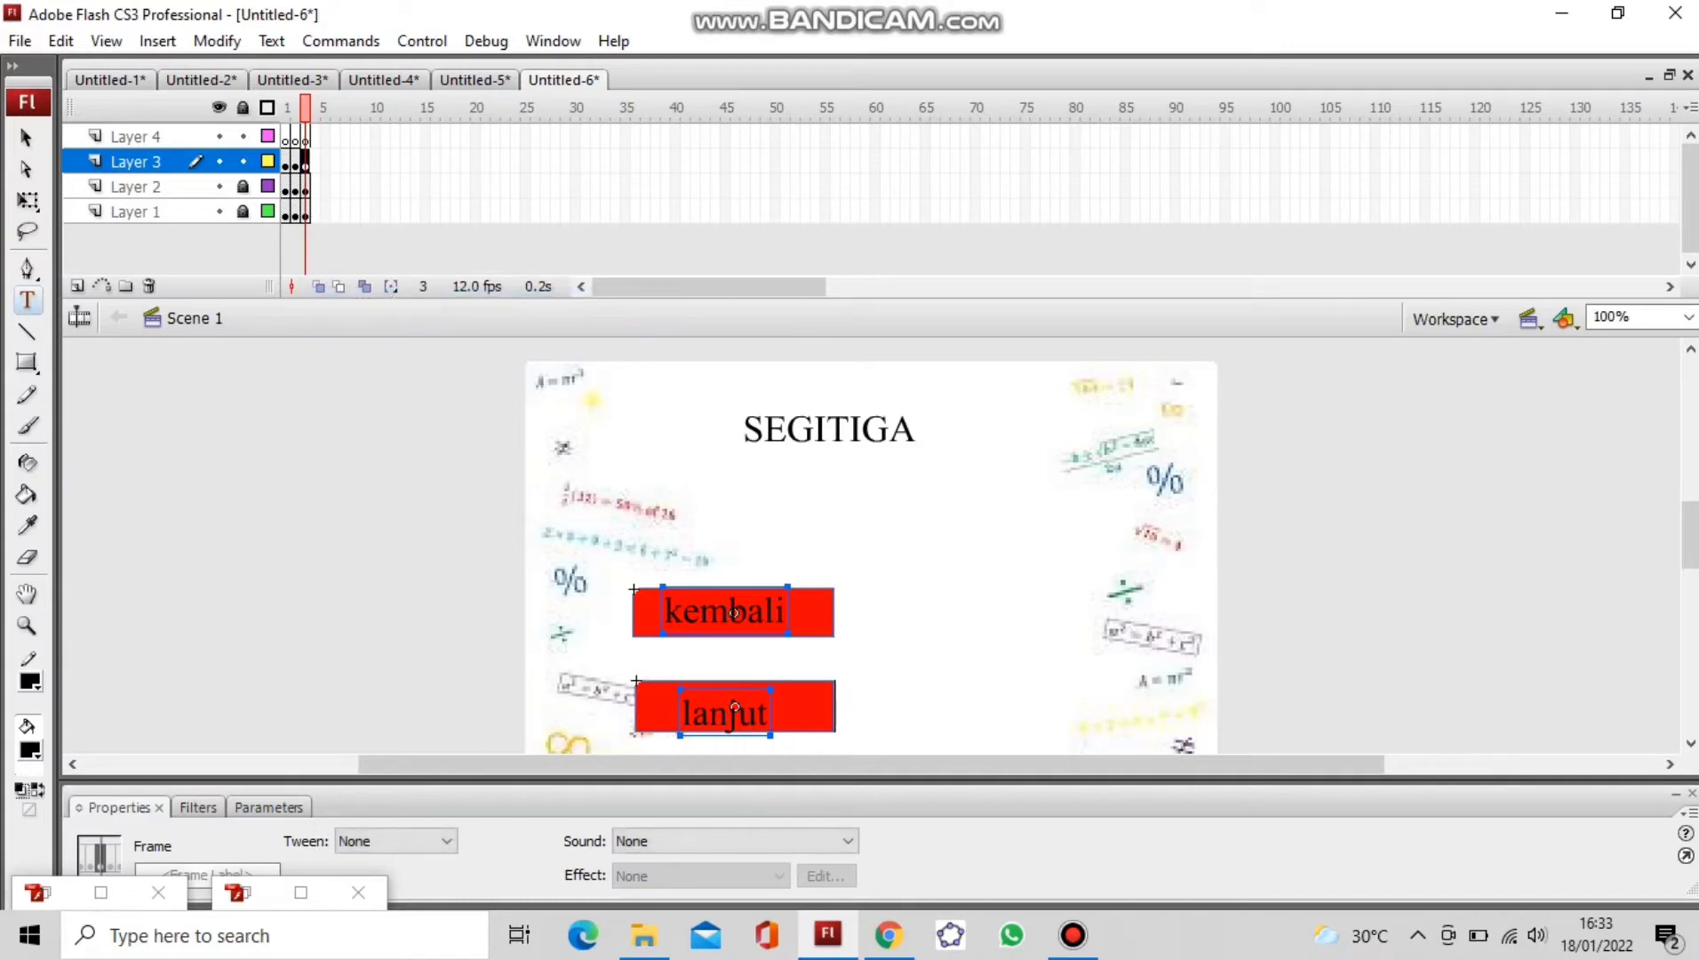
pyautogui.hotkey('ctrl', 'shift', 'a')
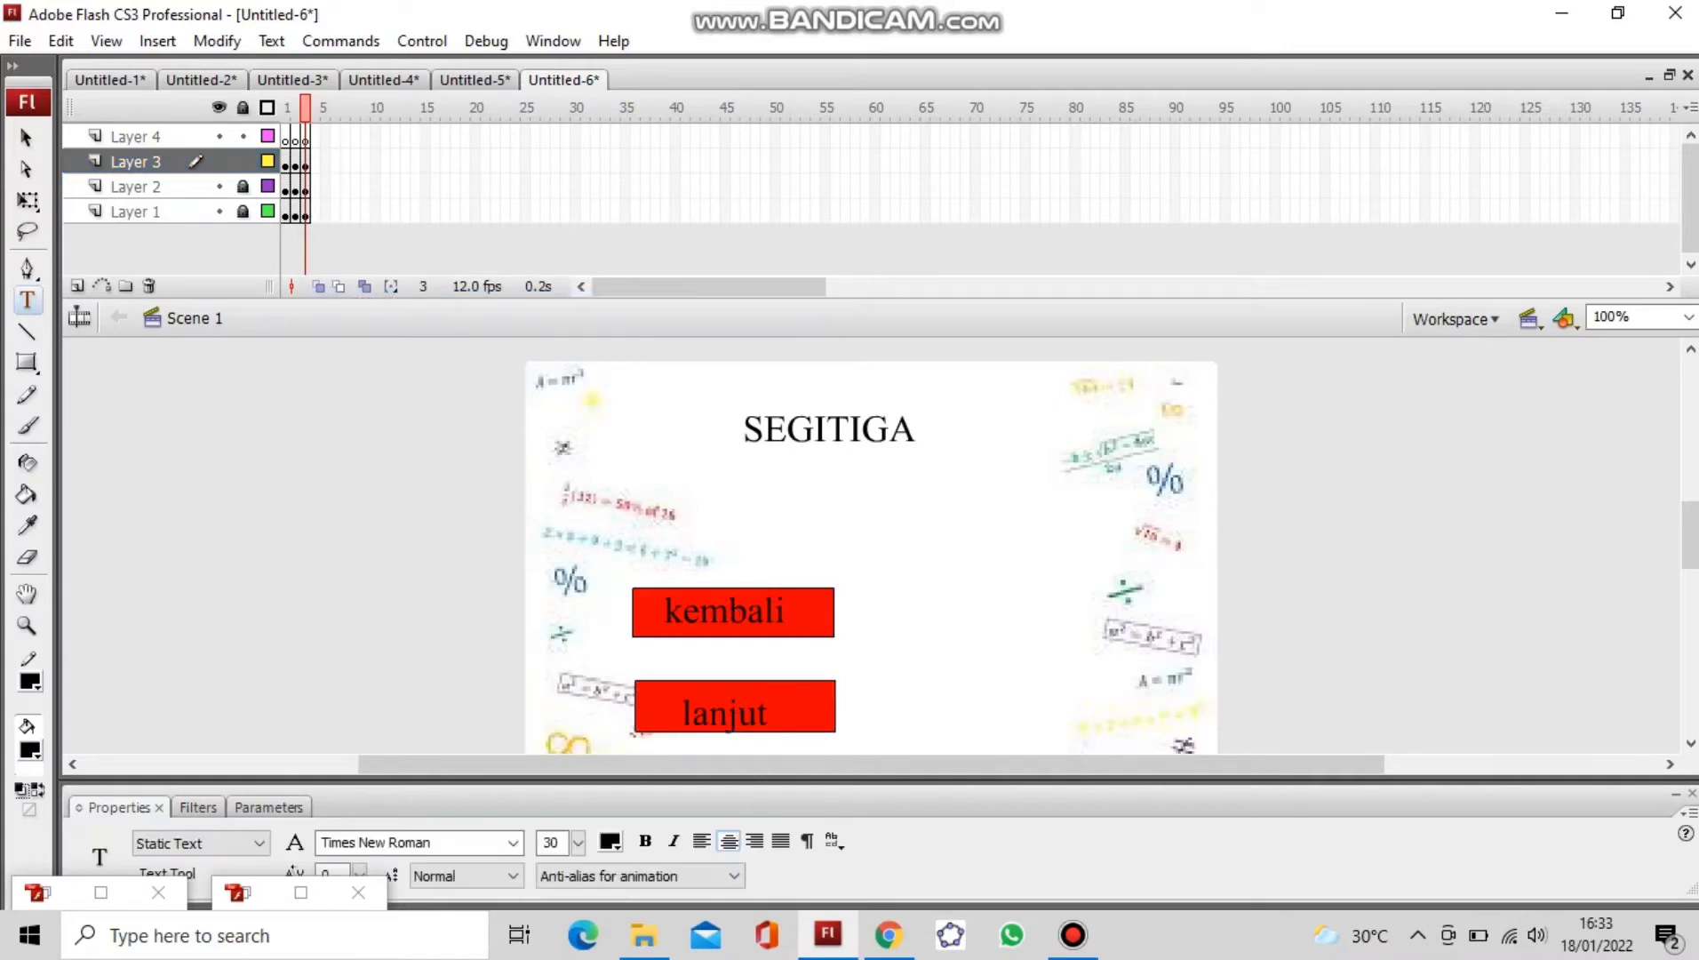
# Step: Copy the opening segitiga definition, through "simpul A, B, dan C", from Wikipedia in Chrome and paste it as text on Layer 4, frame 2 in Flash
pyautogui.click(295, 138)
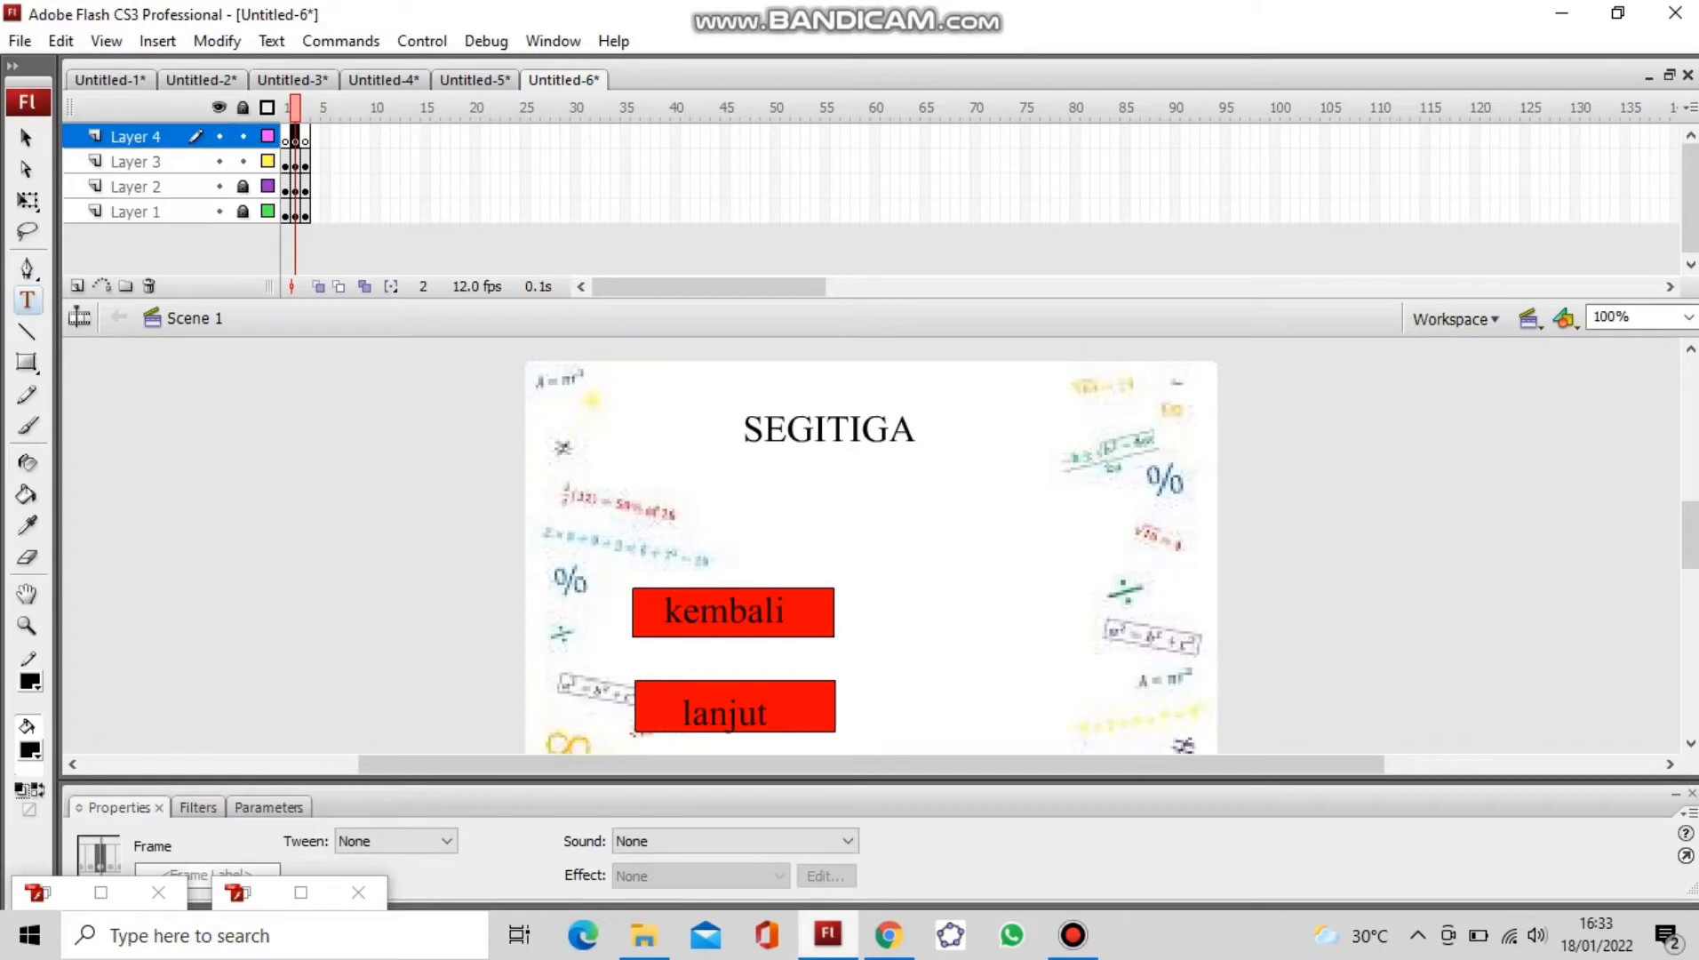
pyautogui.click(889, 934)
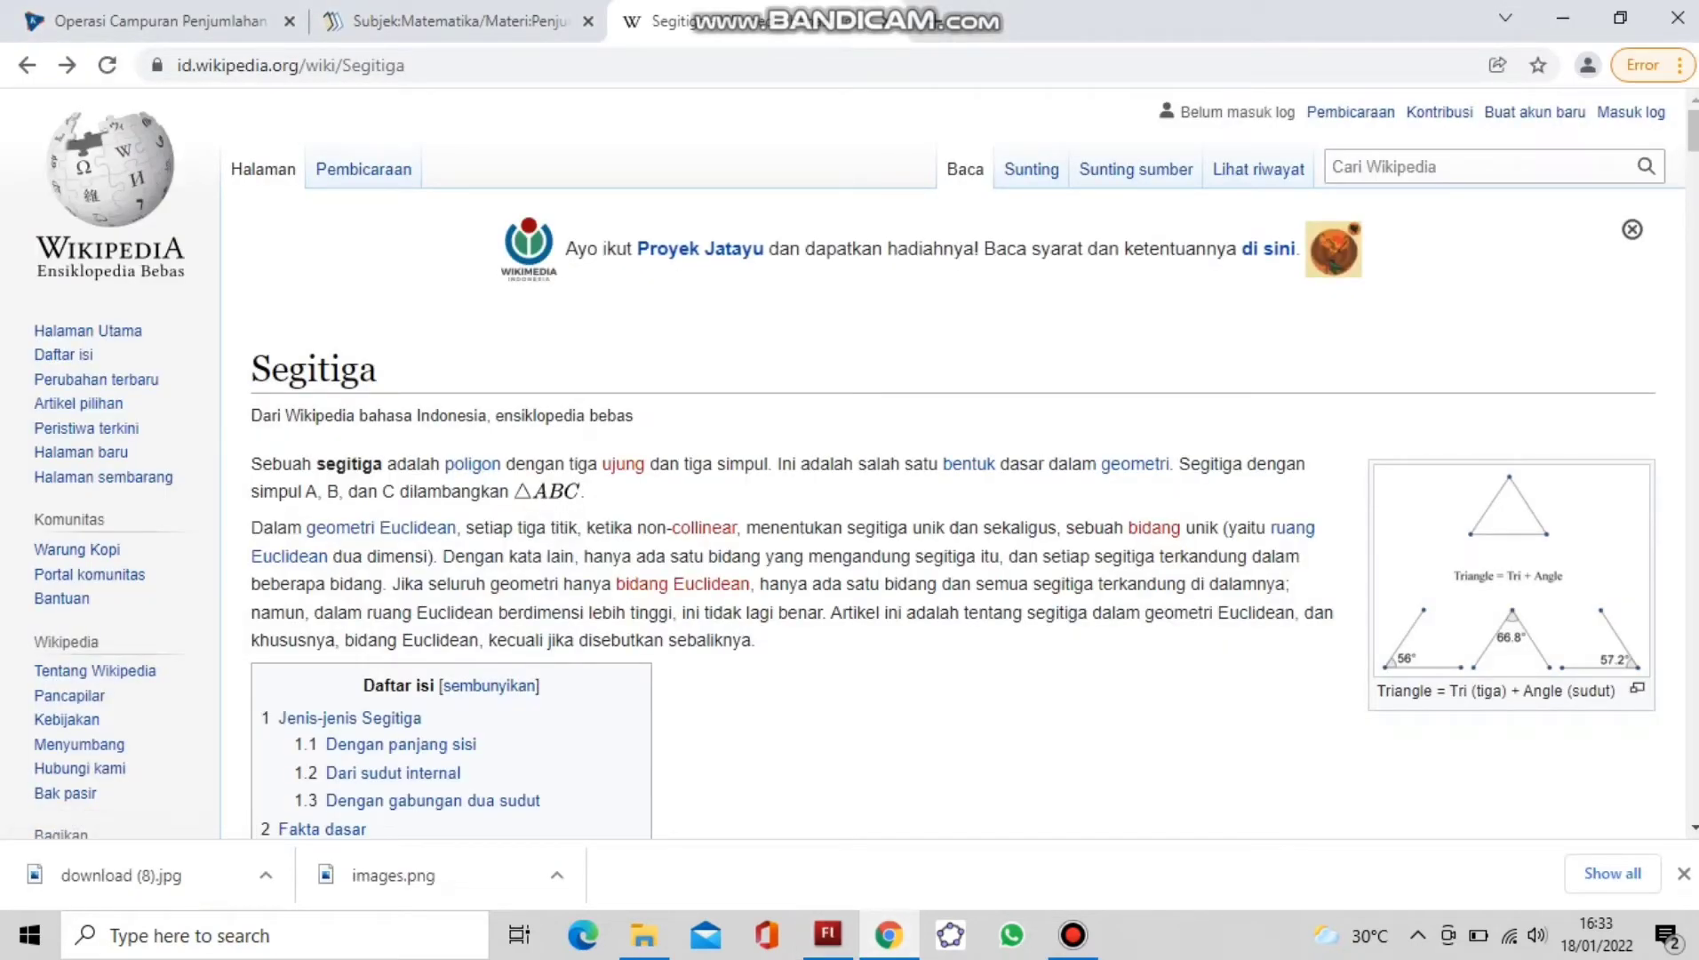
pyautogui.moveTo(313, 464); pyautogui.dragTo(397, 491)
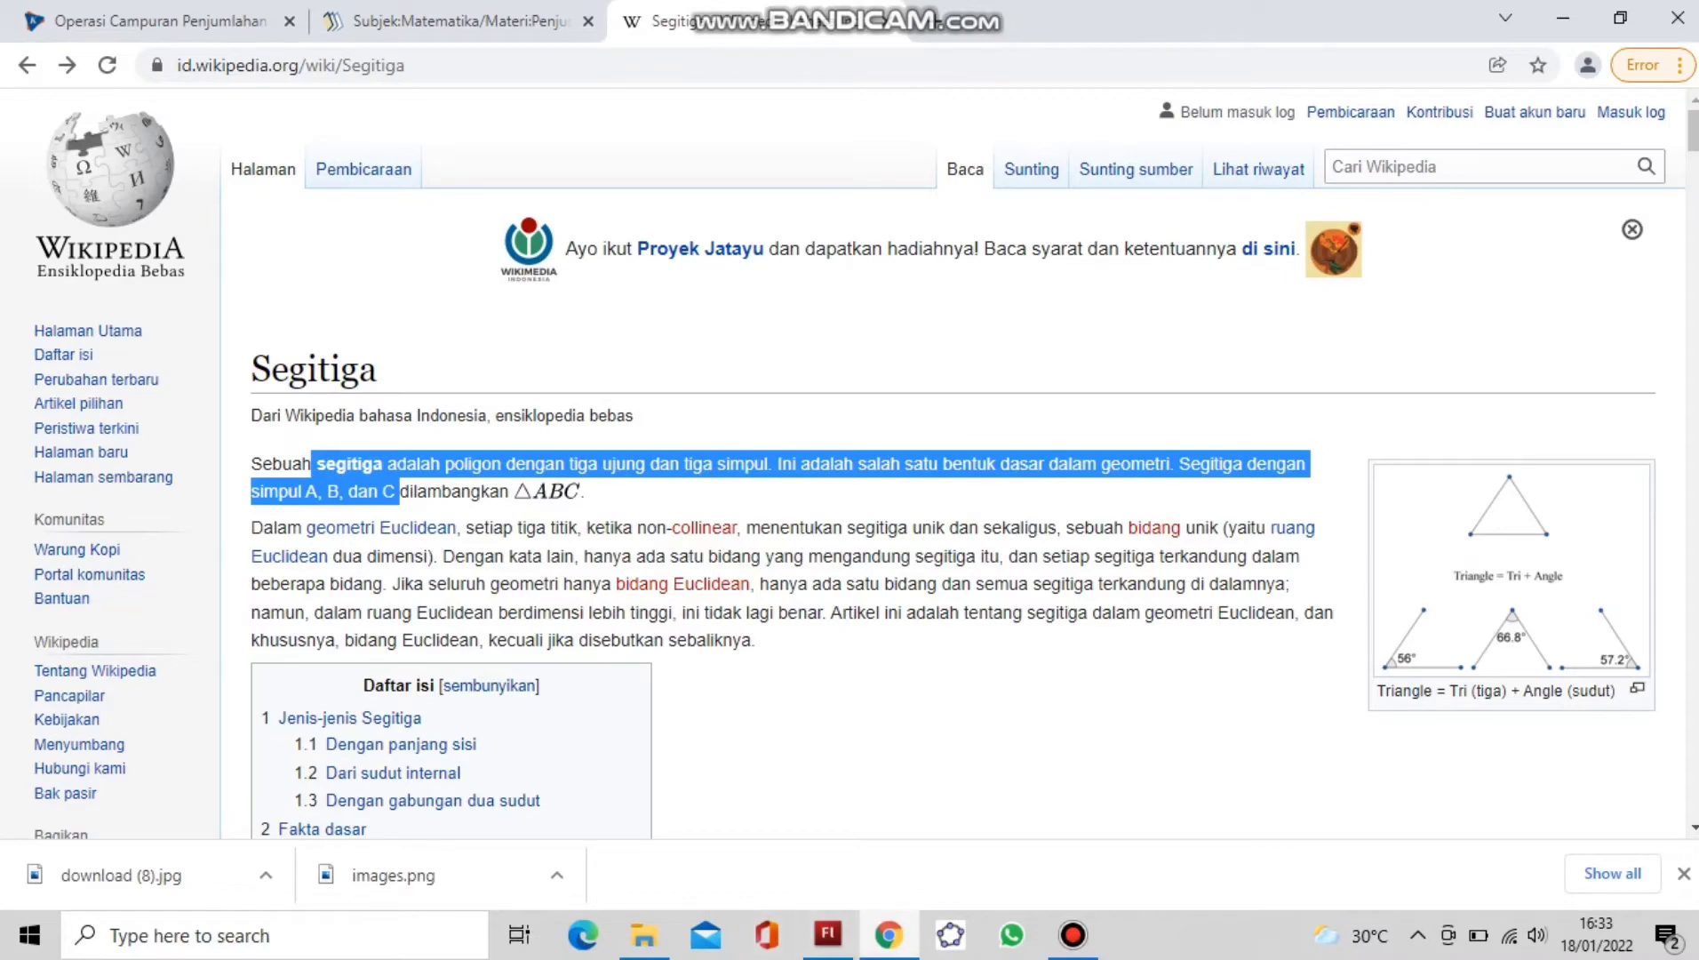
pyautogui.moveTo(827, 934)
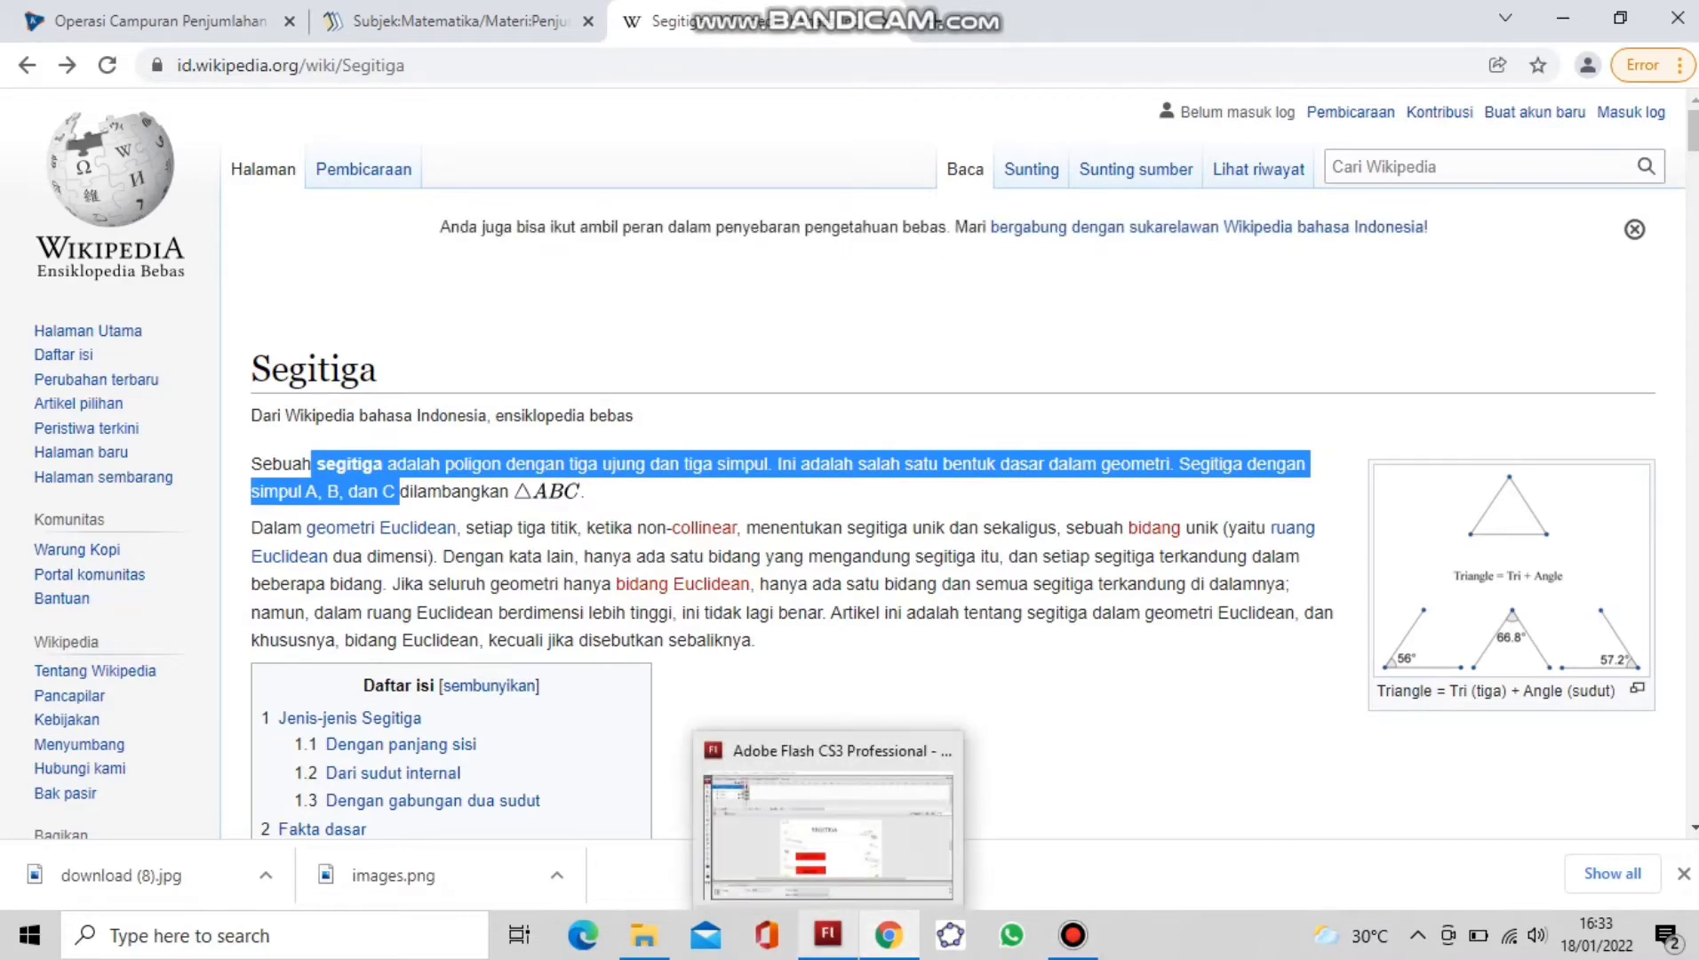
pyautogui.click(818, 800)
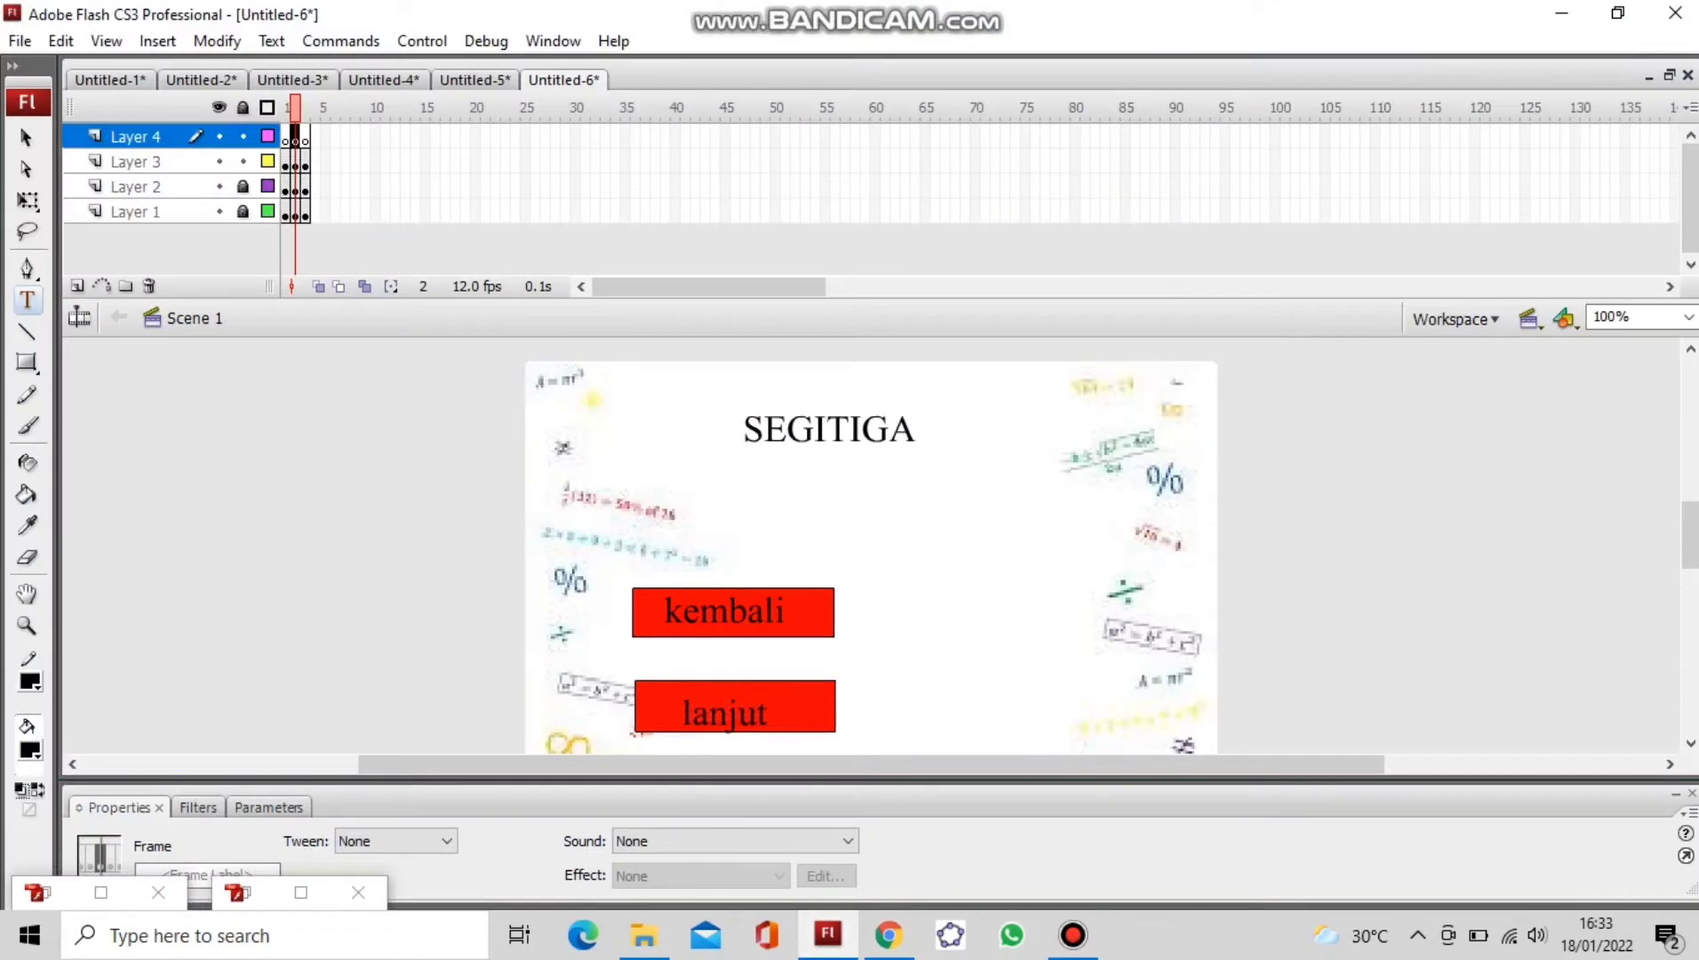
pyautogui.click(903, 506)
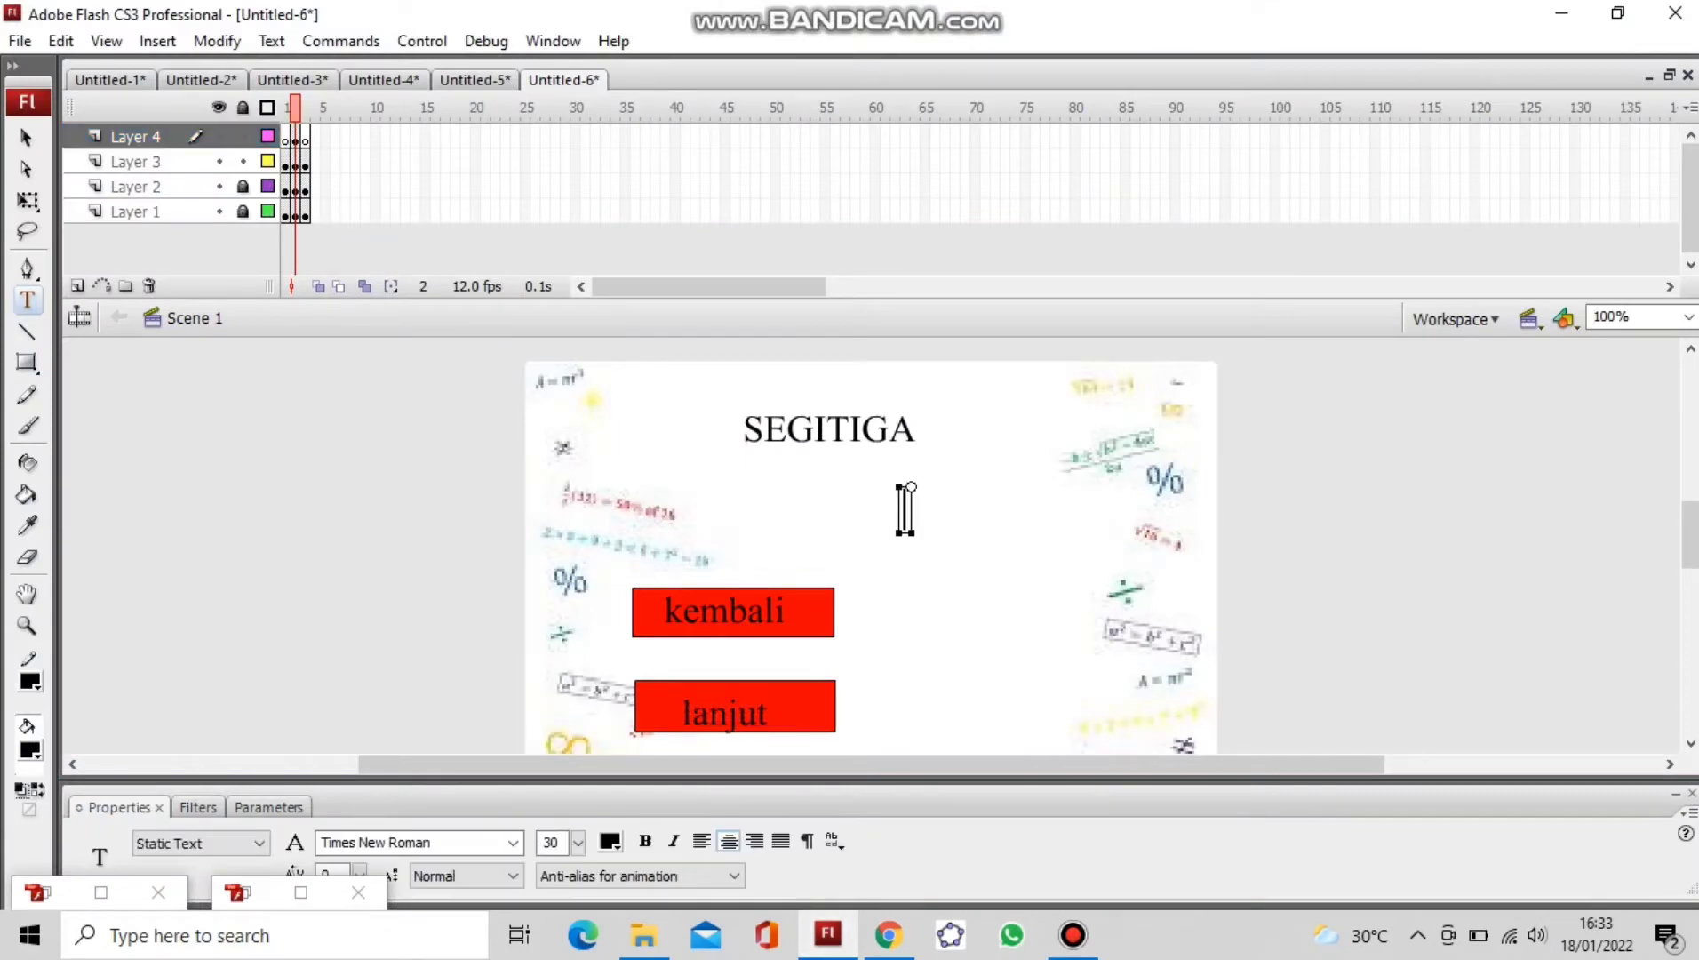
pyautogui.hotkey('ctrl', 'v')
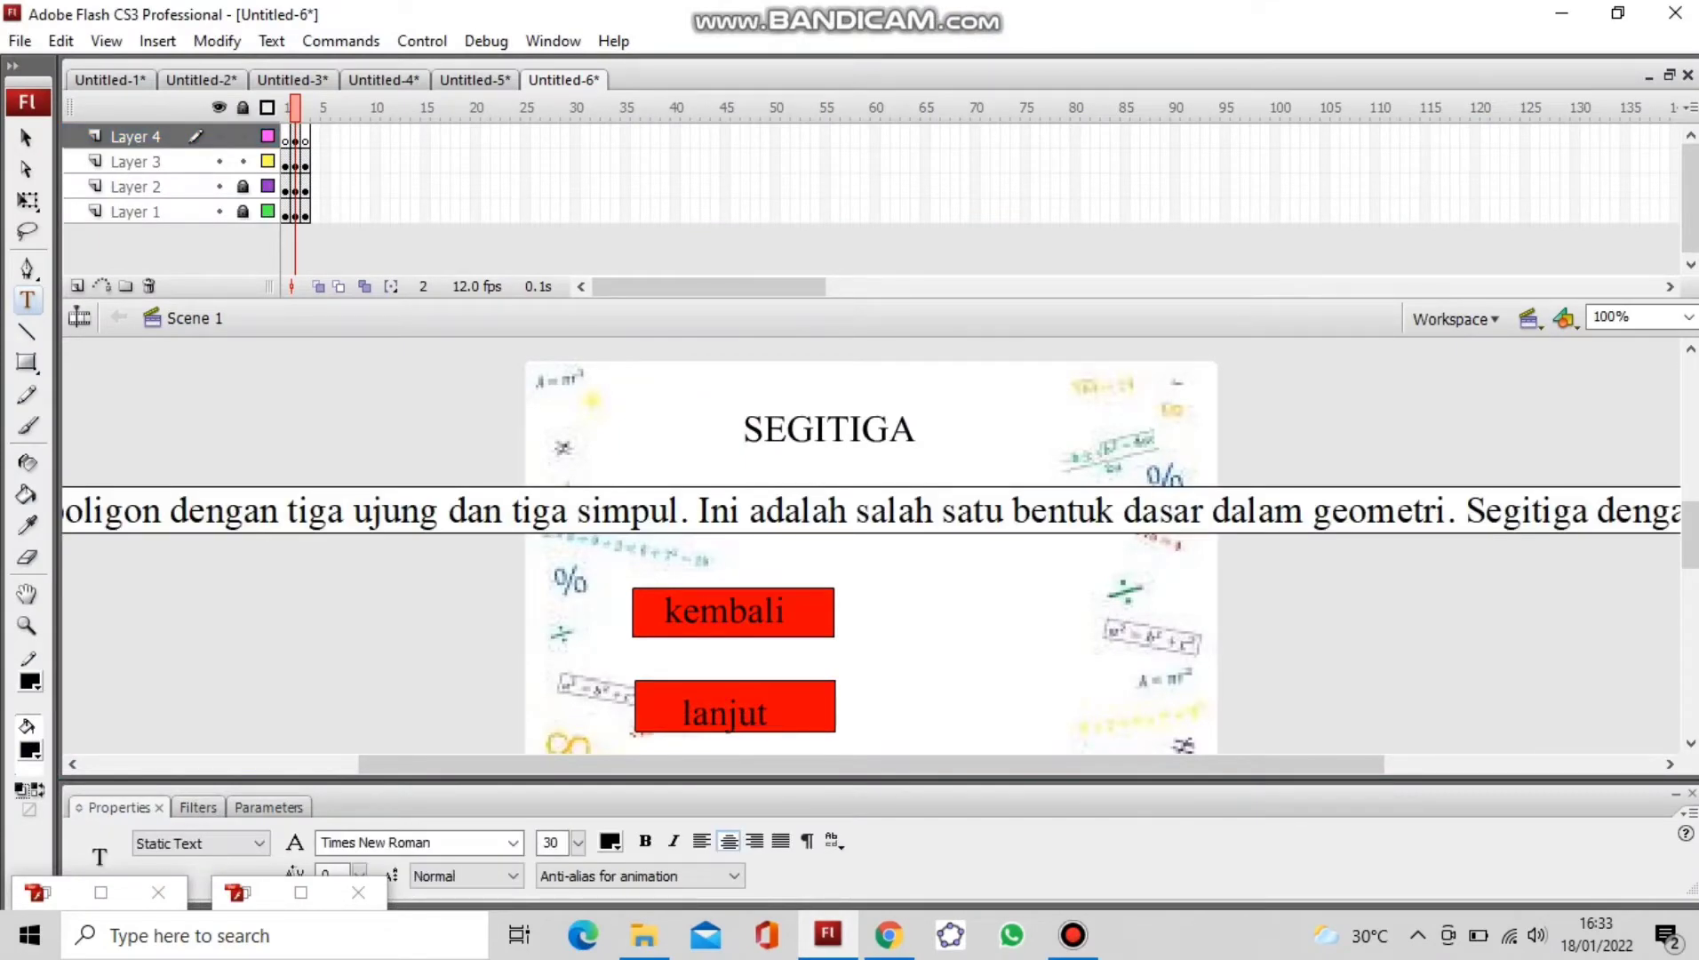
# Step: Break the pasted definition into separate lines after "dengan", "simpul." and "dasar", keeping the last two sentences joined
pyautogui.press('Return')
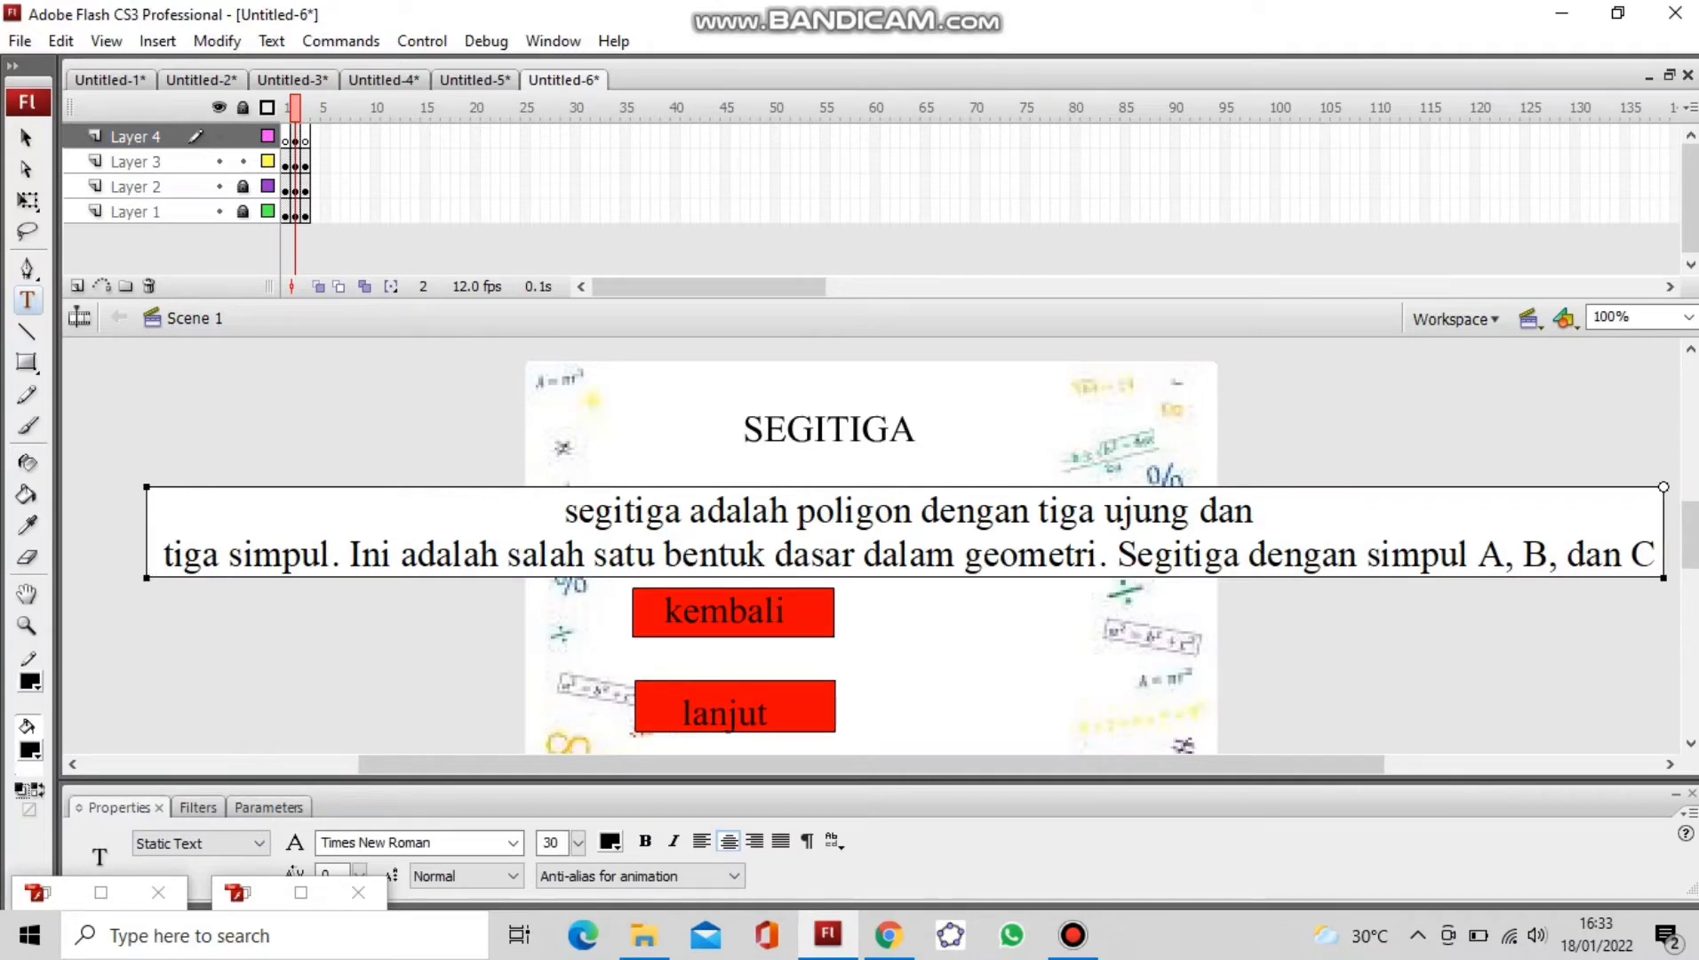
pyautogui.click(1037, 511)
pyautogui.press('Return')
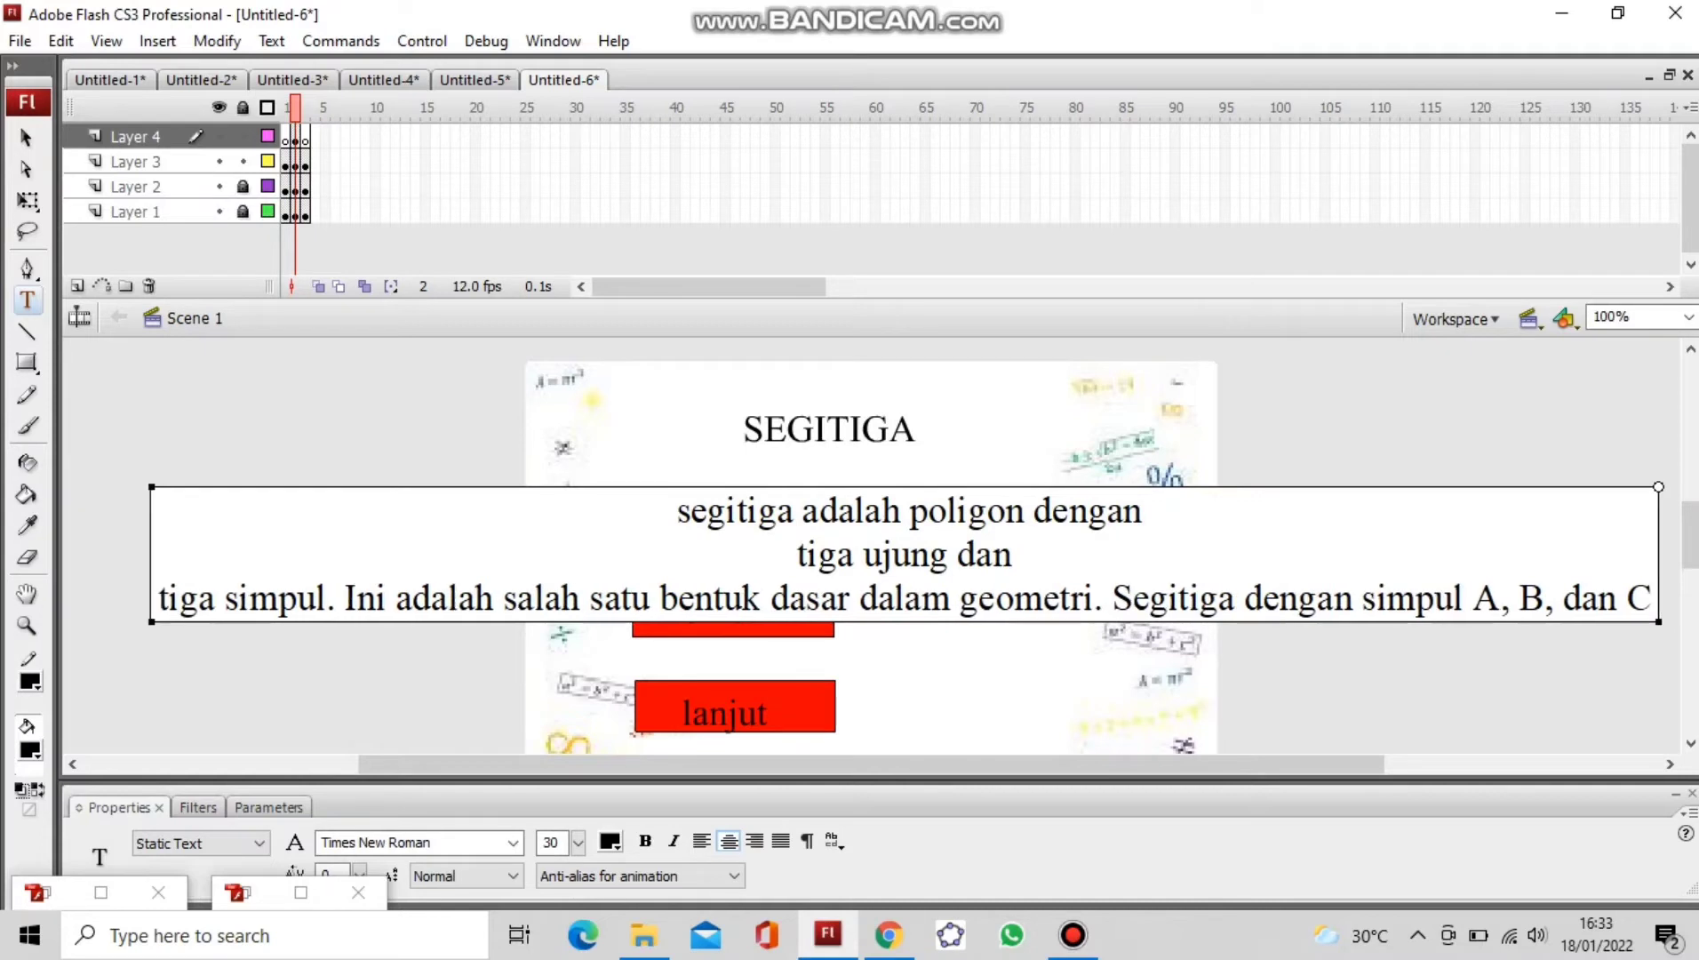
pyautogui.press('BackSpace')
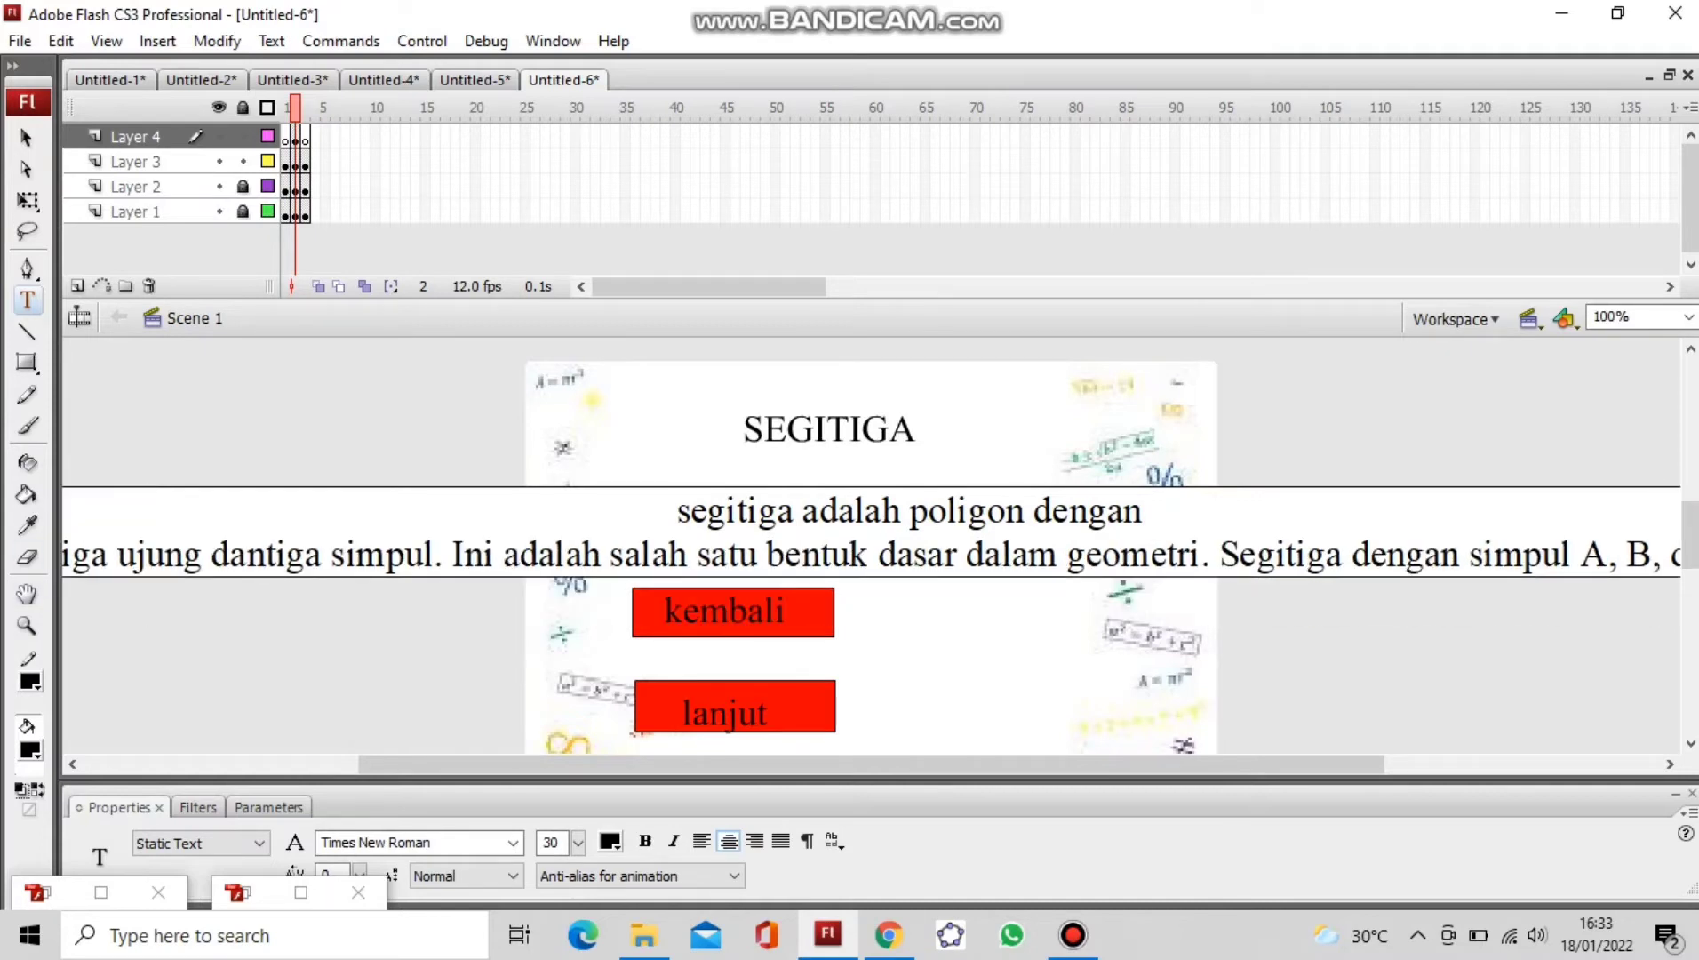
pyautogui.click(443, 553)
pyautogui.press('Return')
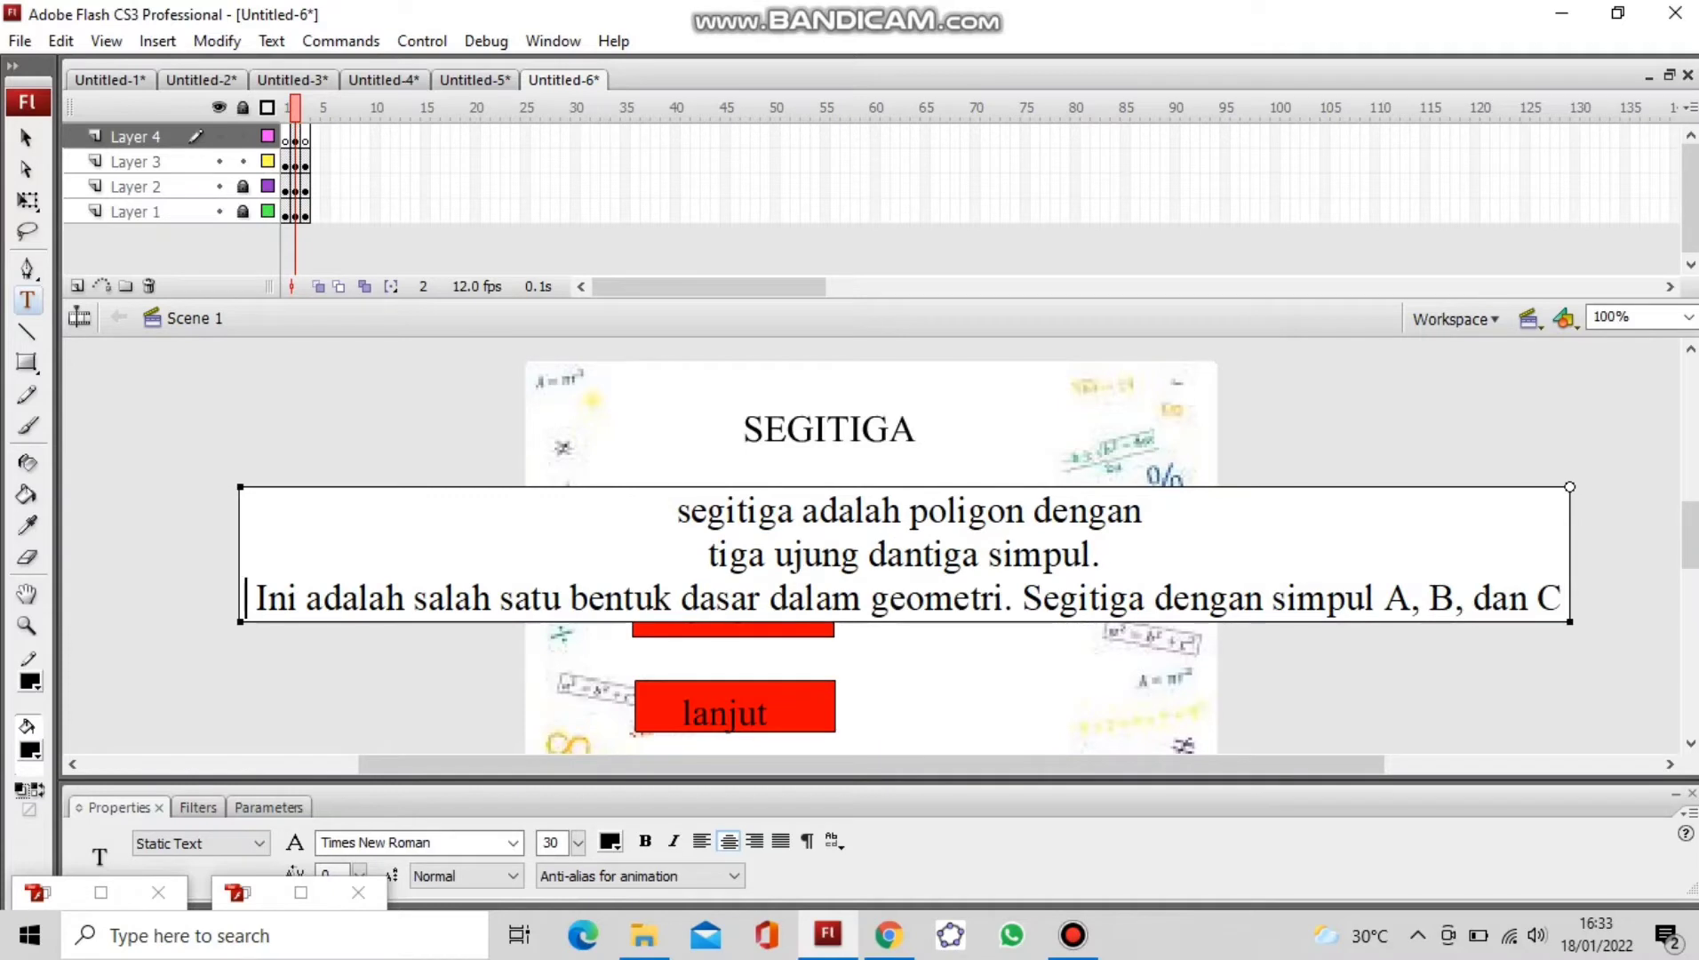
pyautogui.click(1020, 597)
pyautogui.press('Return')
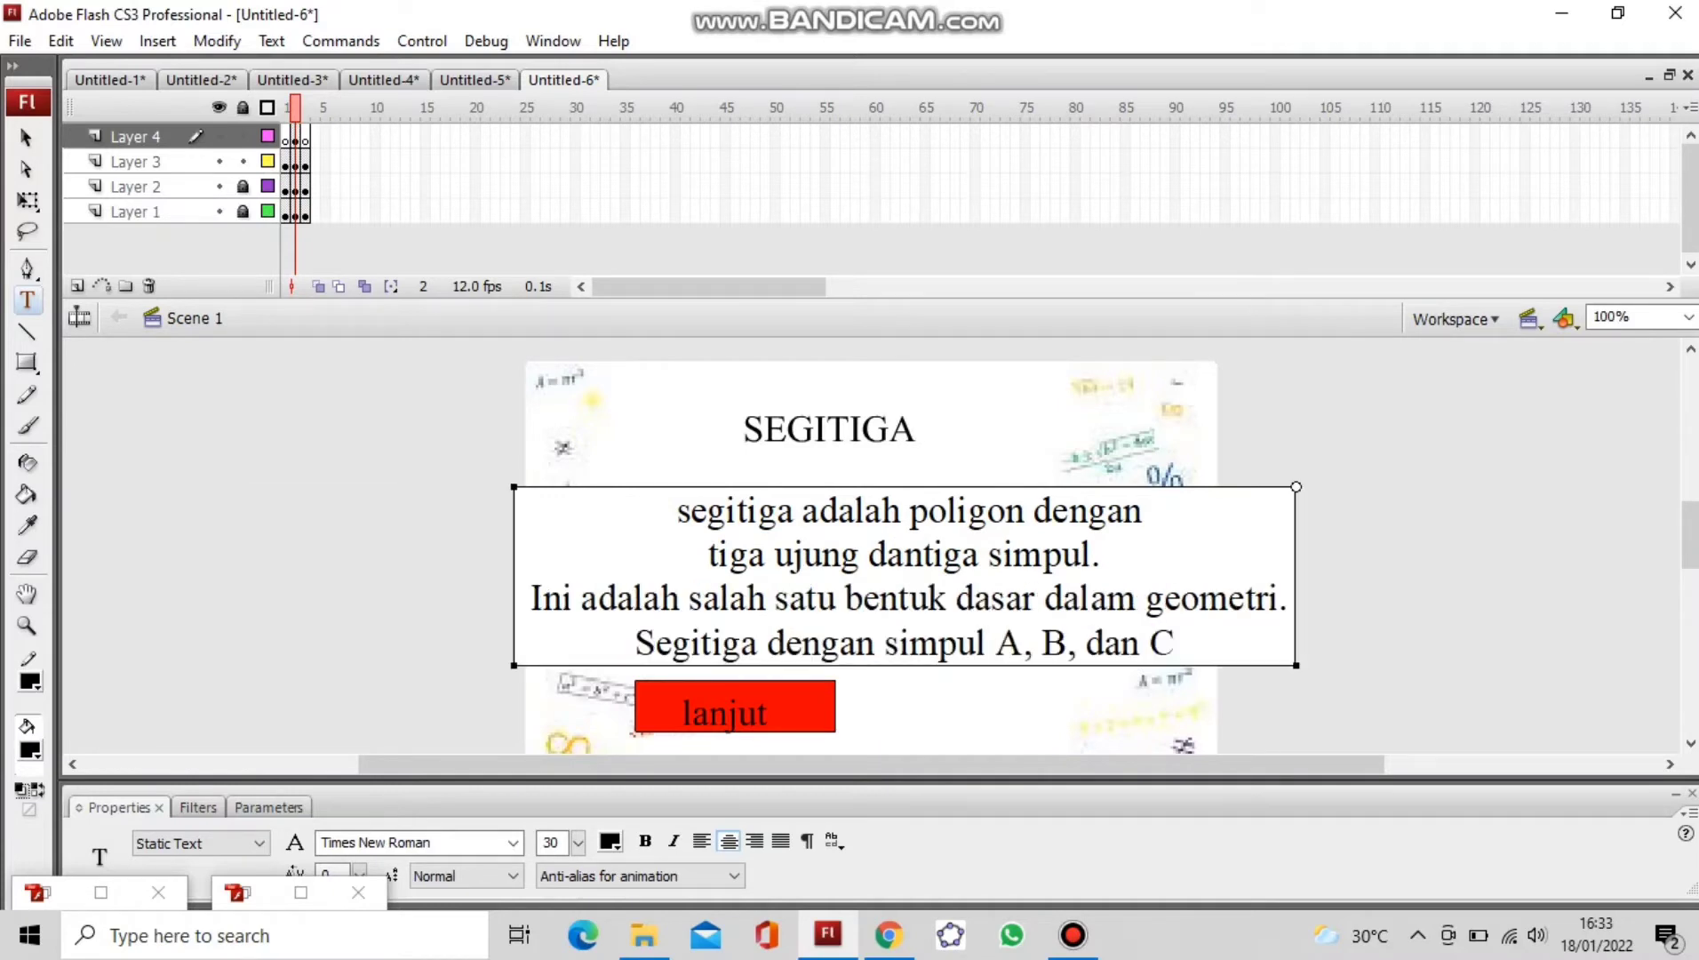
pyautogui.click(1044, 597)
pyautogui.press('Return')
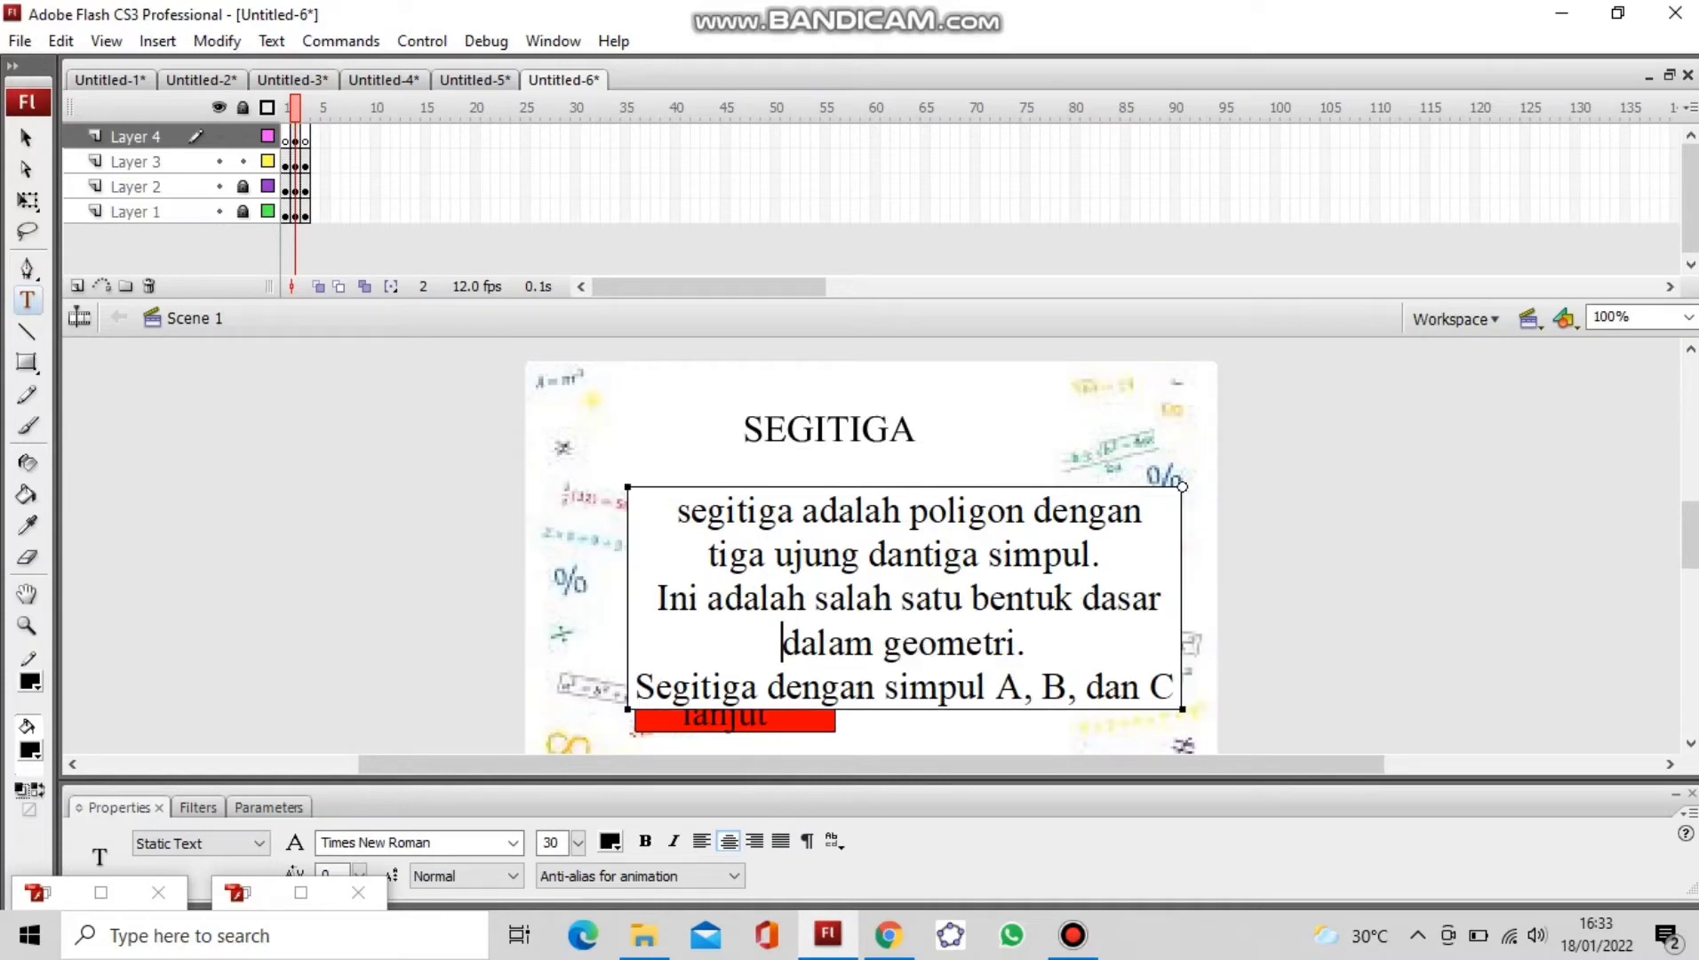
pyautogui.press('BackSpace')
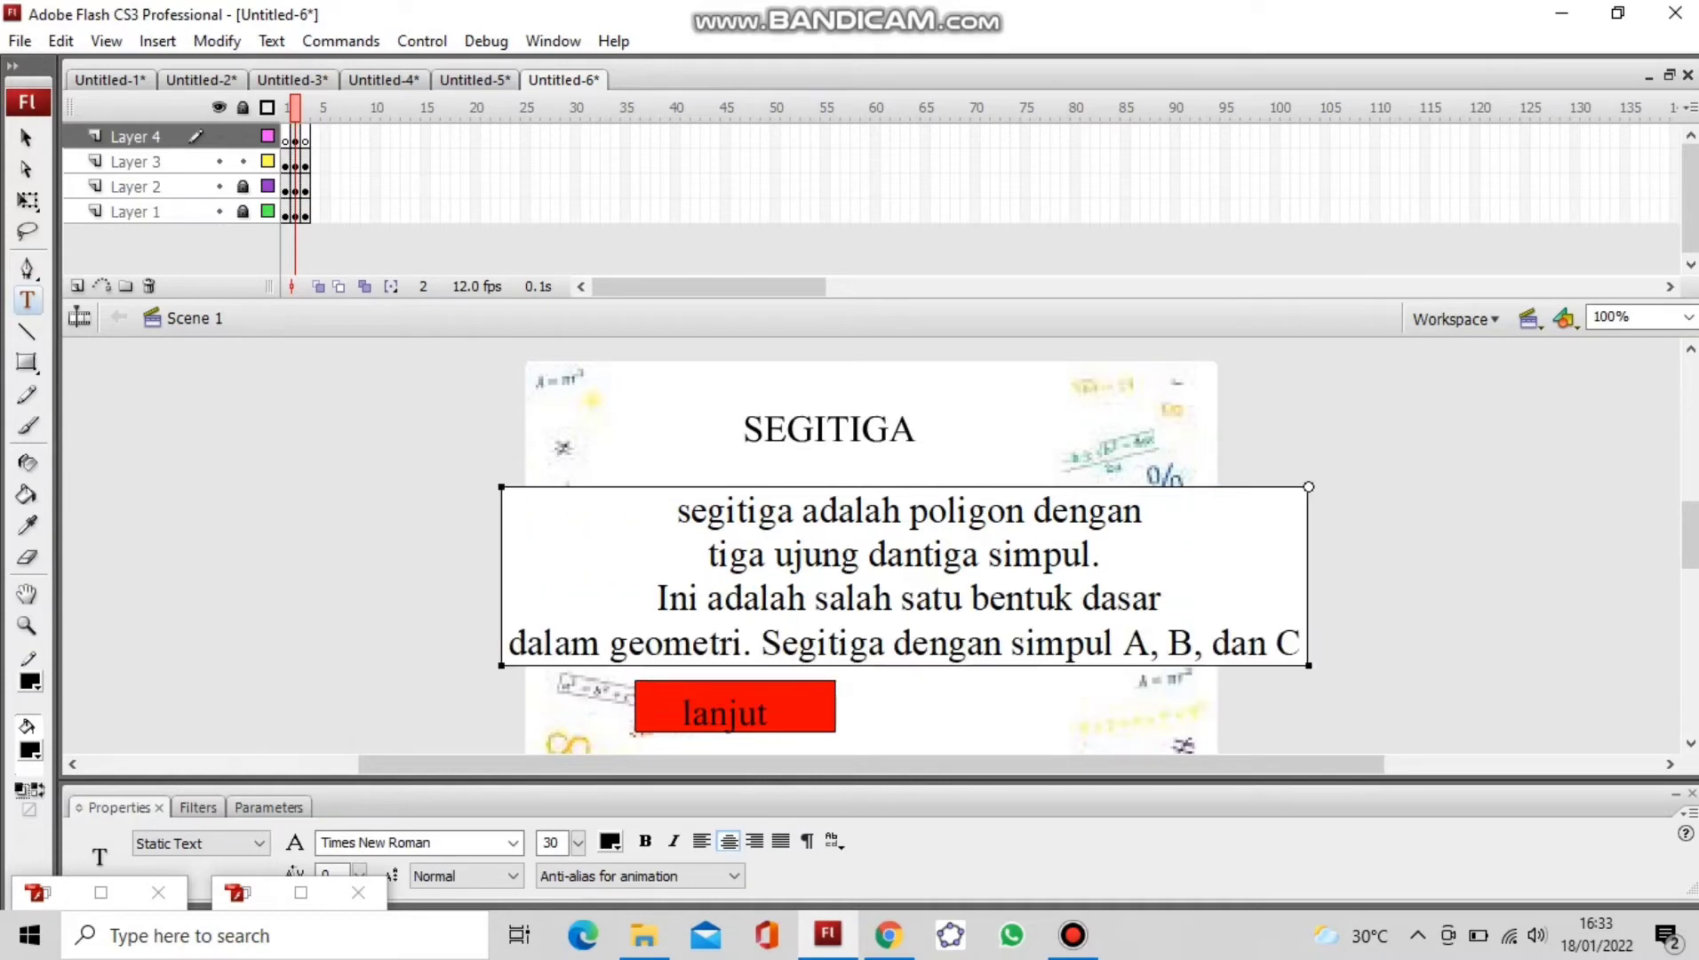
# Step: Narrow the definition's text box so the last line wraps before "simpul A, B, dan C", and set its font size to 25
pyautogui.moveTo(1308, 487); pyautogui.dragTo(1169, 486)
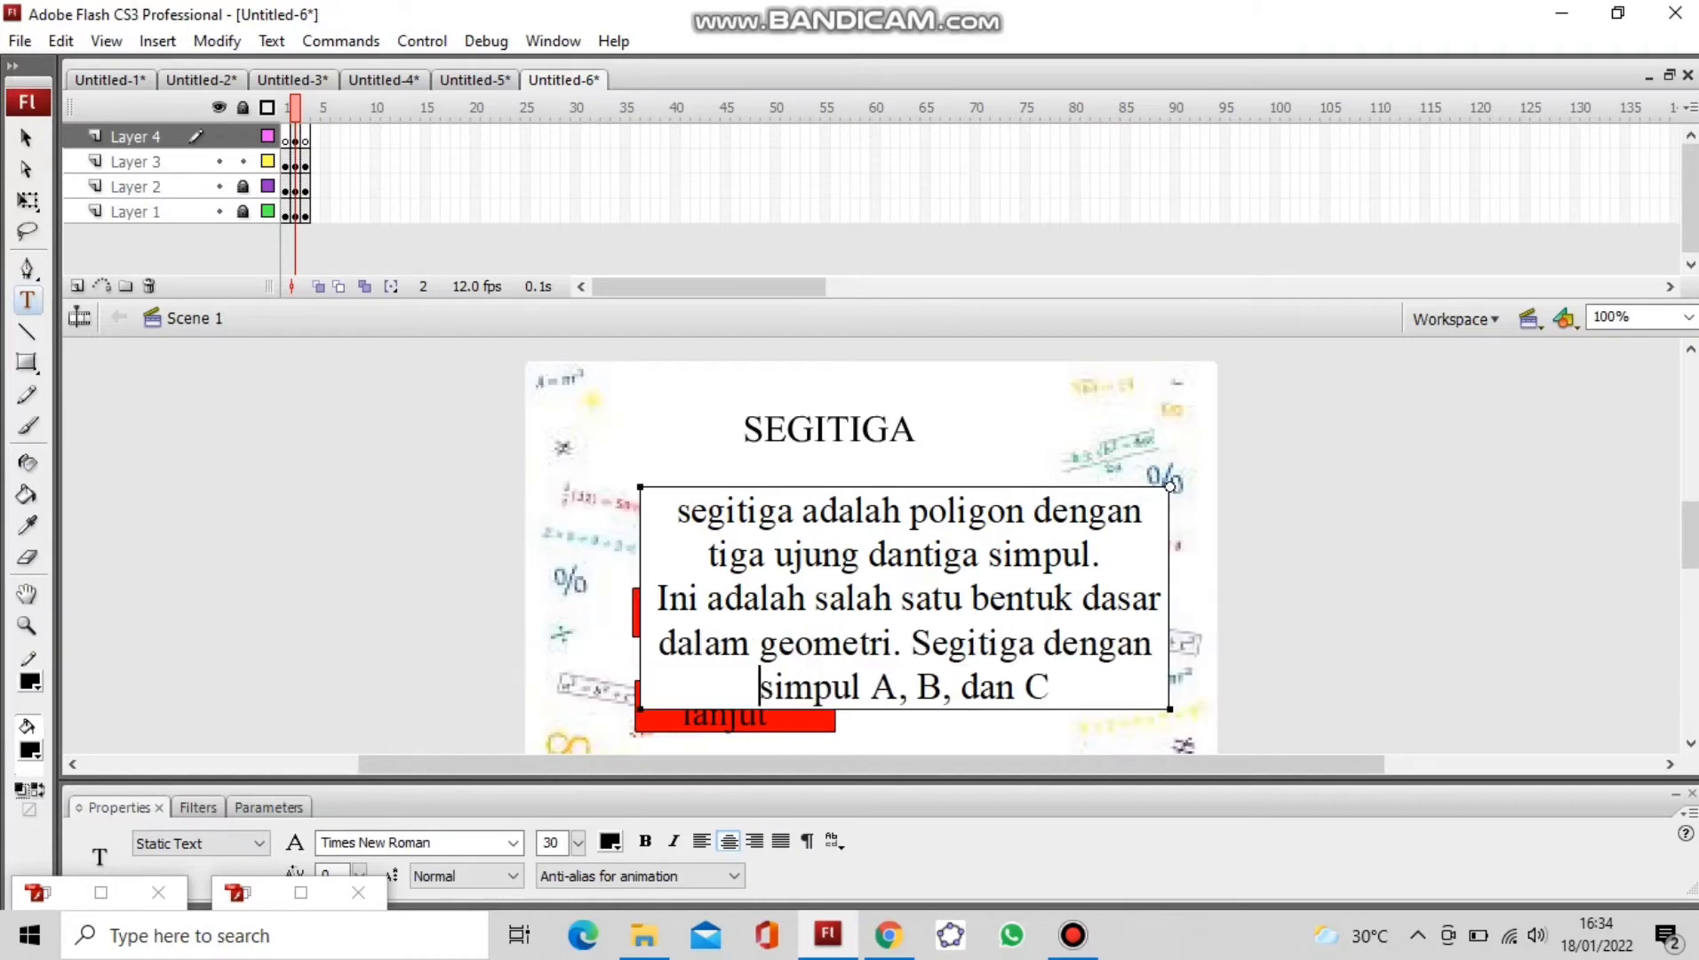
pyautogui.hotkey('ctrl', 'a')
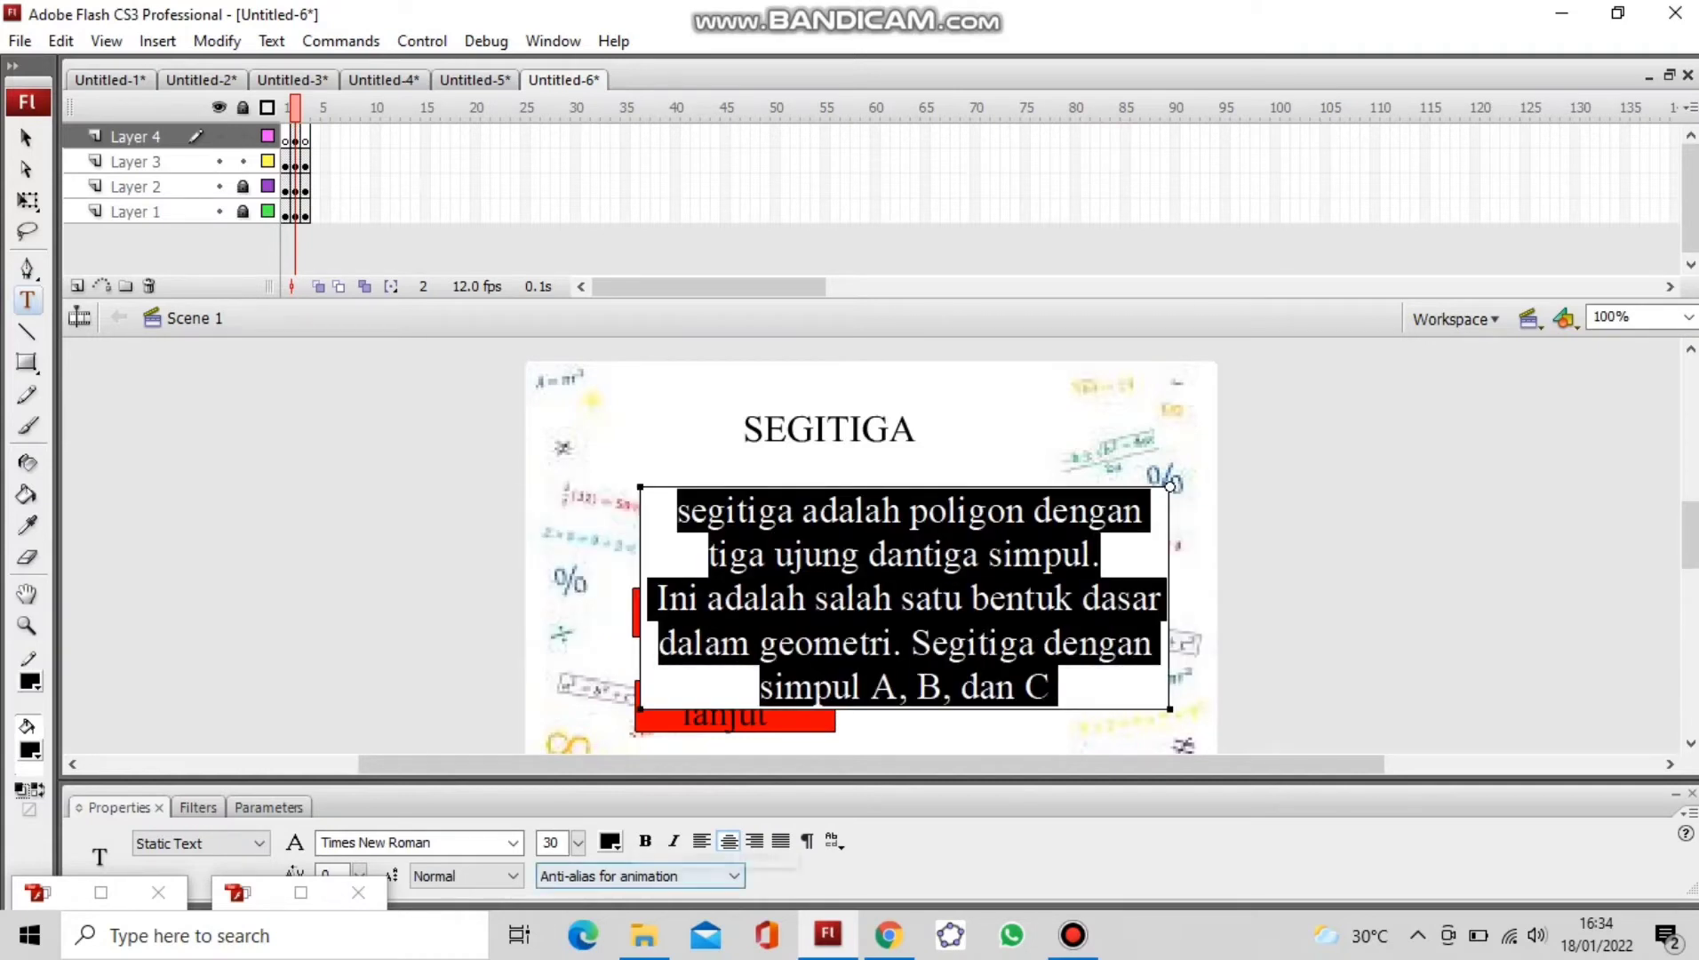
pyautogui.moveTo(578, 843); pyautogui.dragTo(580, 852)
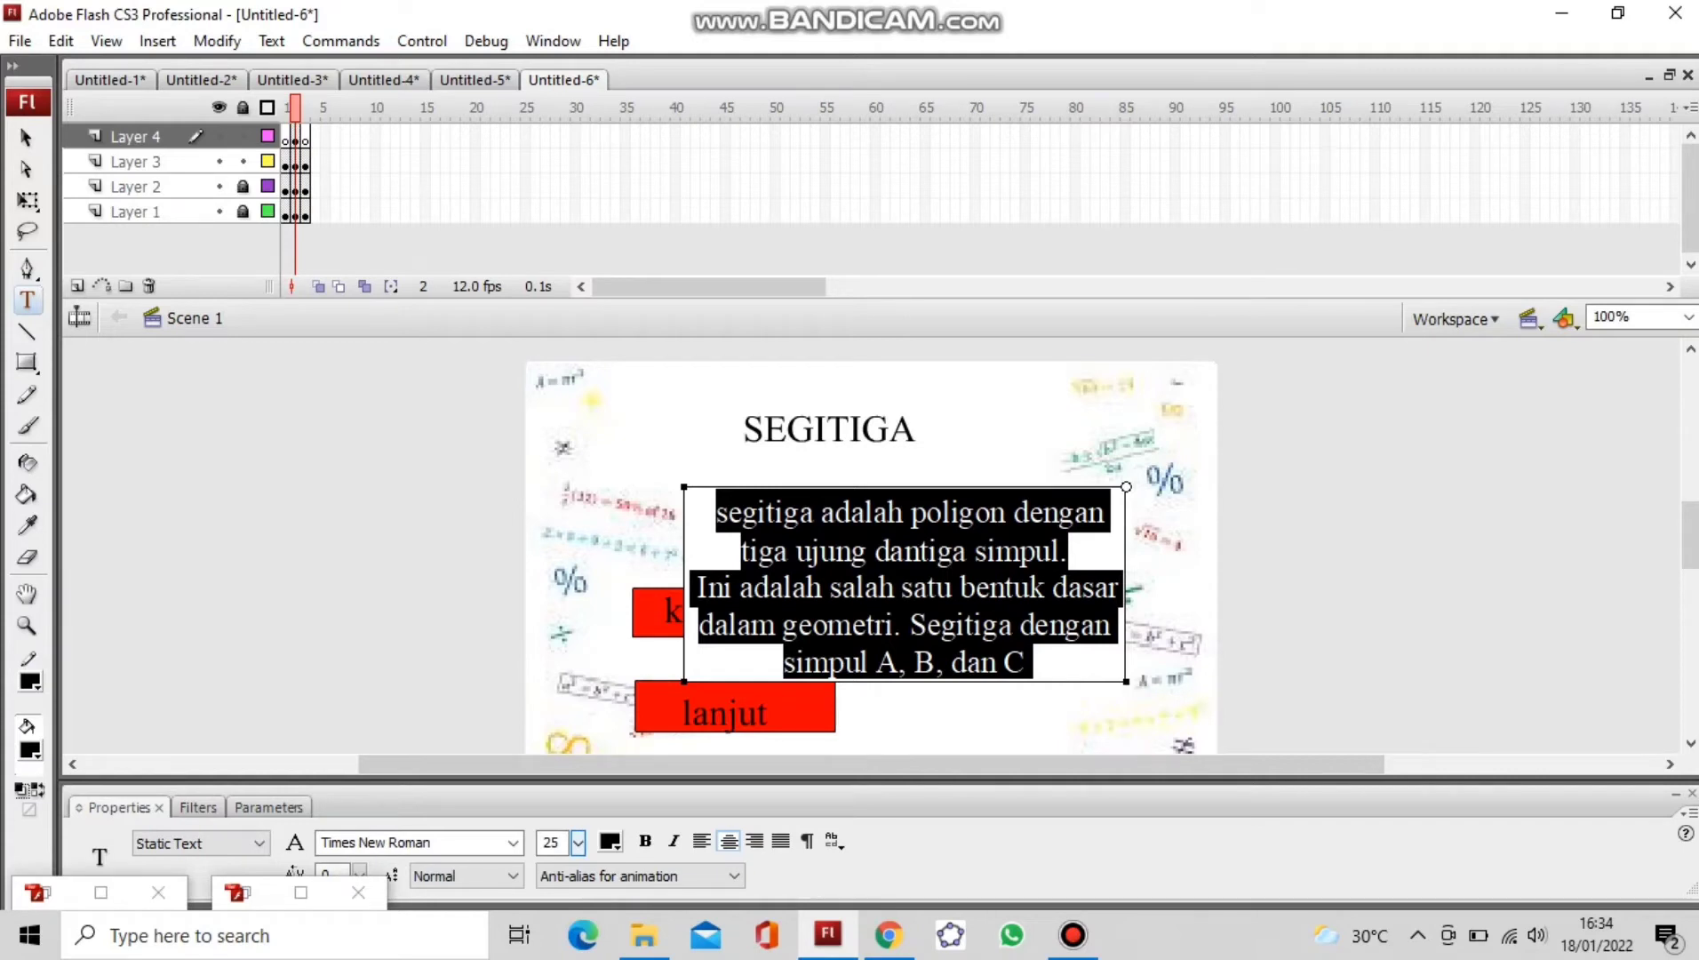
# Step: Move the definition text toward the right edge of the page below the SEGITIGA title, and activate the Free Transform tool
pyautogui.moveTo(832, 678); pyautogui.dragTo(885, 658)
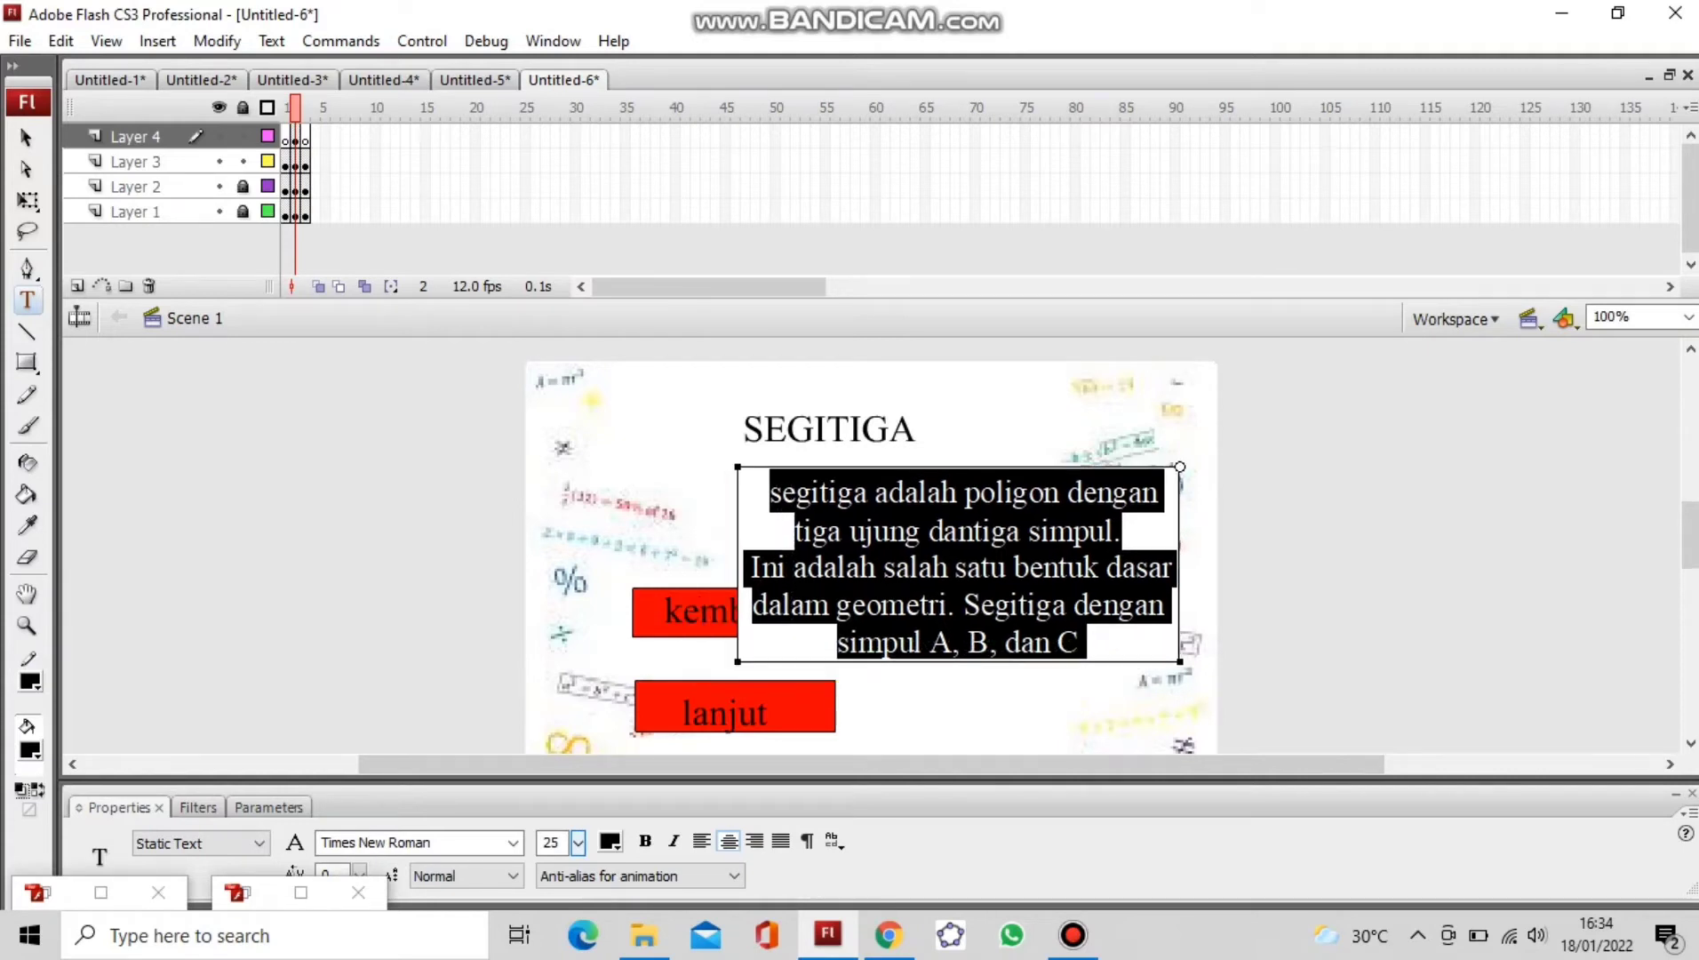
pyautogui.click(1086, 642)
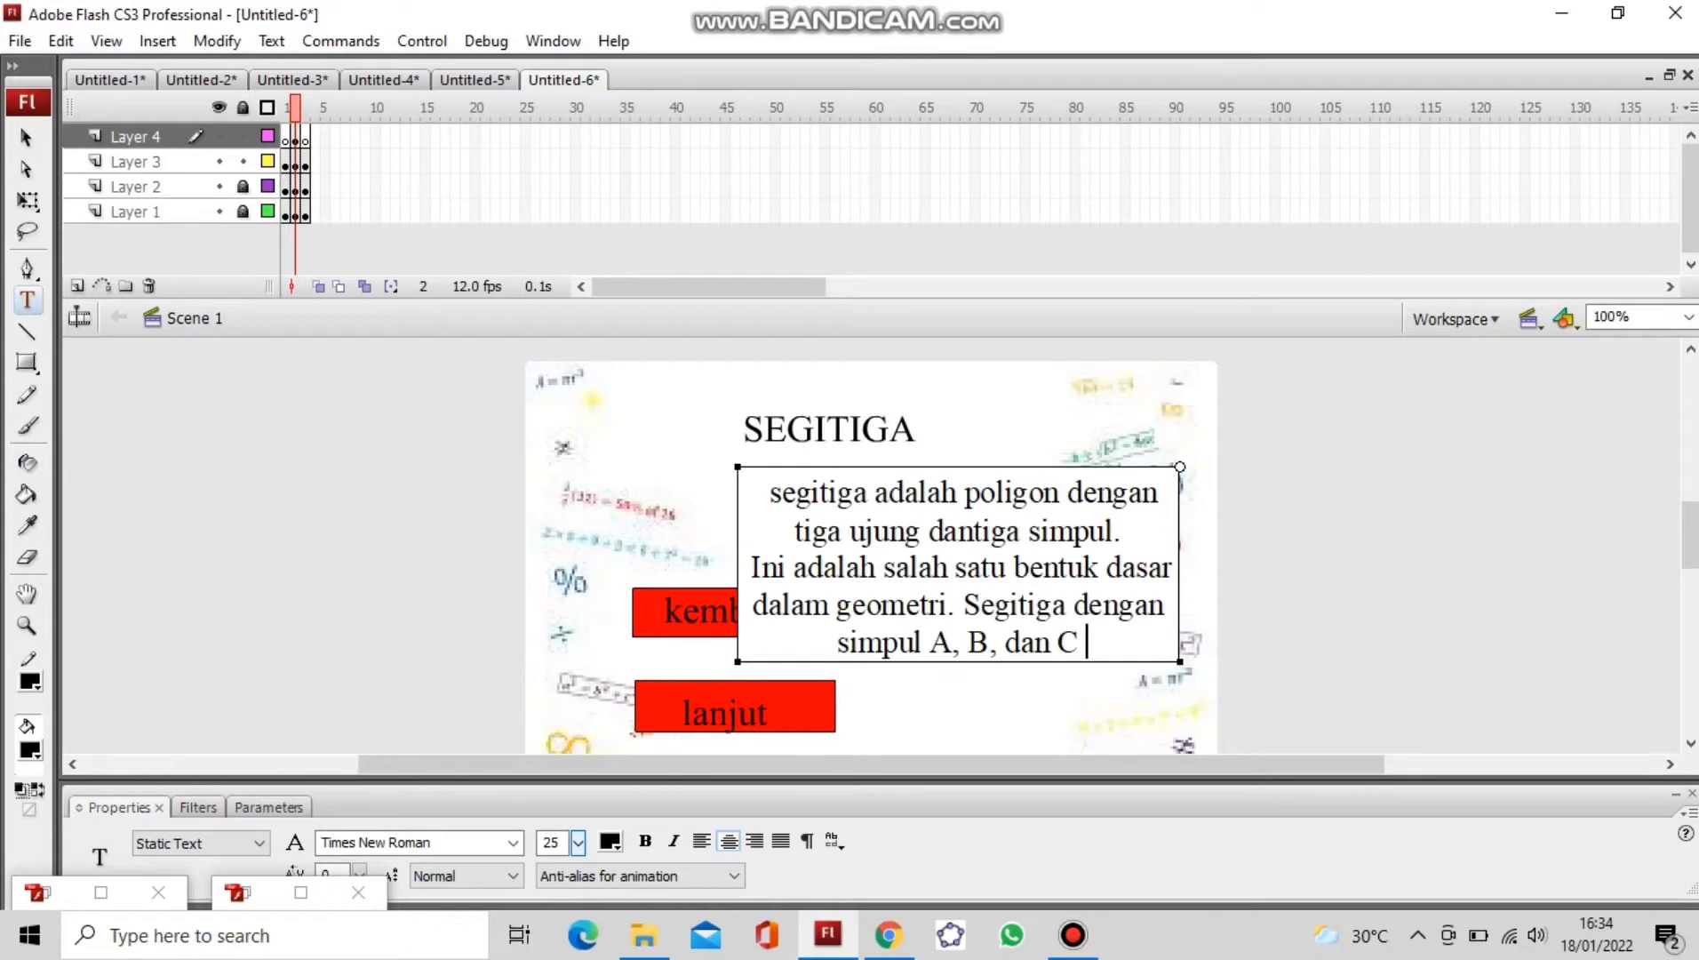
pyautogui.moveTo(957, 661); pyautogui.dragTo(981, 676)
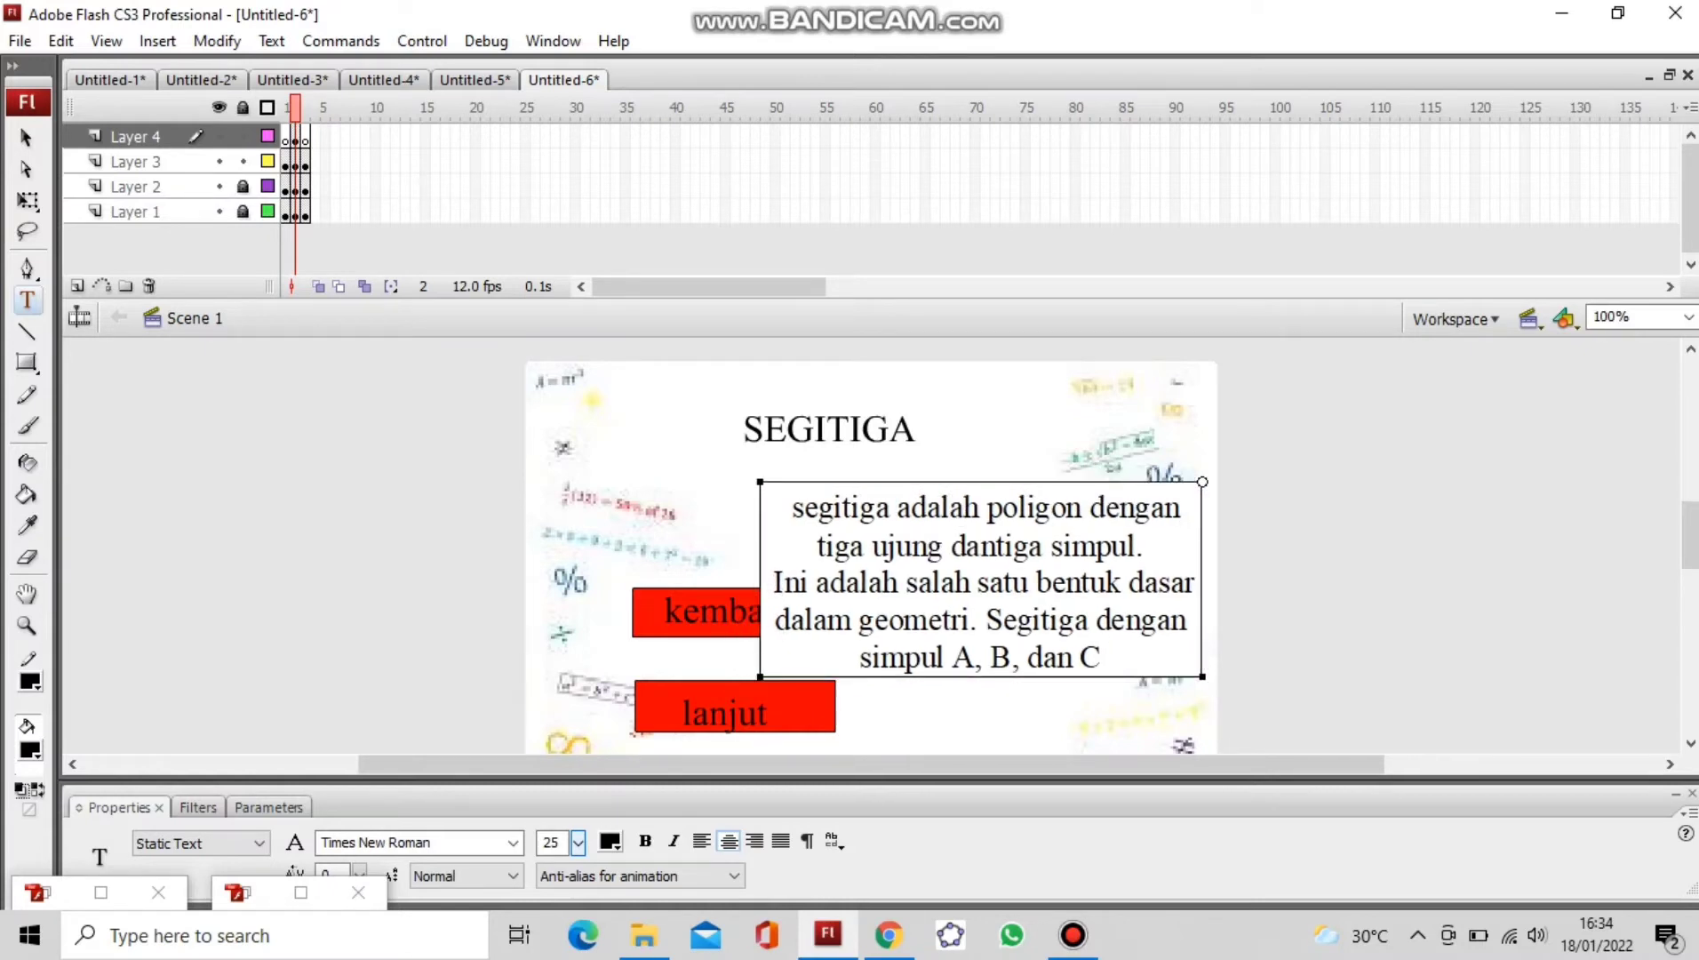
pyautogui.press('Escape')
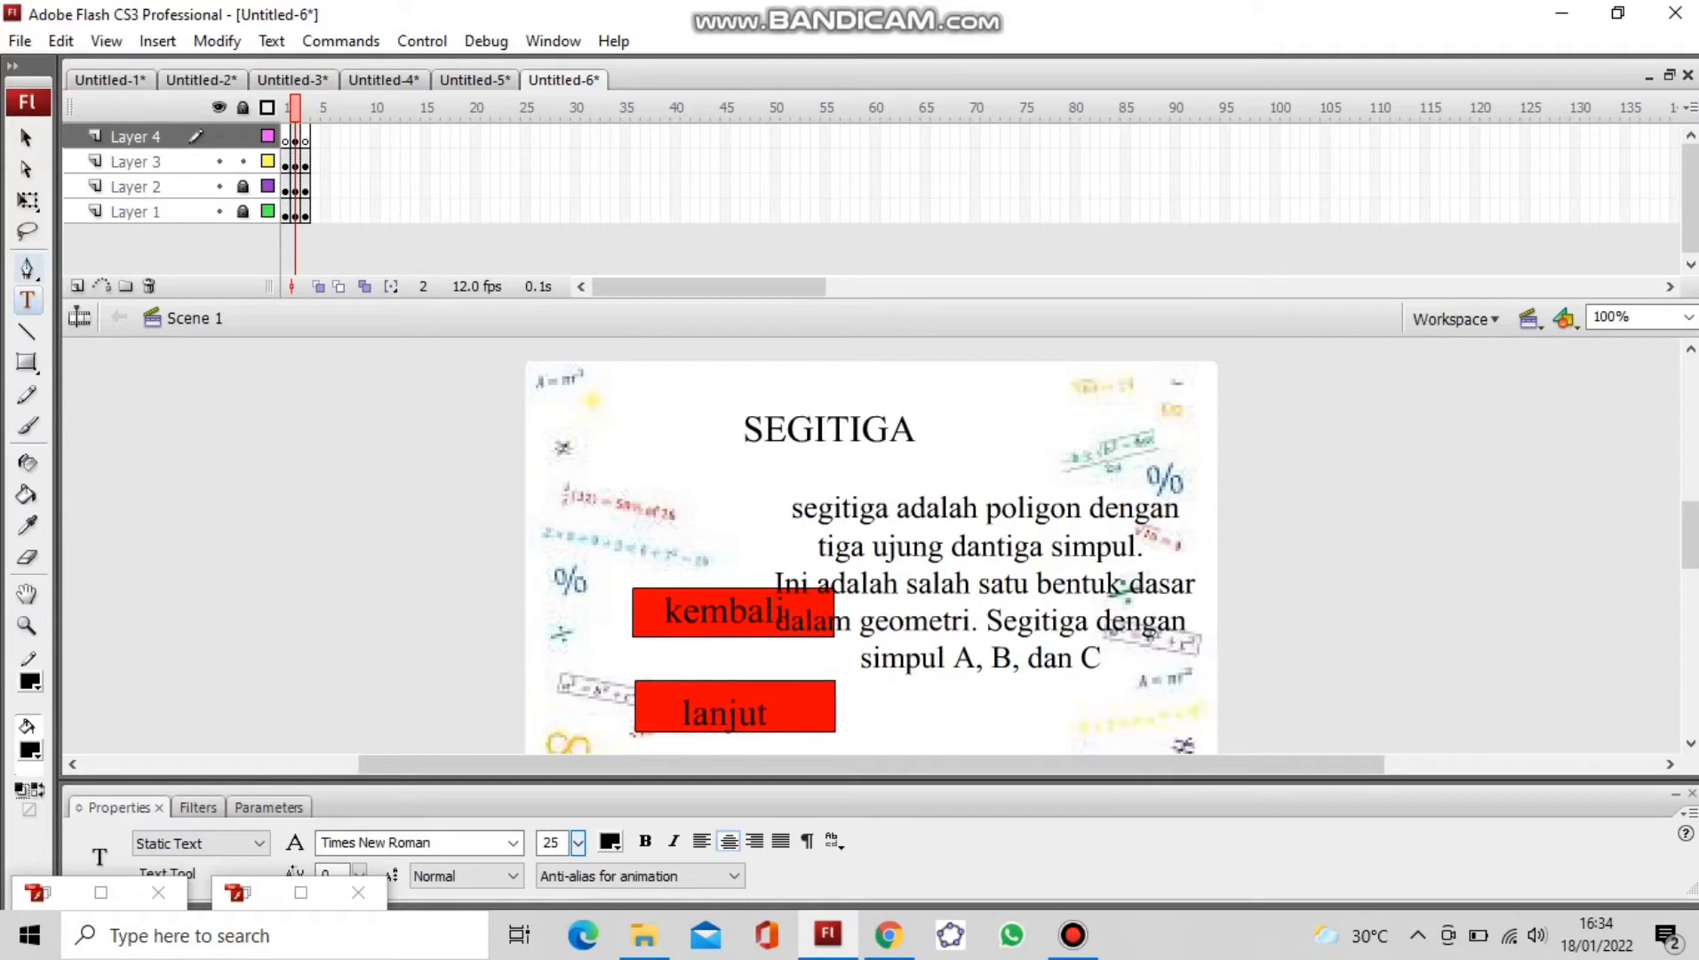
pyautogui.press('q')
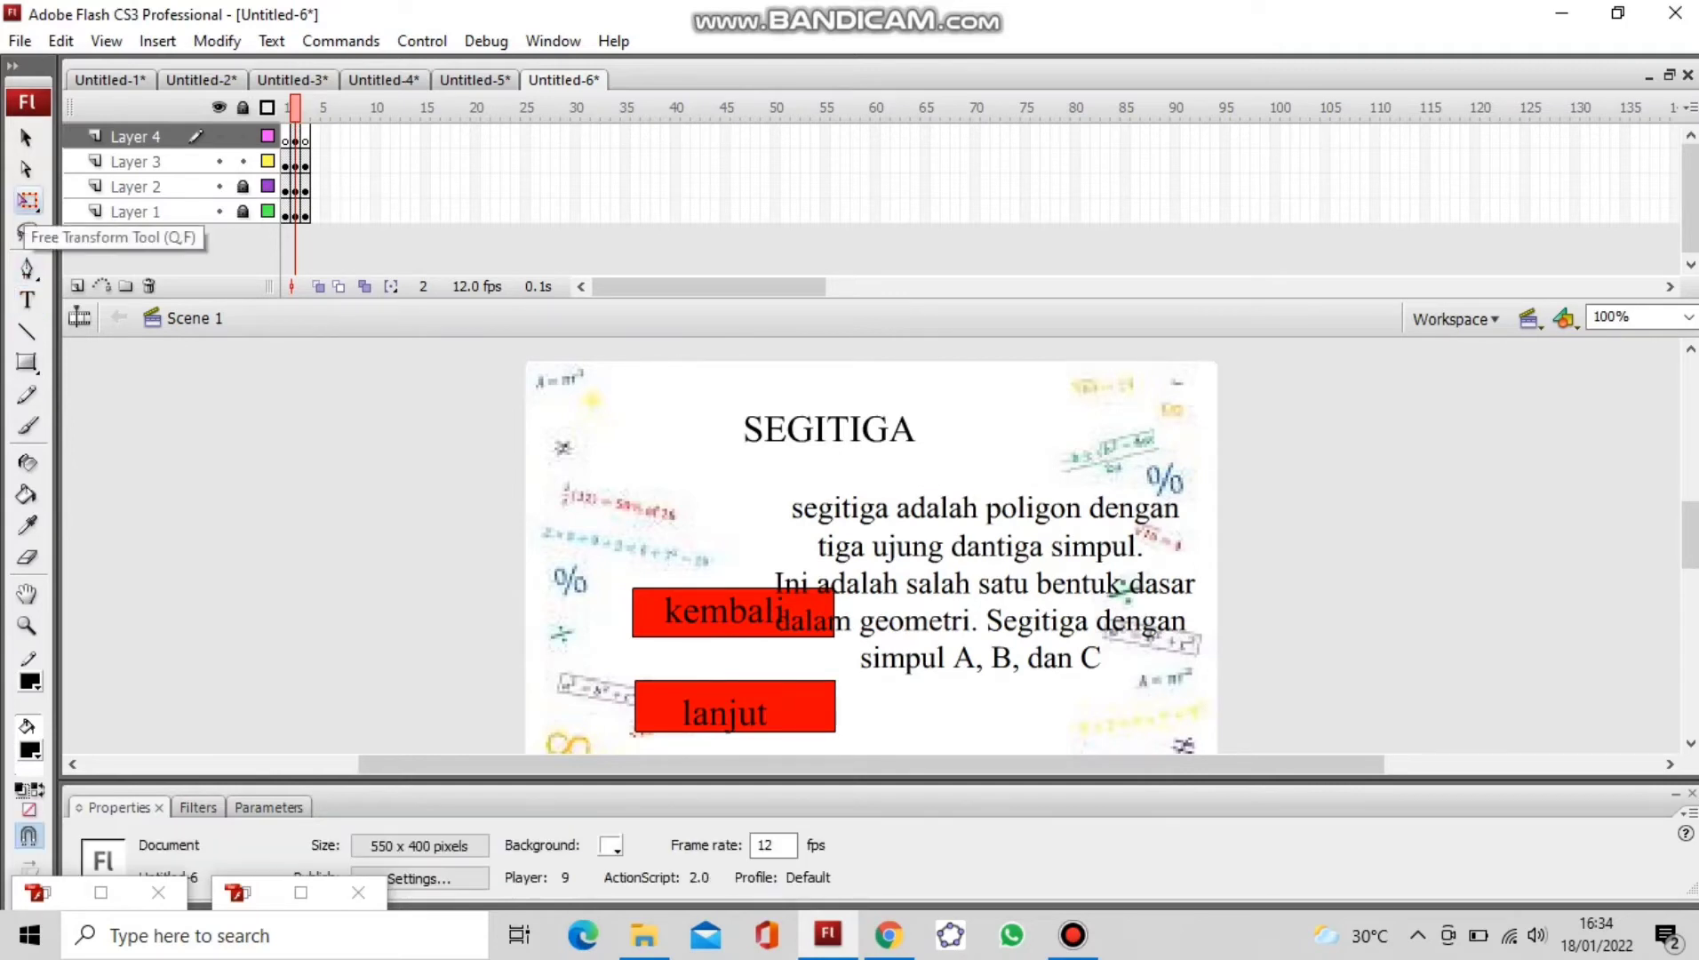
# Step: Move the kembali button and its label left on frame 2, clear of the definition text
pyautogui.moveTo(733, 611); pyautogui.dragTo(670, 626)
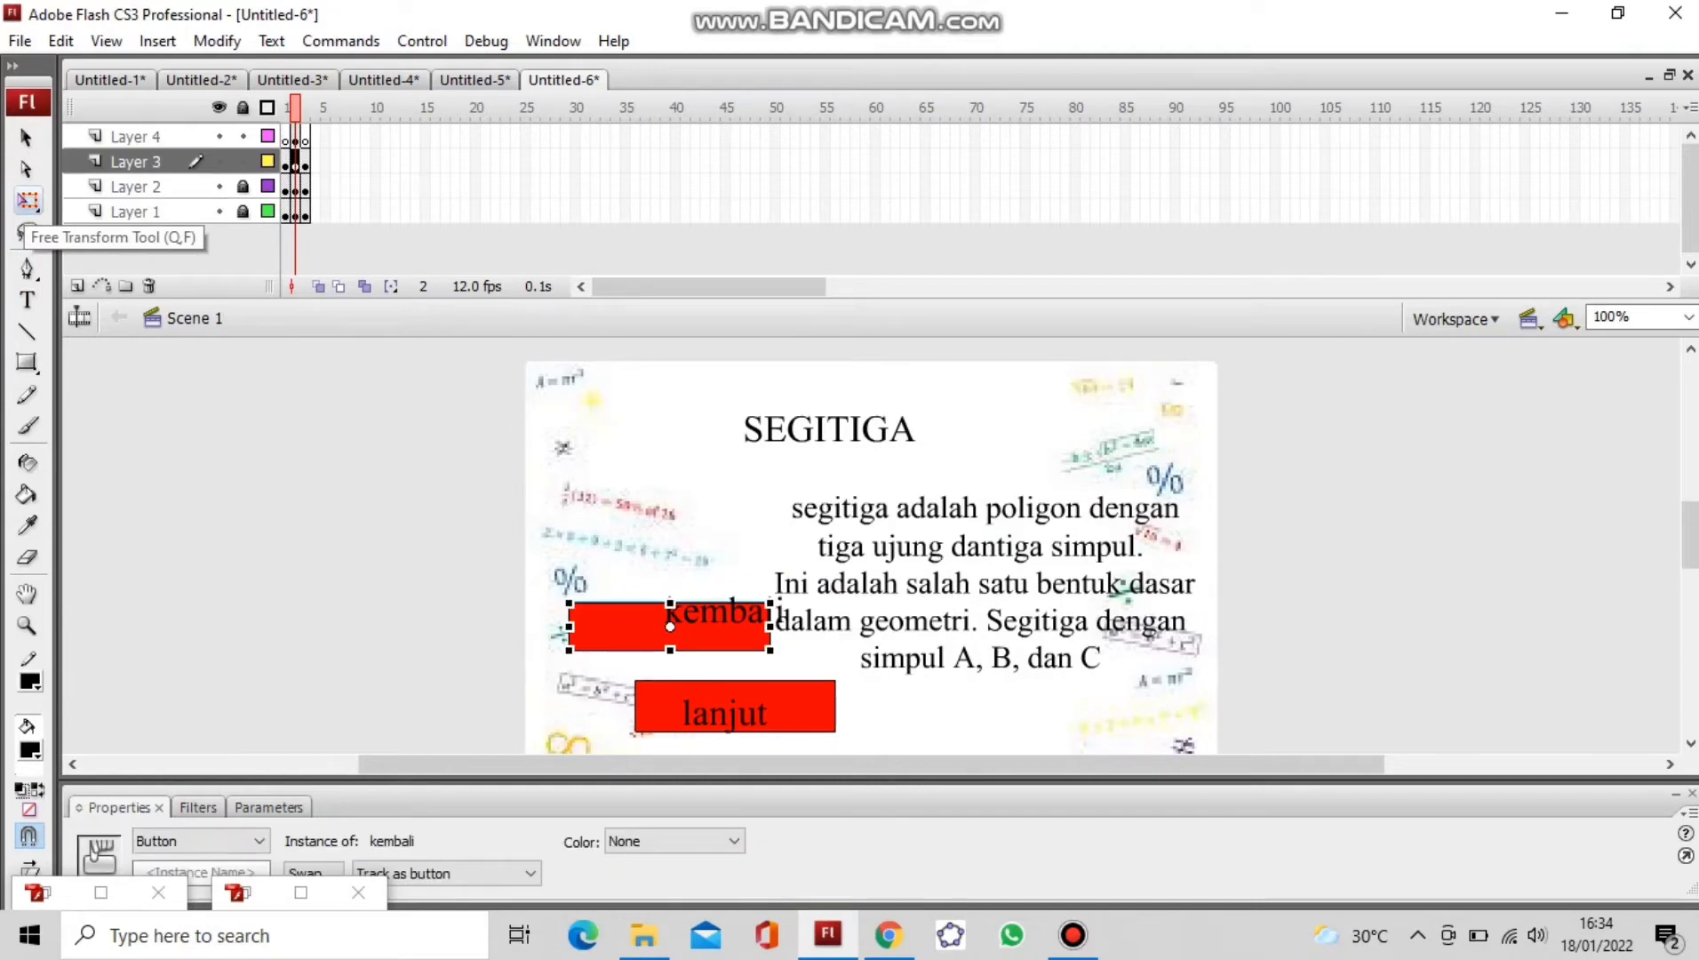
pyautogui.click(725, 610)
pyautogui.moveTo(725, 611); pyautogui.dragTo(654, 626)
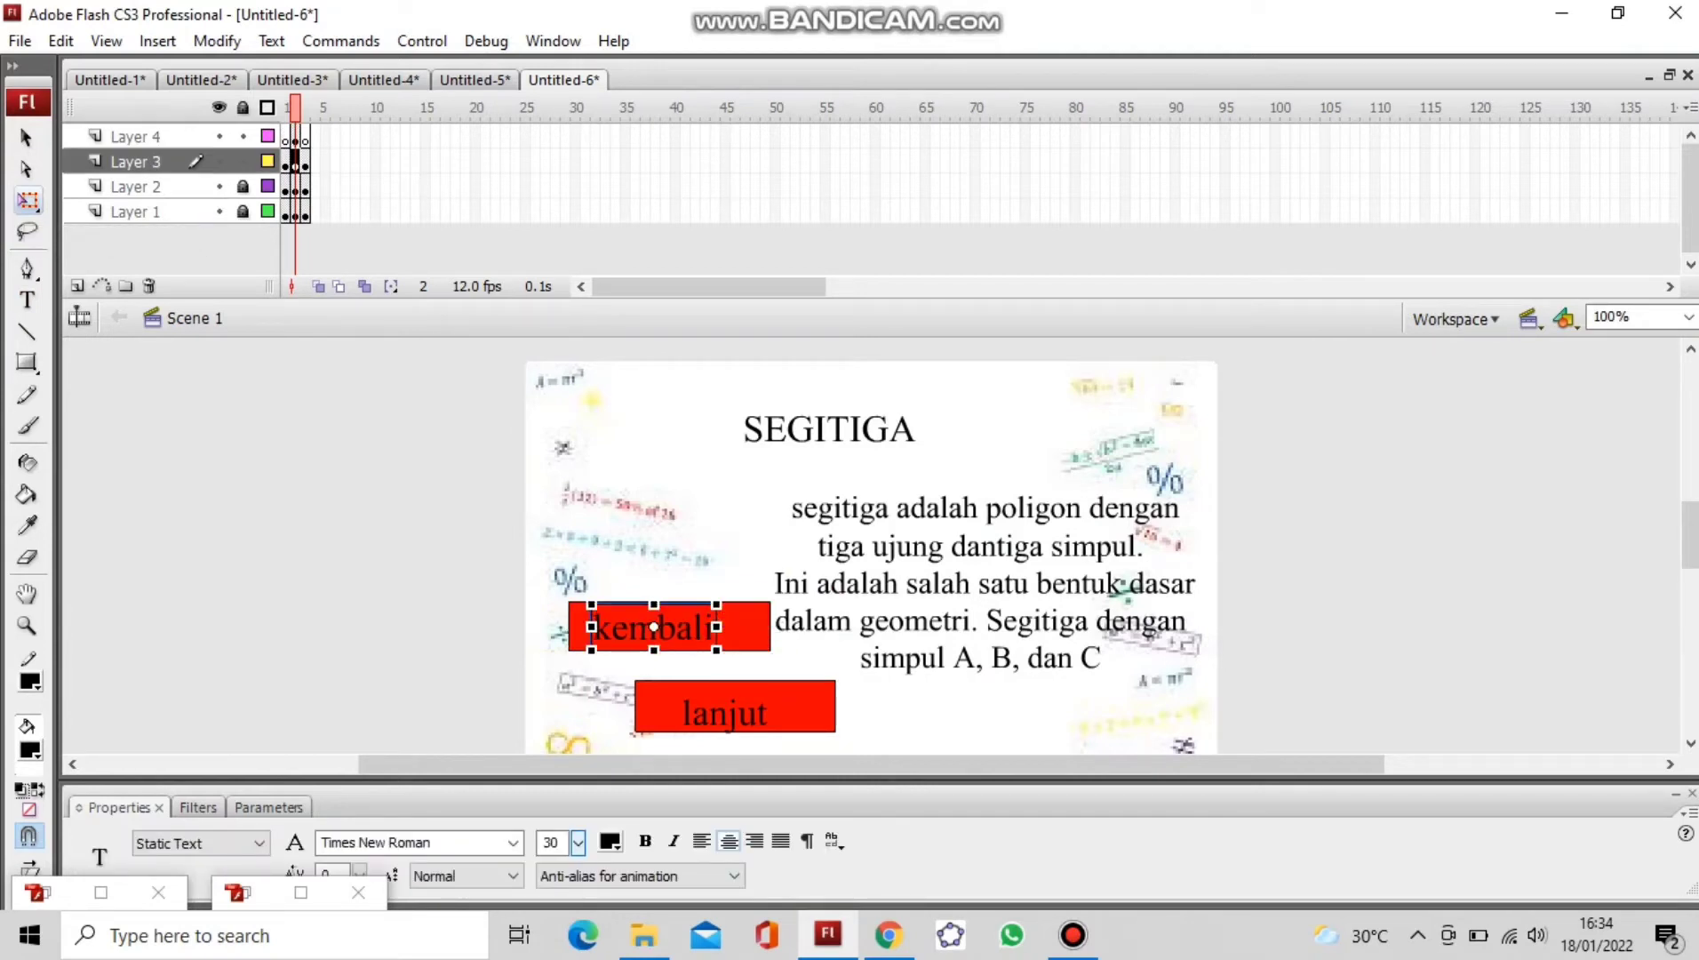
pyautogui.press('Escape')
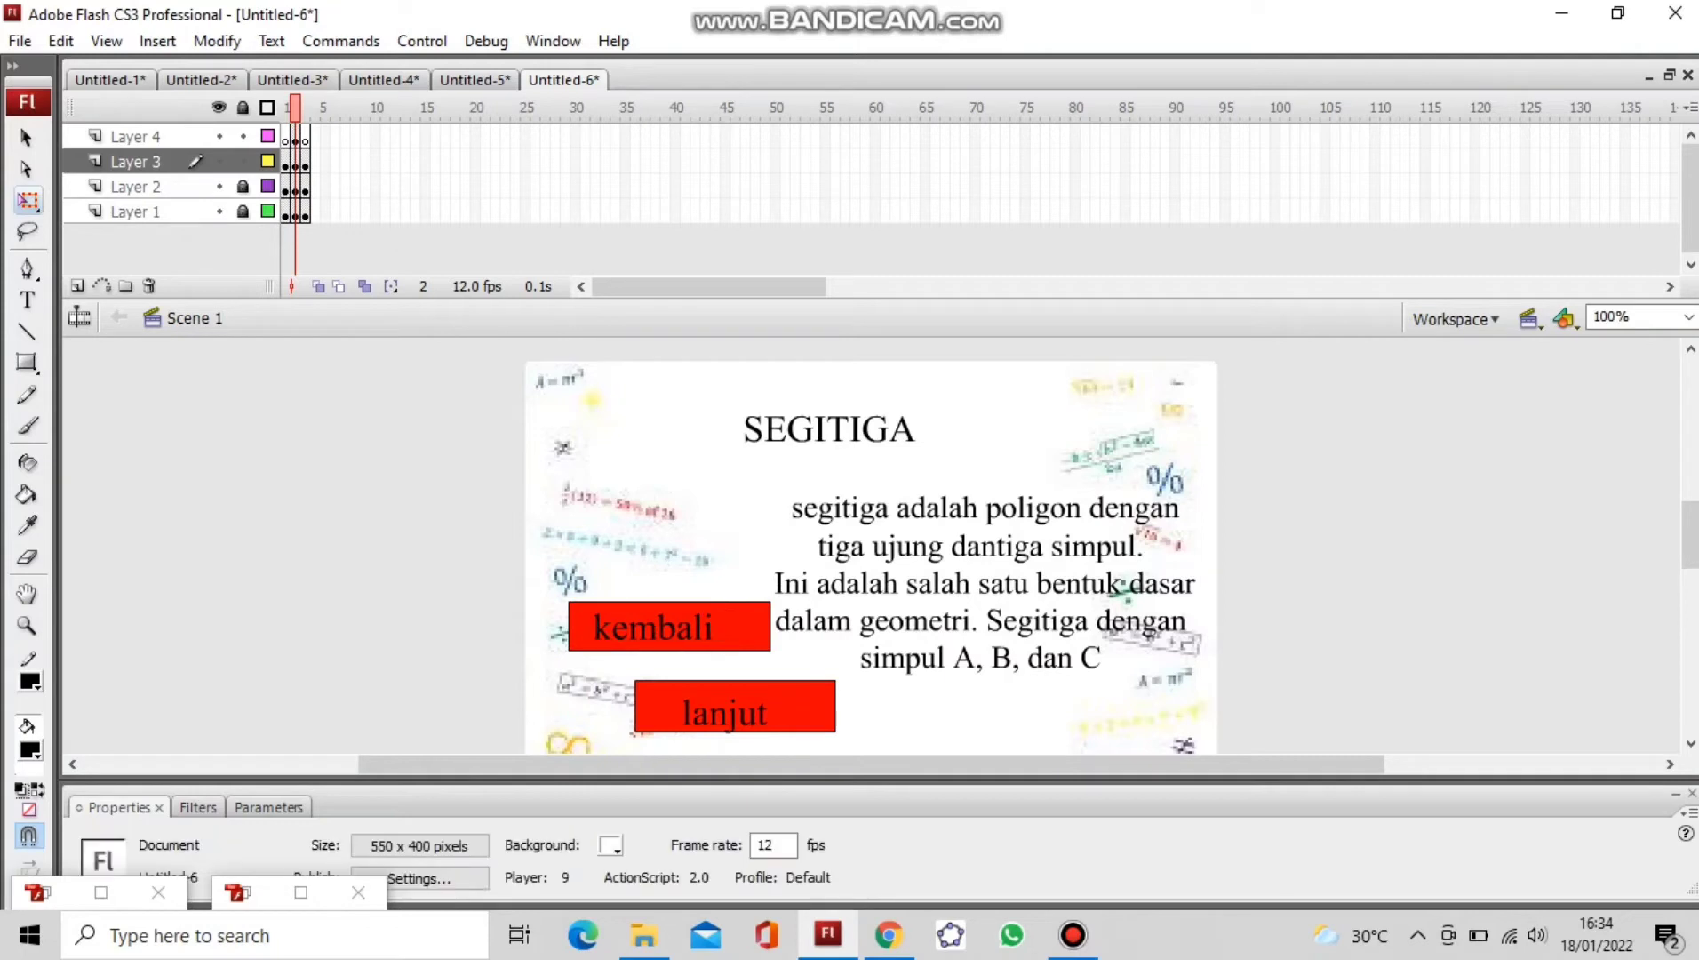
# Step: Move the segitiga definition text slightly up, closer to the SEGITIGA title
pyautogui.click(980, 582)
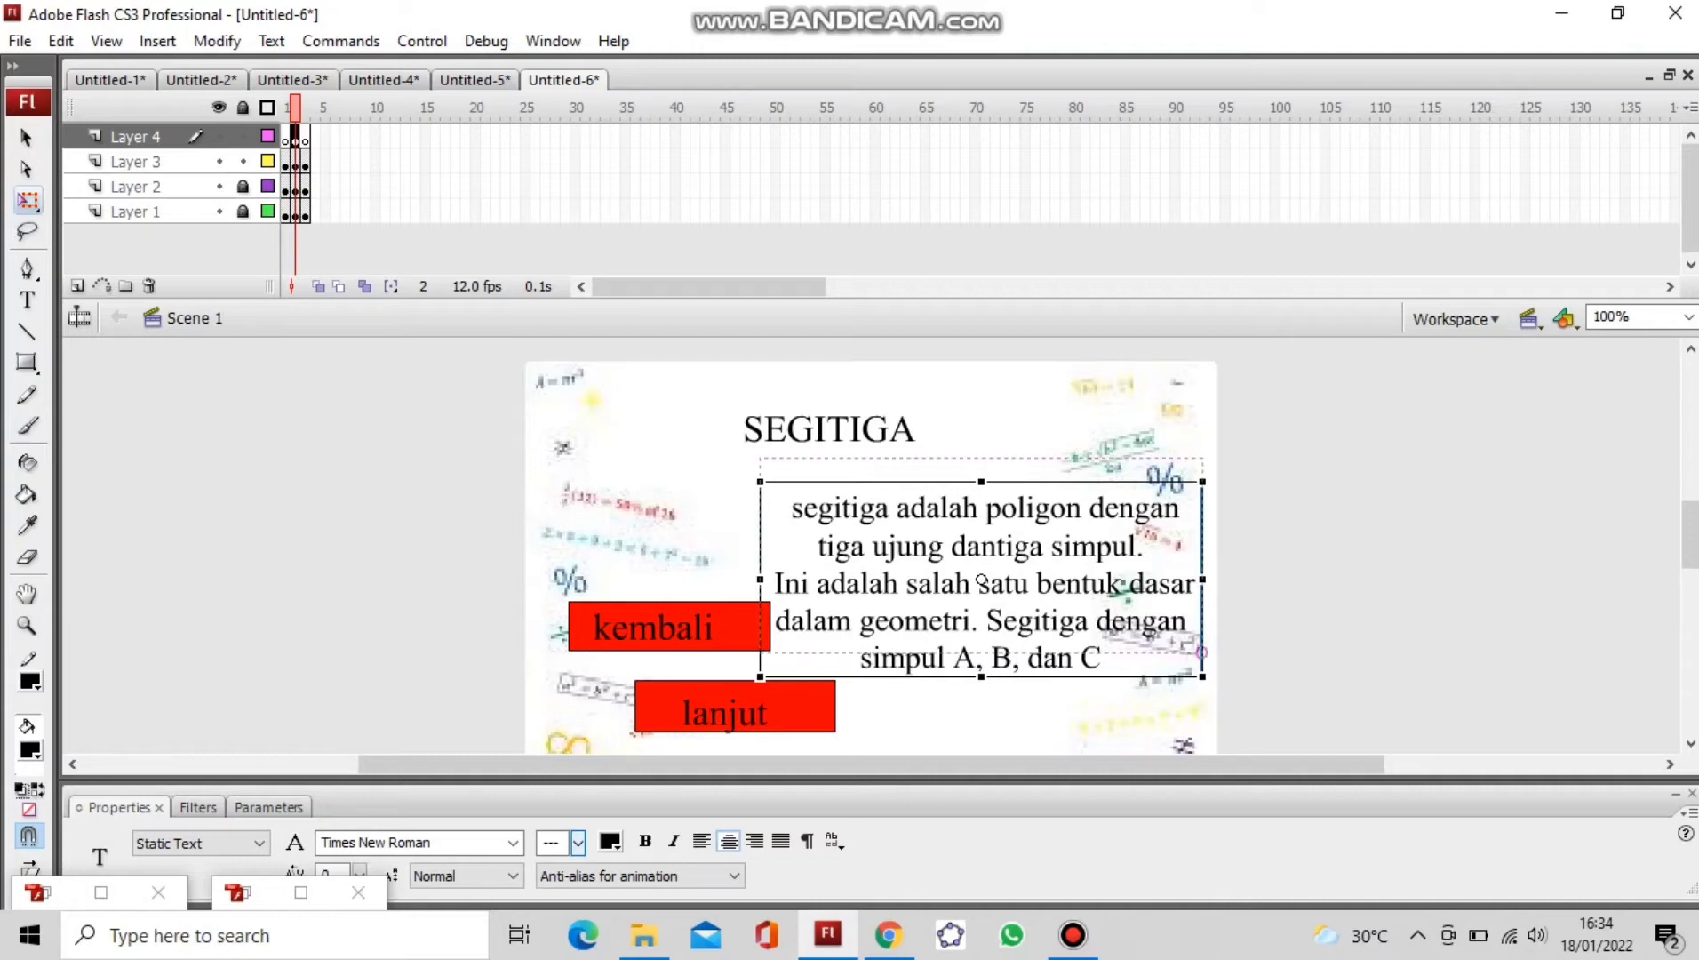
pyautogui.moveTo(980, 582); pyautogui.dragTo(980, 560)
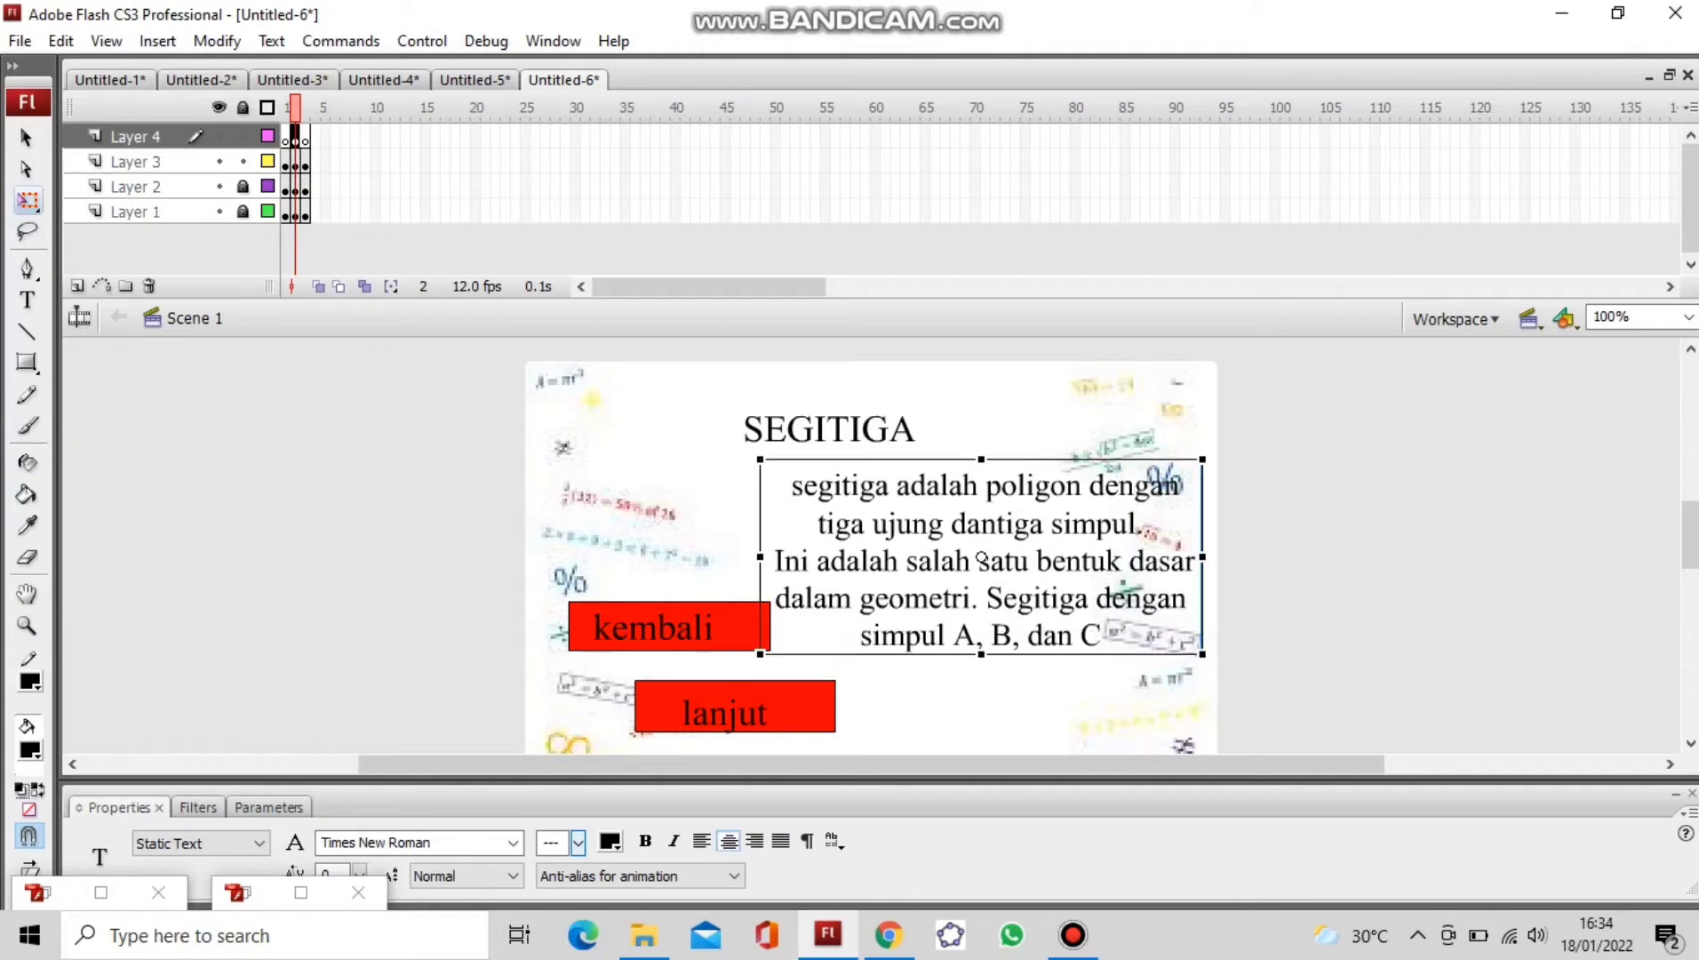
pyautogui.press('Escape')
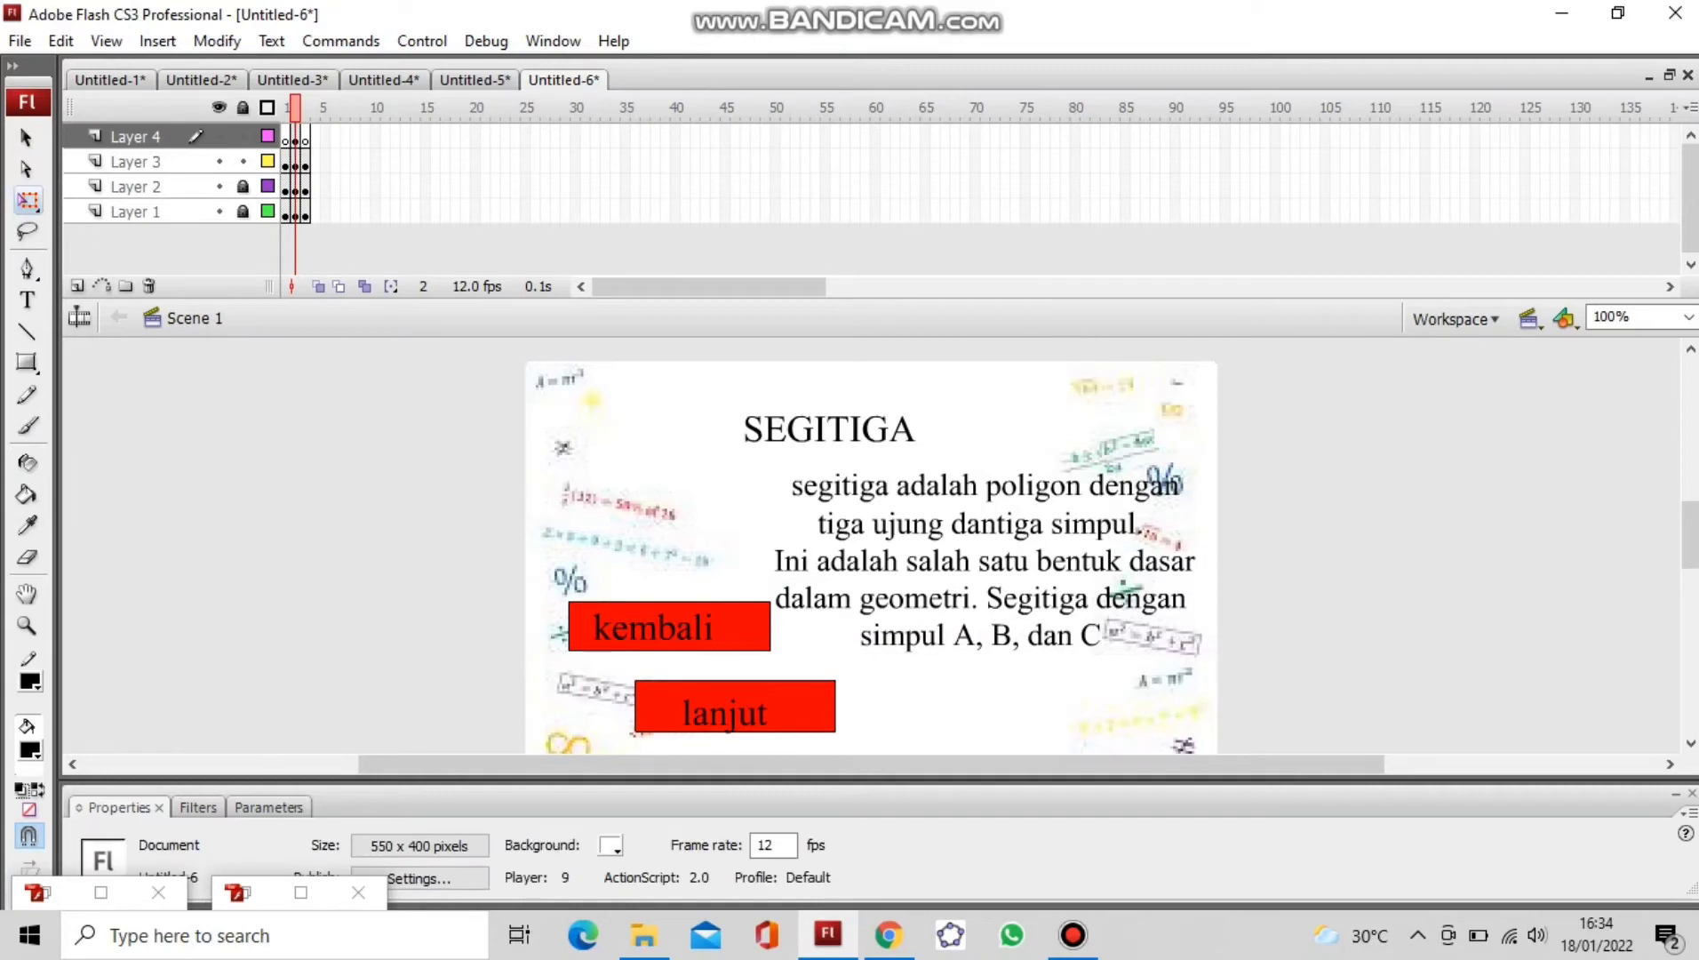
# Step: Move the lanjut button left to align beneath the kembali button, and center its label on it
pyautogui.click(735, 708)
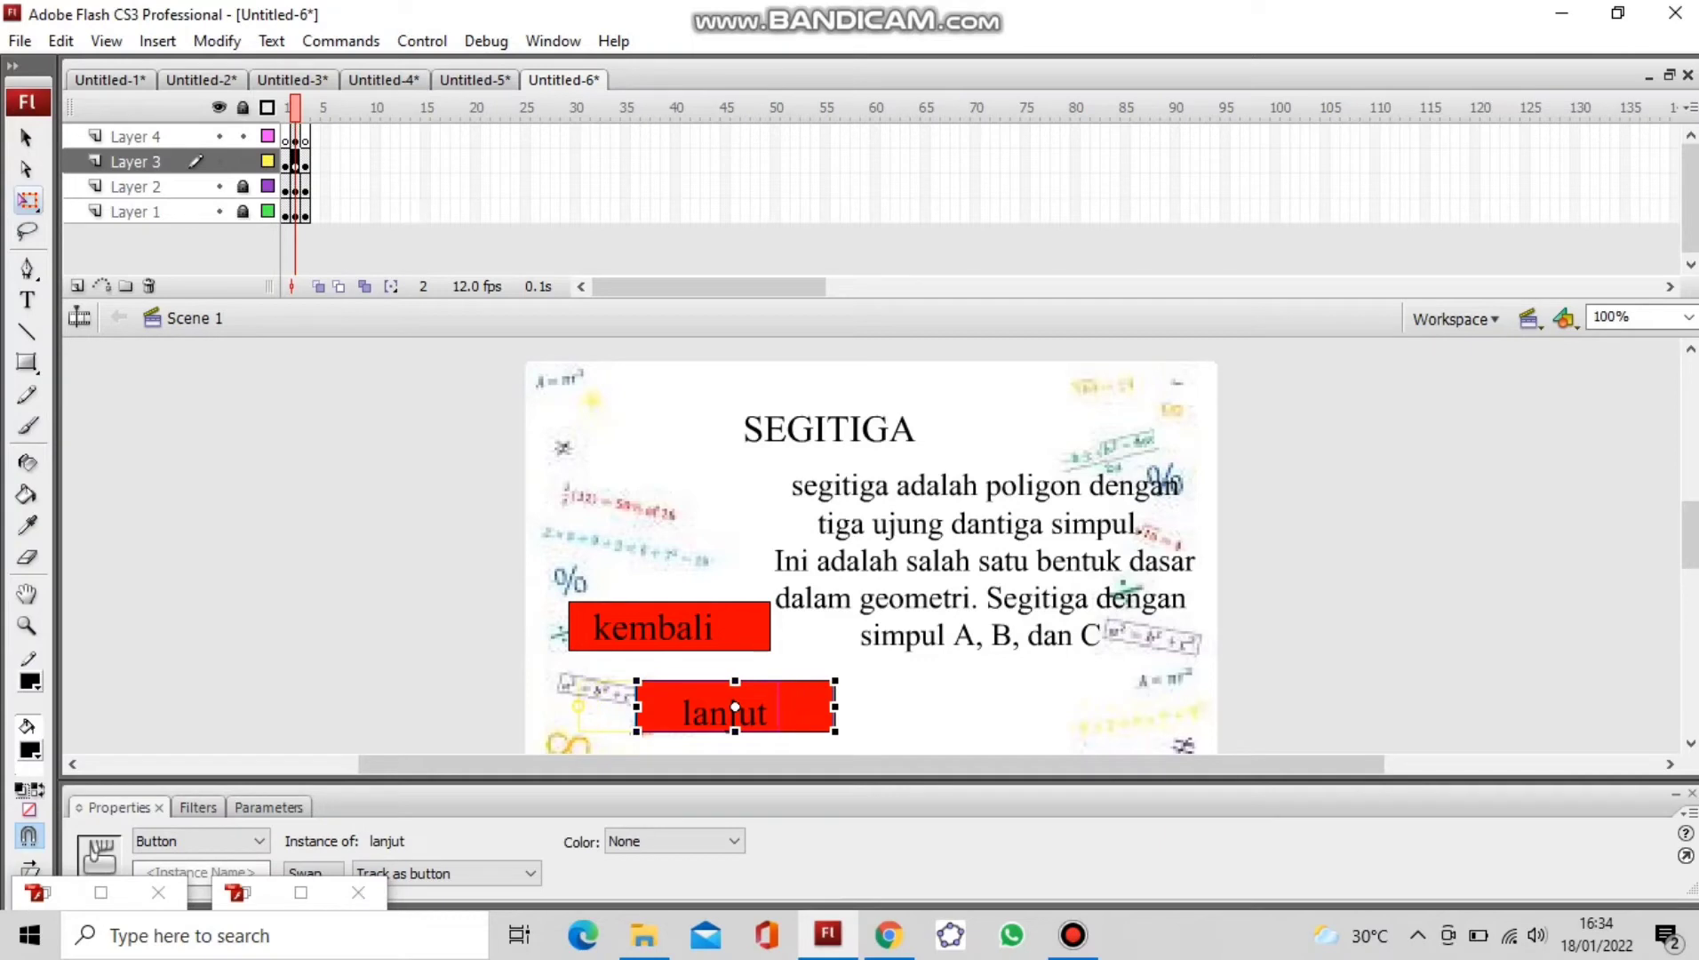
pyautogui.moveTo(735, 708); pyautogui.dragTo(670, 708)
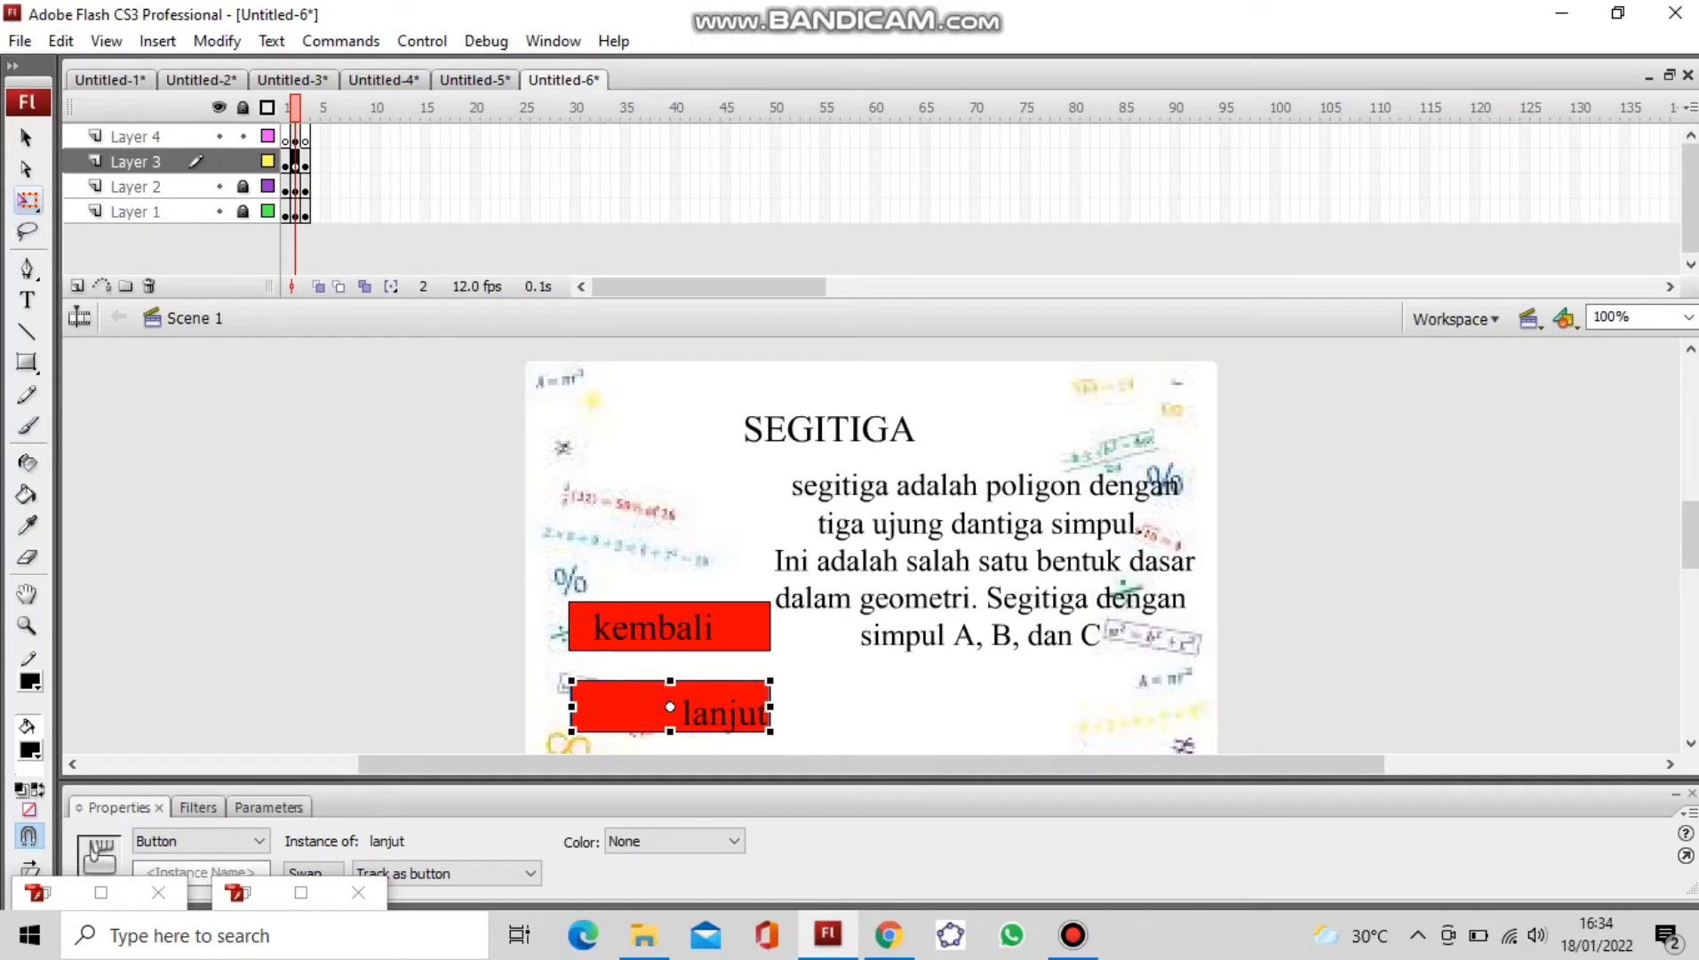
pyautogui.click(724, 712)
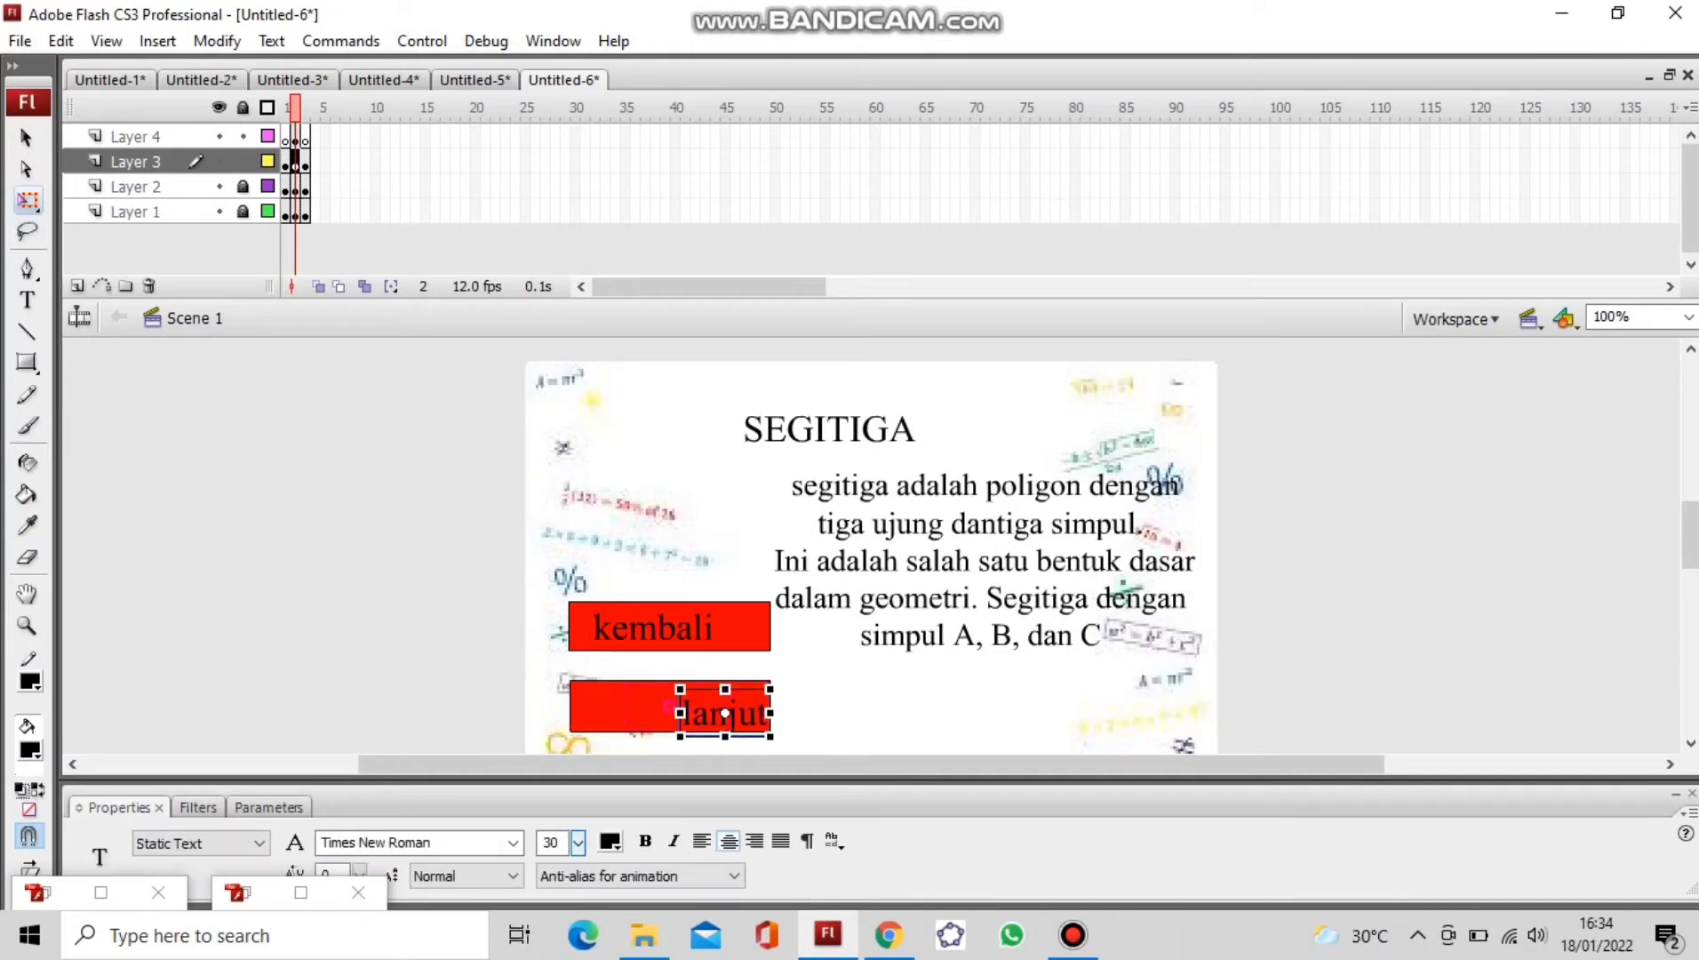
pyautogui.moveTo(724, 712); pyautogui.dragTo(669, 706)
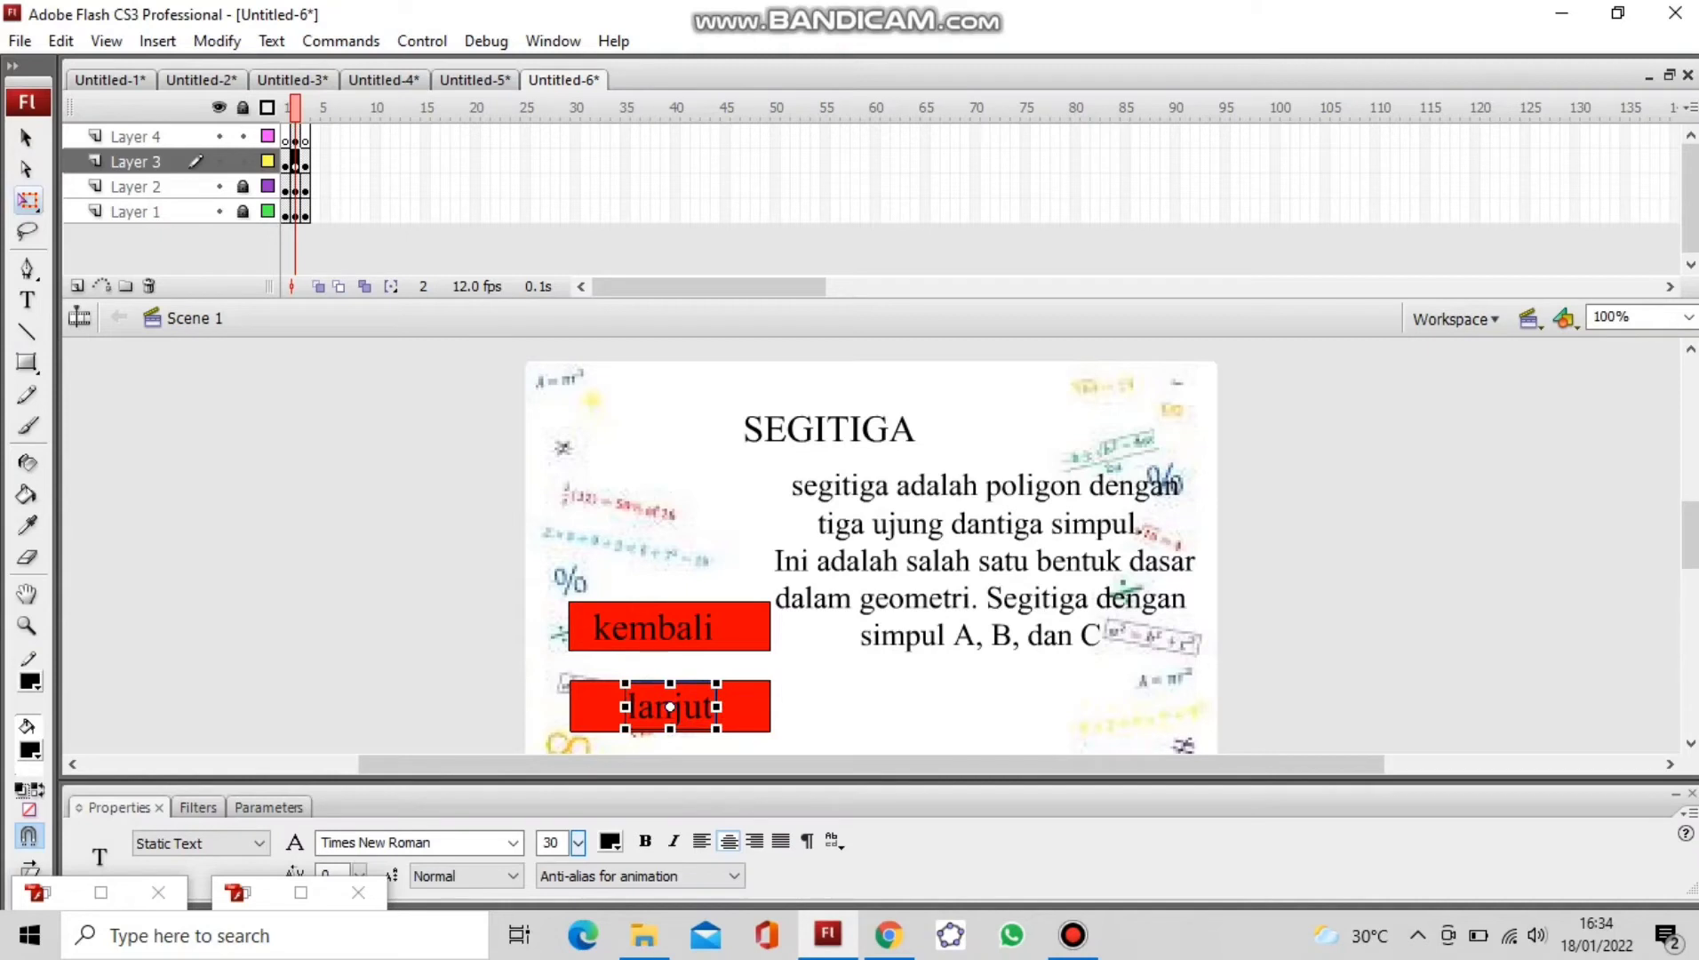
pyautogui.press('Escape')
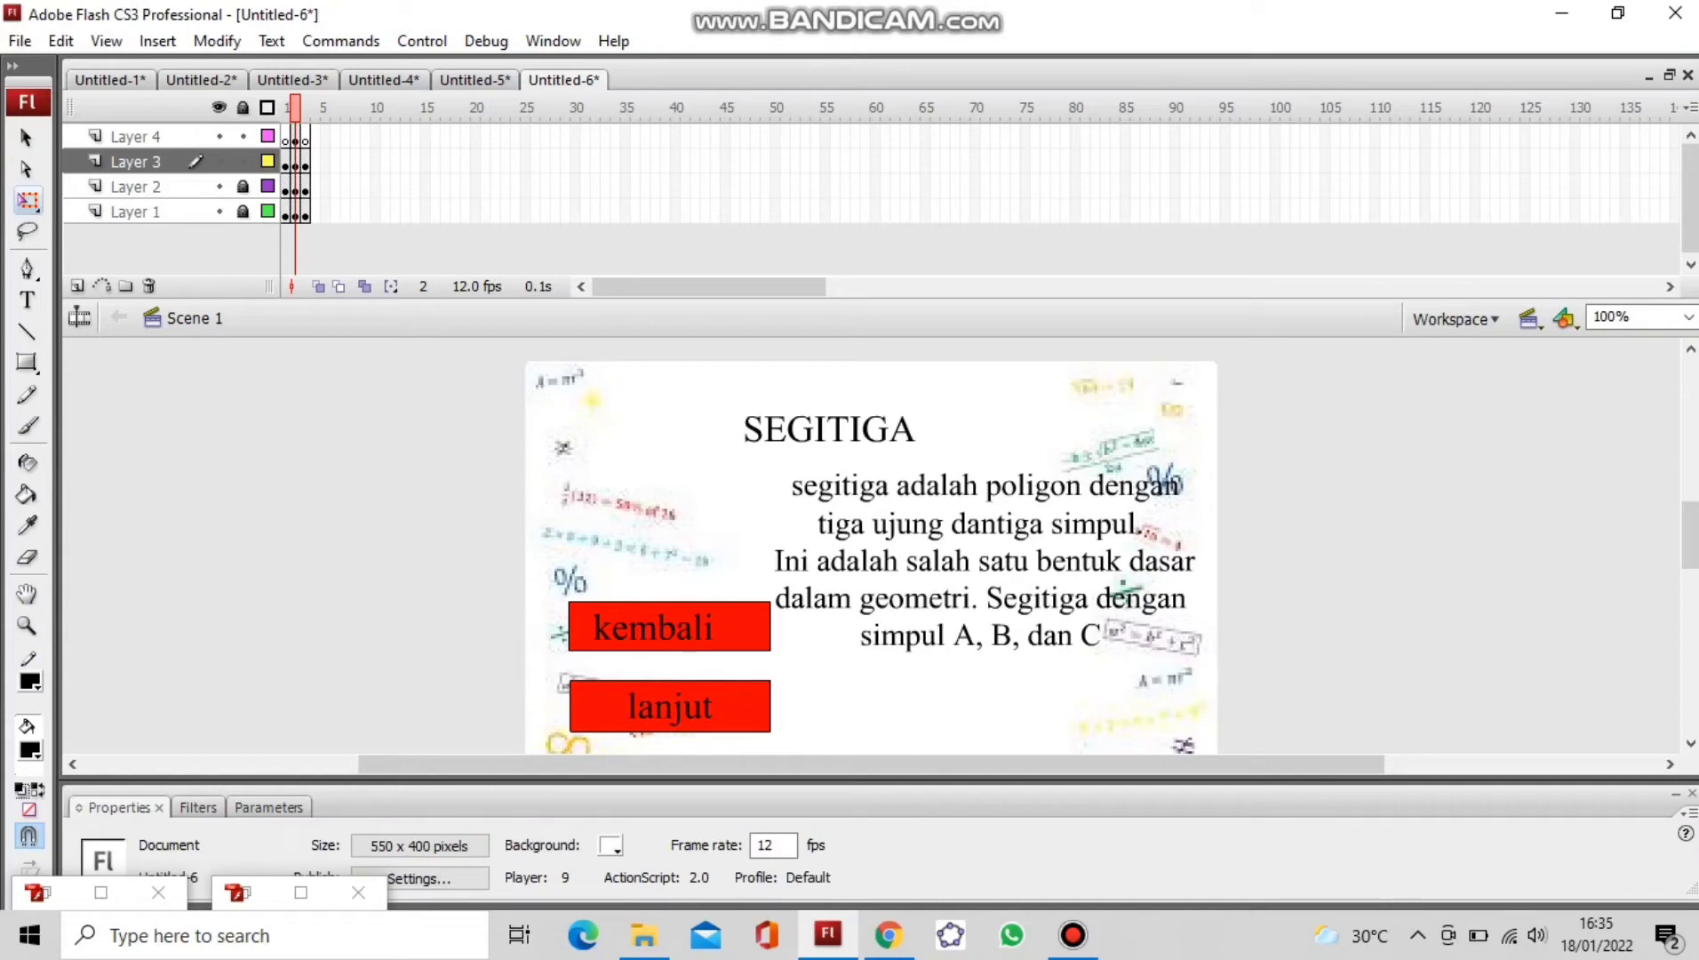
# Step: Go to Layer 4, frame 3, then open Wikipedia's "Segitiga sama sisi" article in Chrome and select its title text
pyautogui.click(305, 138)
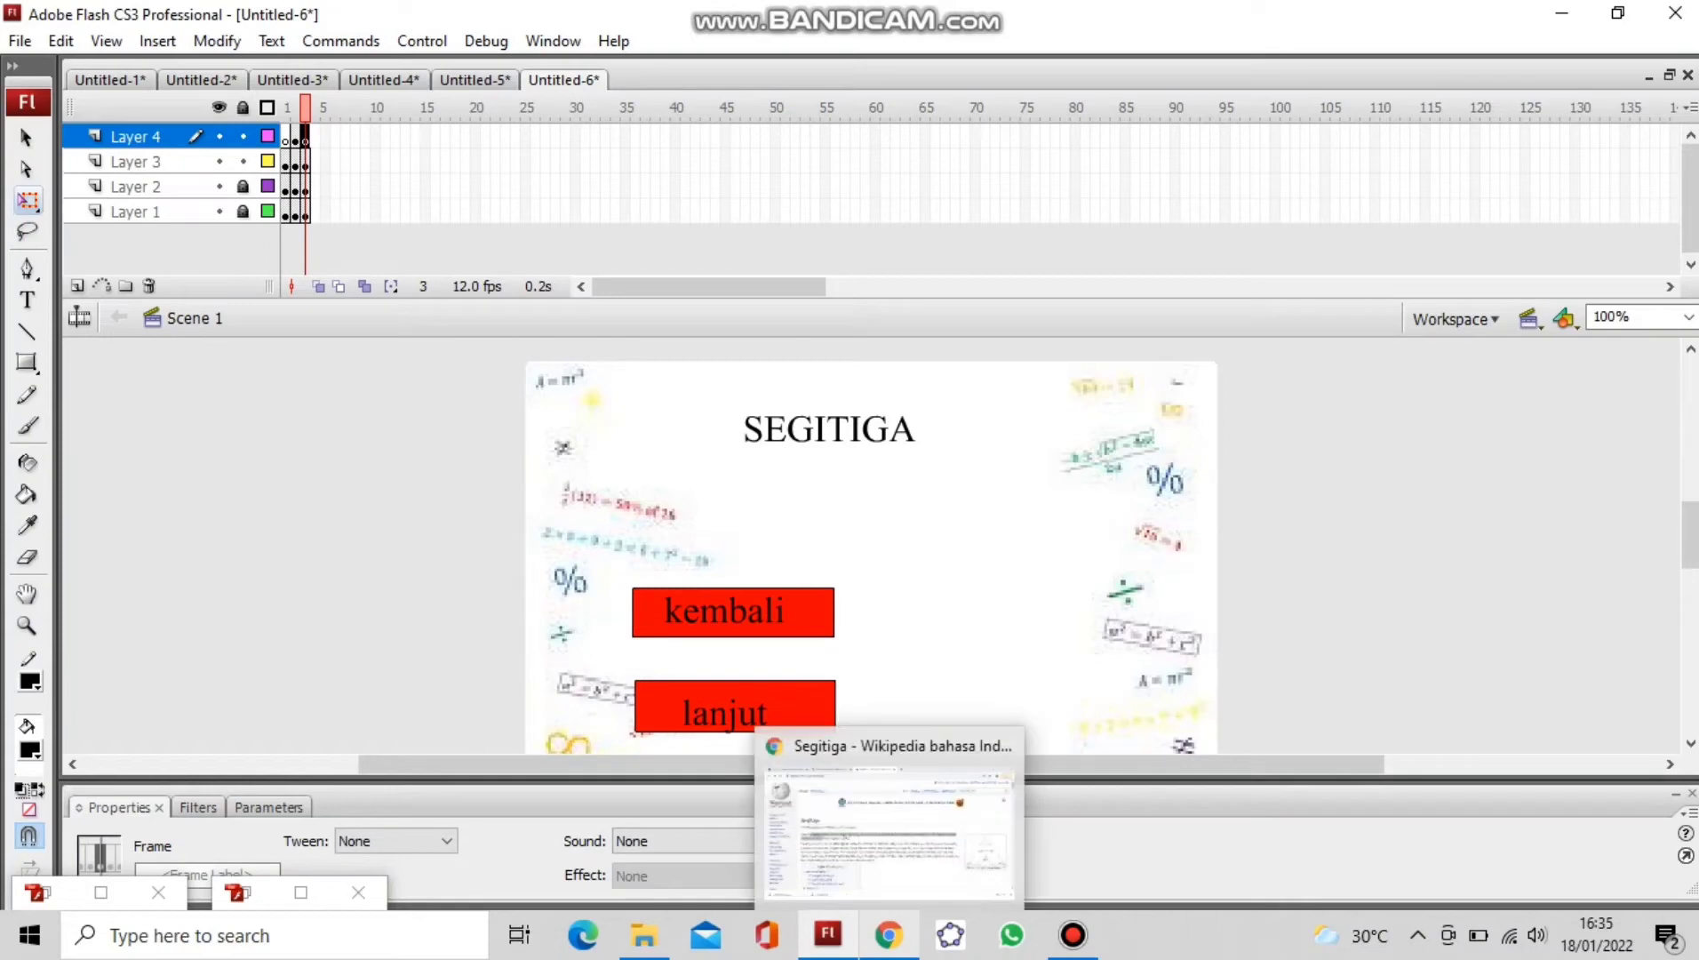
pyautogui.click(887, 934)
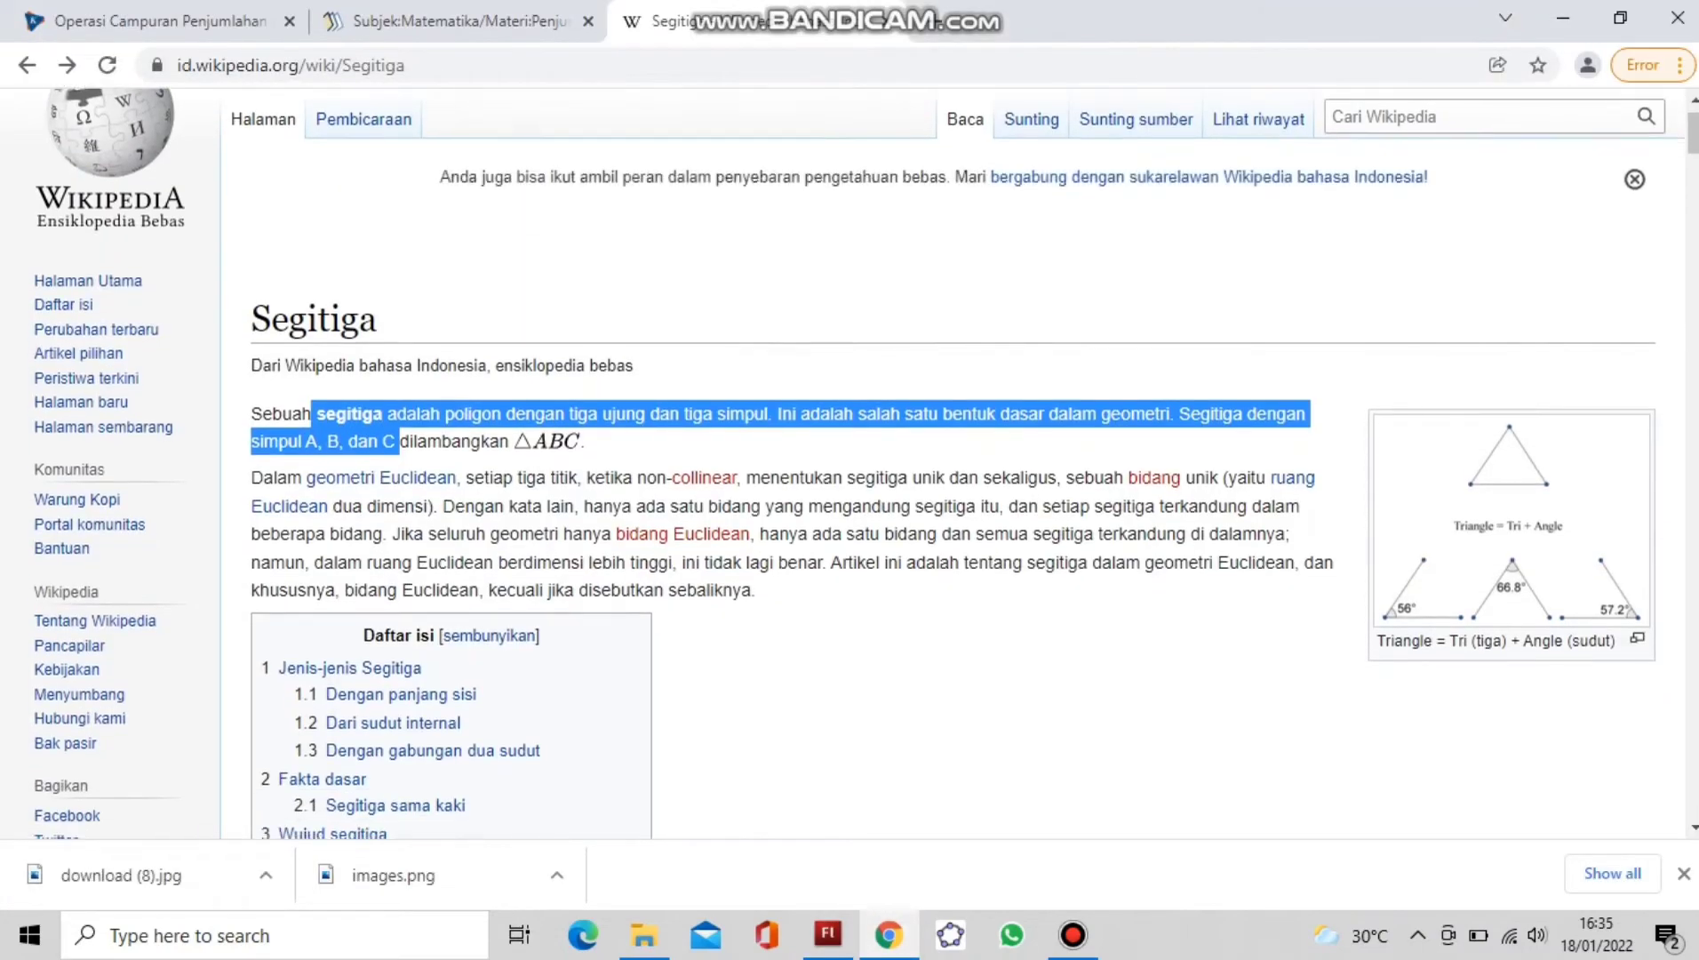
pyautogui.scroll(-5, 424, 609)
pyautogui.scroll(-10, 425, 610)
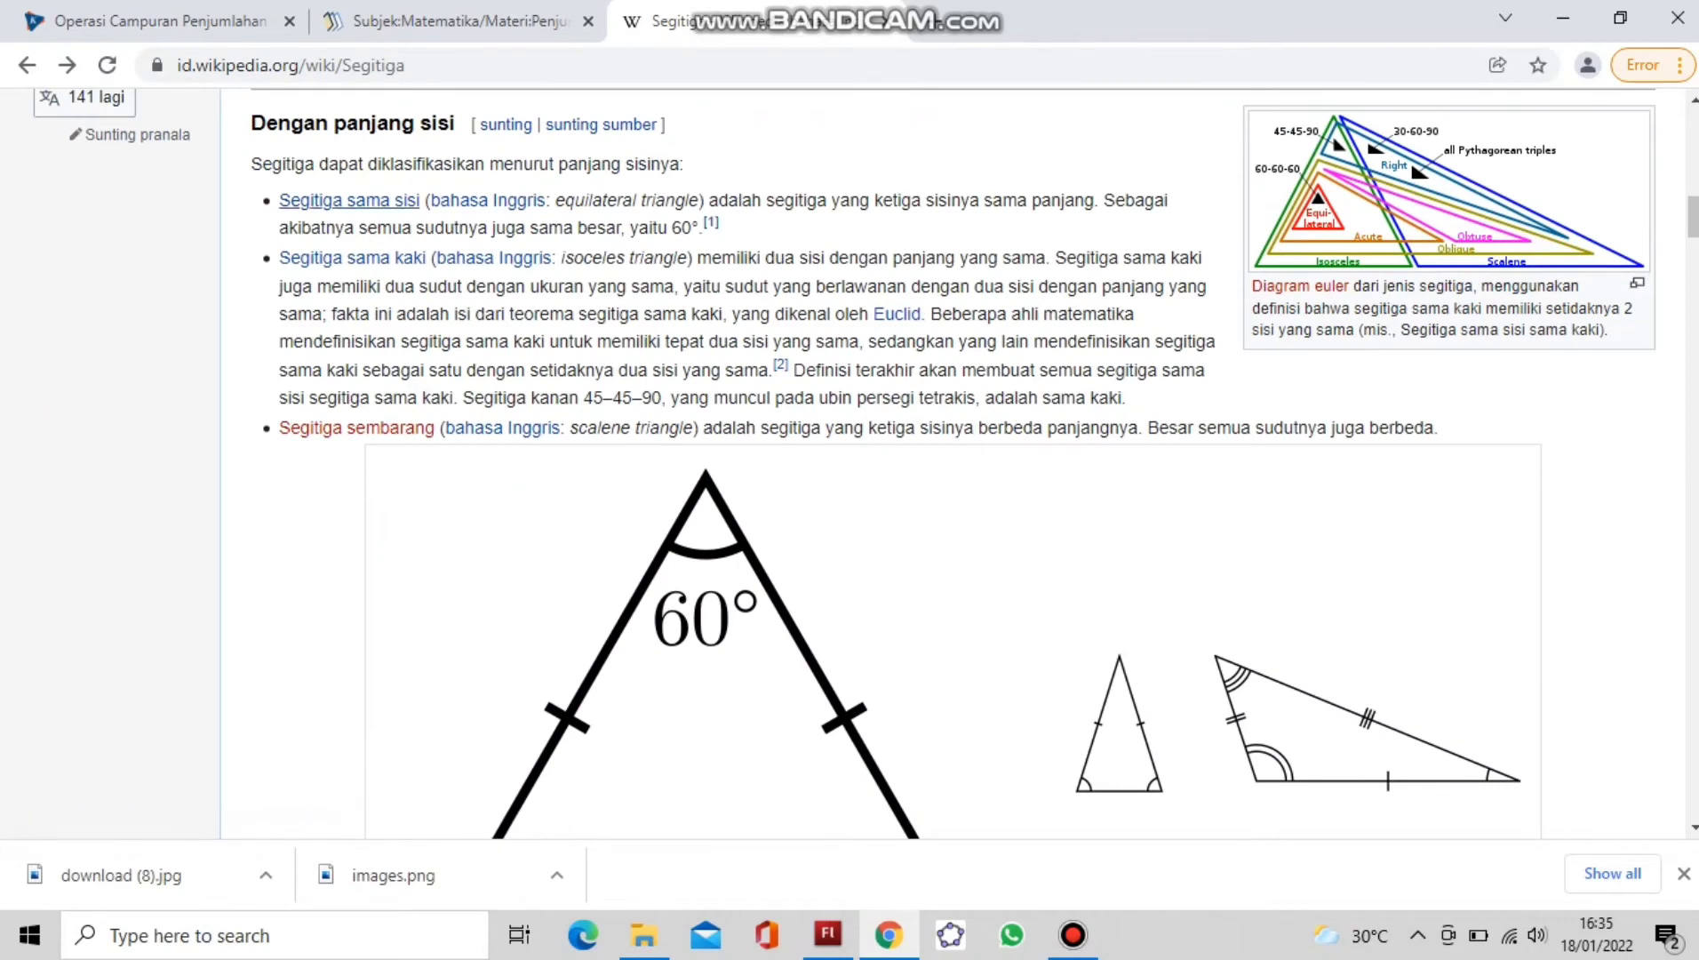
pyautogui.click(349, 201)
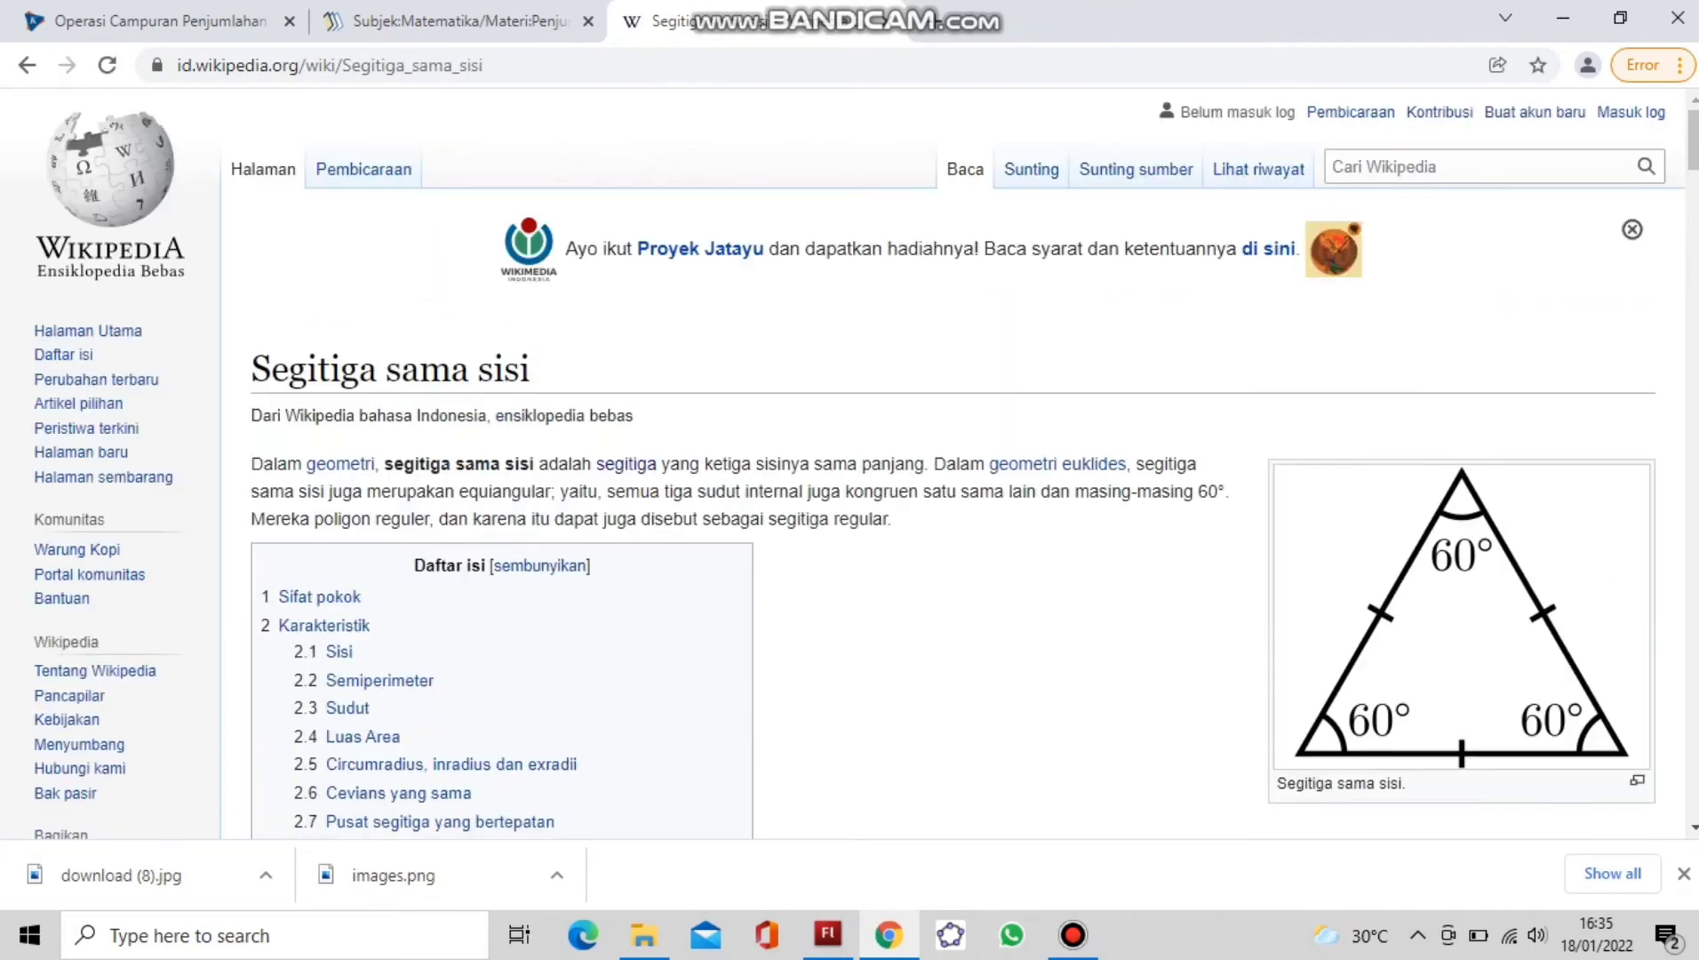
pyautogui.moveTo(251, 368); pyautogui.dragTo(531, 369)
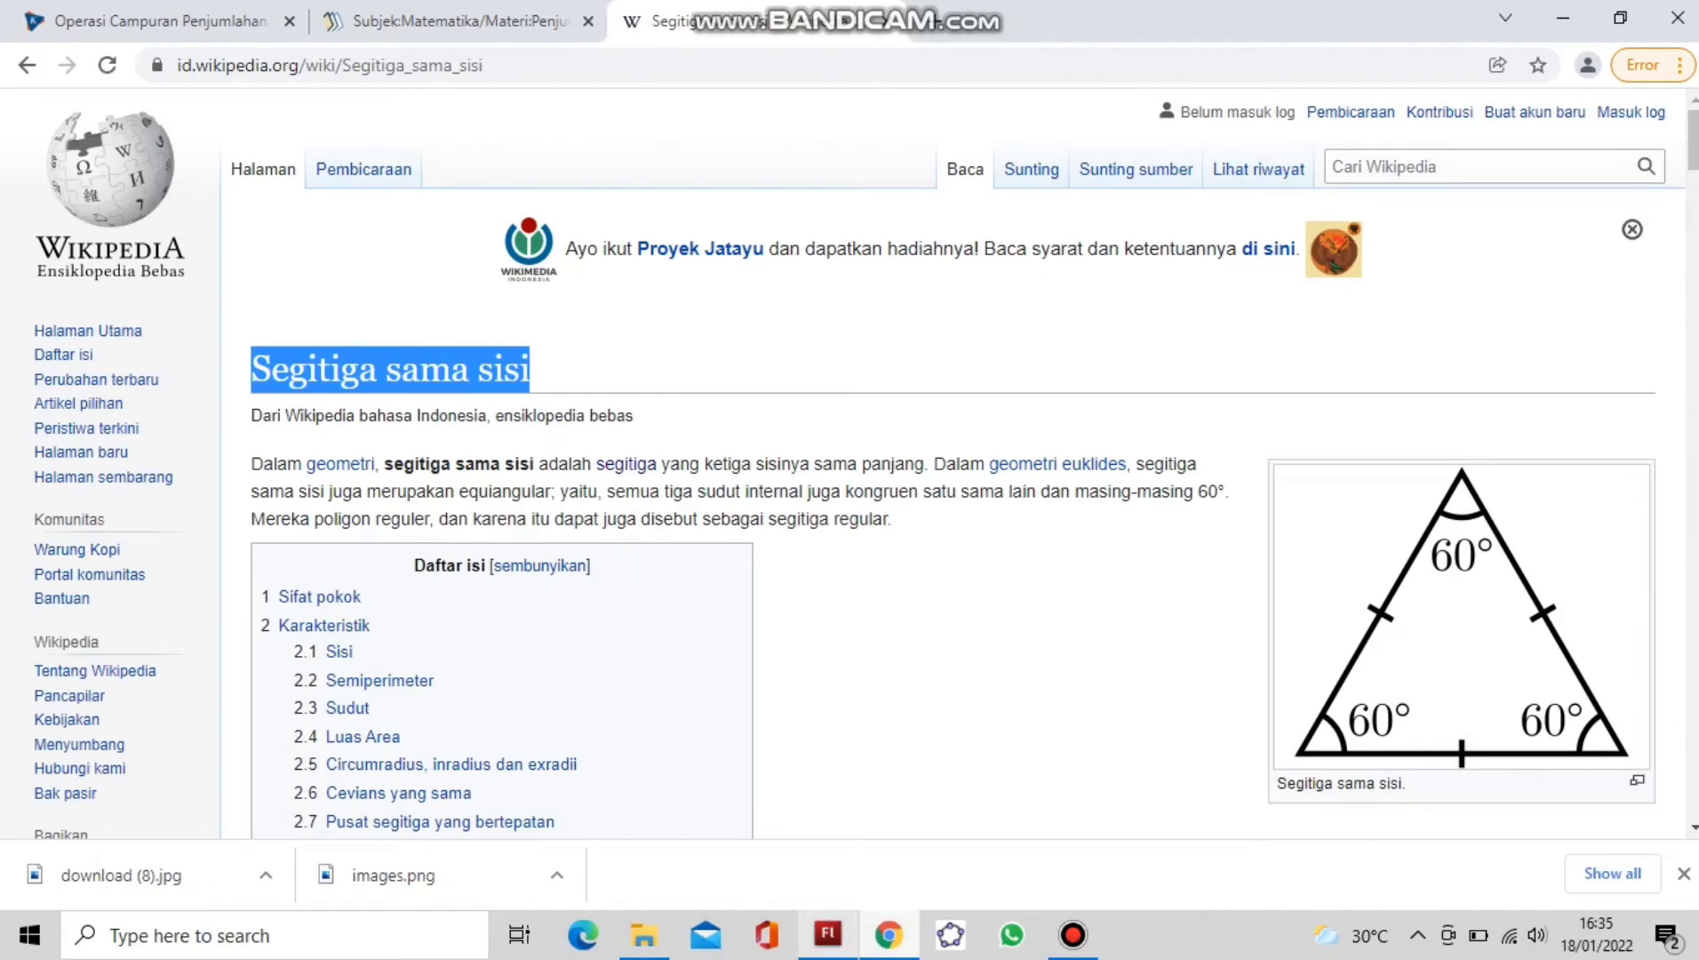
pyautogui.click(889, 934)
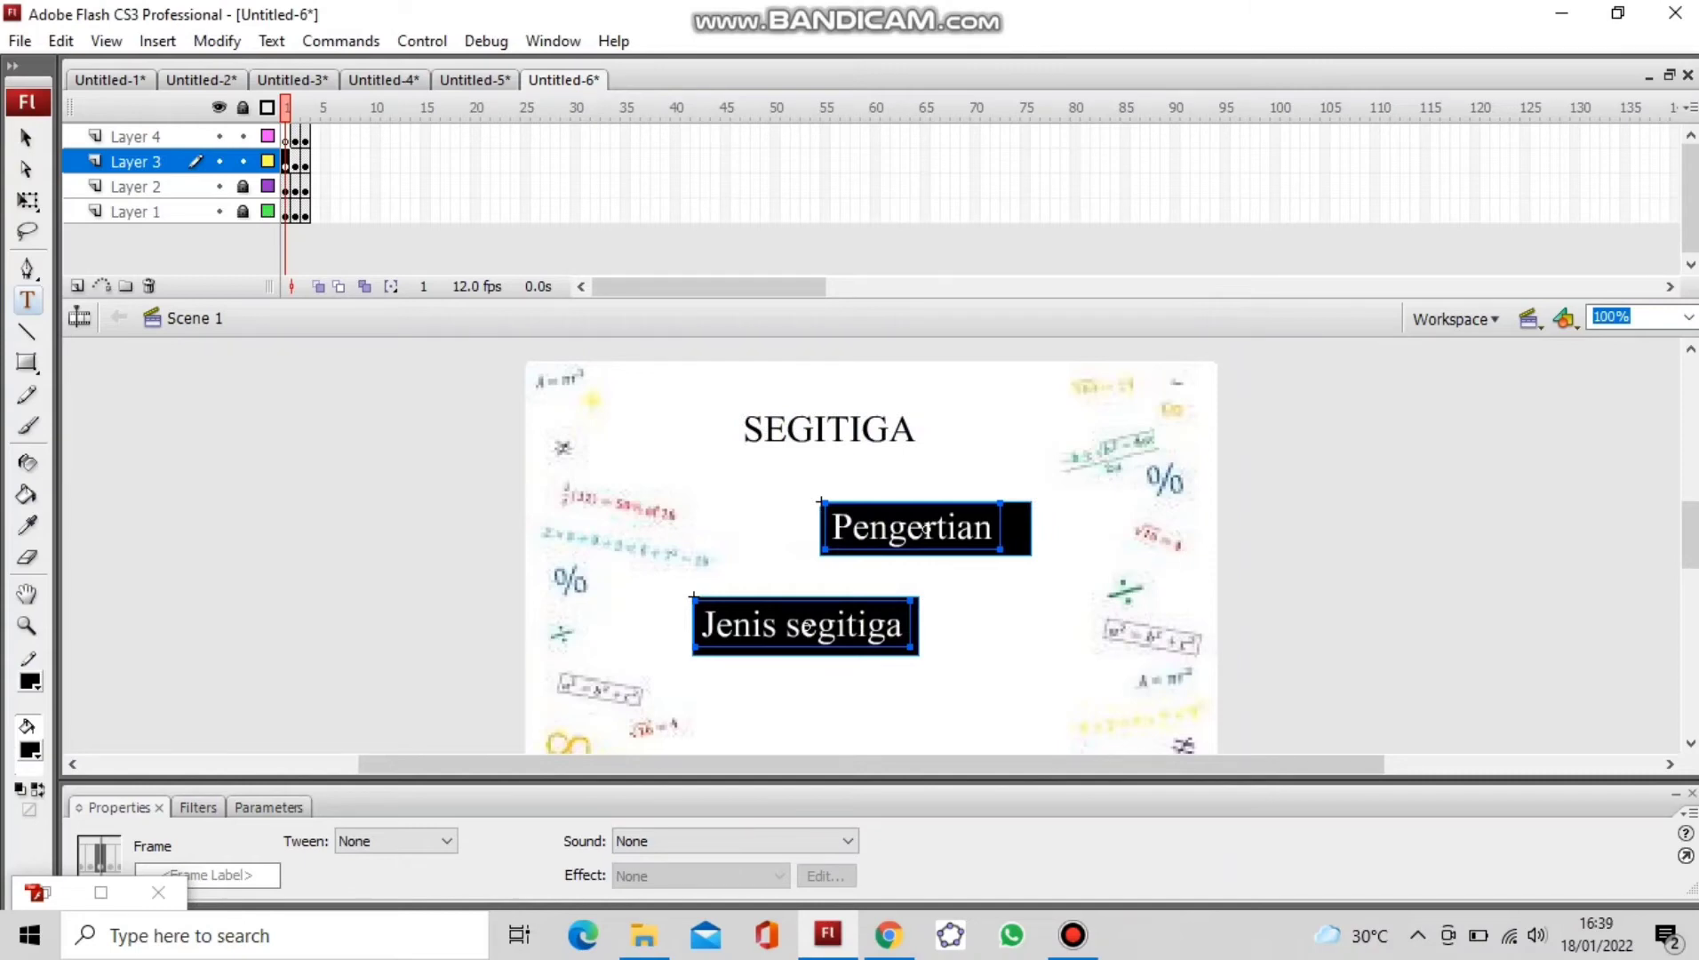
# Step: Deselect the topic buttons on frame 1 and add the script stop(); to frame 1 of Layer 3
pyautogui.click(553, 41)
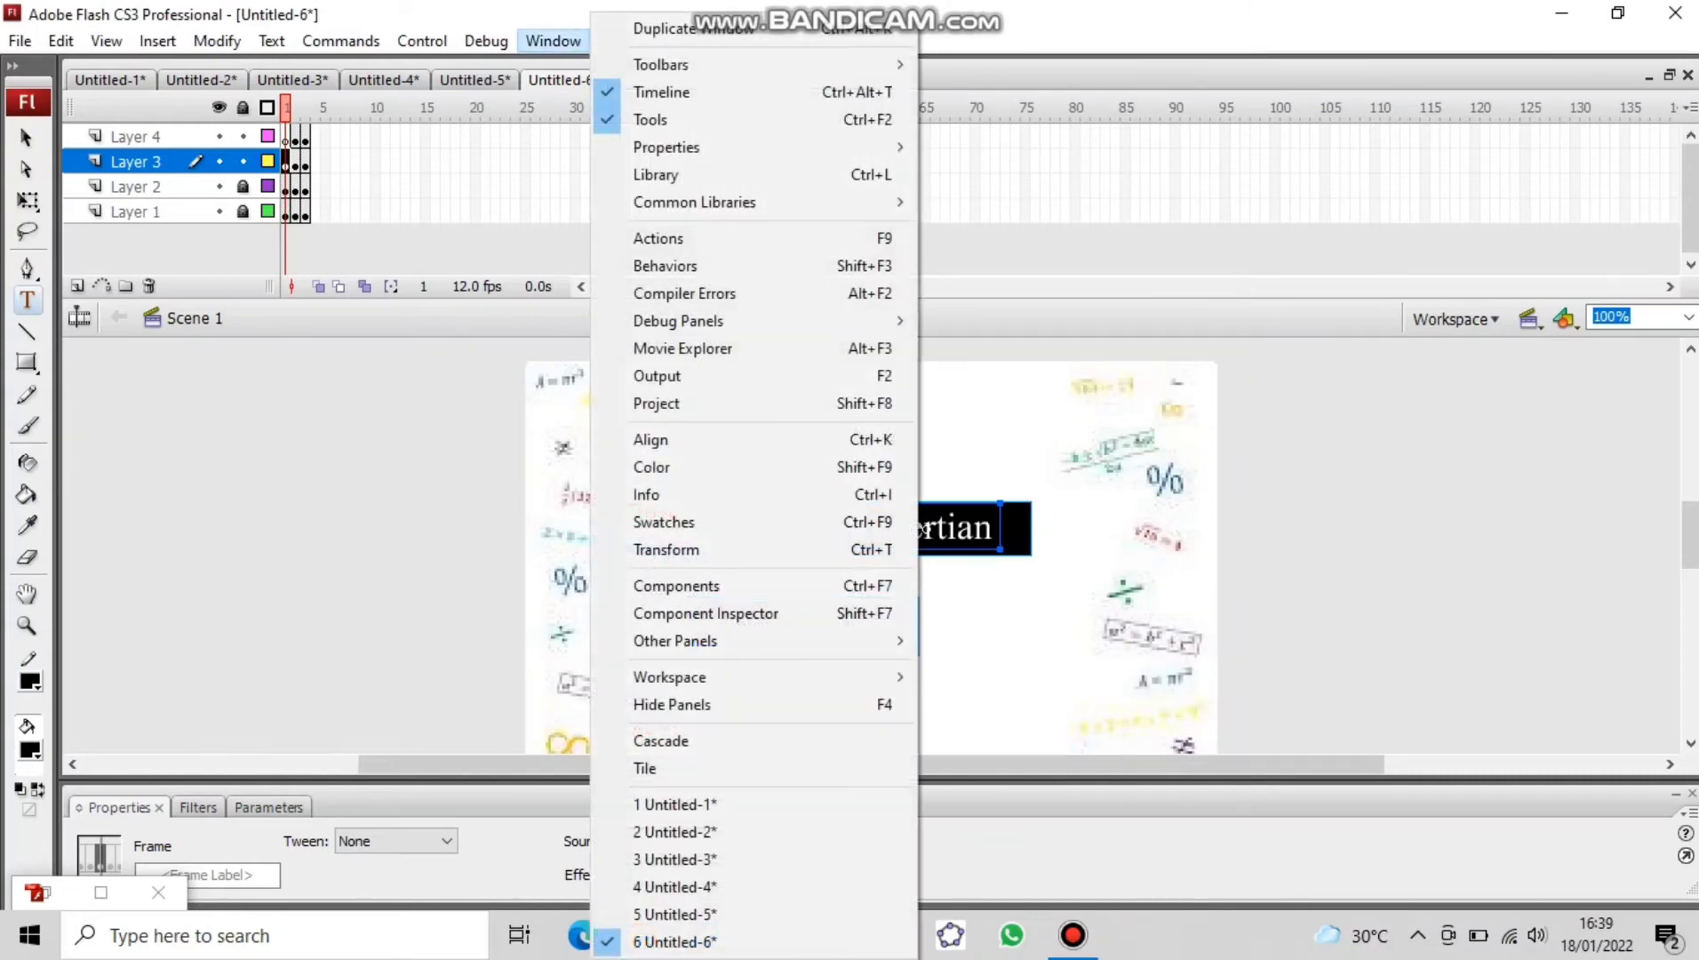
pyautogui.click(248, 460)
pyautogui.click(248, 461)
pyautogui.press('Escape')
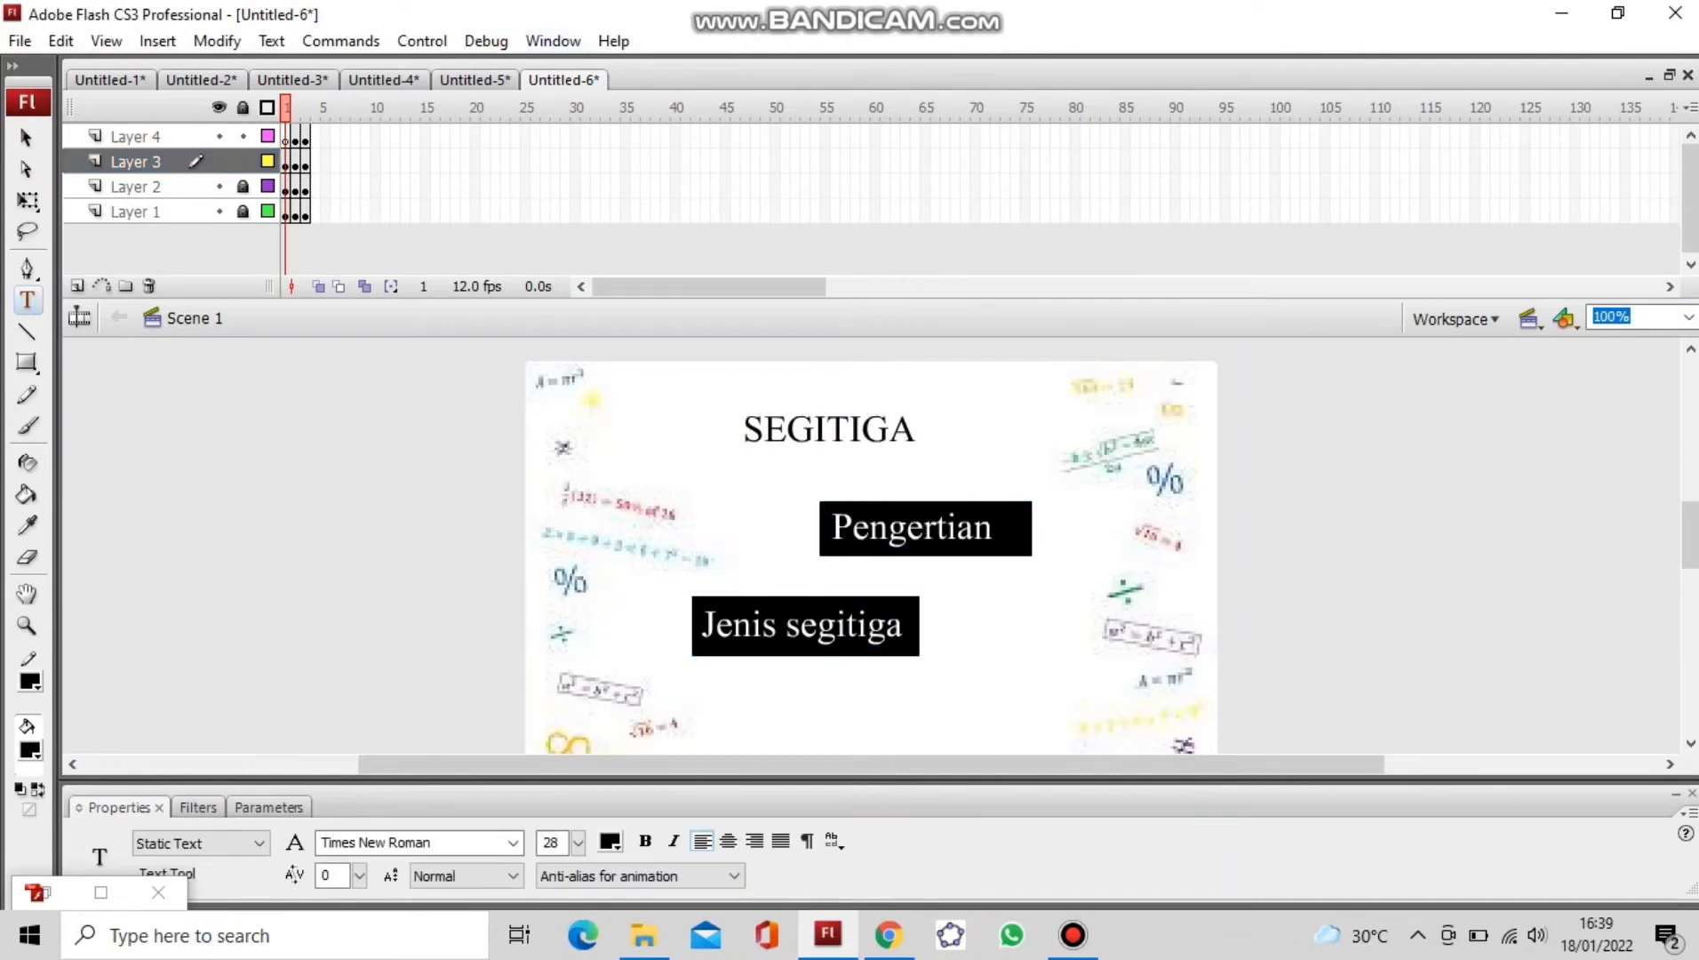
pyautogui.click(26, 169)
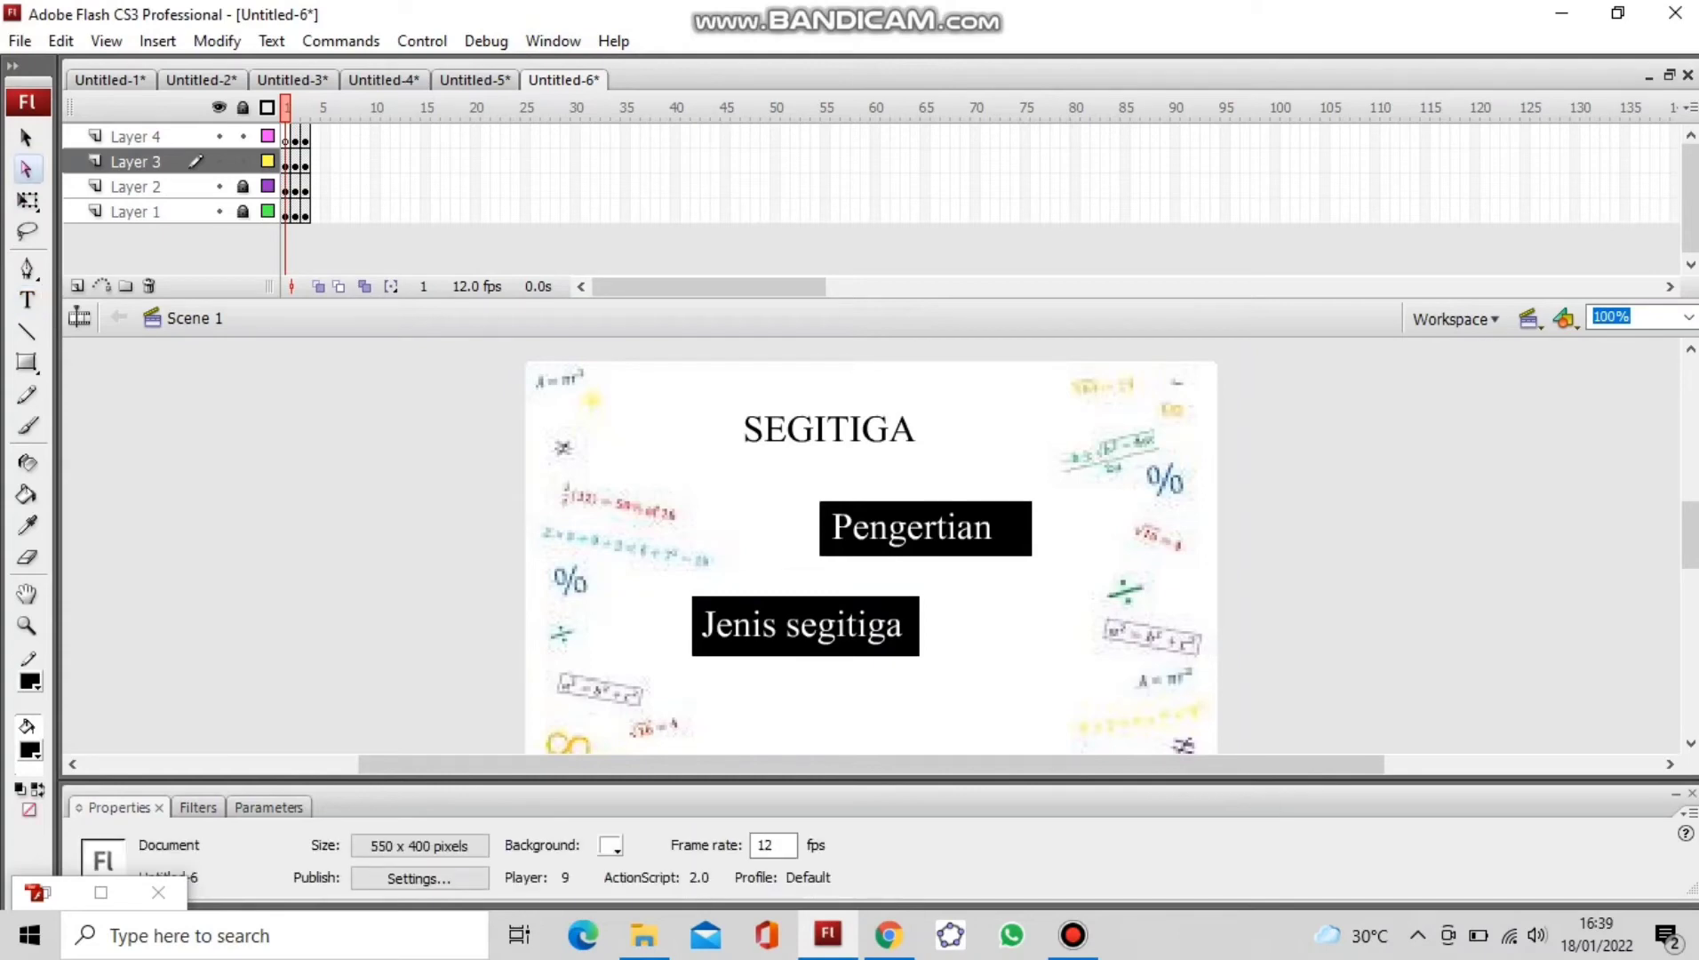
pyautogui.click(553, 41)
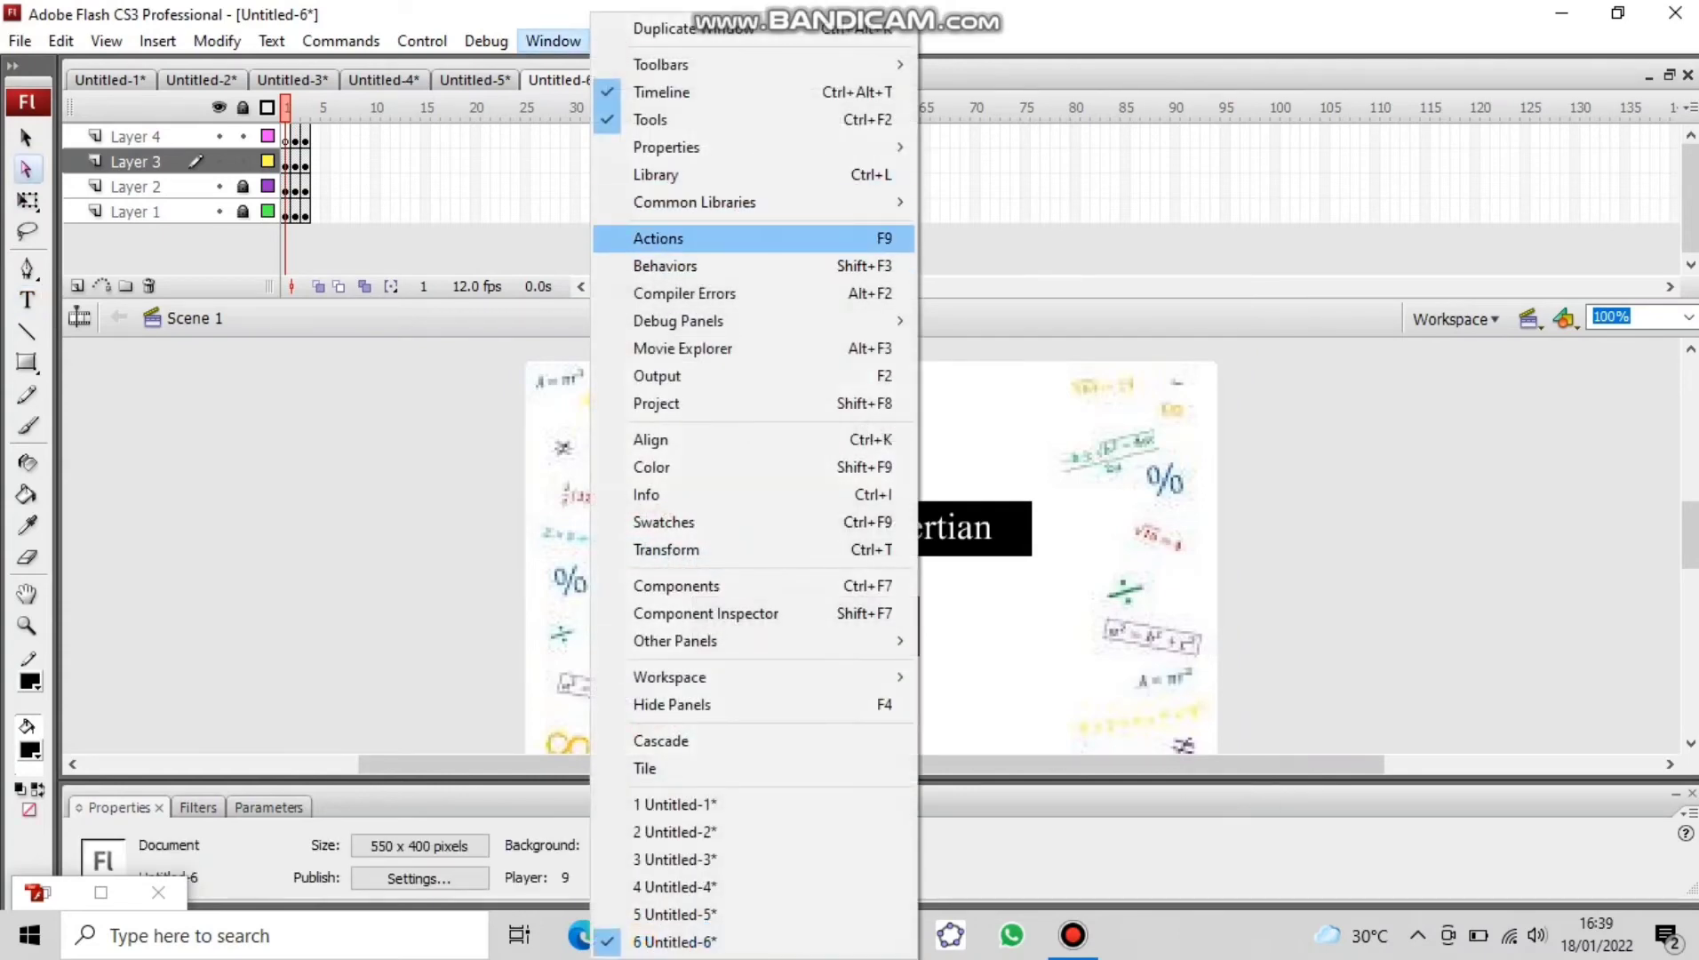
pyautogui.click(659, 238)
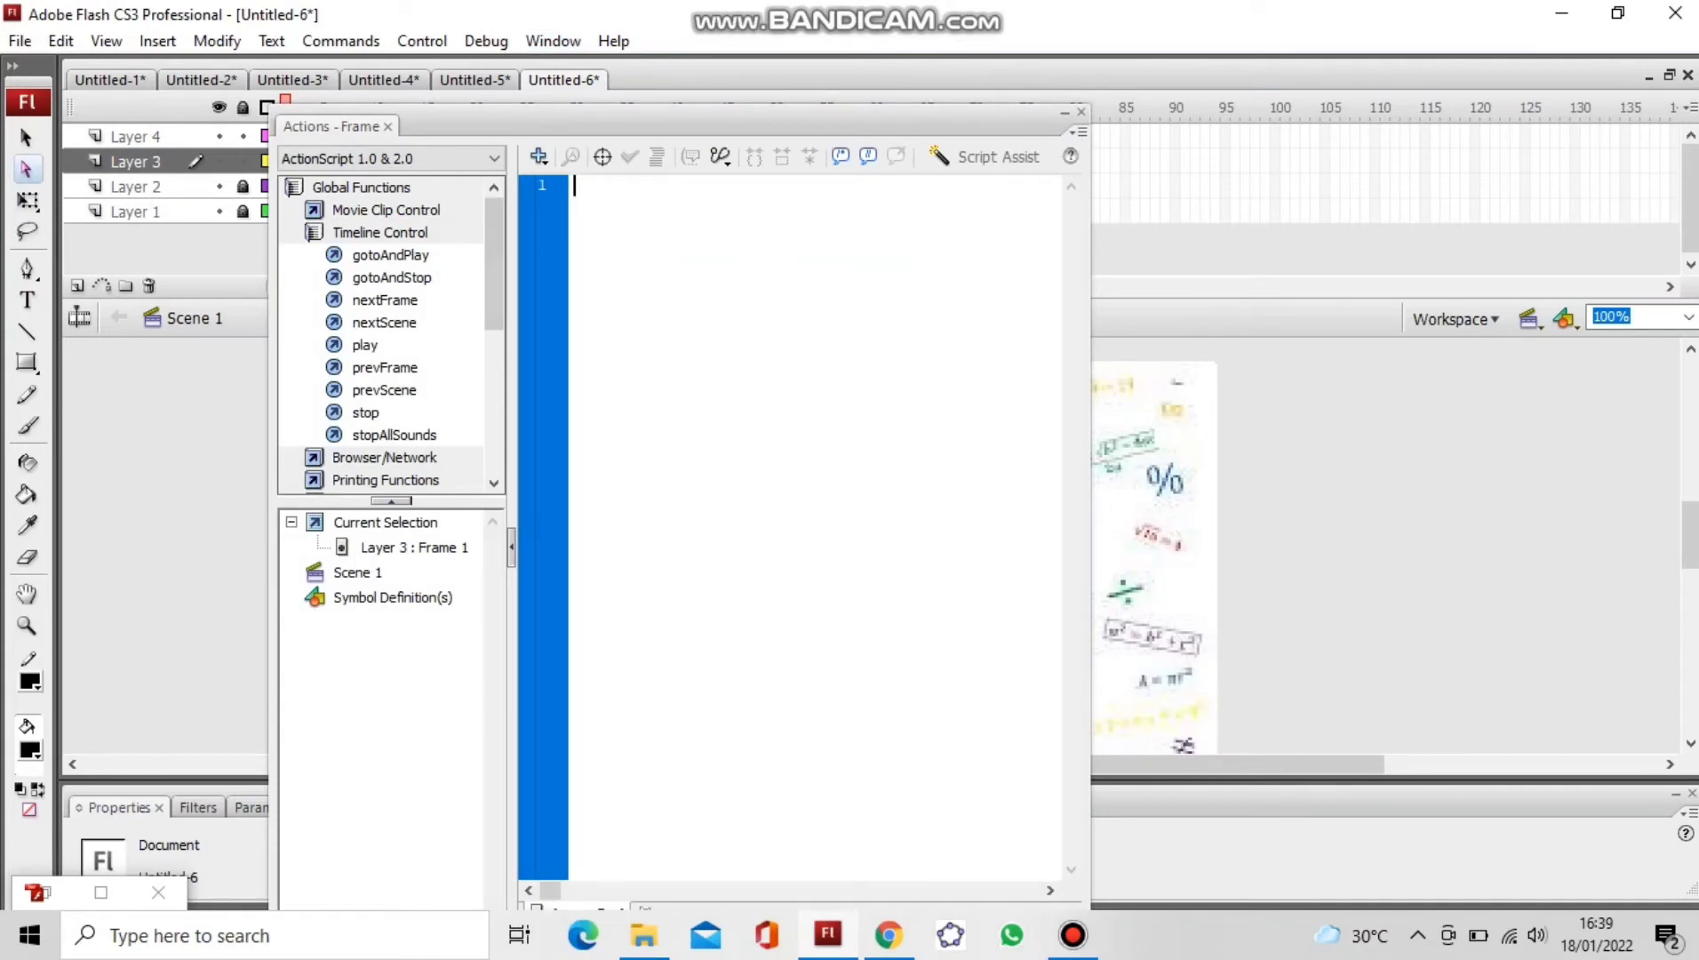
pyautogui.write('stop();')
pyautogui.press('Return')
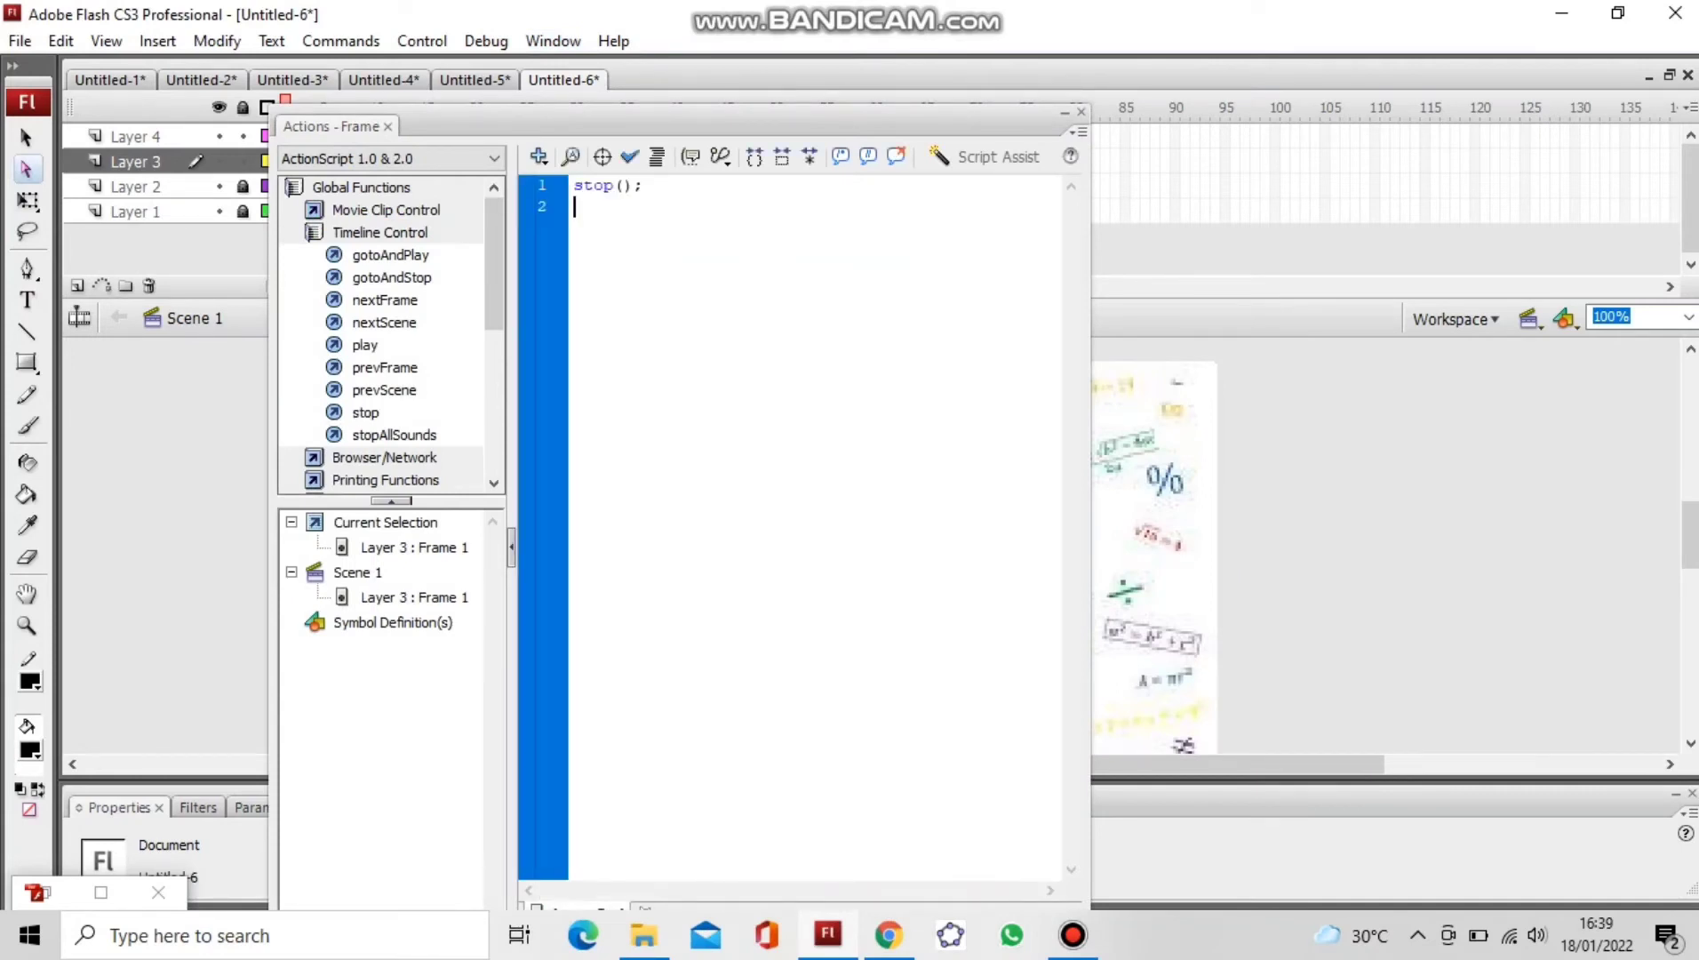
pyautogui.click(1080, 112)
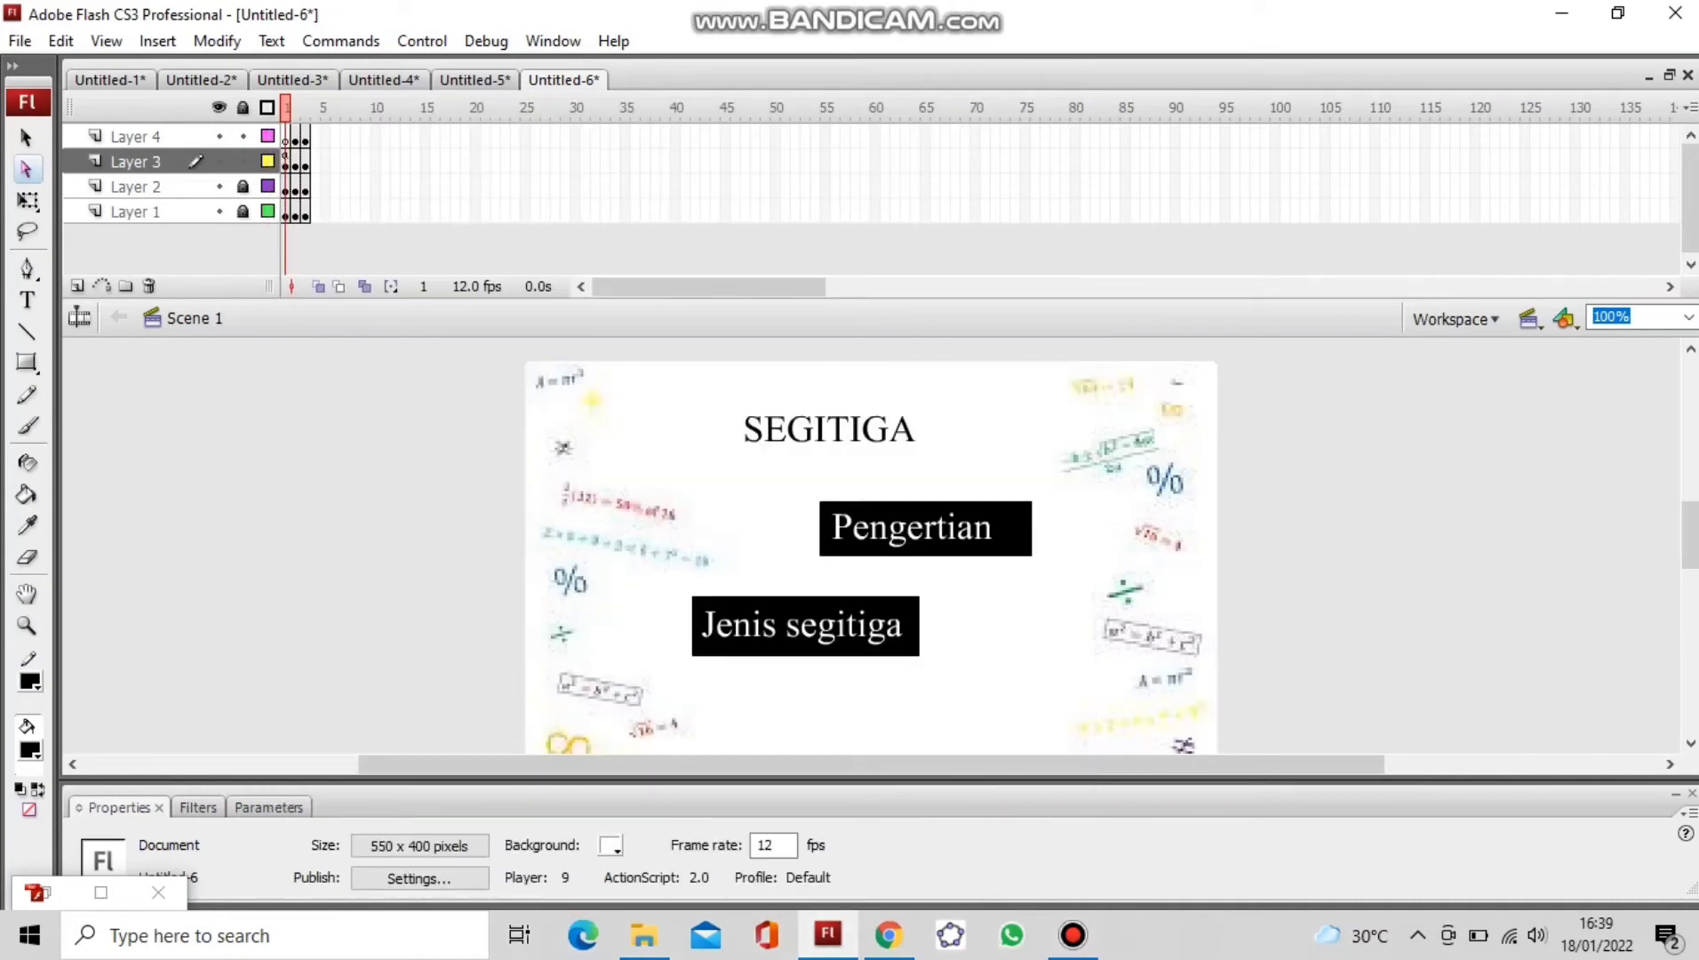
# Step: Give the Pengertian button the script on (release) { gotoAndStop(2); }
pyautogui.click(925, 529)
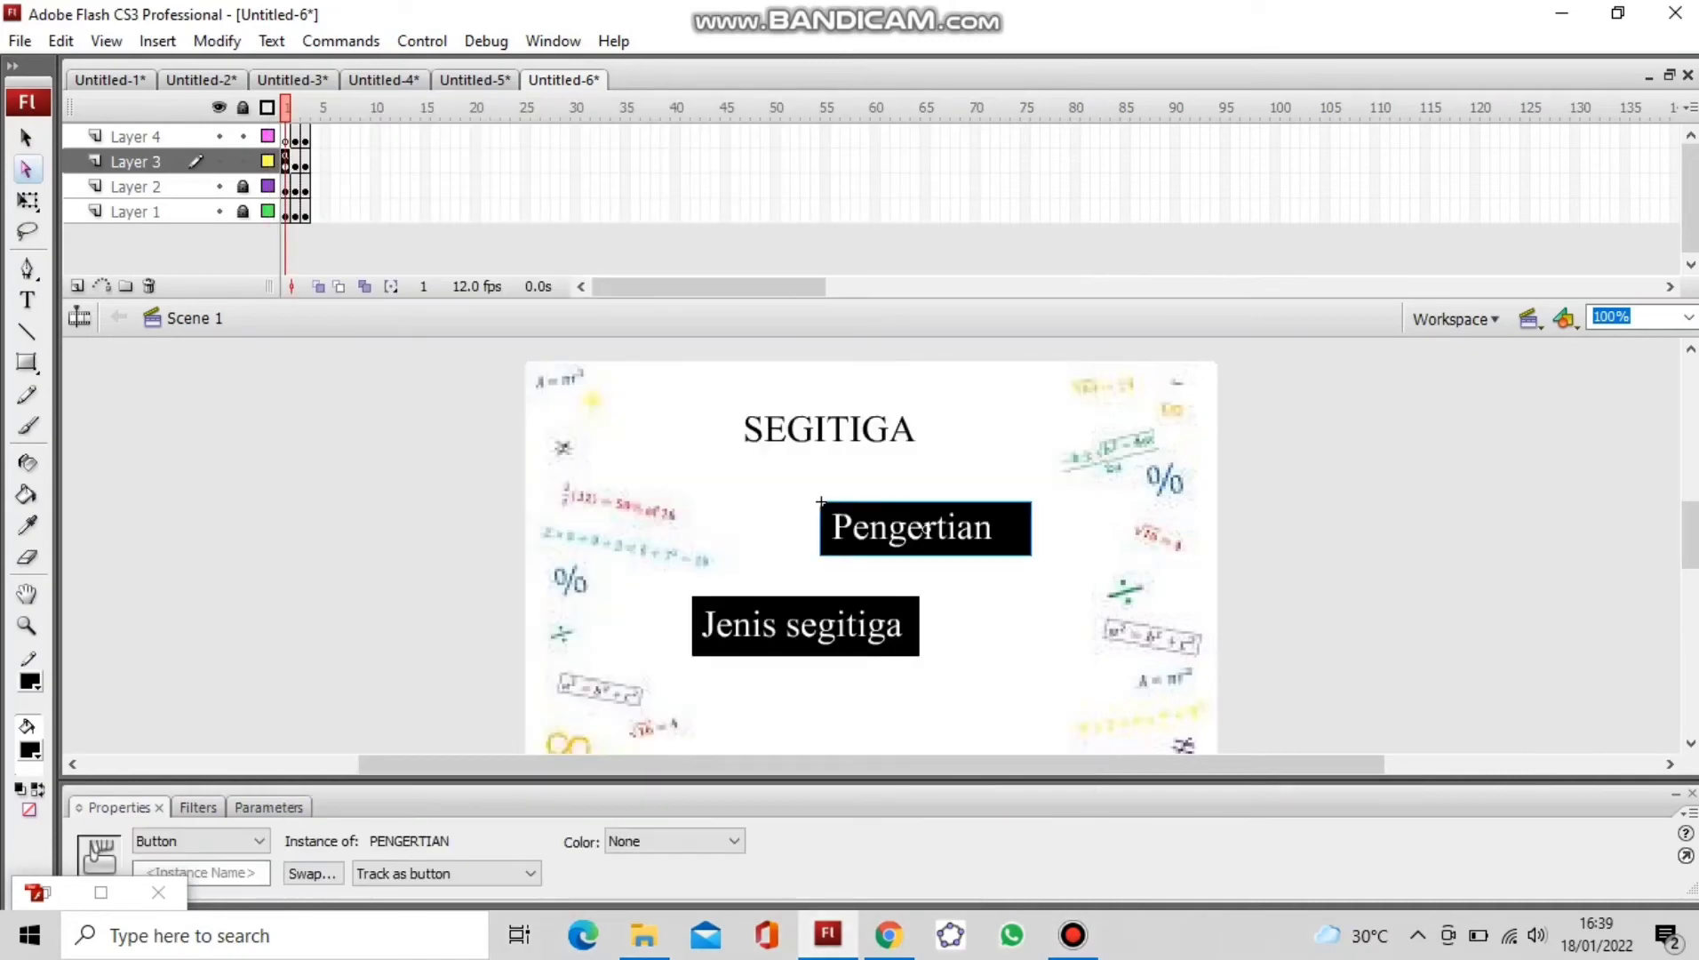
pyautogui.rightClick(925, 528)
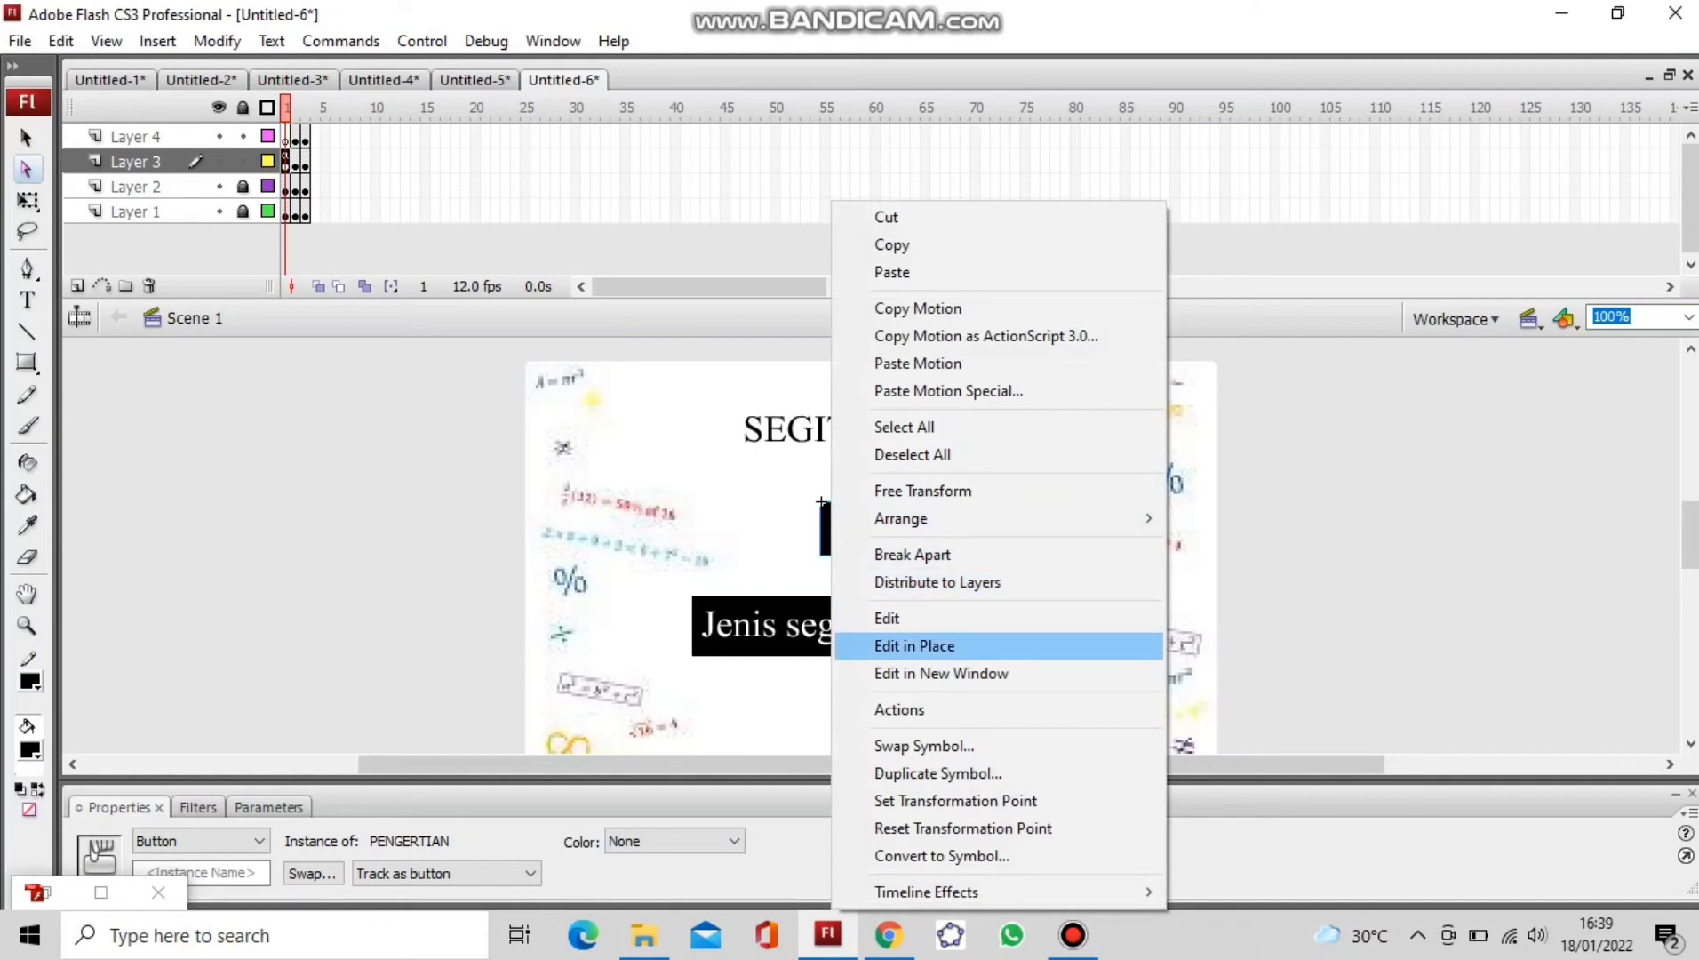
pyautogui.click(899, 709)
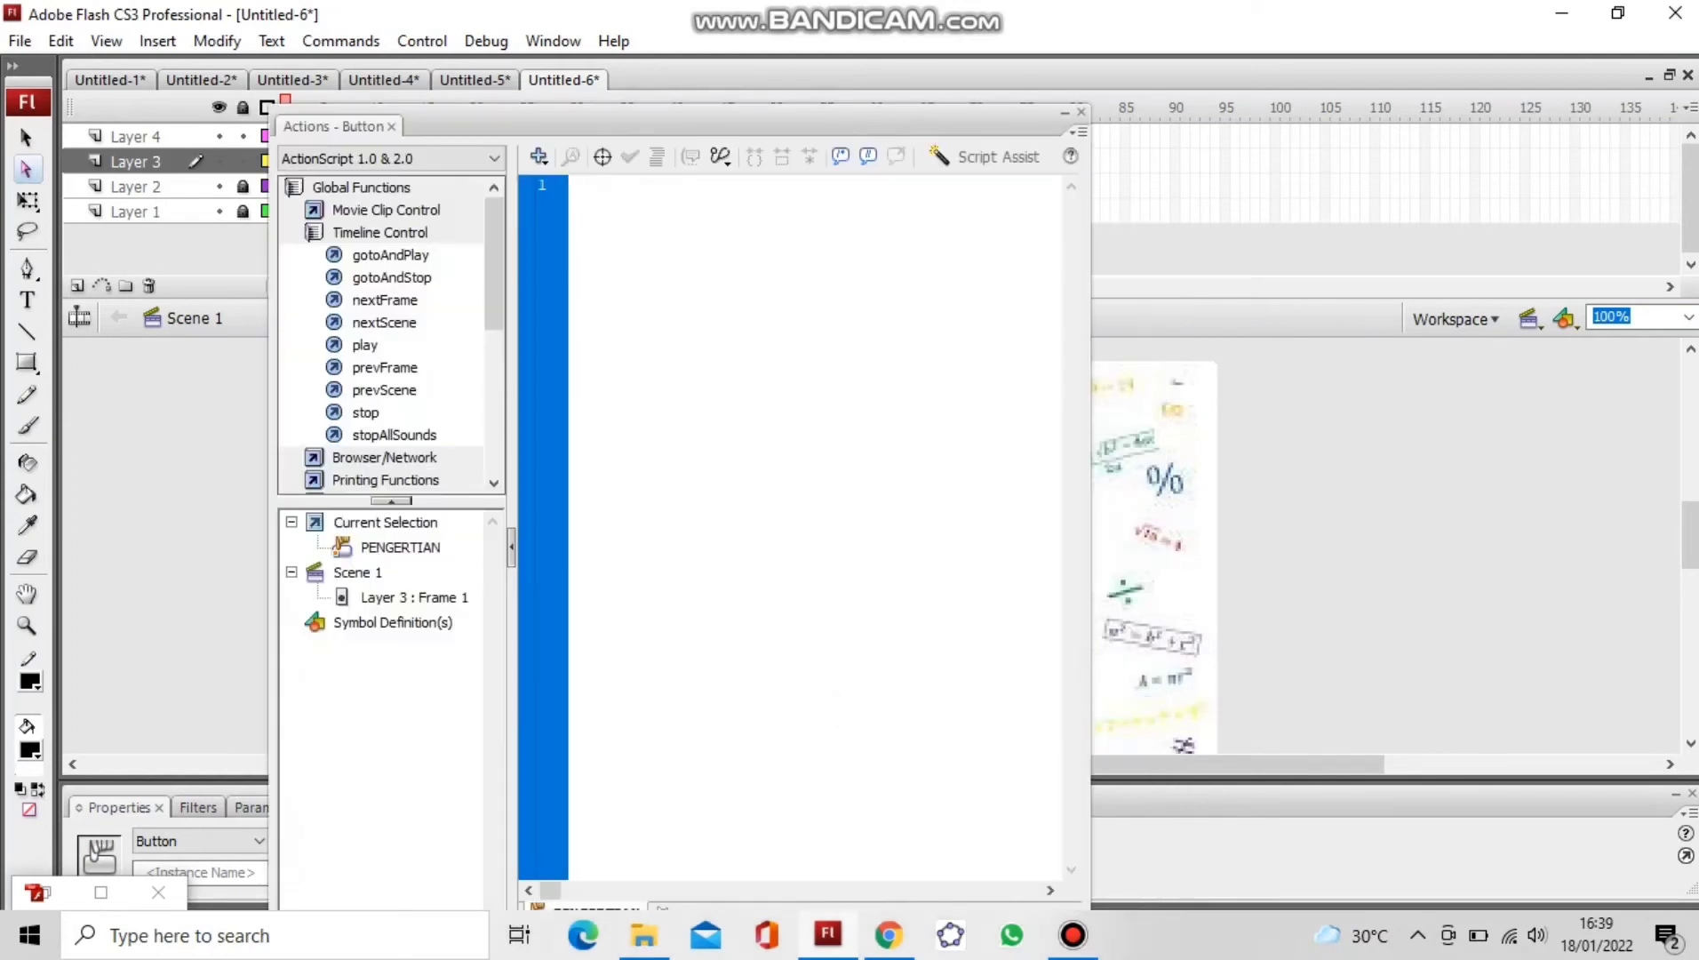
pyautogui.write('on')
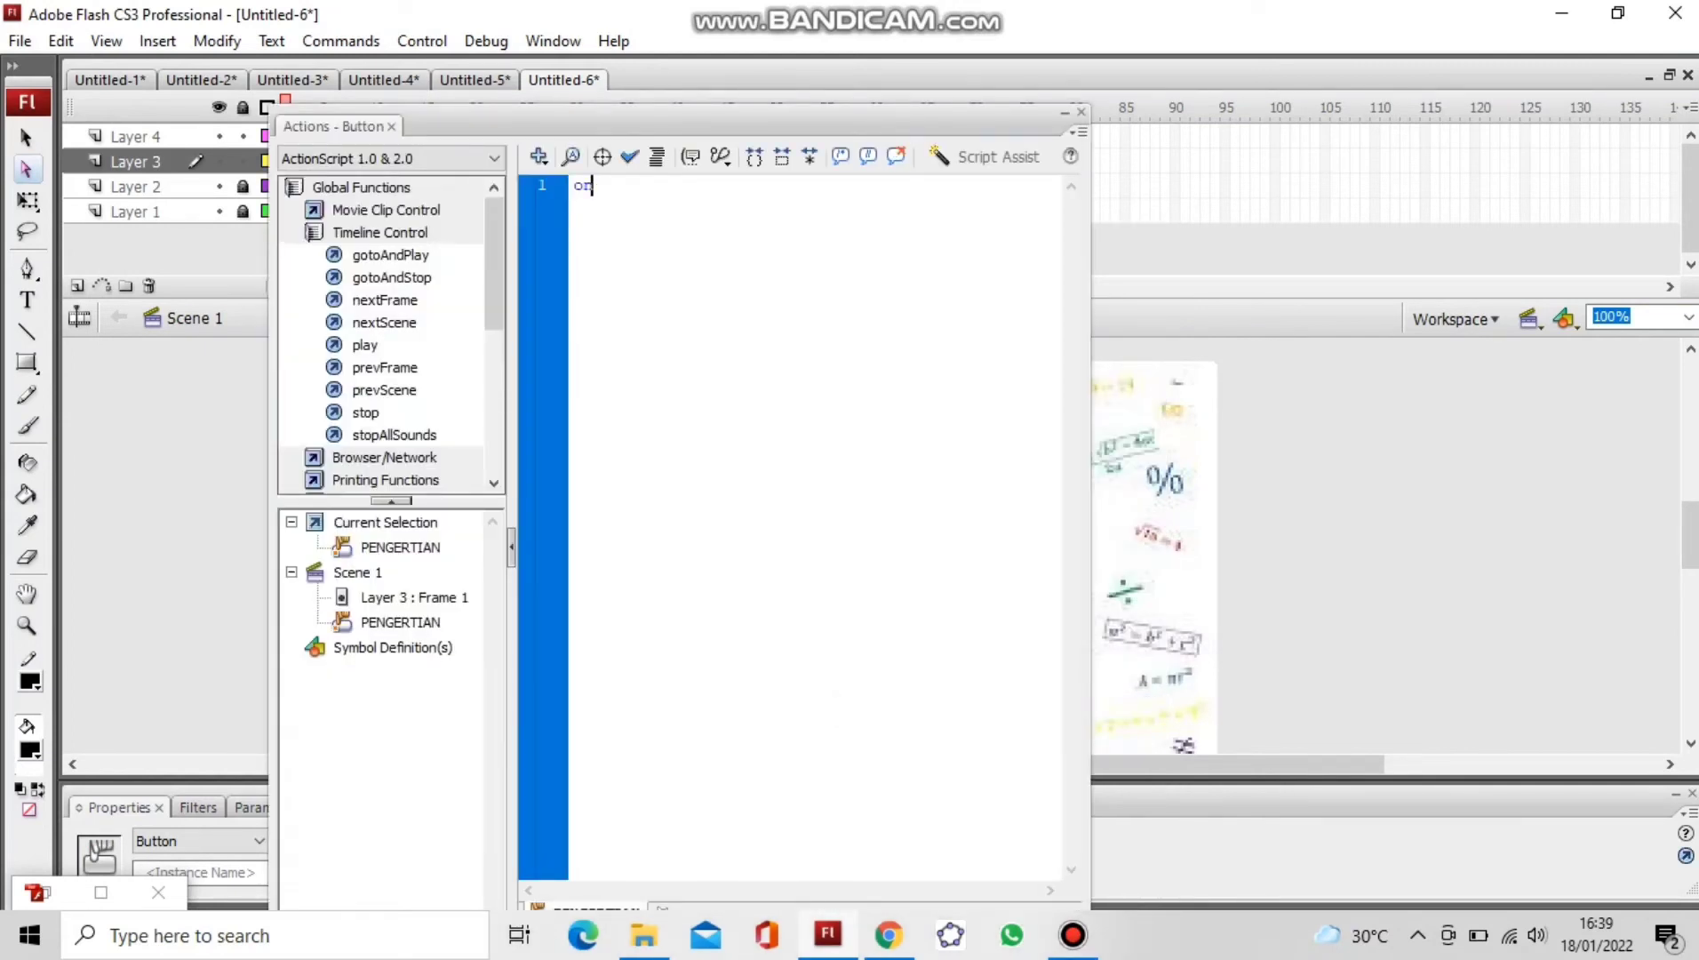
pyautogui.write(' (')
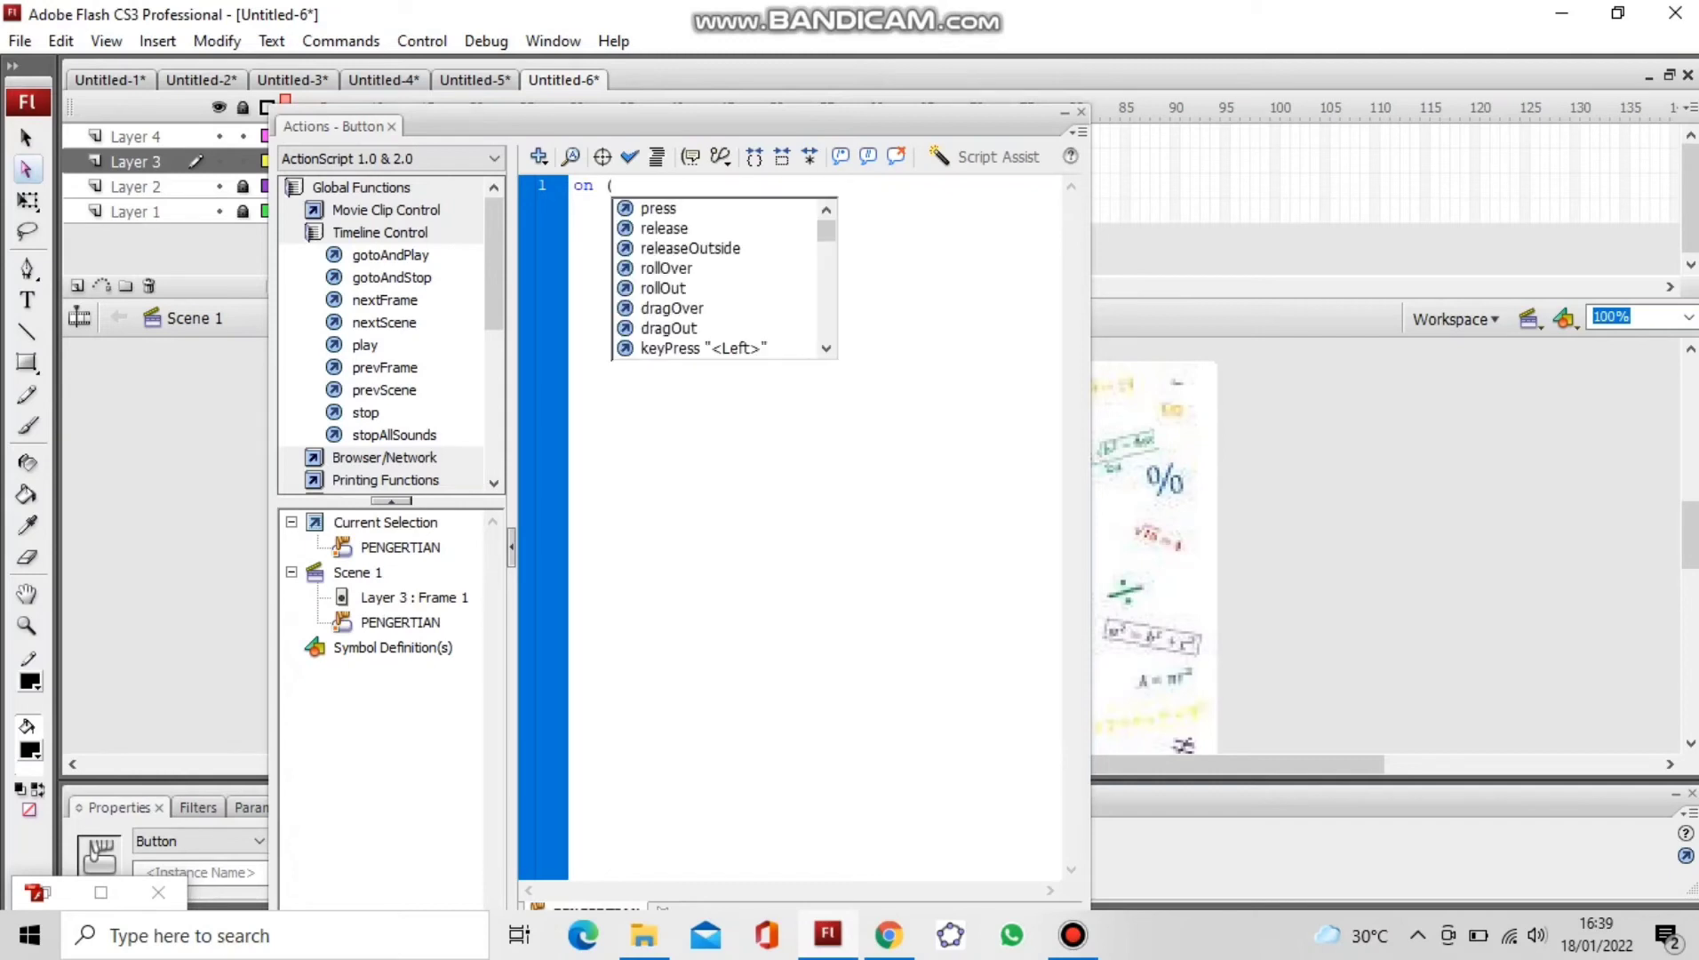
pyautogui.write('relea')
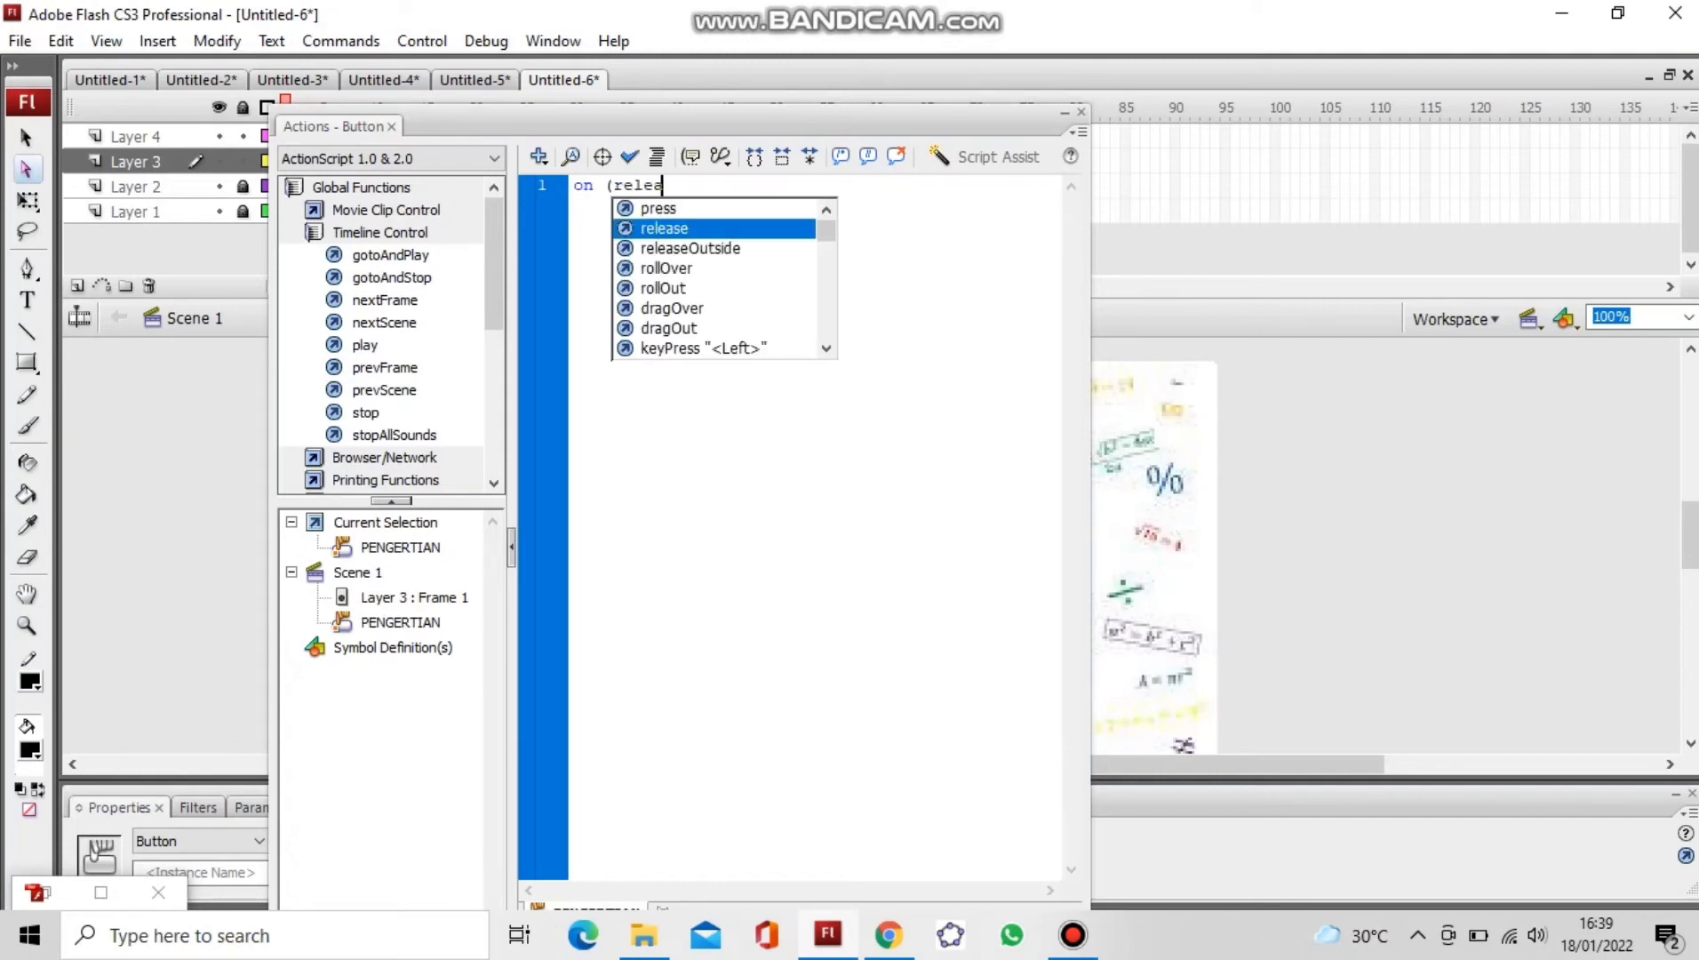
pyautogui.write('se) {')
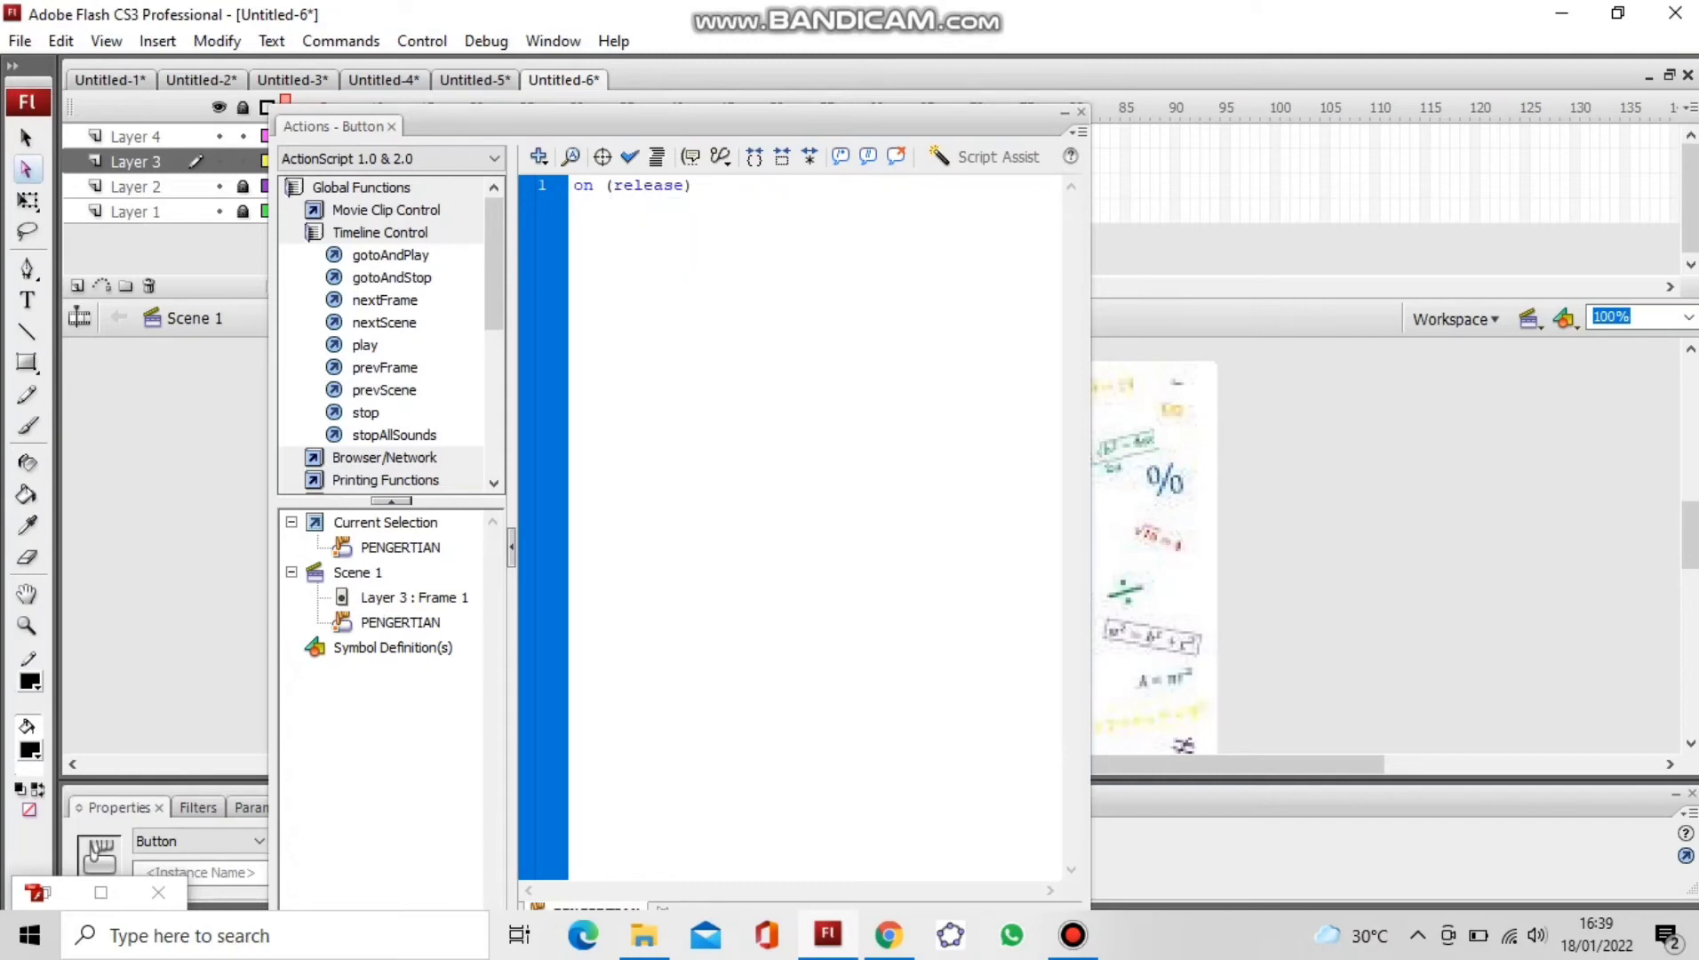
pyautogui.press('Return')
pyautogui.doubleClick(391, 277)
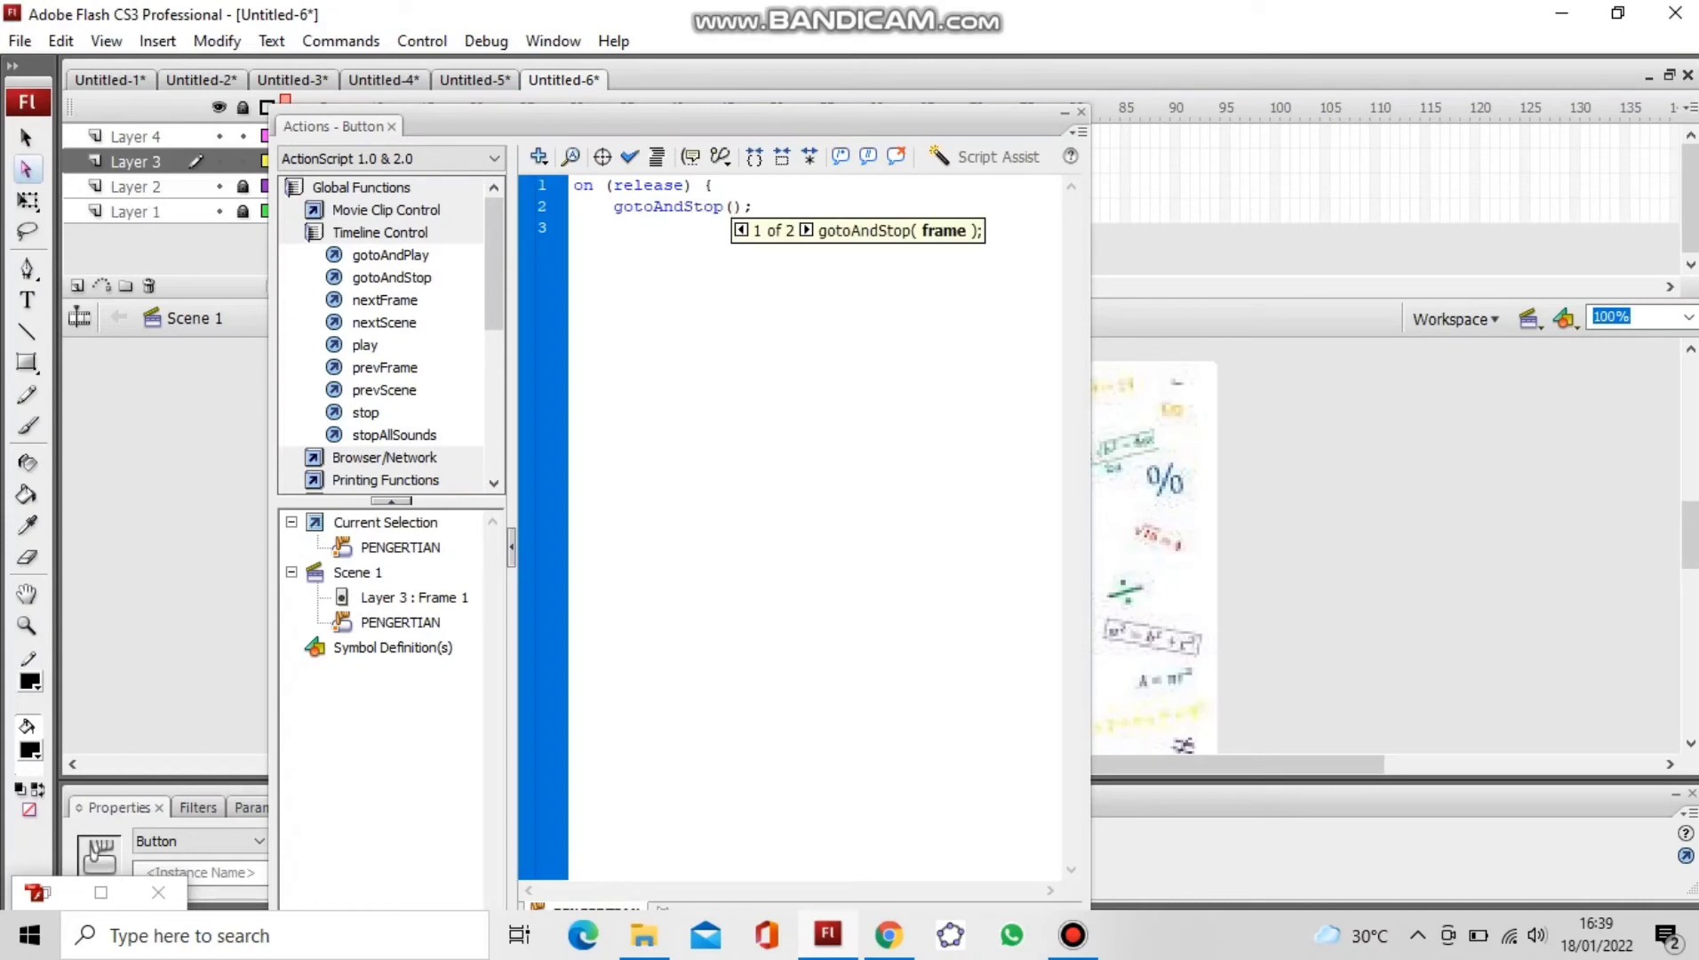
pyautogui.write('2')
pyautogui.press('End')
pyautogui.write('}')
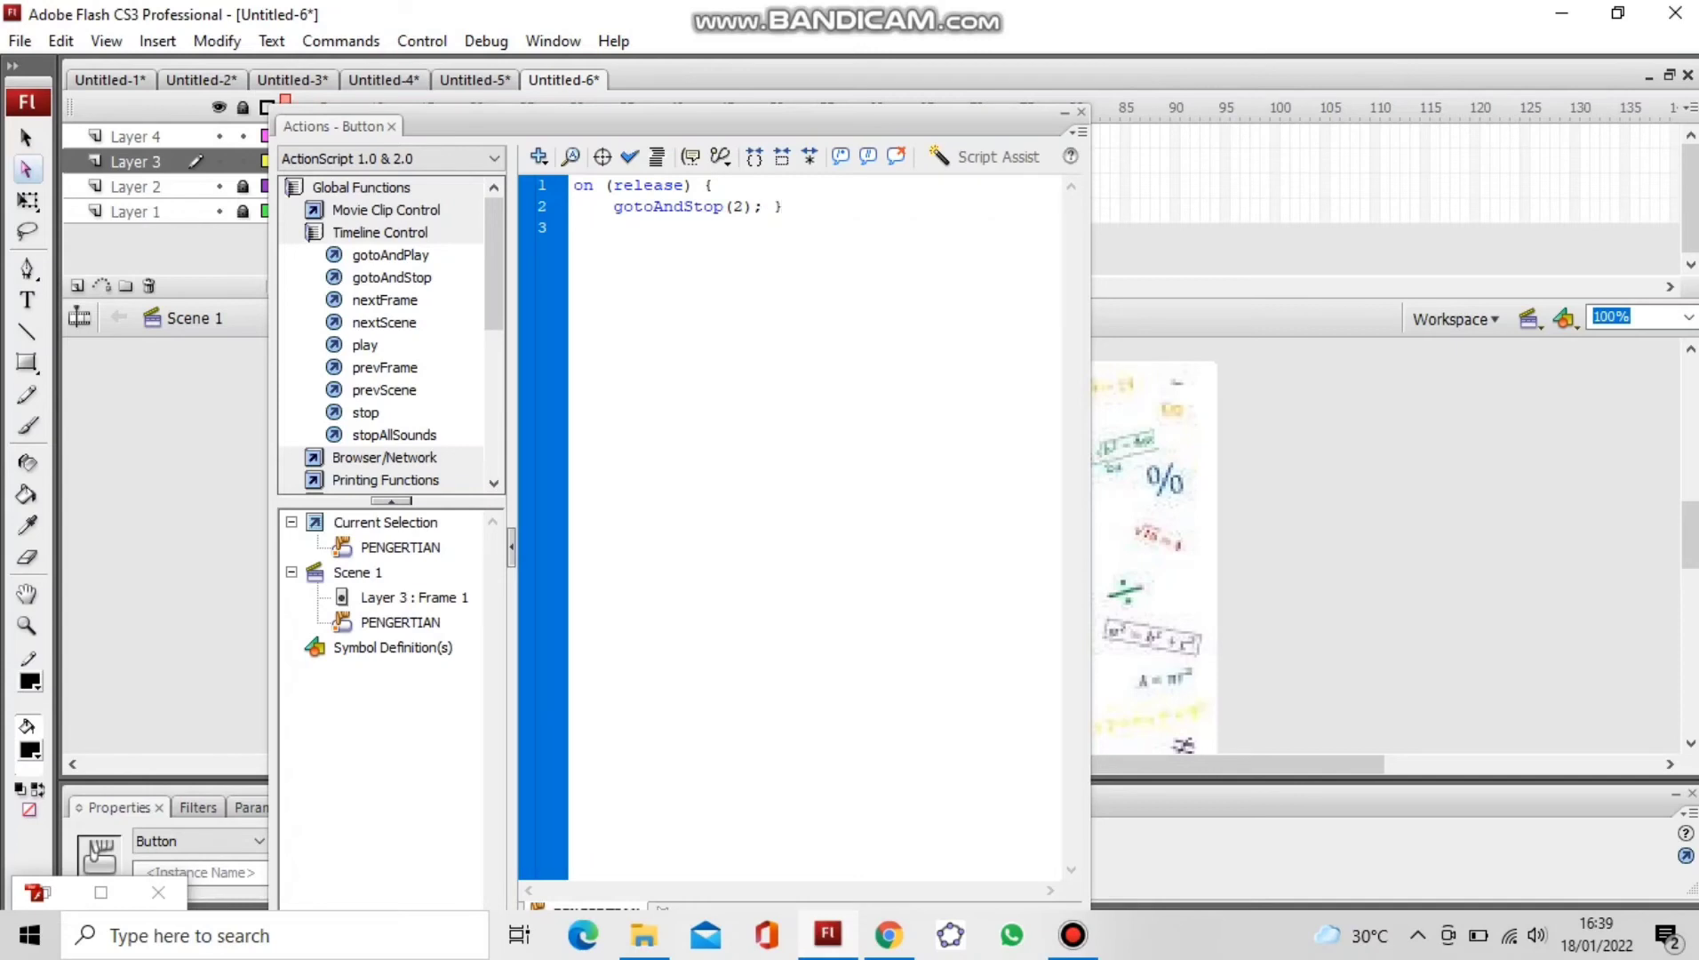
# Step: Copy the entire Pengertian button script and close the script editor
pyautogui.hotkey('ctrl', 'a')
pyautogui.hotkey('ctrl', 'c')
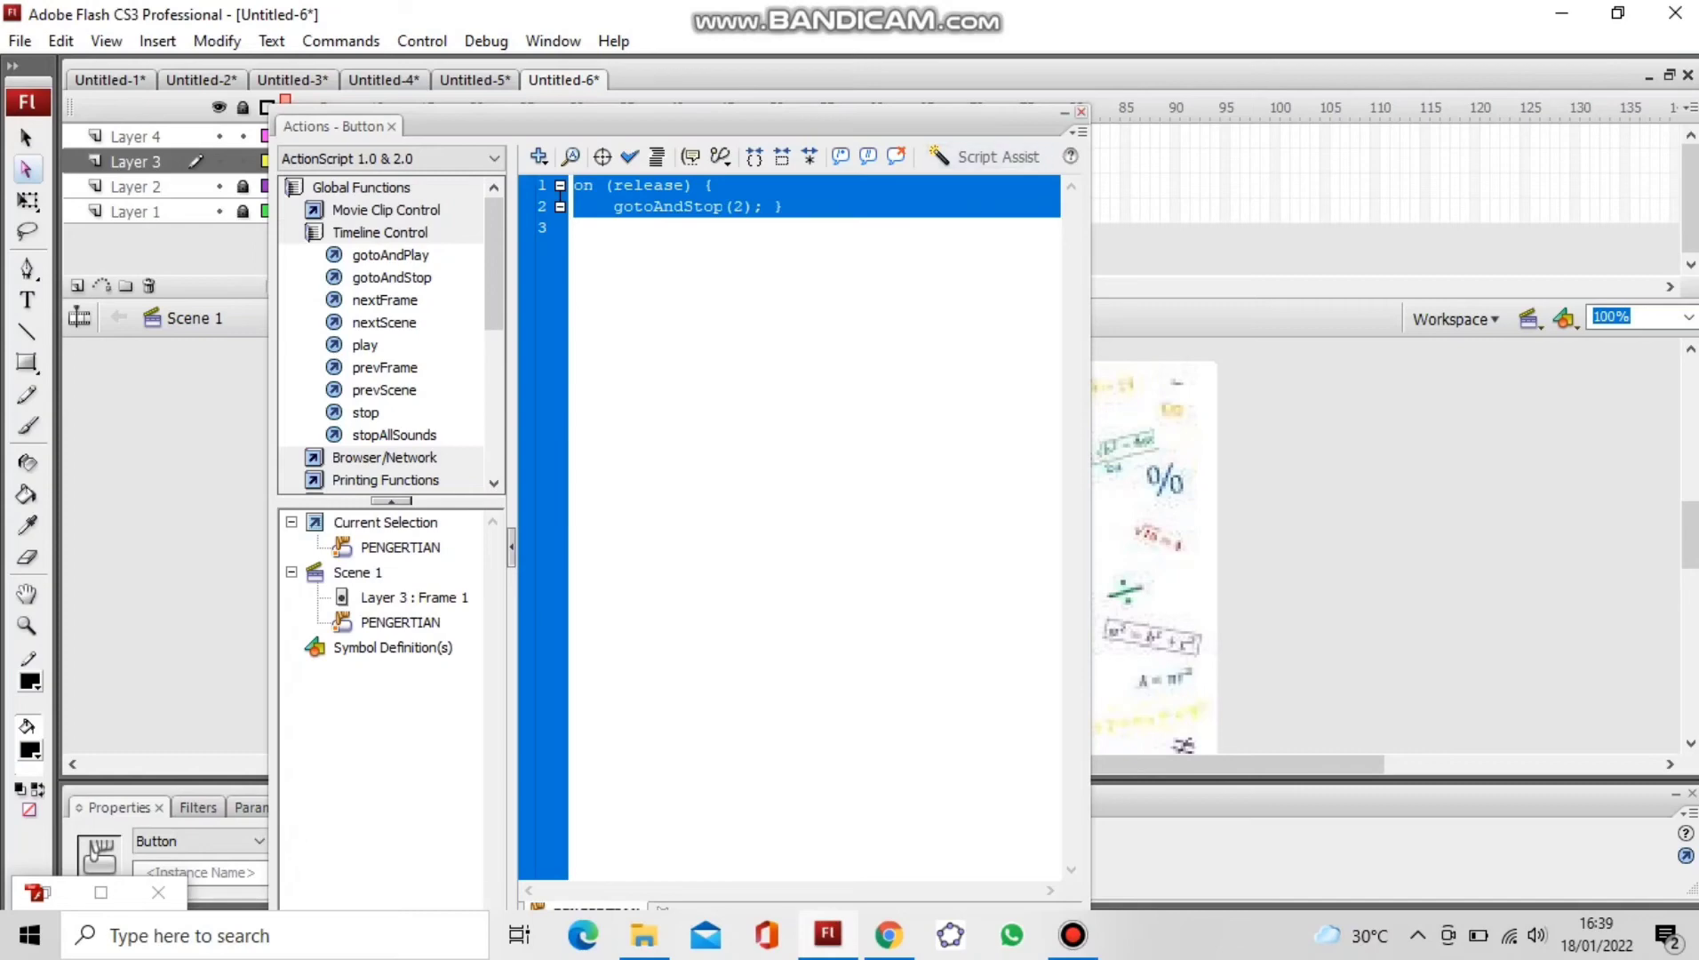
pyautogui.click(1081, 111)
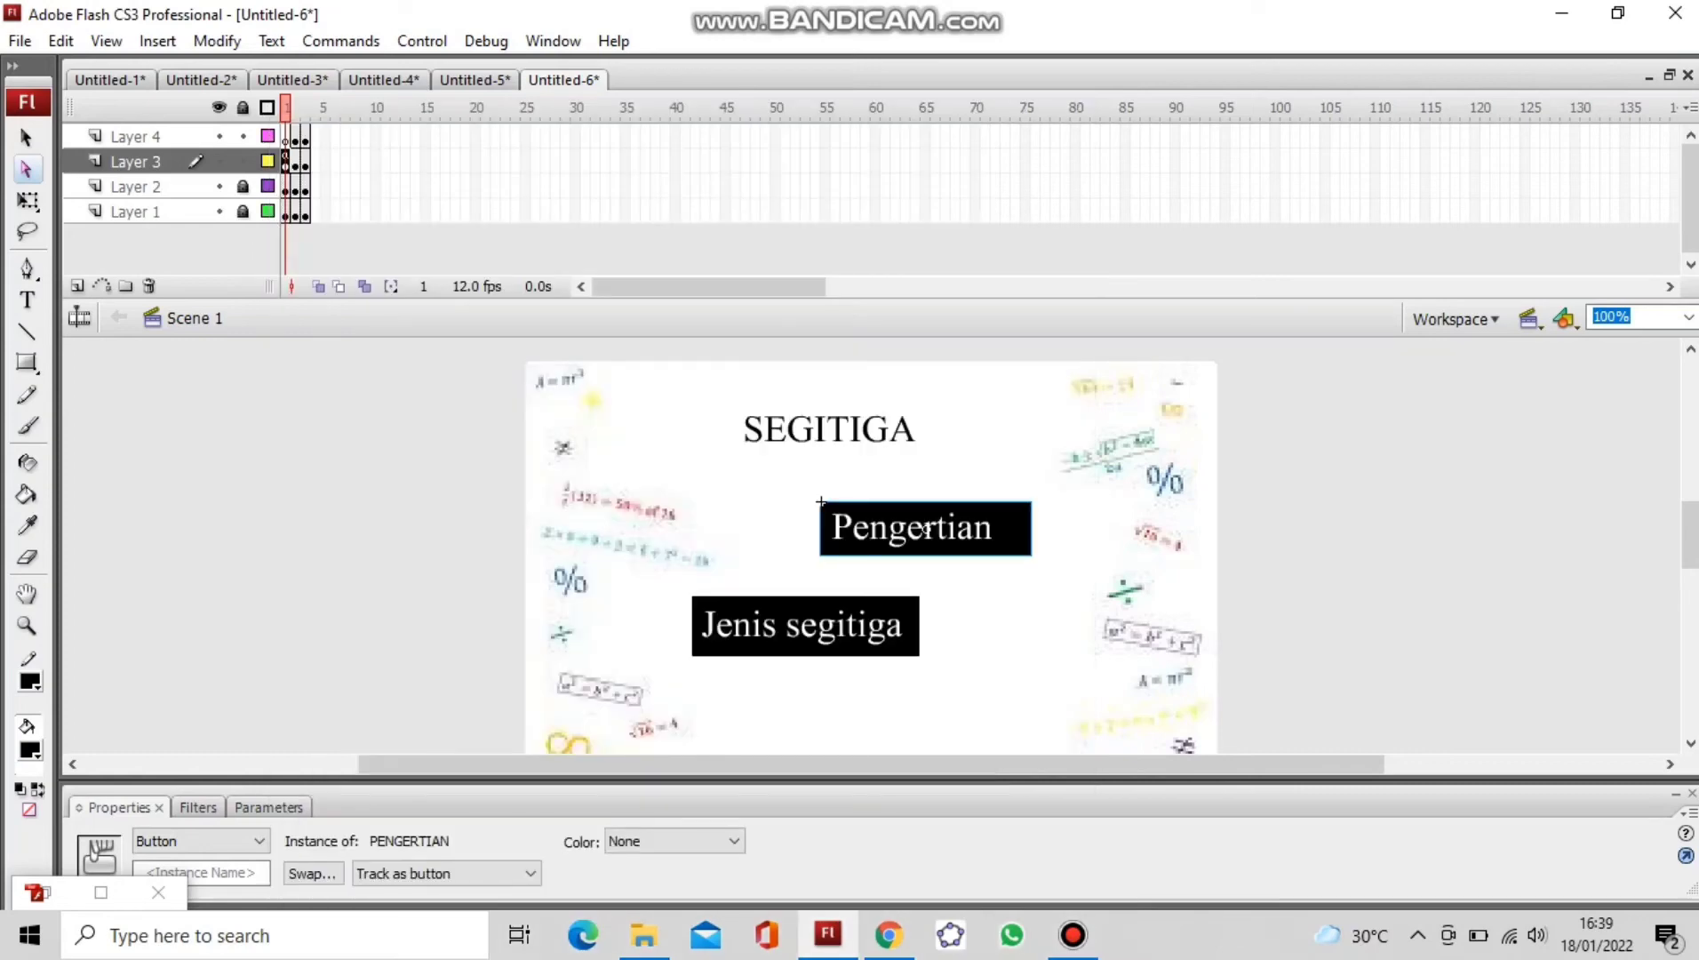
# Step: Give the Jenis segitiga button on frame 1 the script on (release) { gotoAndStop(3); }, reusing the copied Pengertian script
pyautogui.click(694, 597)
pyautogui.rightClick(769, 626)
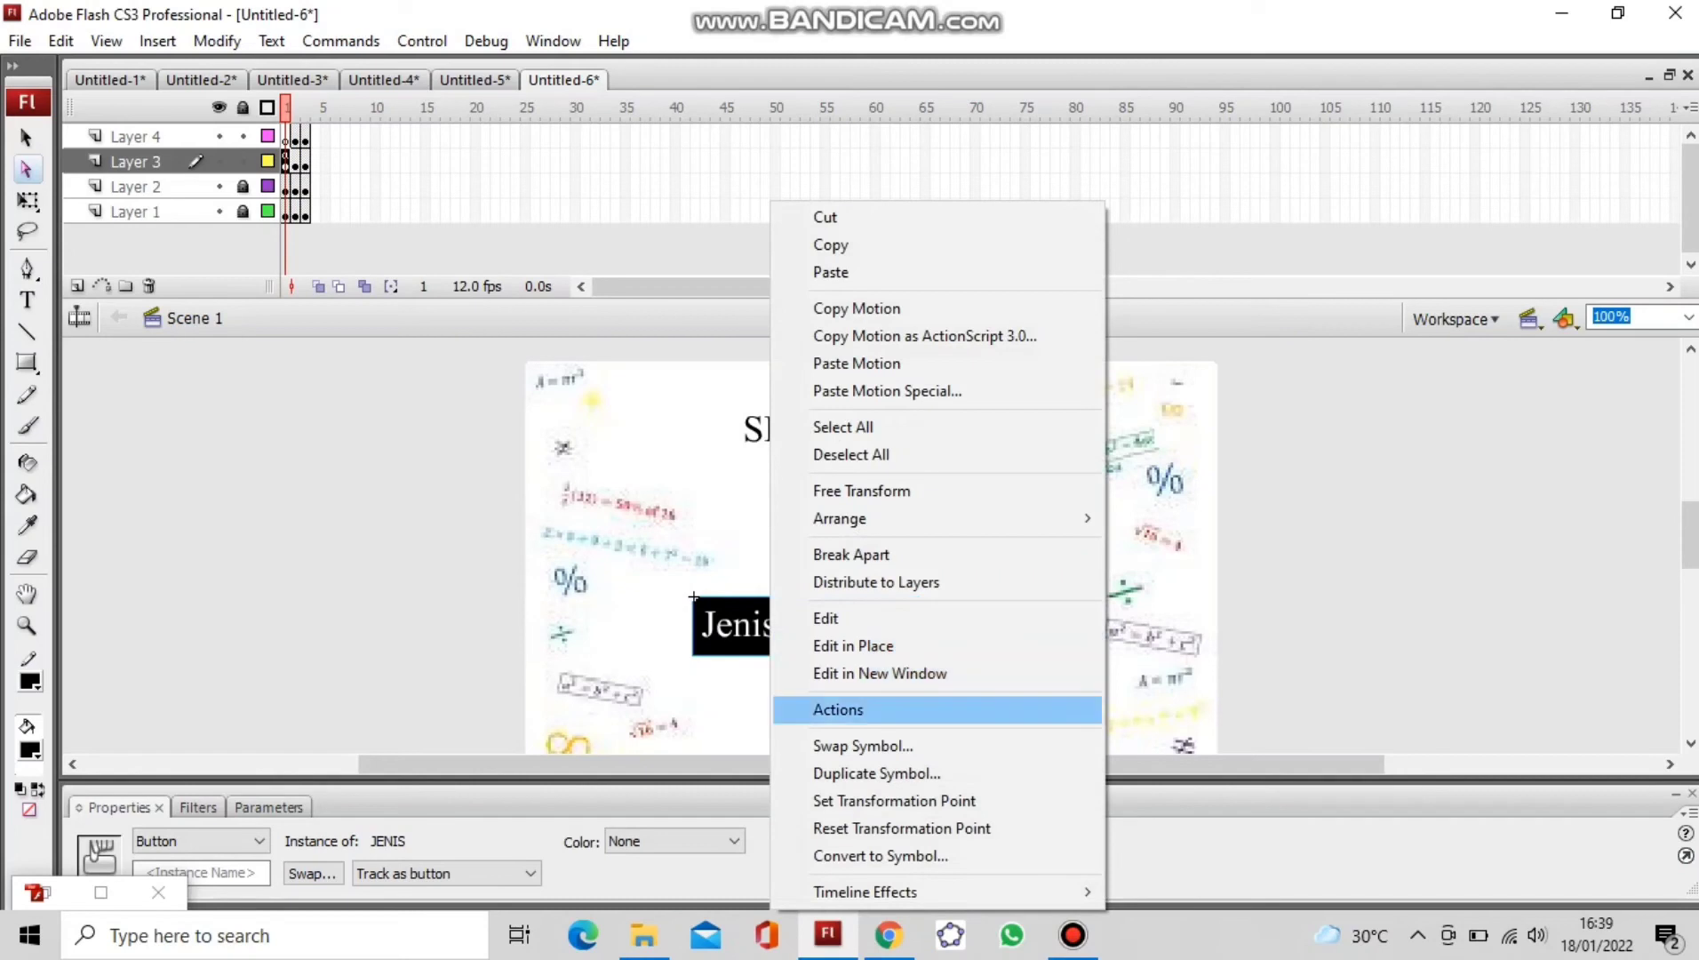
pyautogui.click(838, 709)
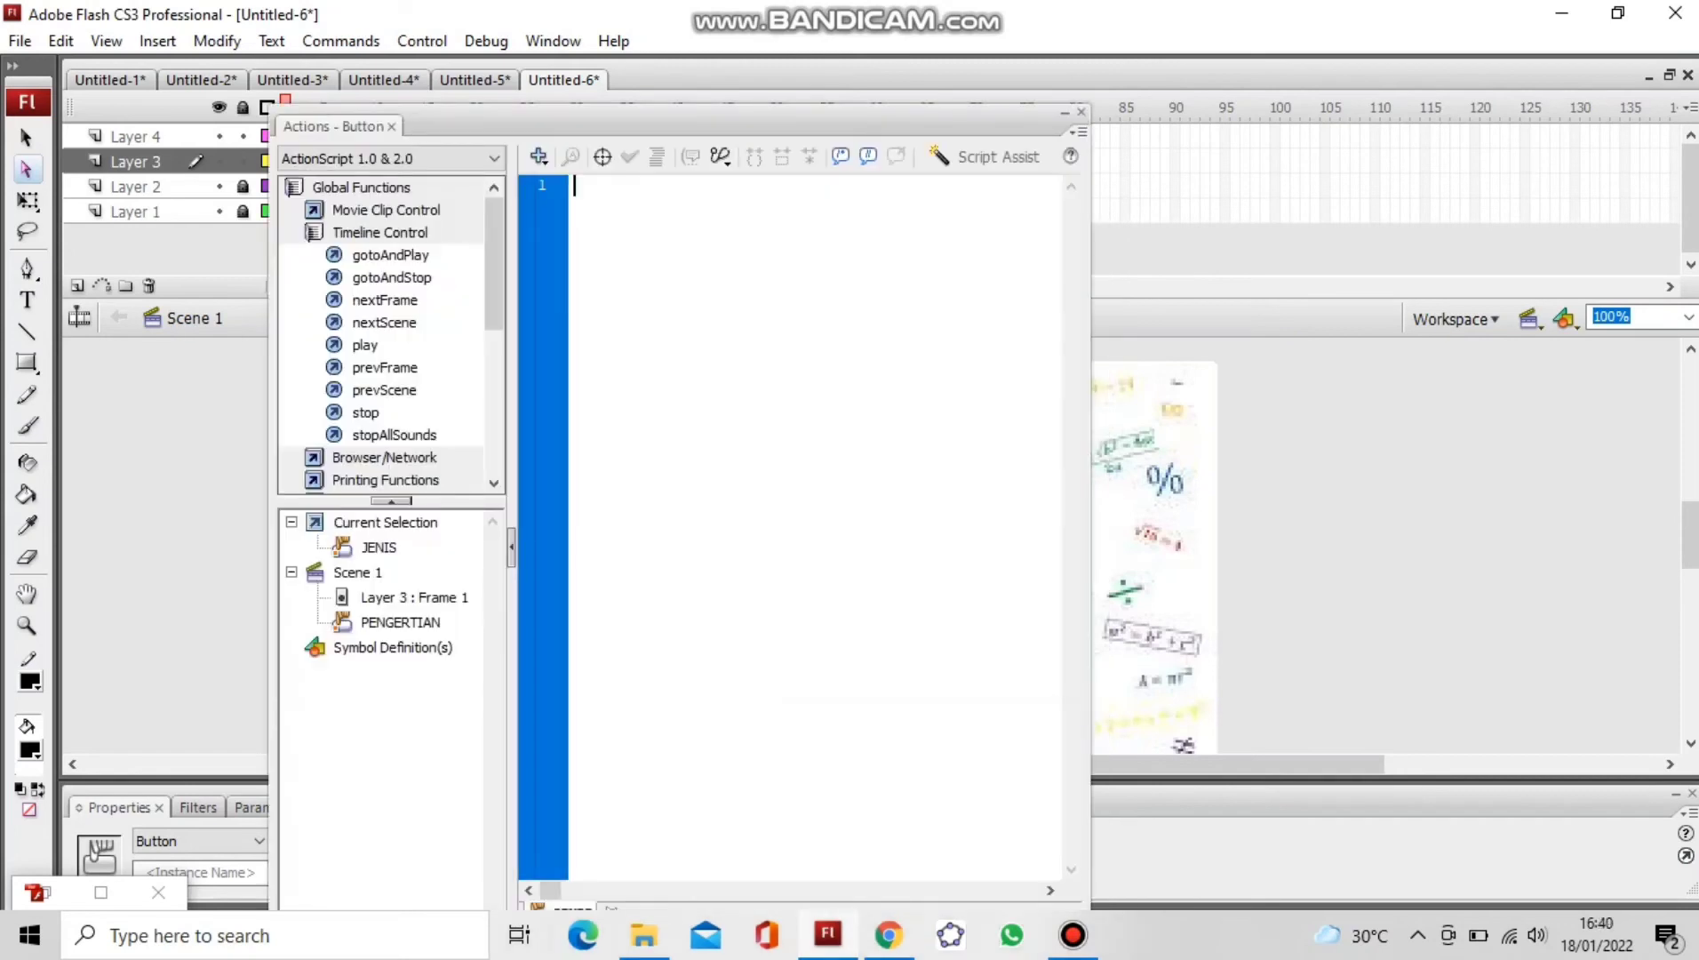
pyautogui.hotkey('ctrl', 'v')
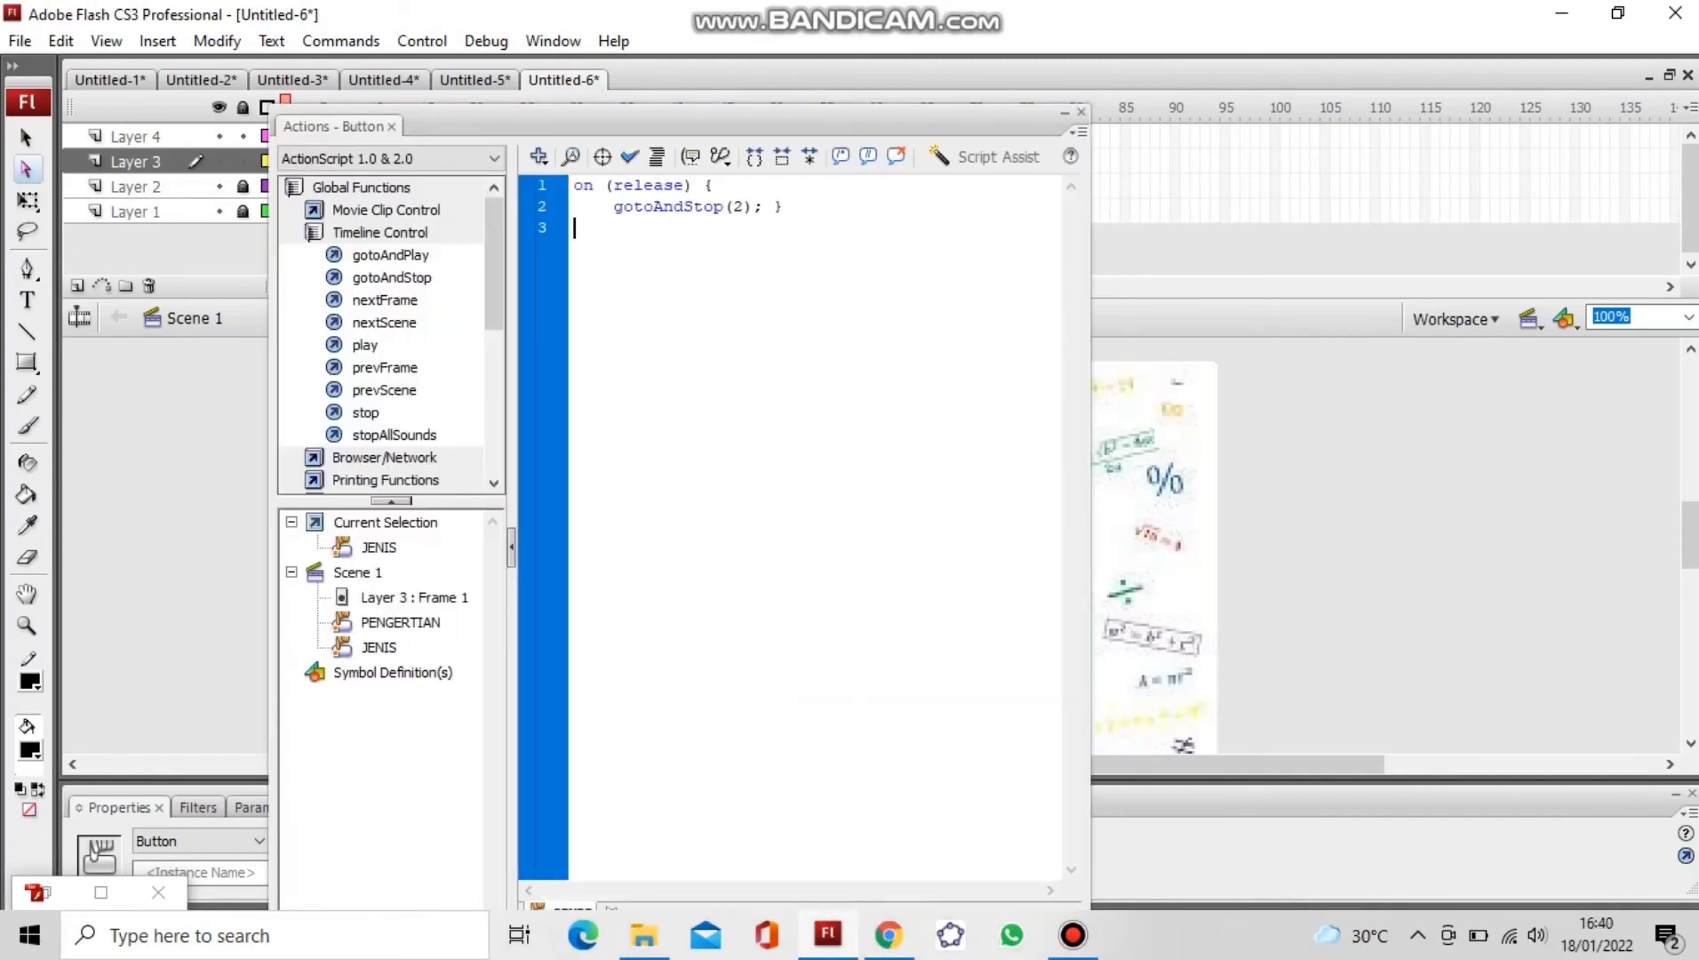
pyautogui.press('BackSpace')
pyautogui.write('3')
pyautogui.click(1081, 111)
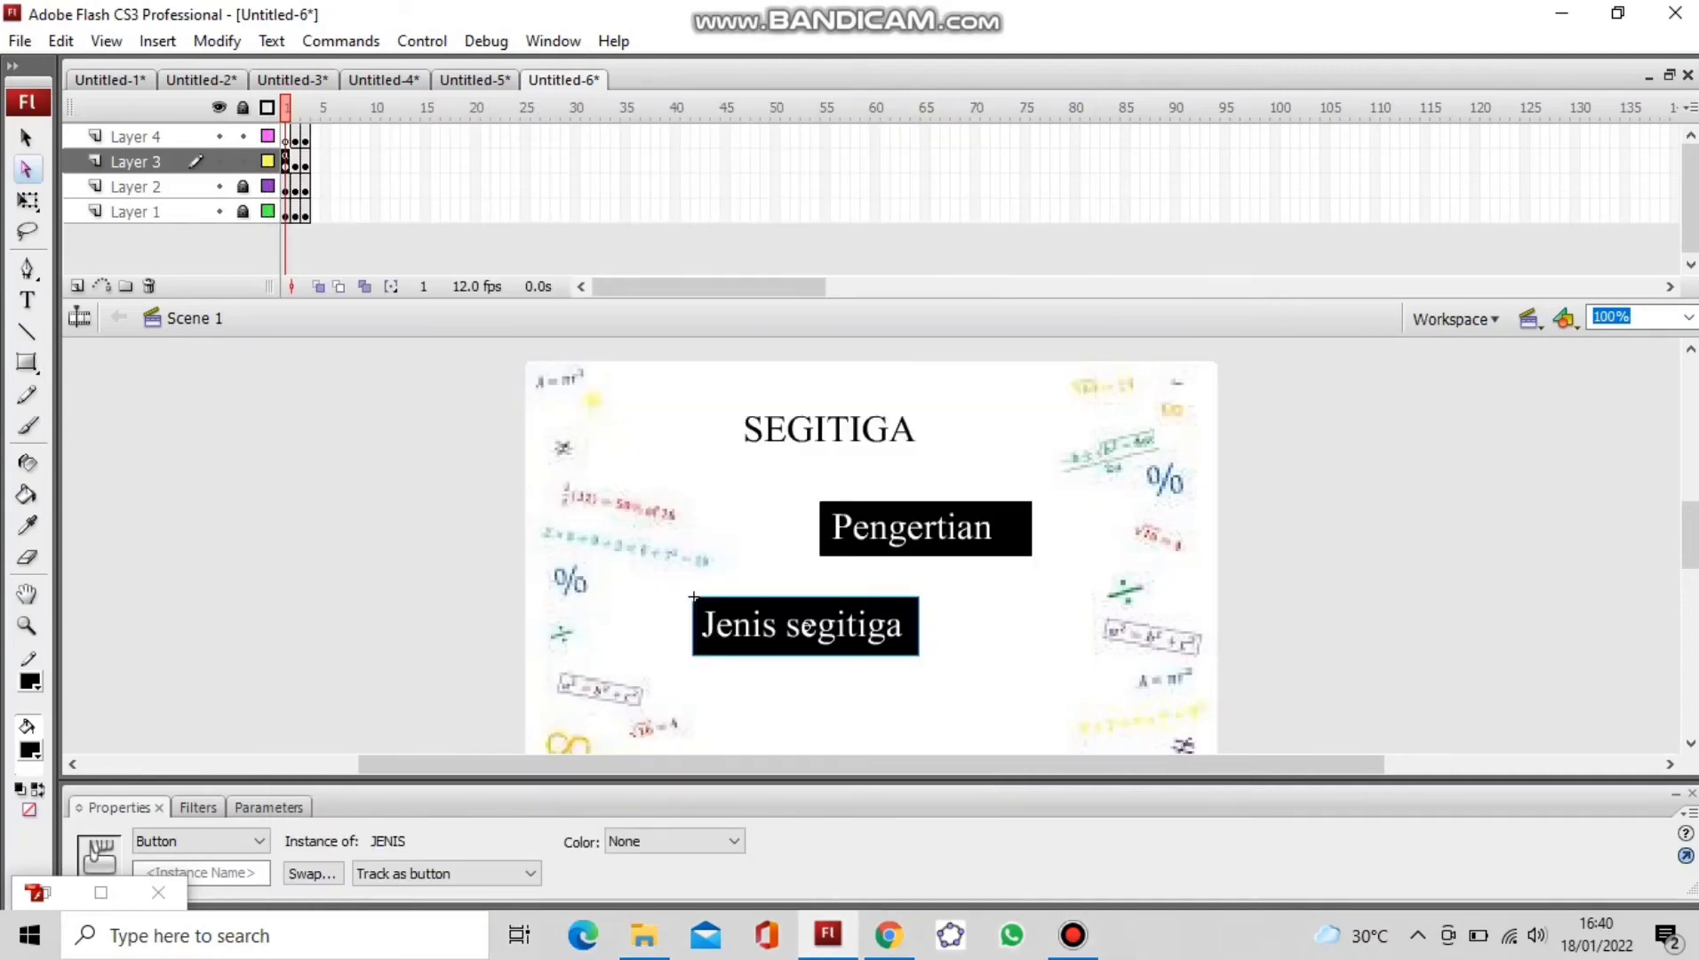
# Step: Give the kembali button on frame 2 the script on (release) { gotoAndStop(1); }
pyautogui.click(296, 136)
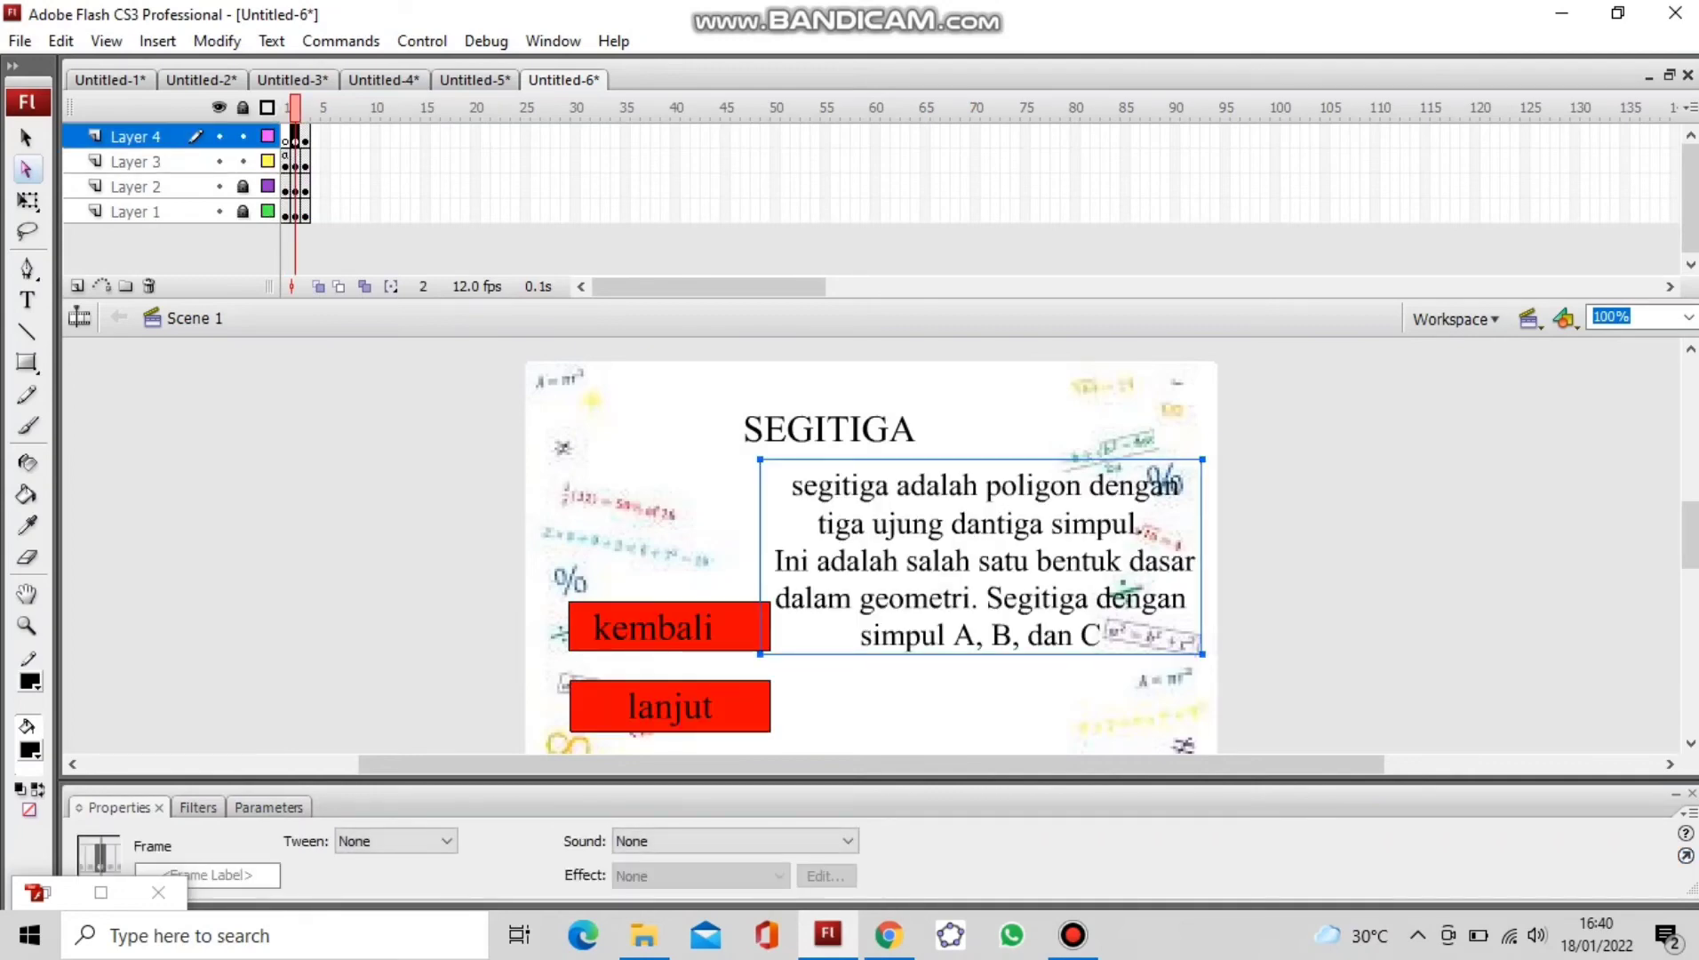
pyautogui.click(668, 627)
pyautogui.rightClick(668, 628)
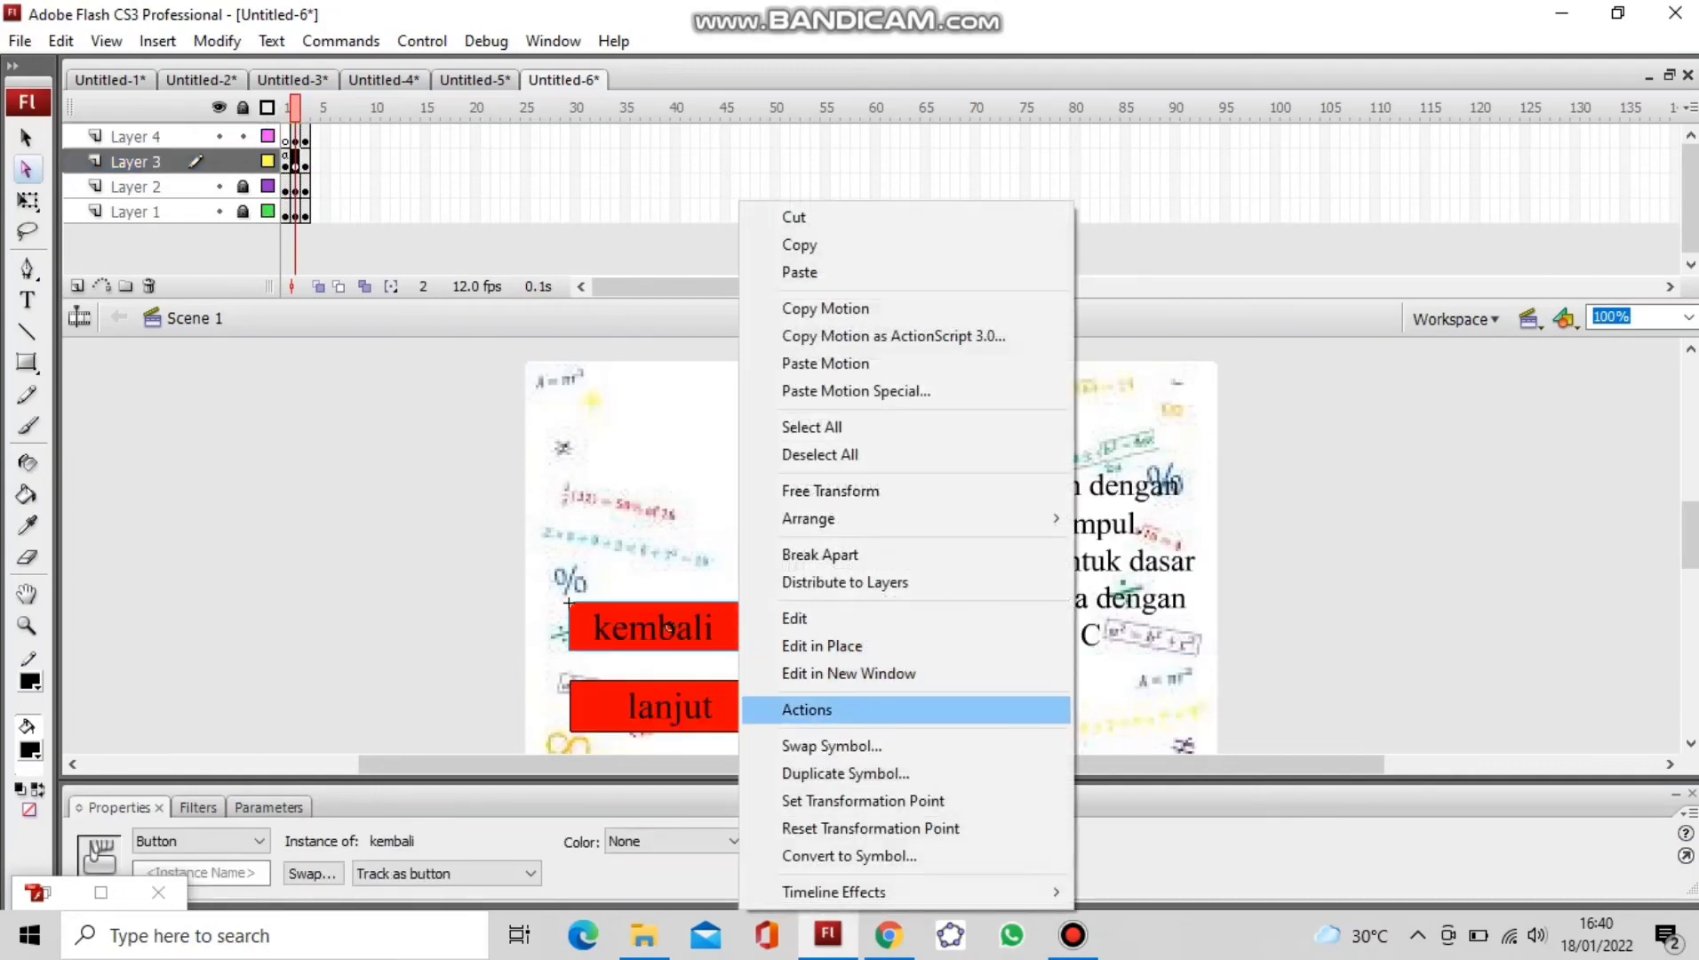
pyautogui.click(807, 709)
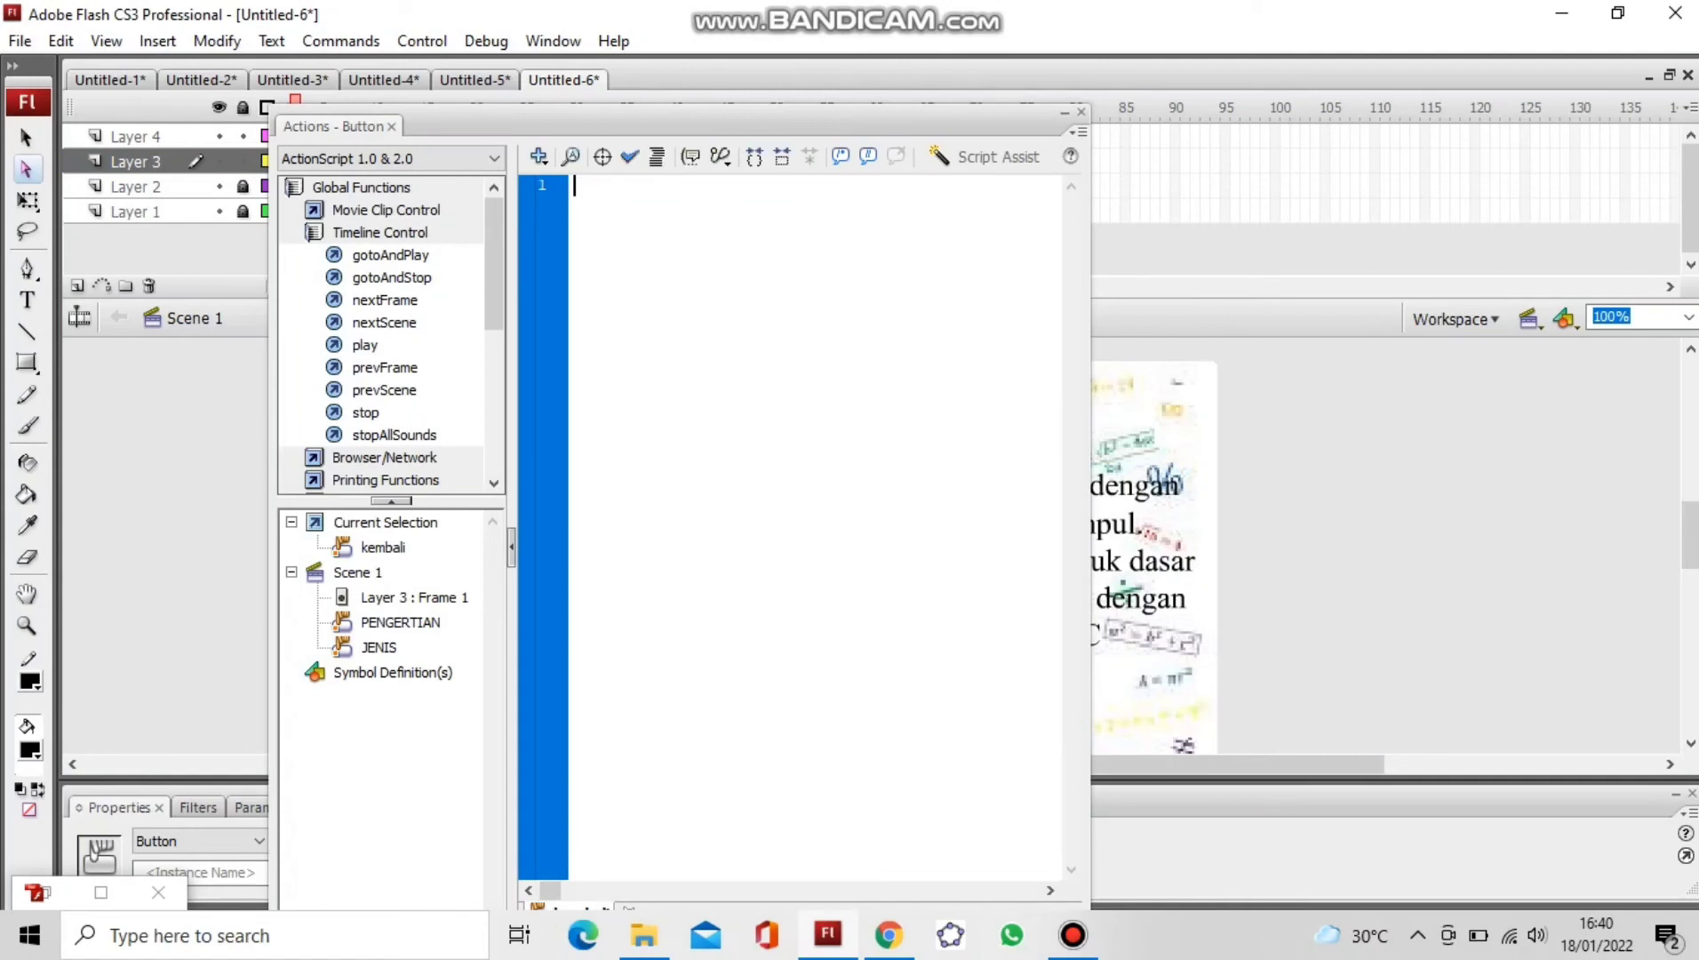
pyautogui.write('on (release) { \tgotoAndStop(2); }')
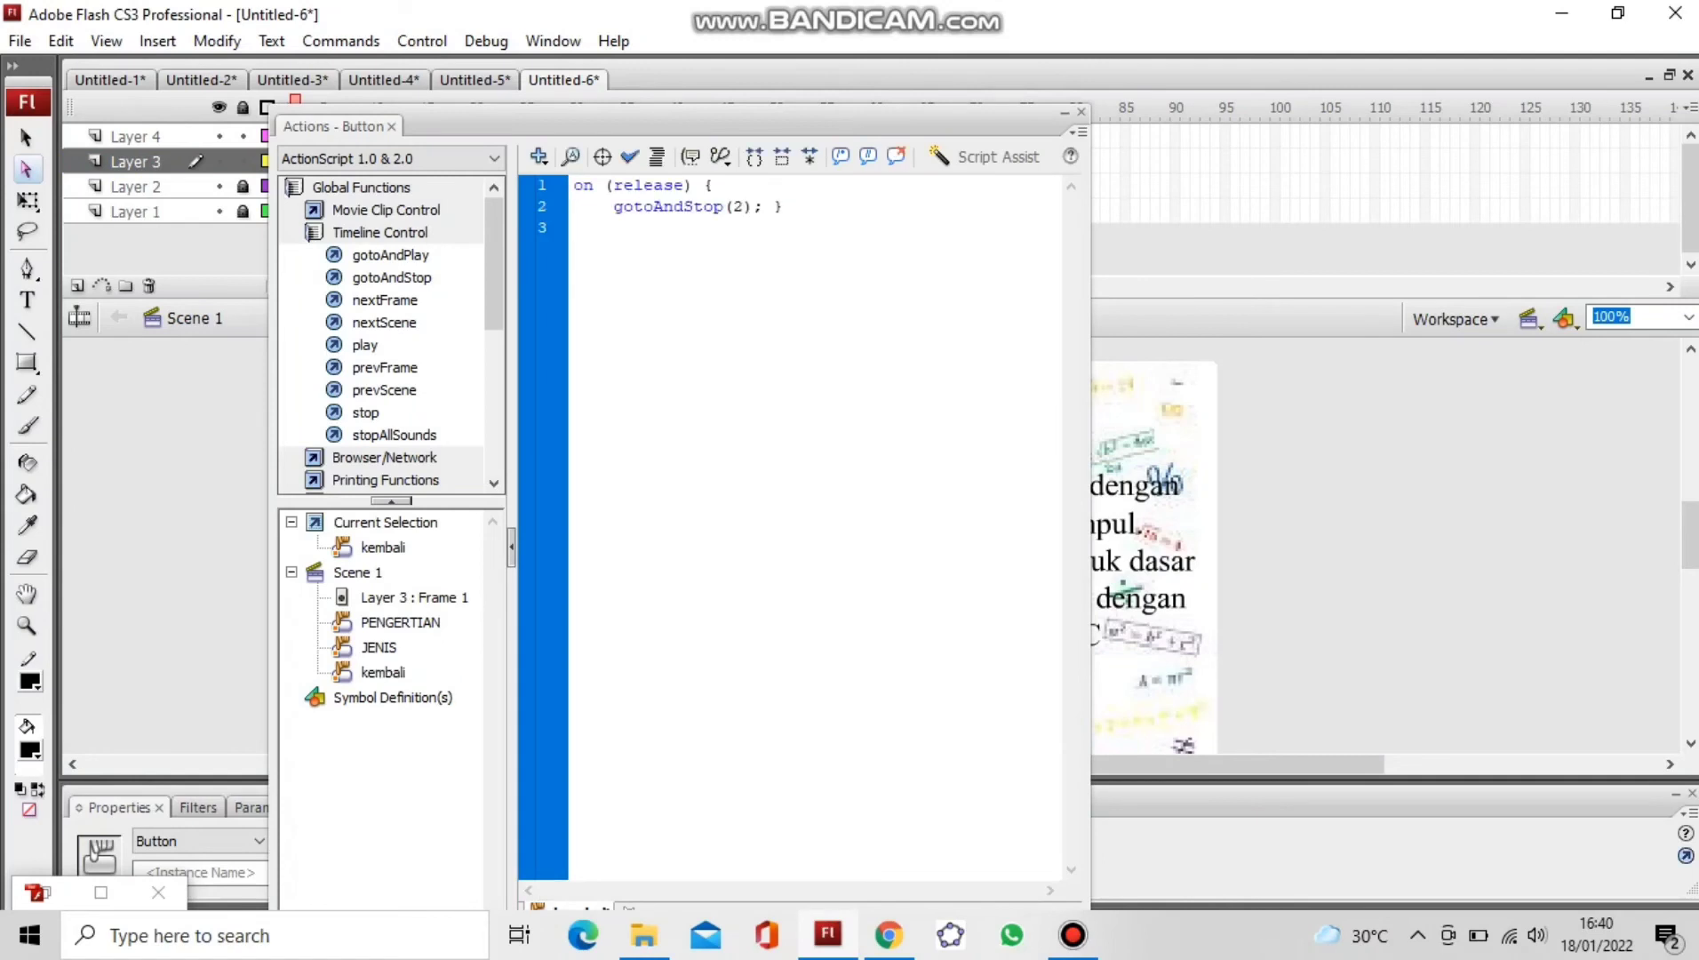
pyautogui.click(742, 206)
pyautogui.press('BackSpace')
pyautogui.write('1')
pyautogui.click(1080, 112)
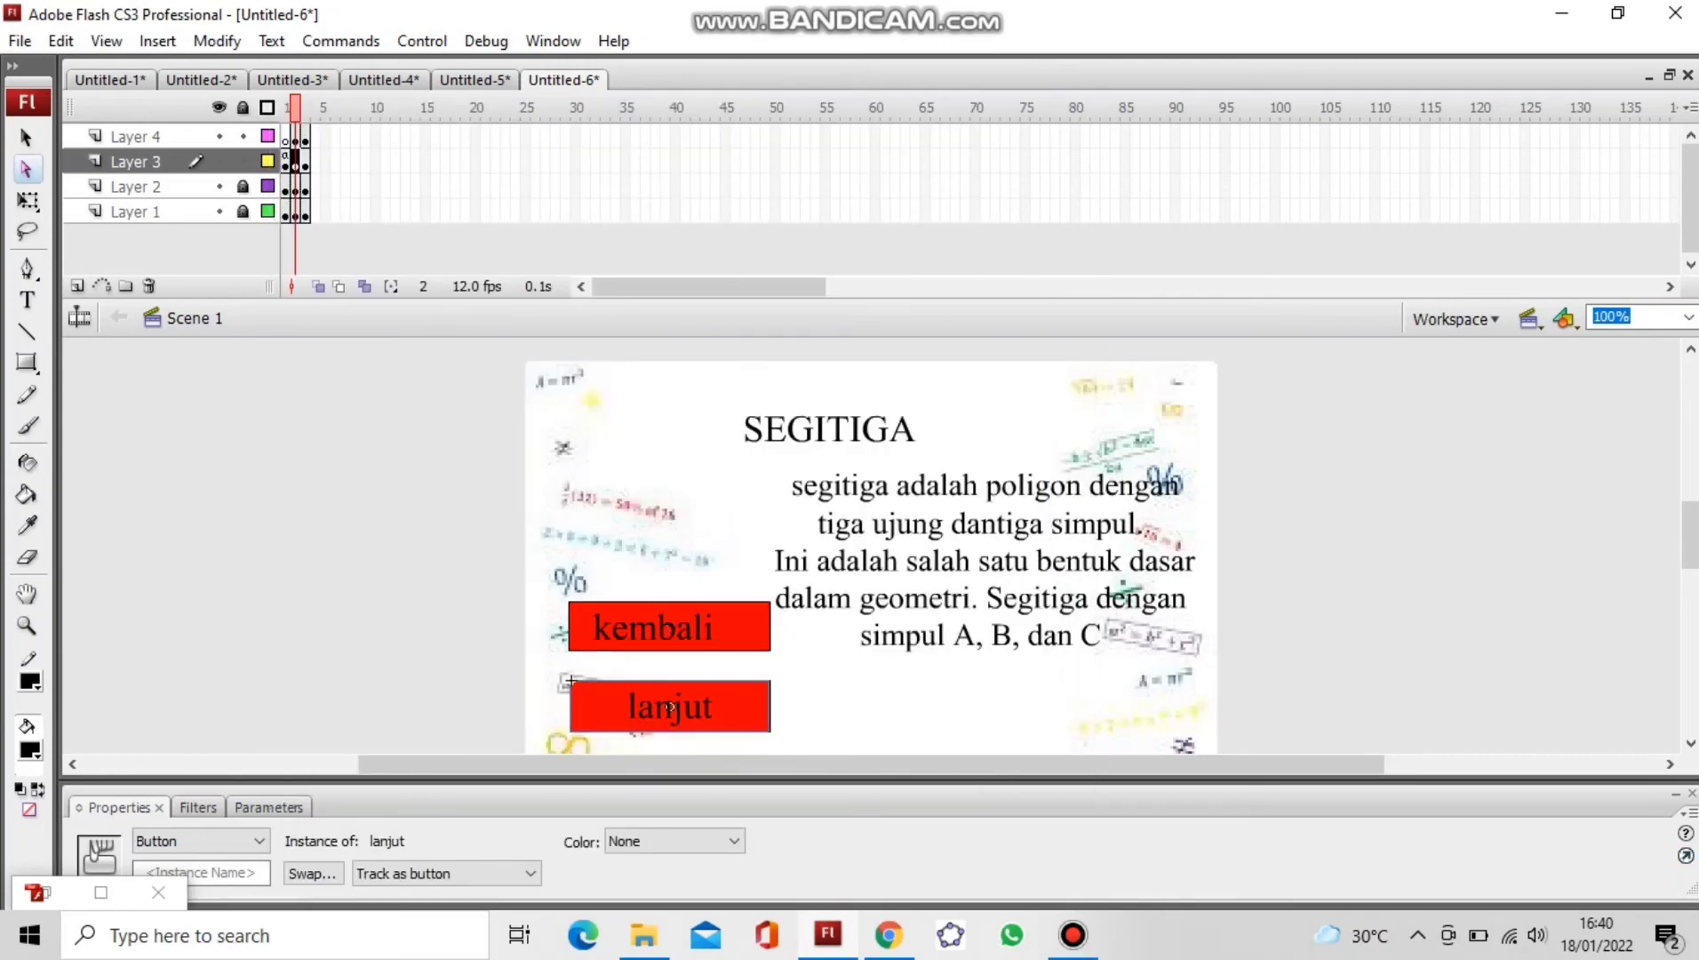
# Step: Give the lanjut button on frame 2 the script on (release) { gotoAndStop(3); }
pyautogui.rightClick(669, 706)
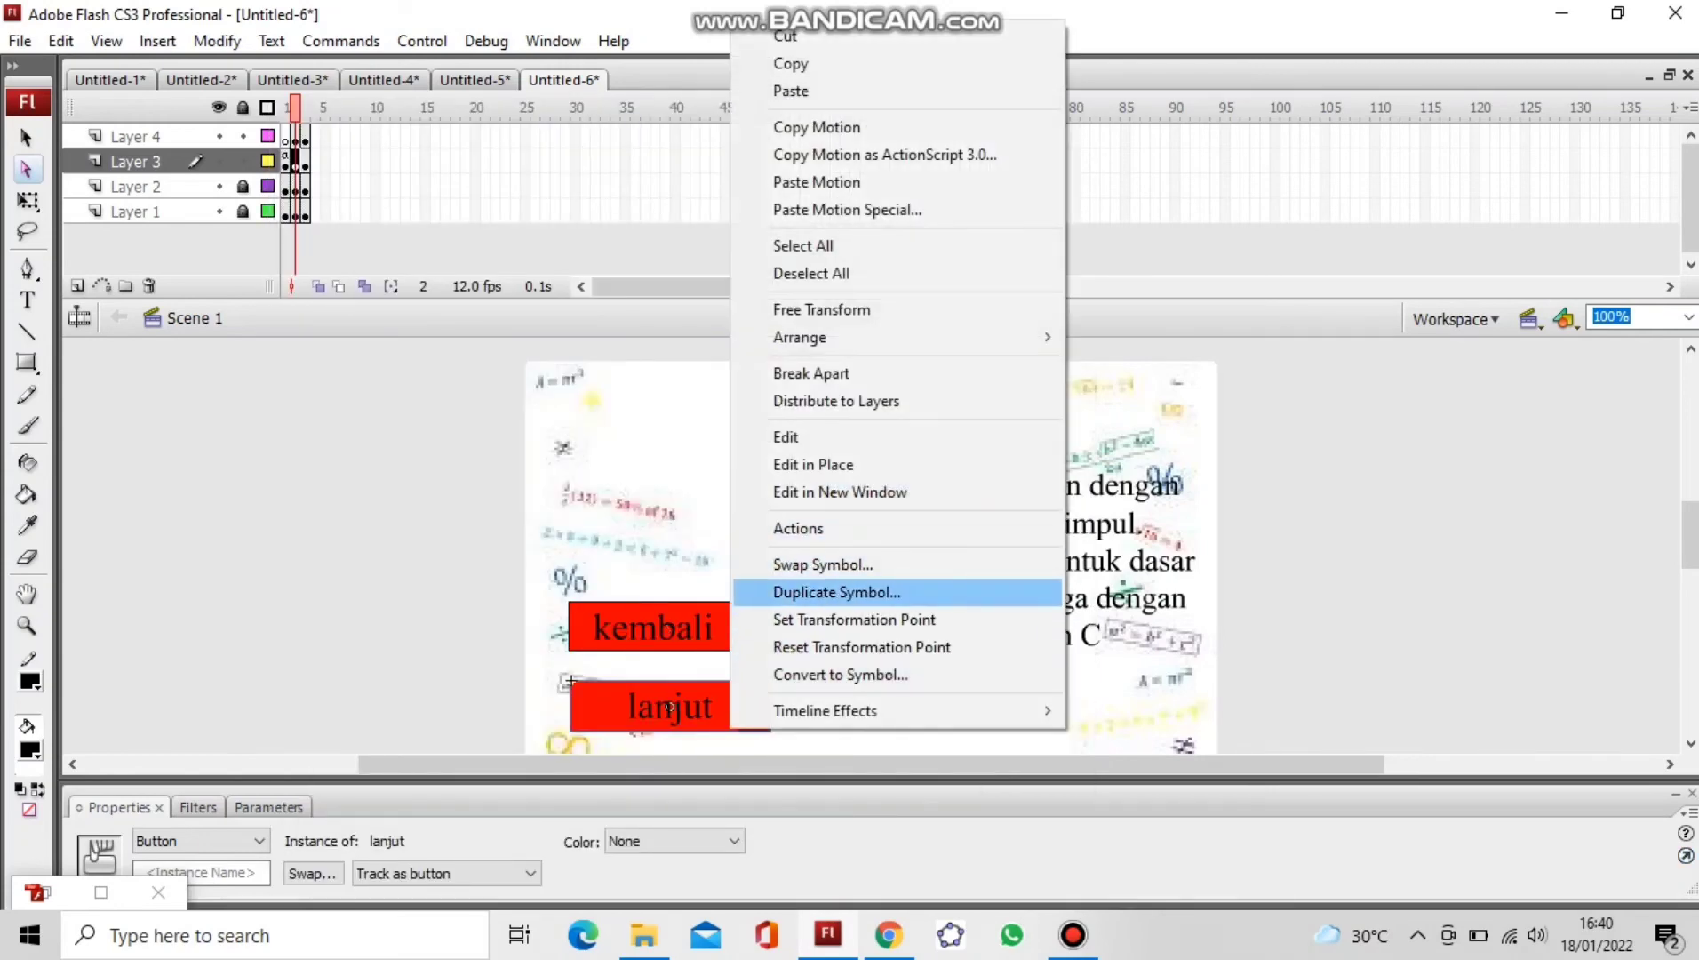
pyautogui.press('Return')
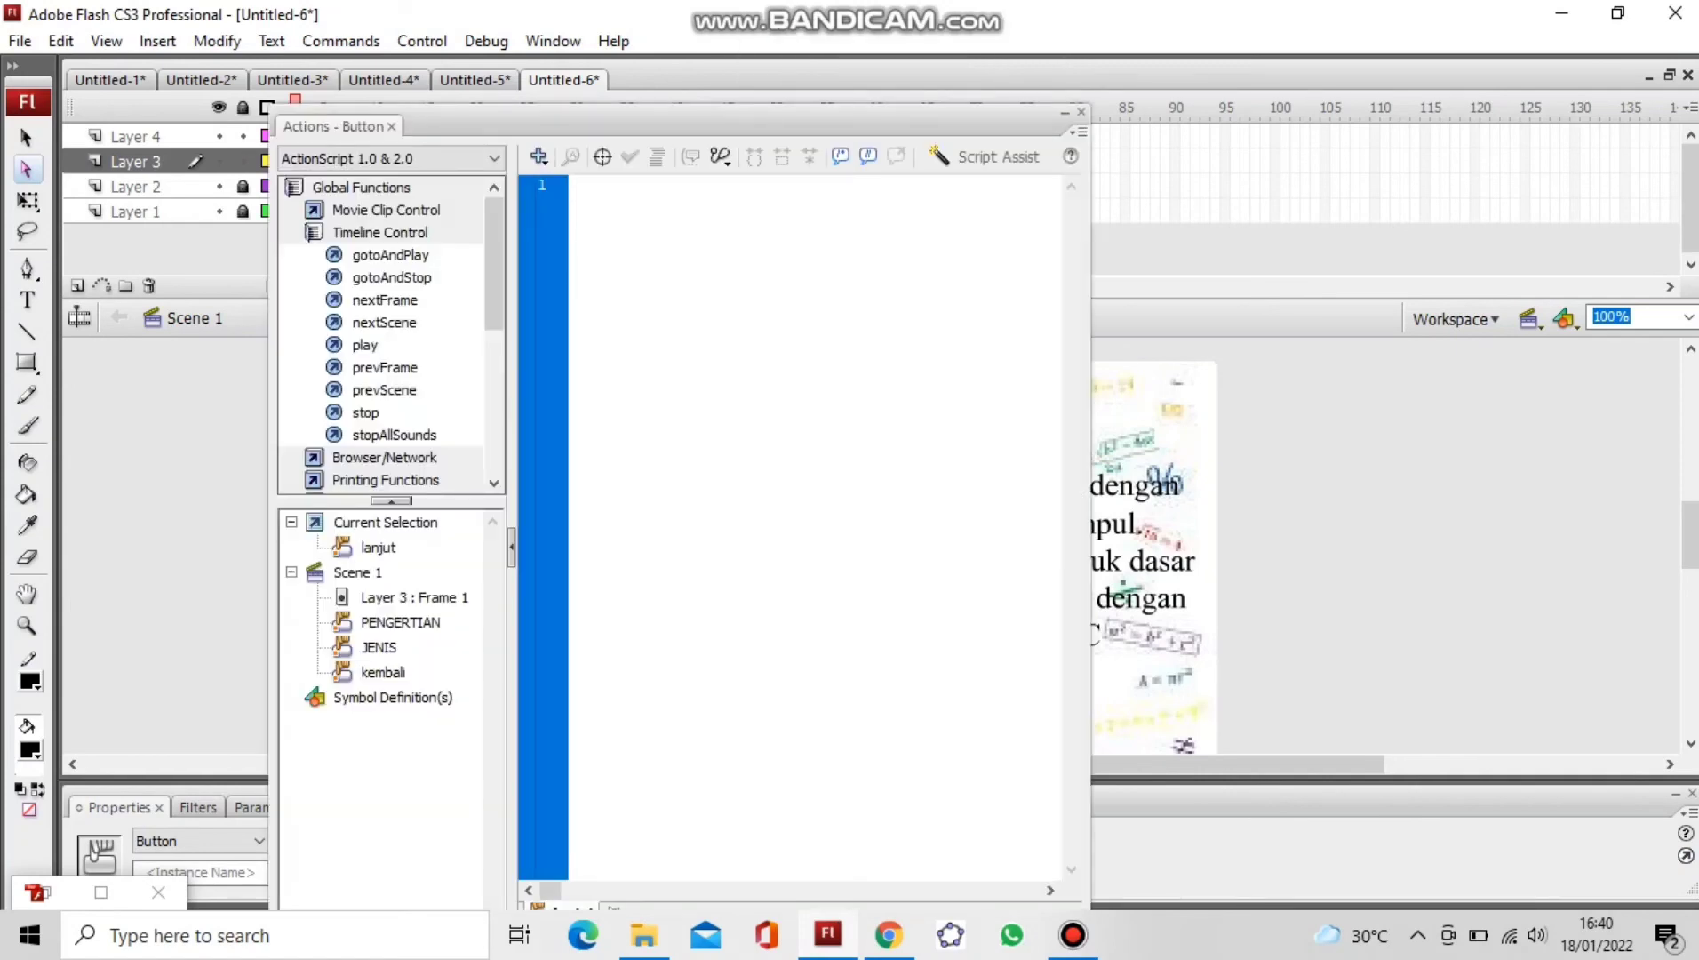
pyautogui.write('on (release) { \tgotoAndStop(2); }')
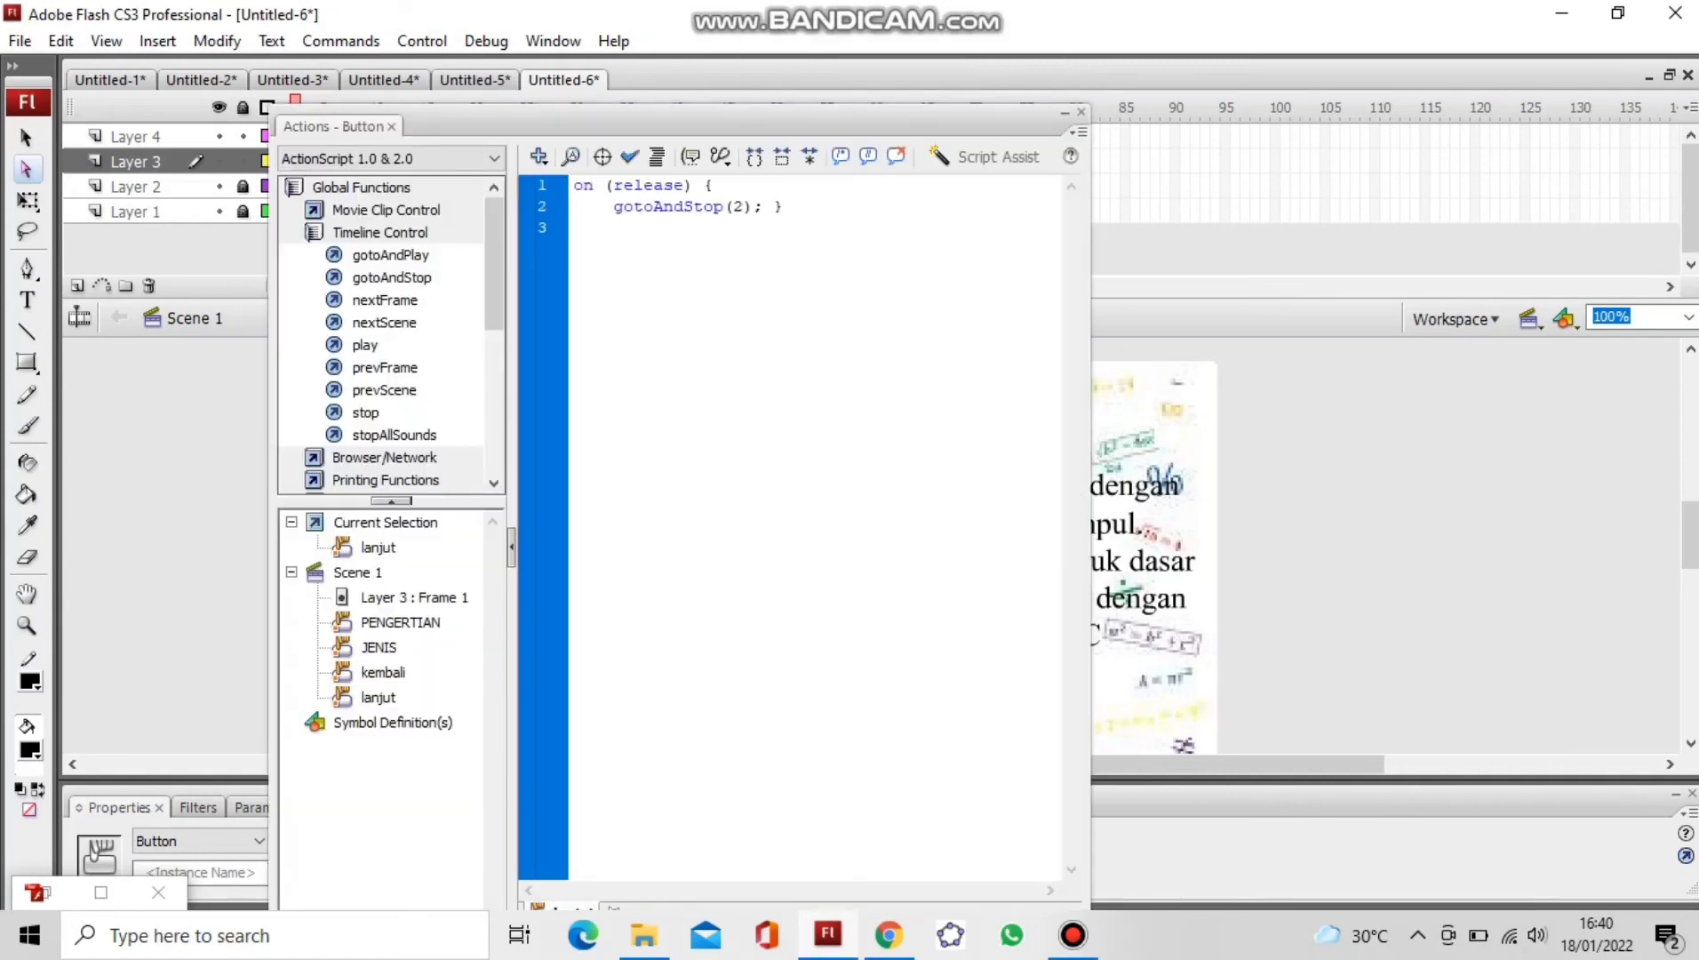
pyautogui.click(742, 206)
pyautogui.press('BackSpace')
pyautogui.write('3')
pyautogui.click(1082, 111)
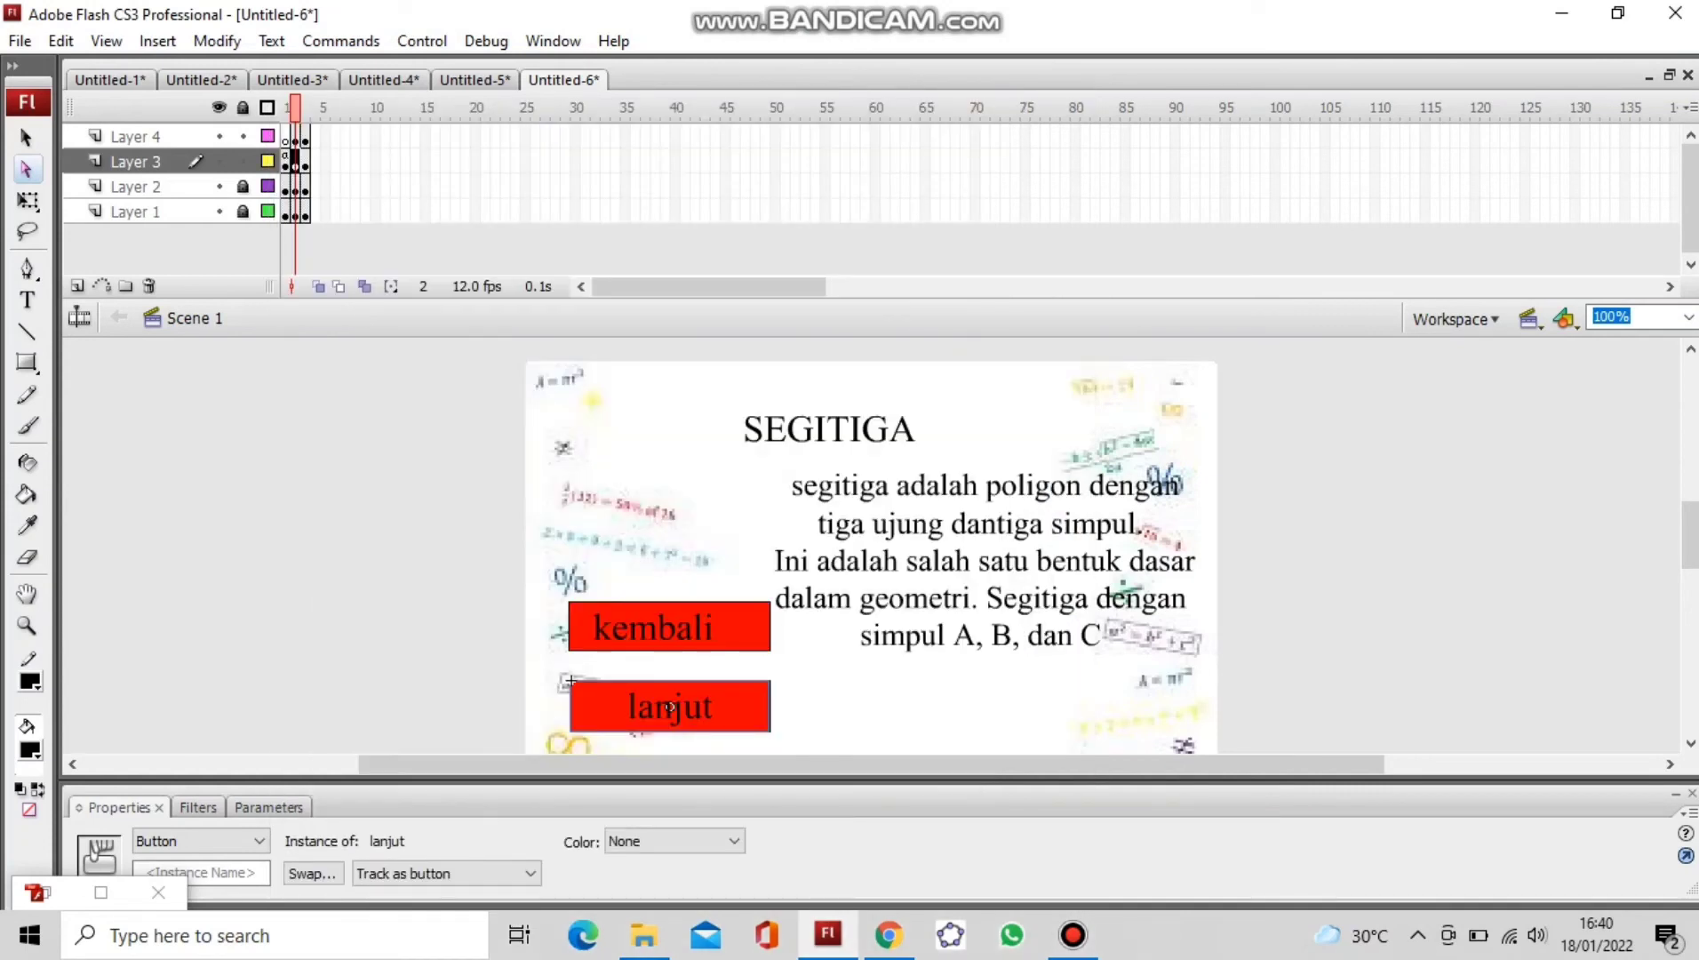
# Step: Give the kembali button on frame 3 the script on (release) { gotoAndStop(1); }
pyautogui.click(305, 136)
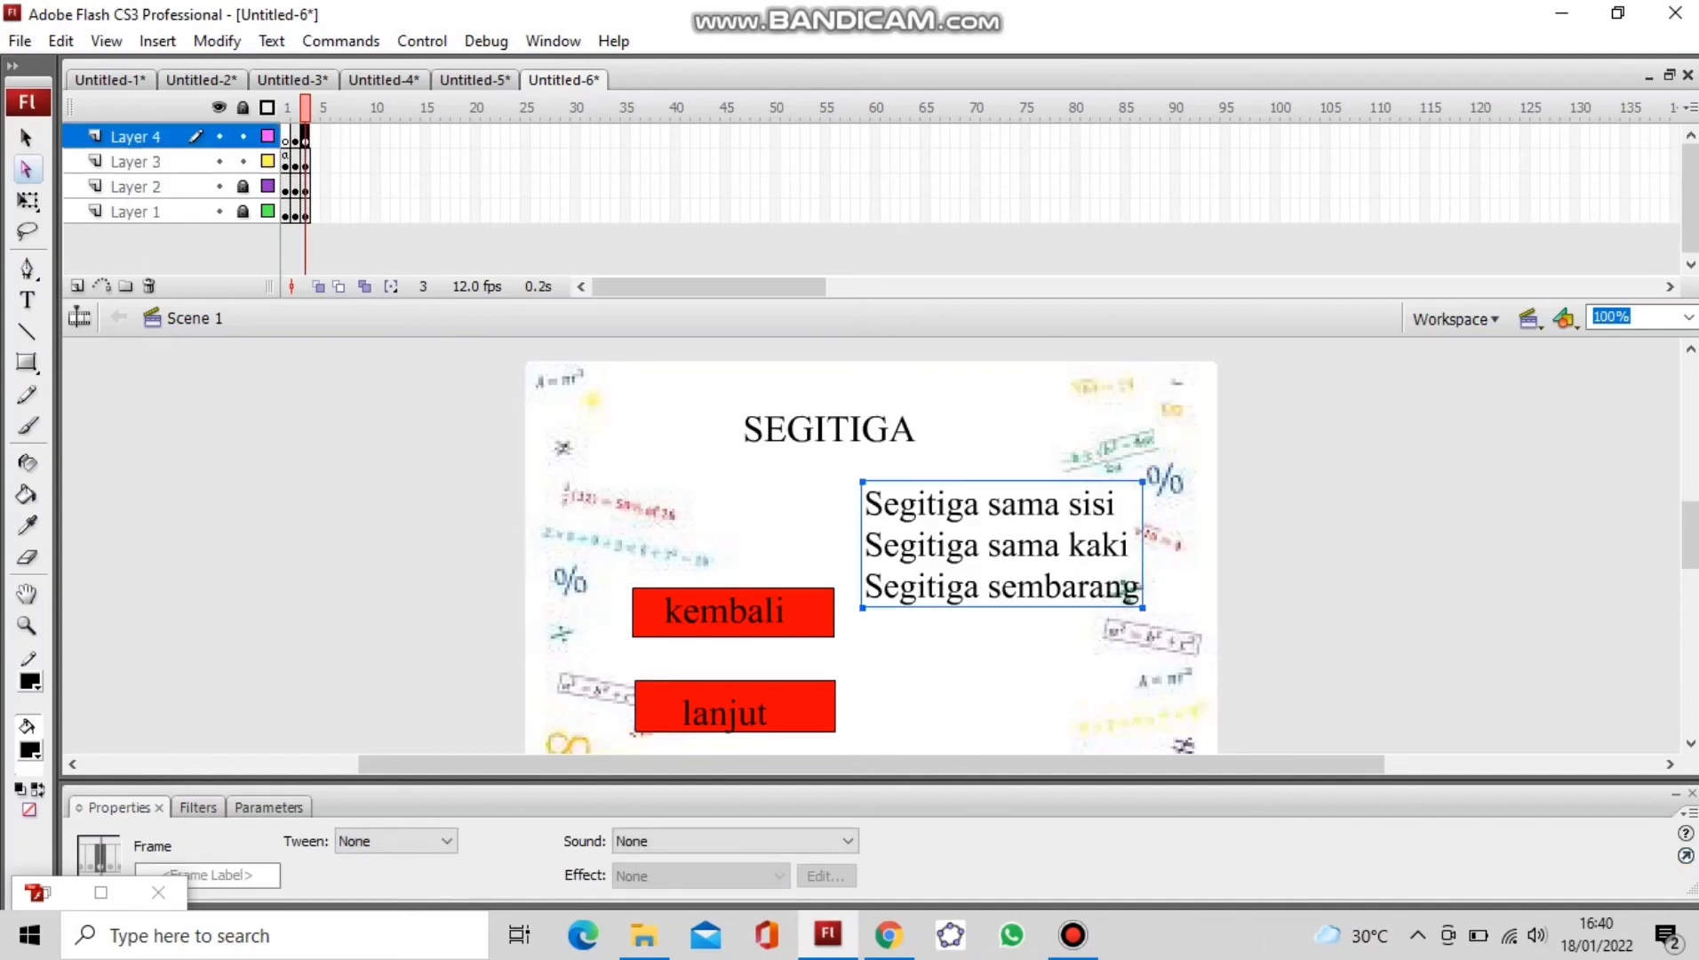
pyautogui.click(733, 613)
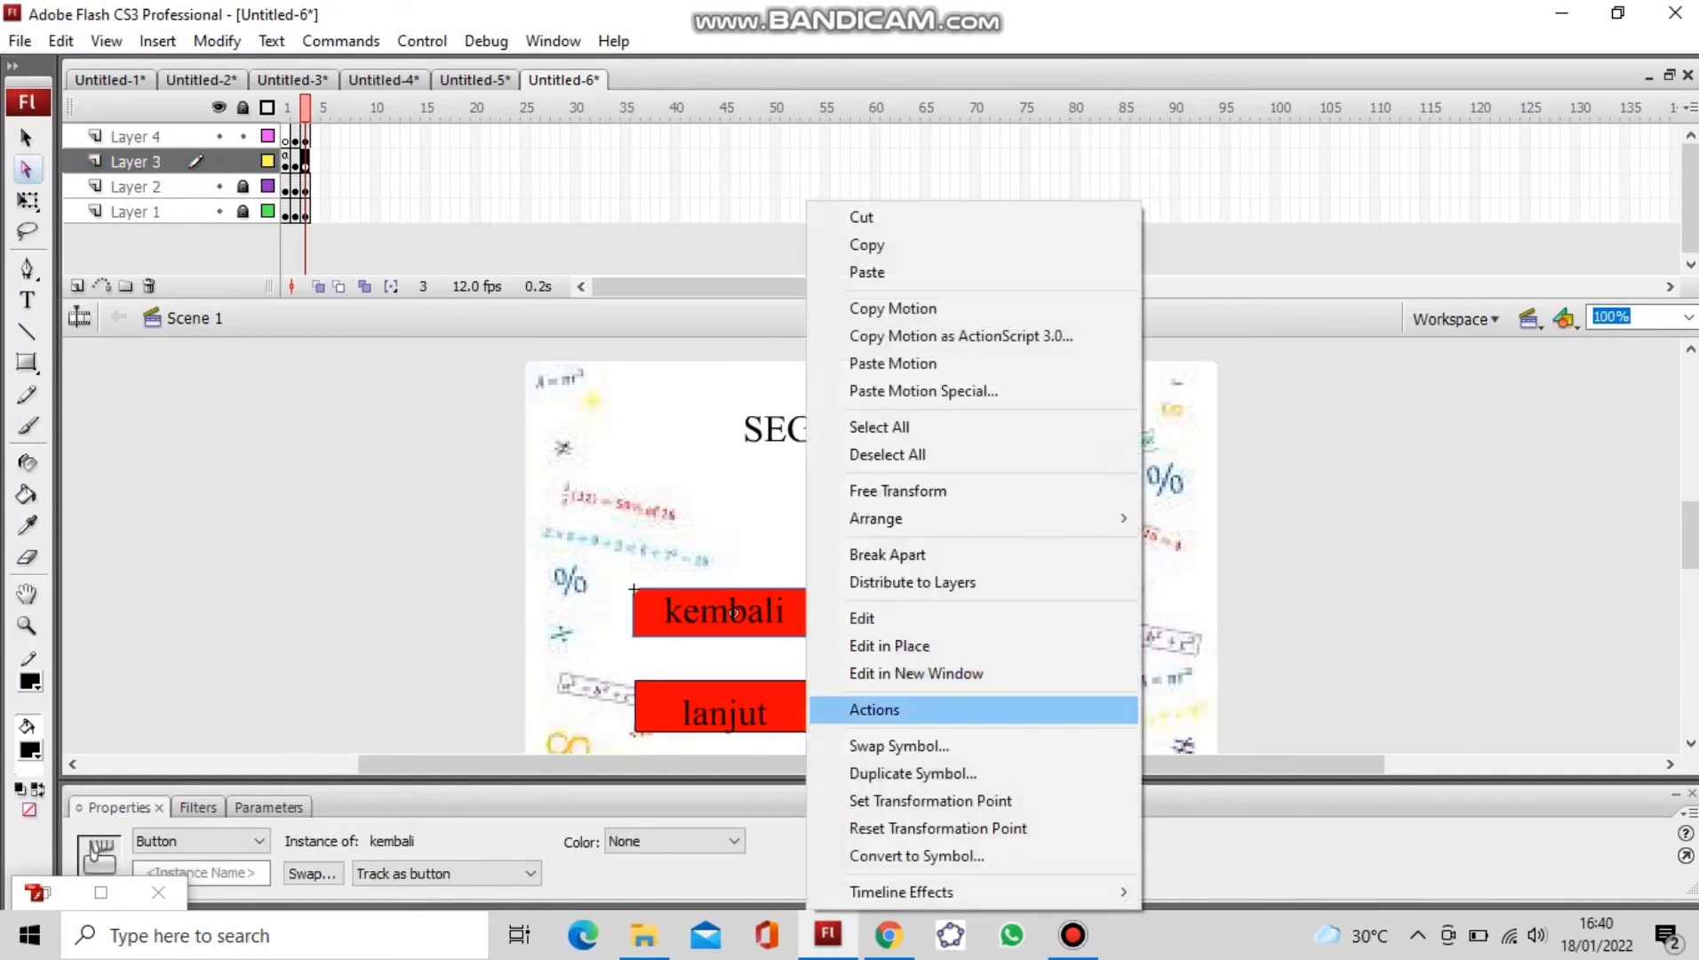
pyautogui.click(874, 709)
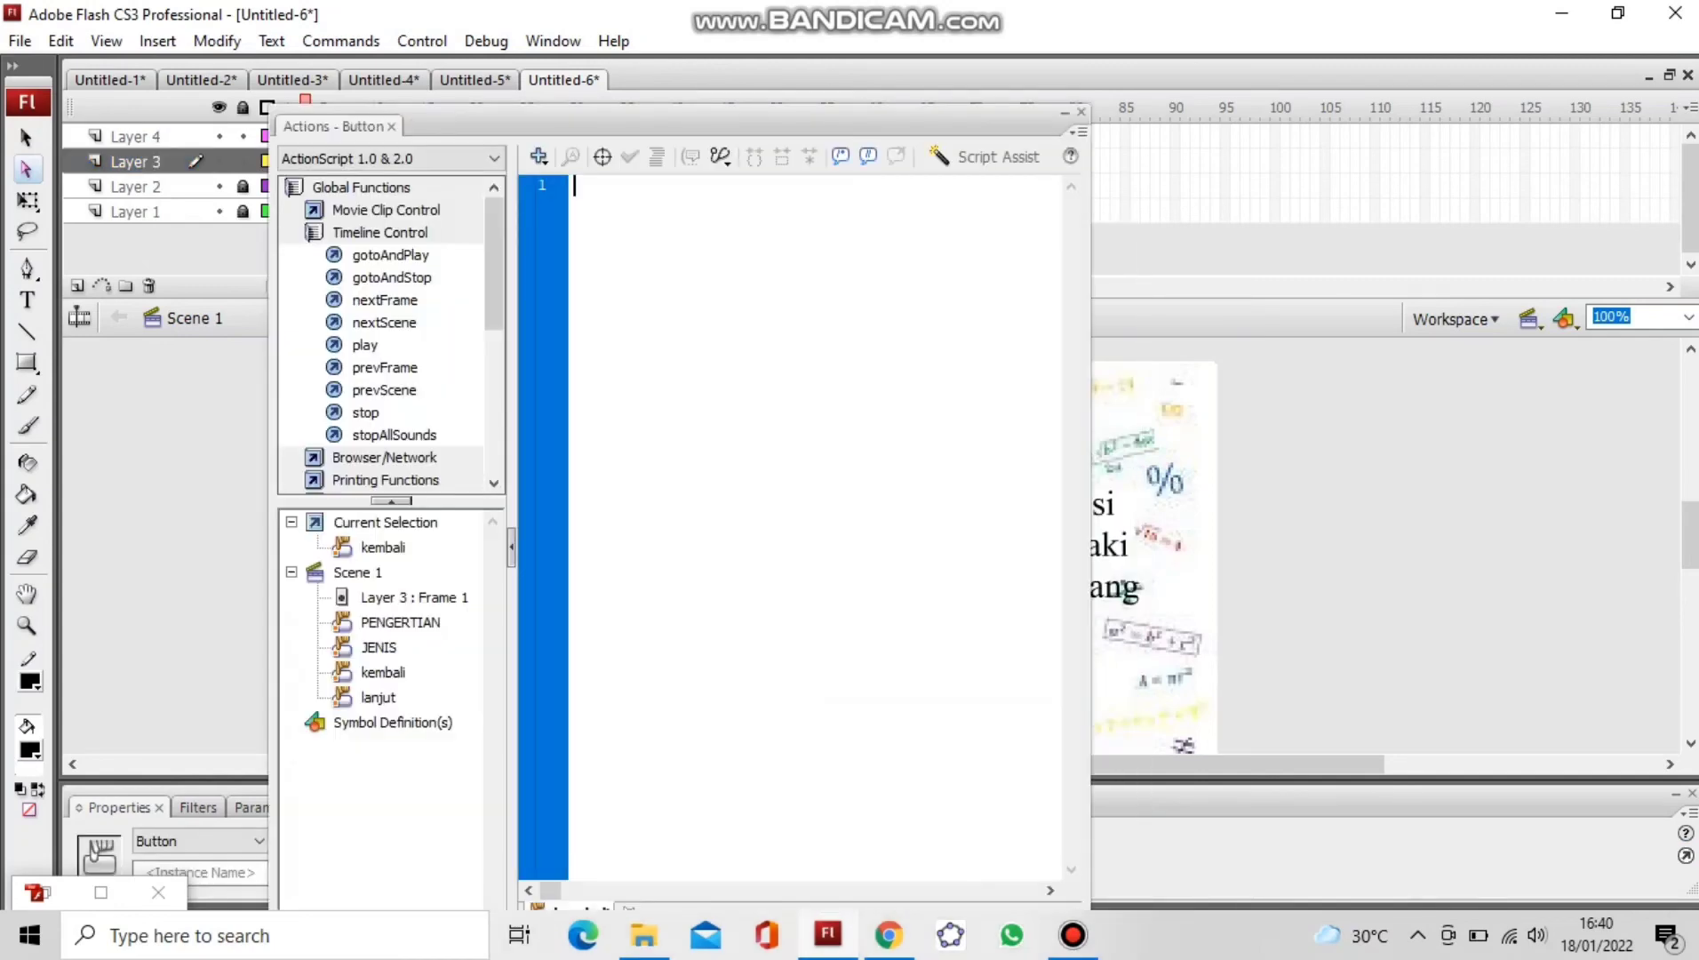
pyautogui.write('on (release) {     gotoAndStop(2); }')
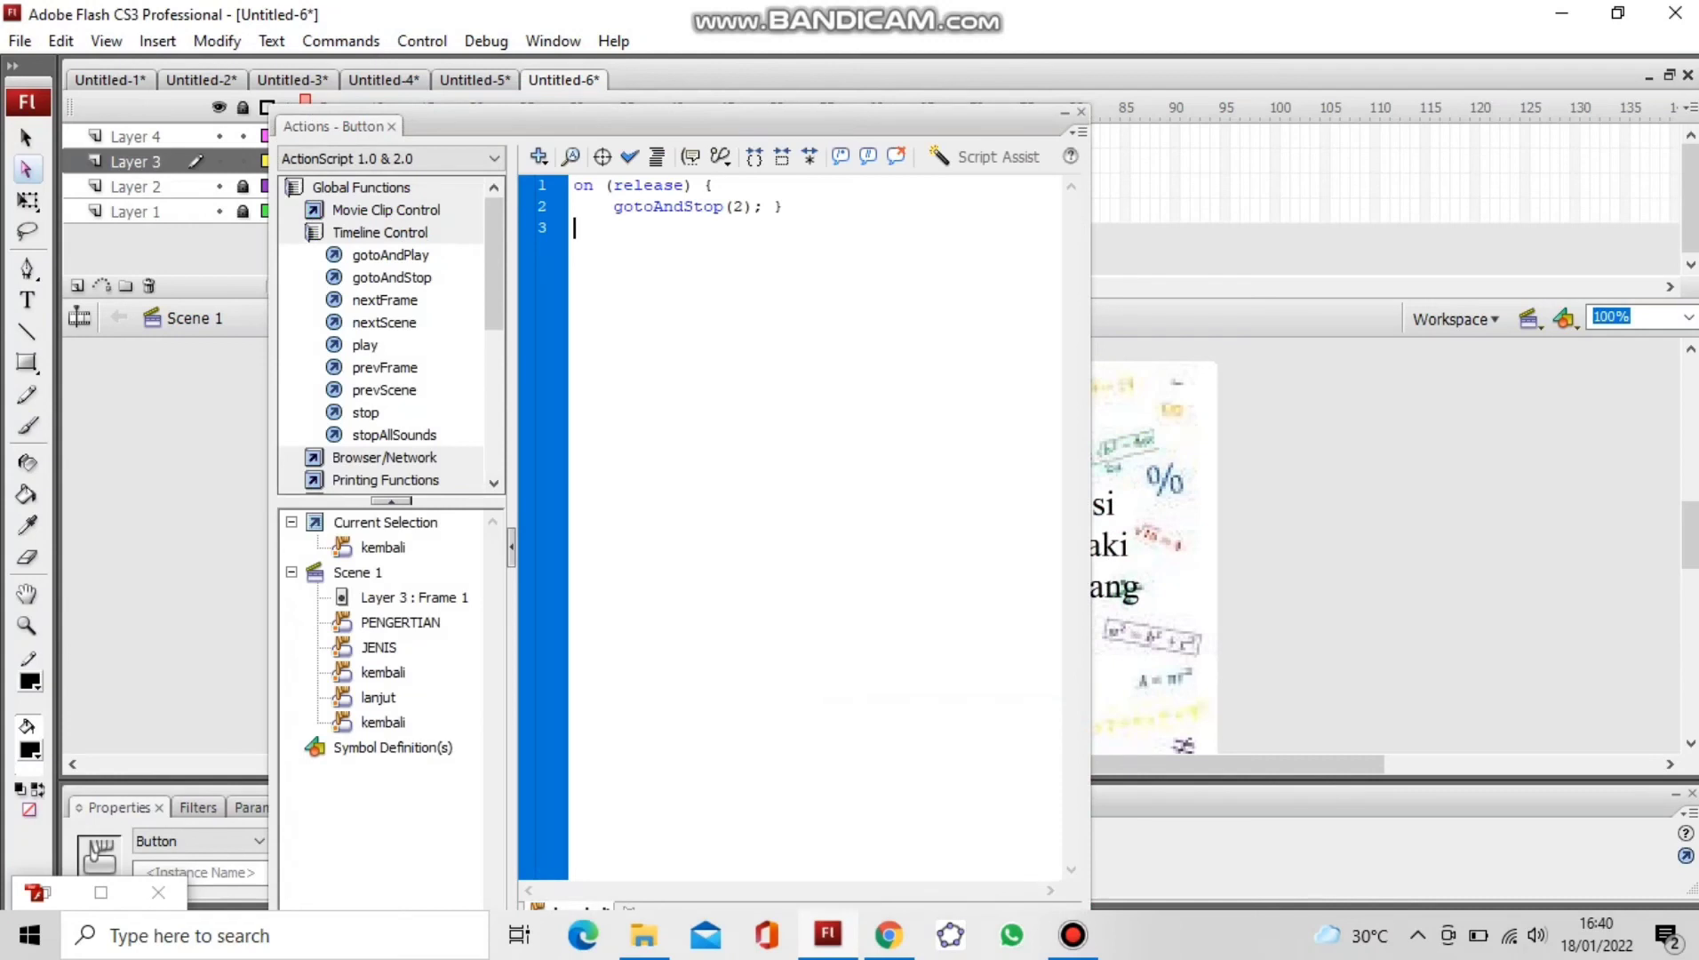
pyautogui.press('Right')
pyautogui.press('BackSpace')
pyautogui.write('1')
pyautogui.press('F9')
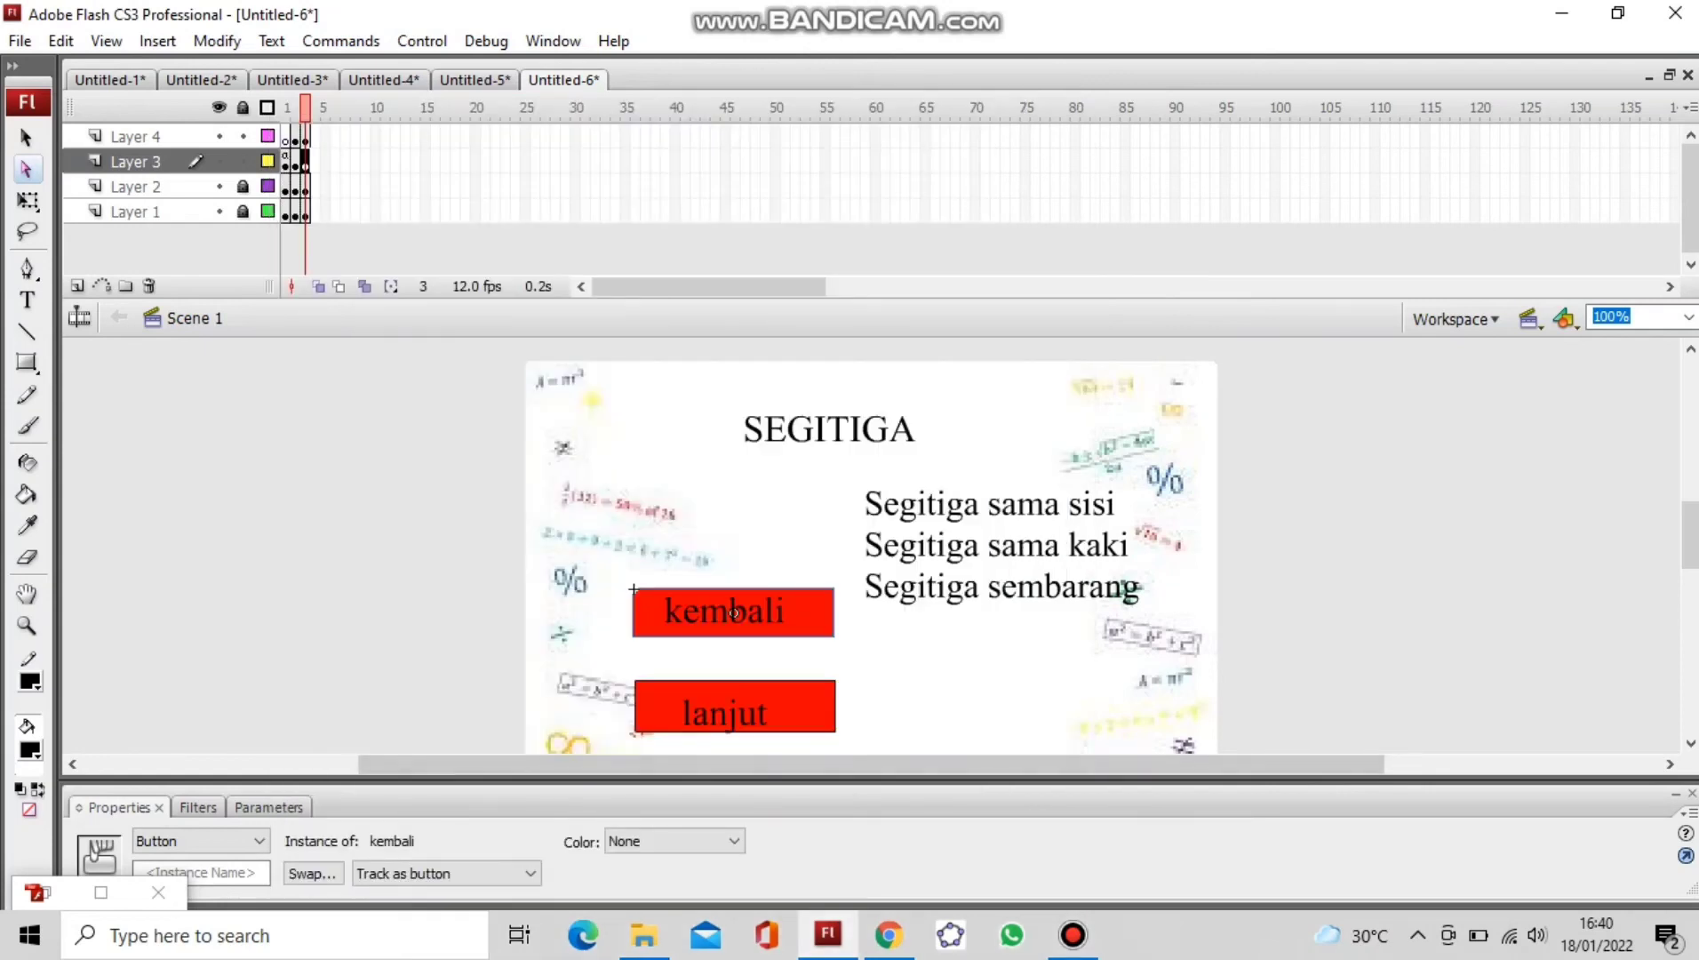
# Step: Delete the red lanjut button and its text label from frame 3
pyautogui.click(735, 708)
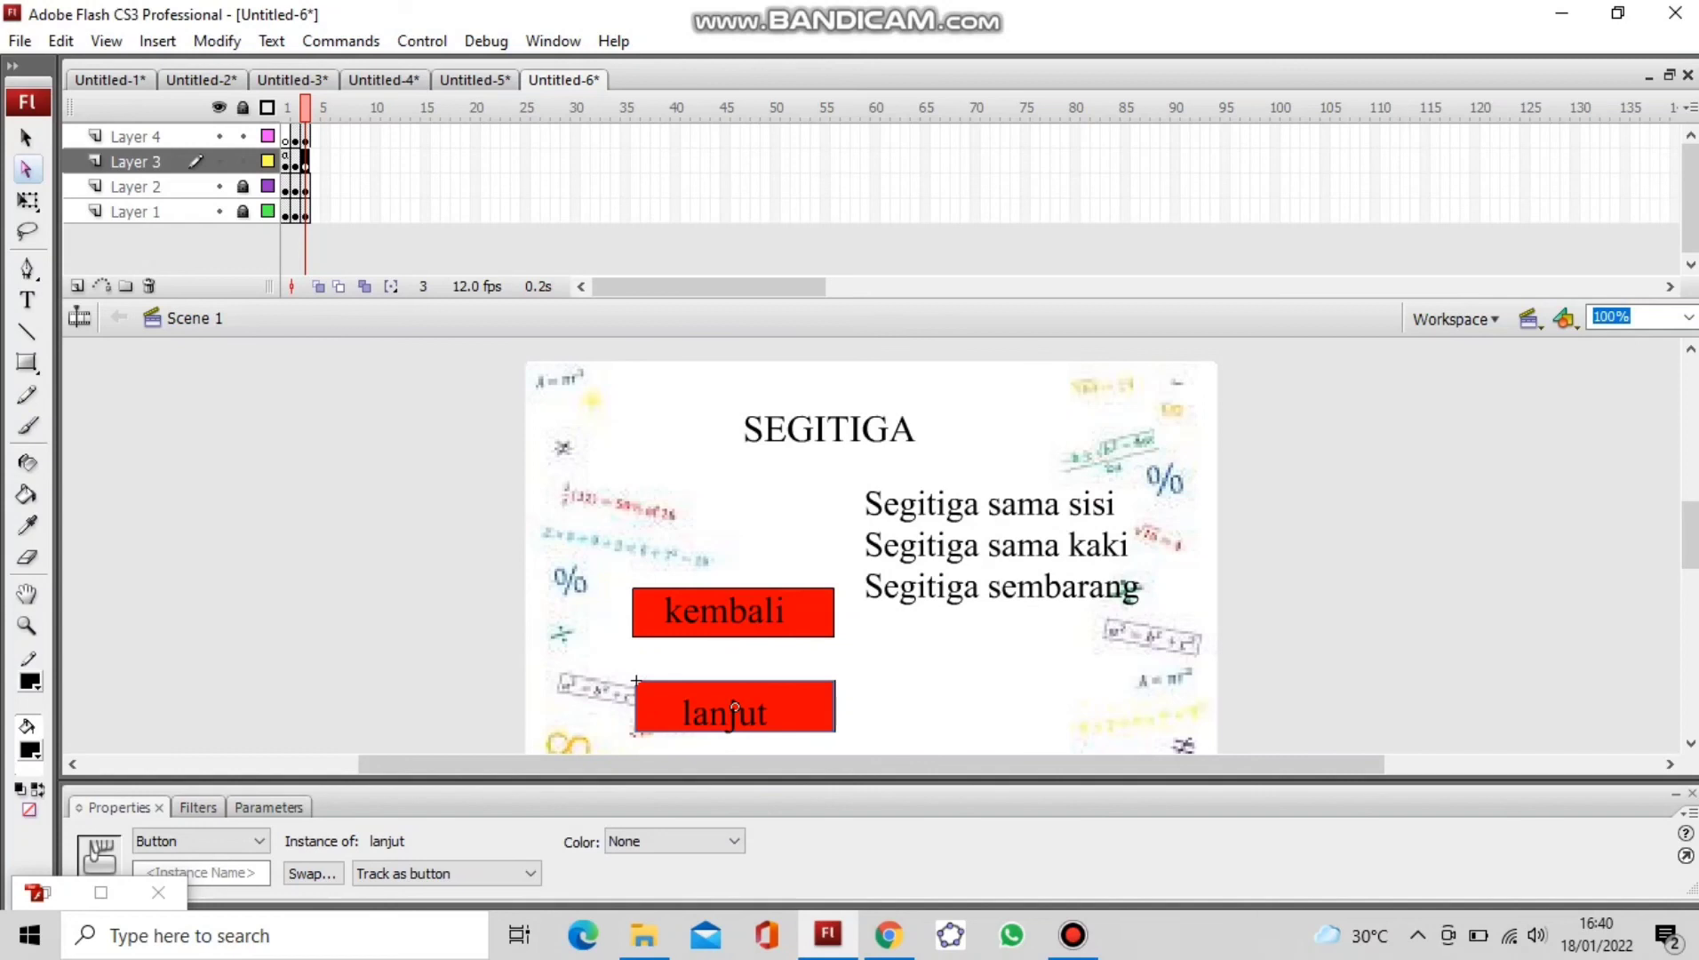
pyautogui.press('t')
pyautogui.press('r')
pyautogui.click(25, 362)
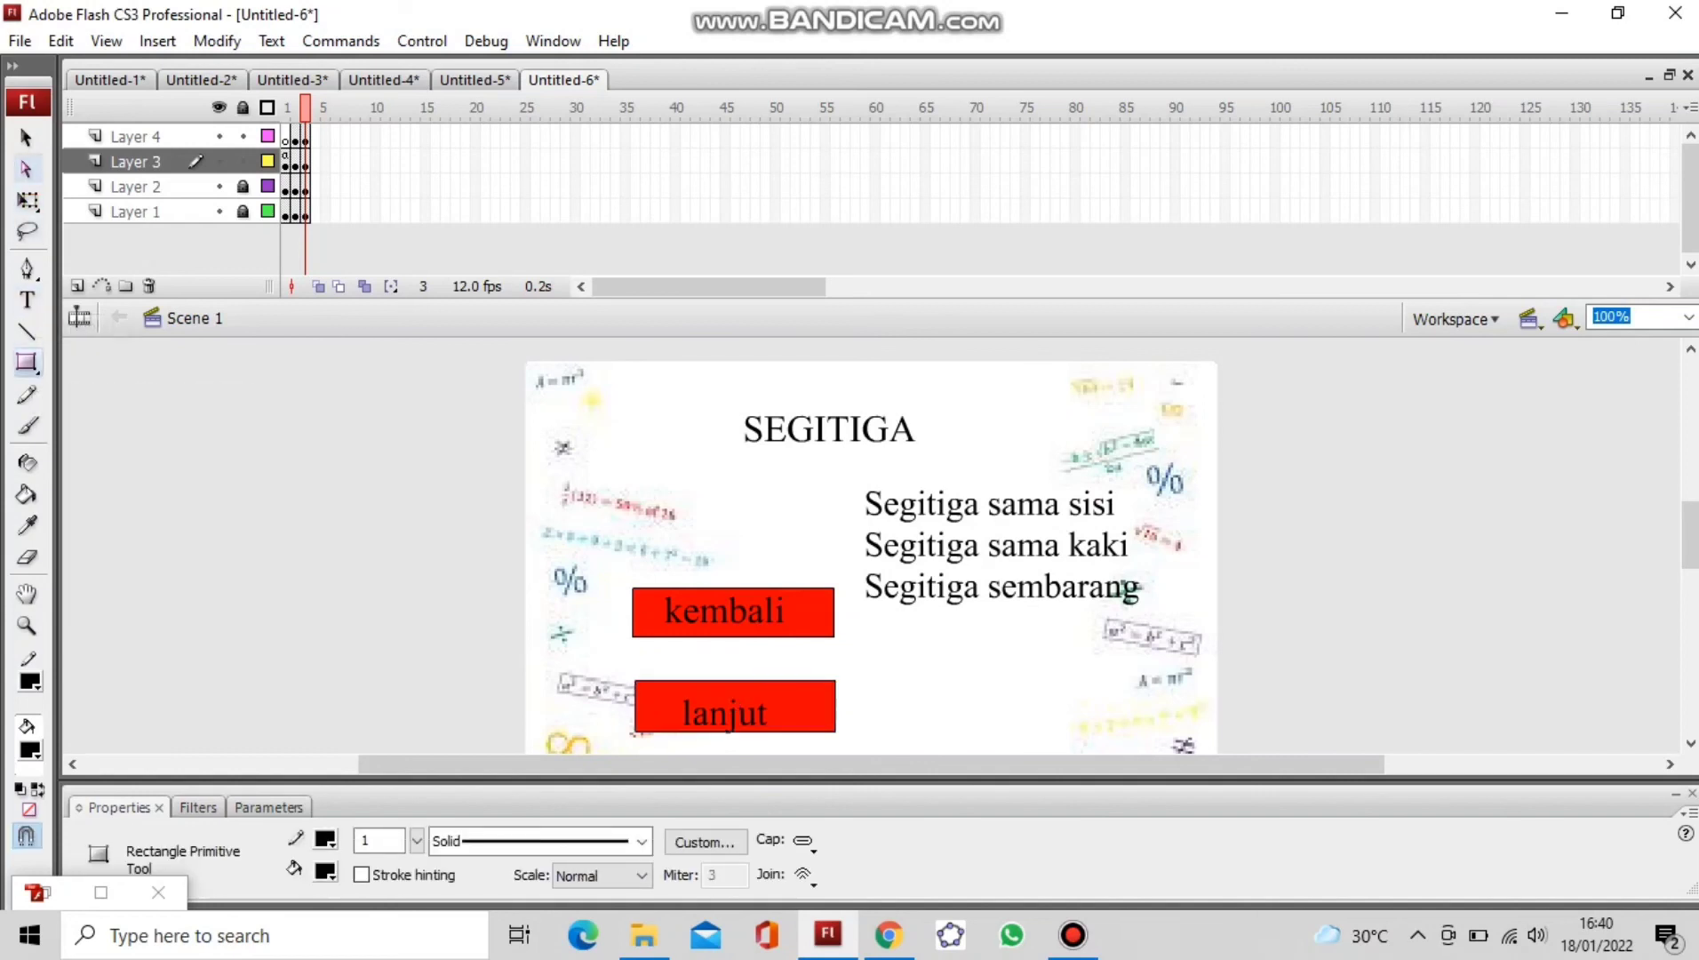
pyautogui.click(26, 169)
pyautogui.click(734, 706)
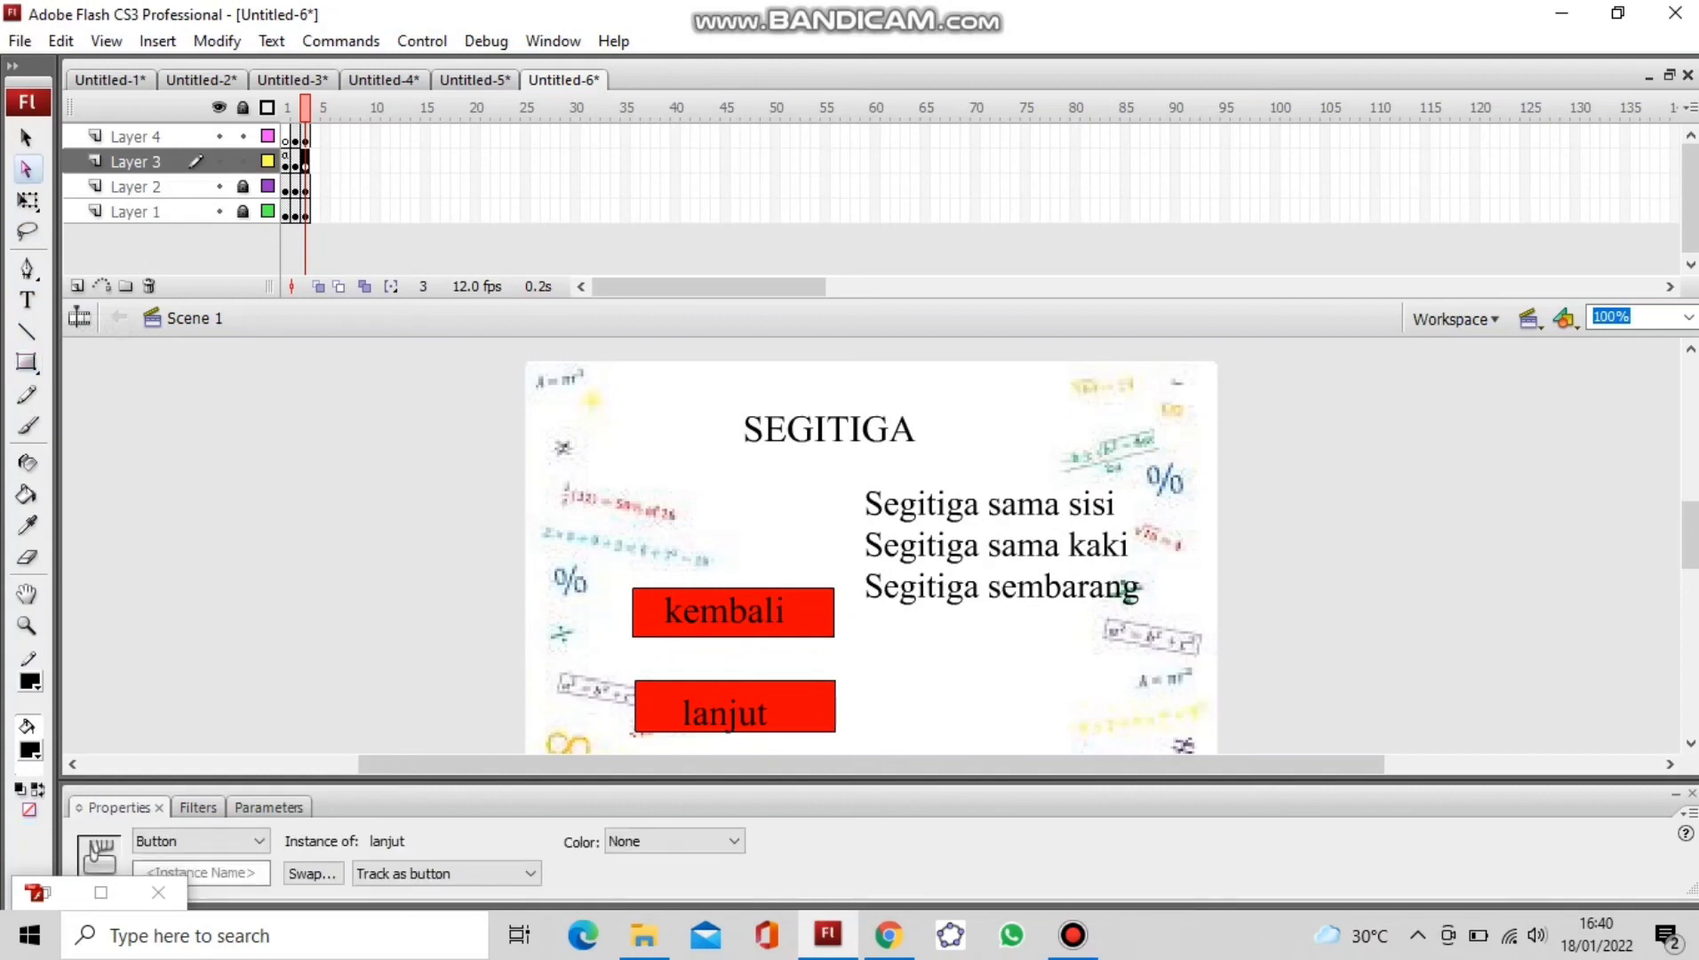
pyautogui.press('Delete')
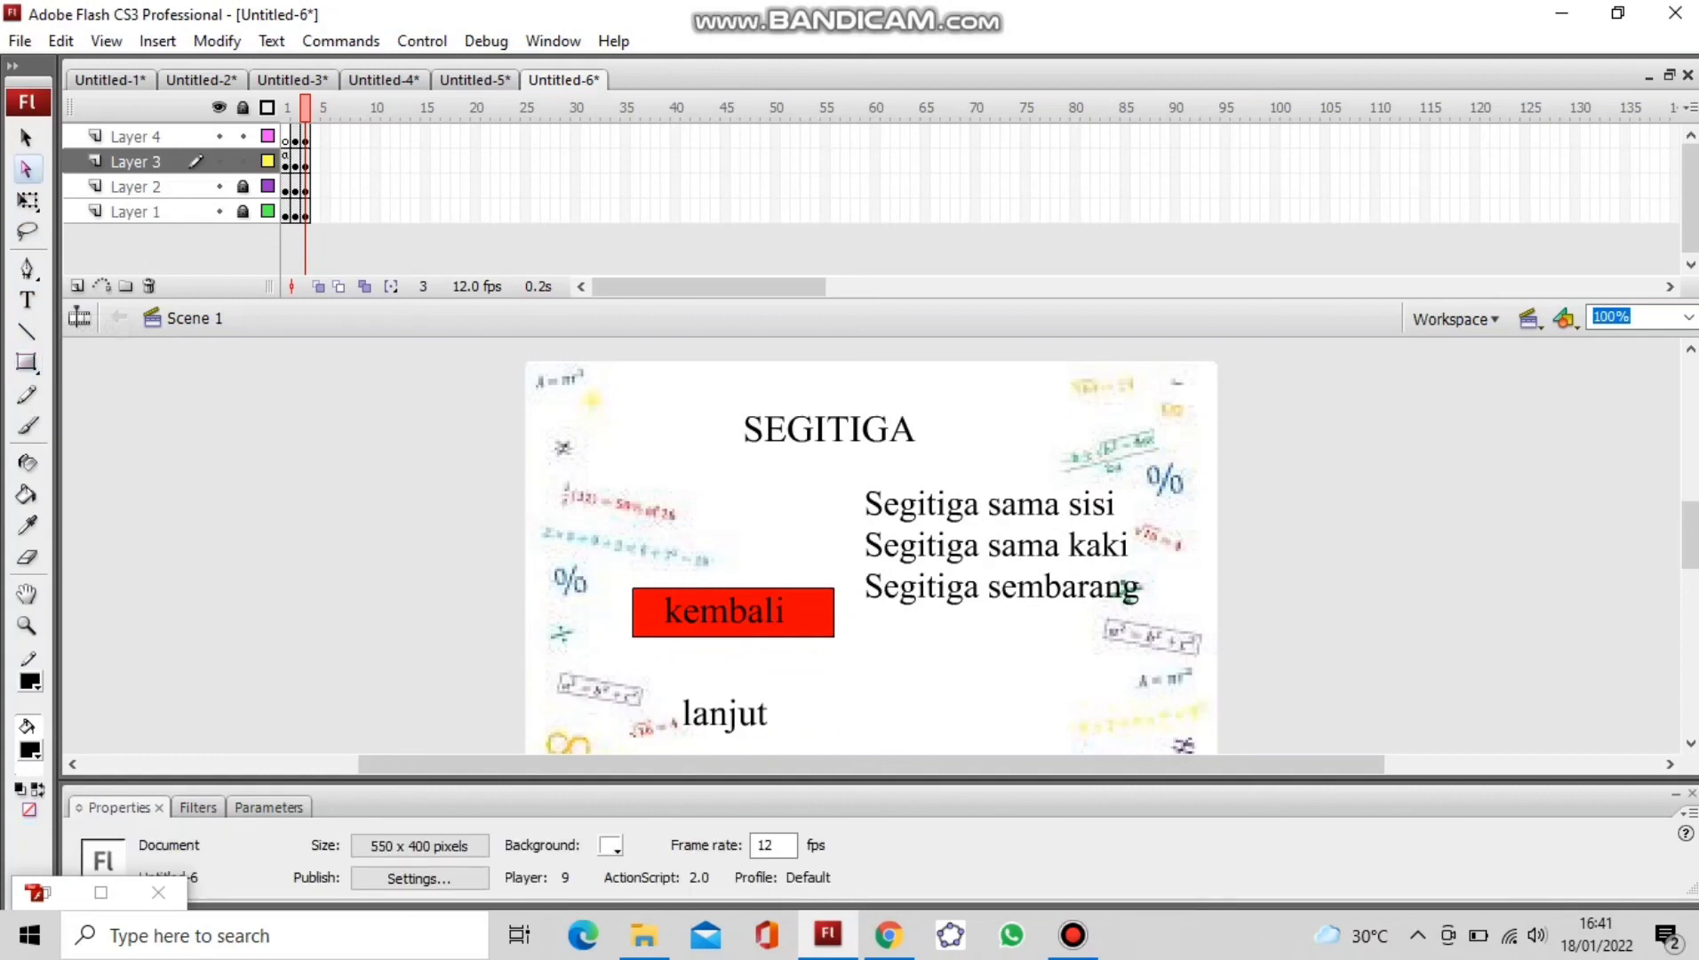
pyautogui.click(724, 713)
pyautogui.press('Delete')
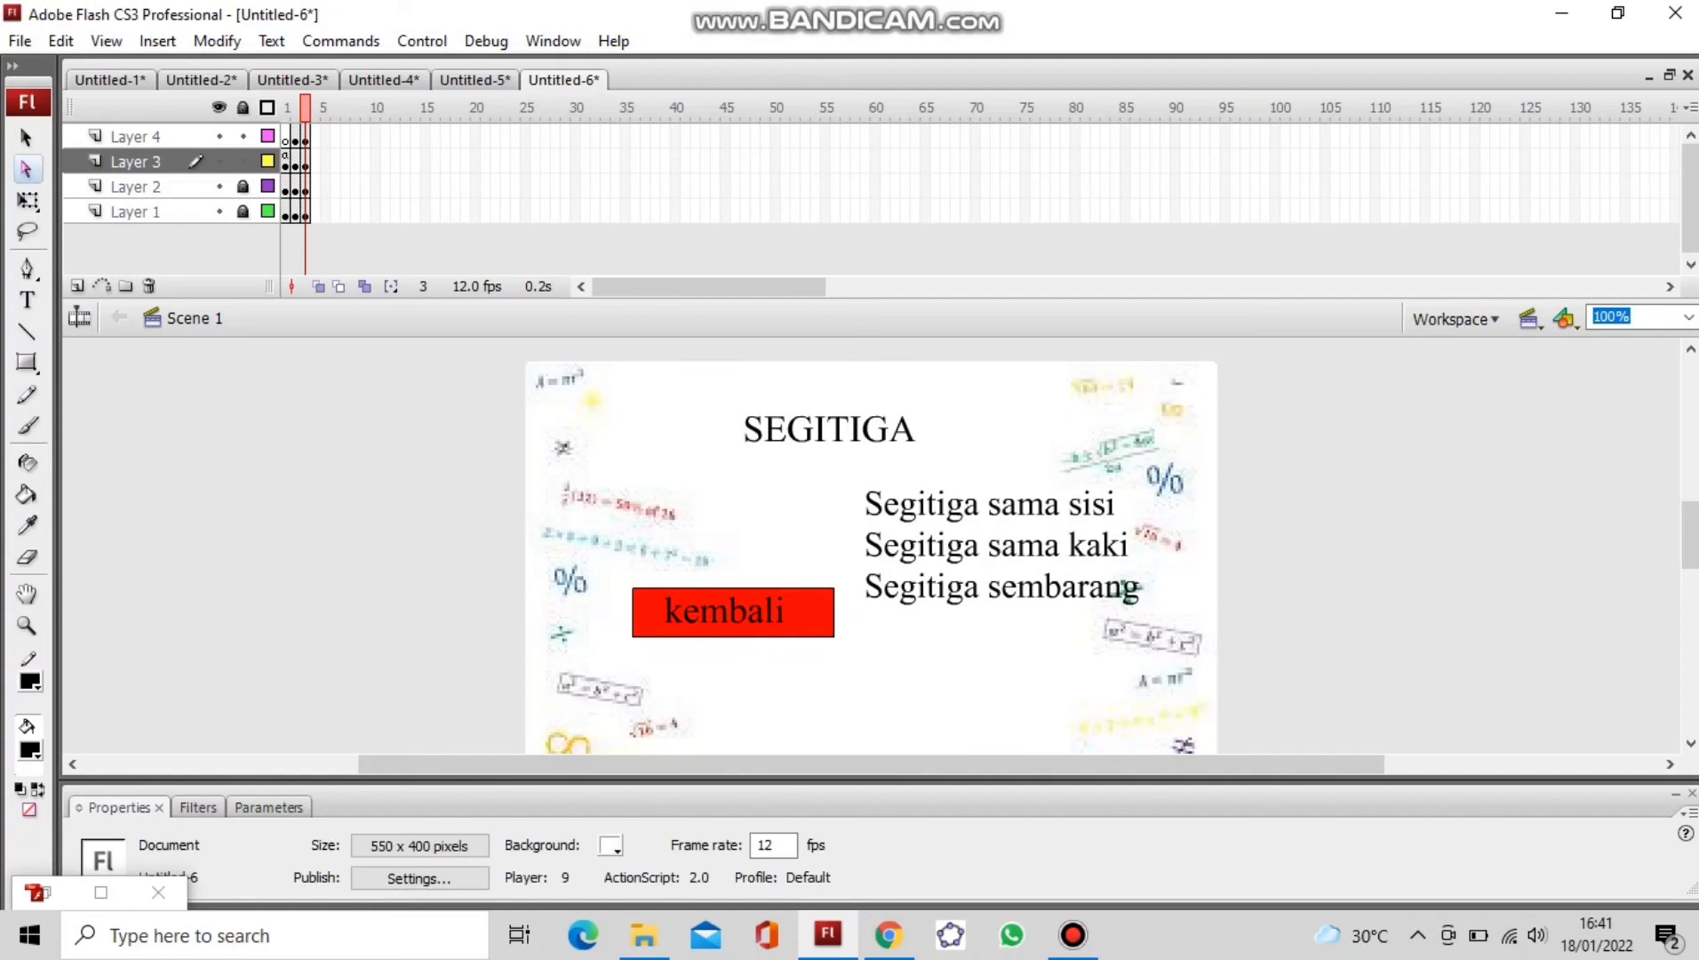
# Step: Unlock Layer 2 and Layer 1, and test the movie from frame 1, closing the preview window when done
pyautogui.click(243, 186)
pyautogui.click(243, 211)
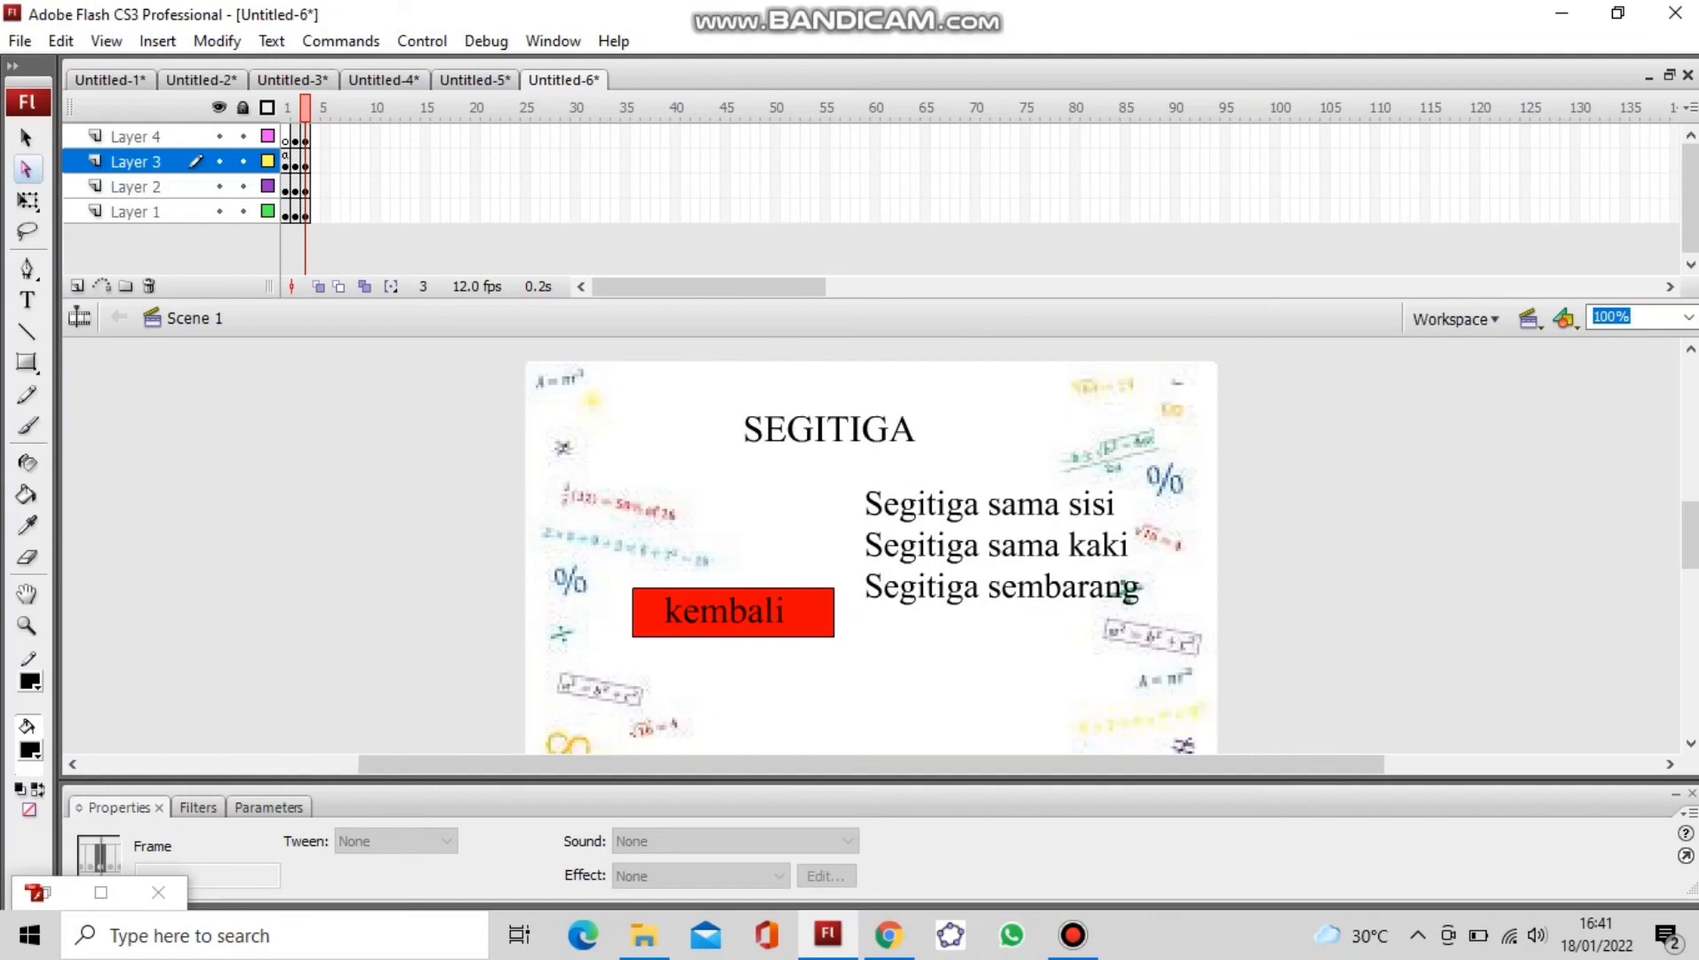
pyautogui.click(285, 162)
pyautogui.hotkey('ctrl', 'Return')
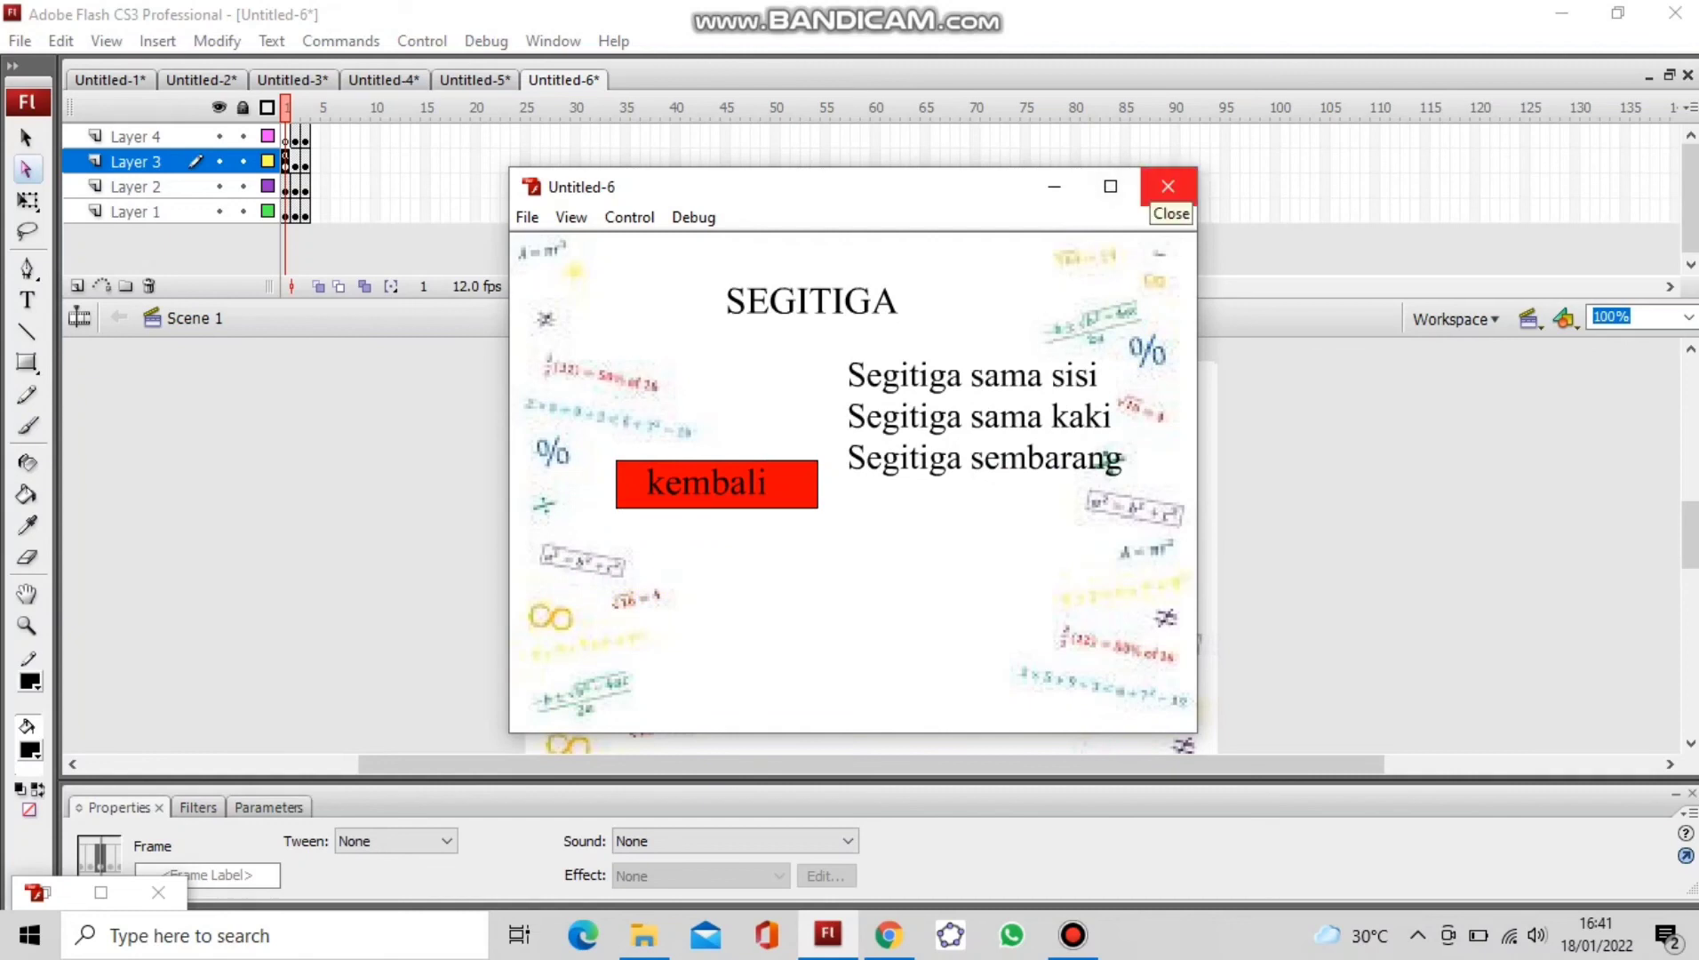
pyautogui.click(1167, 184)
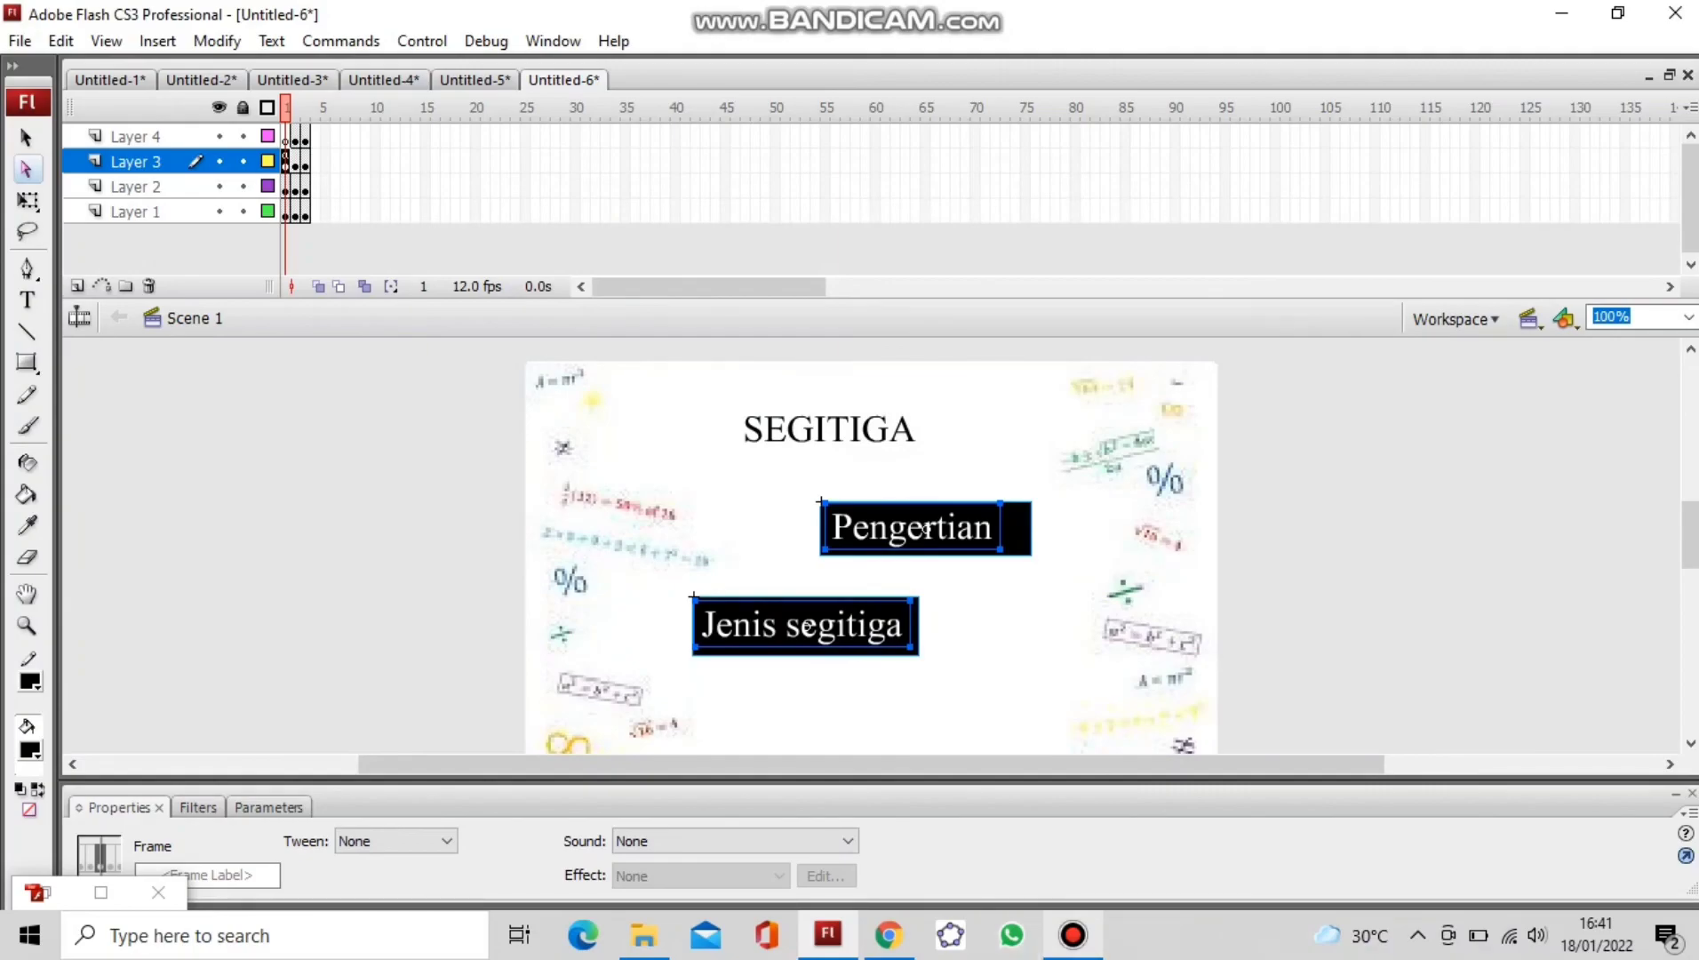